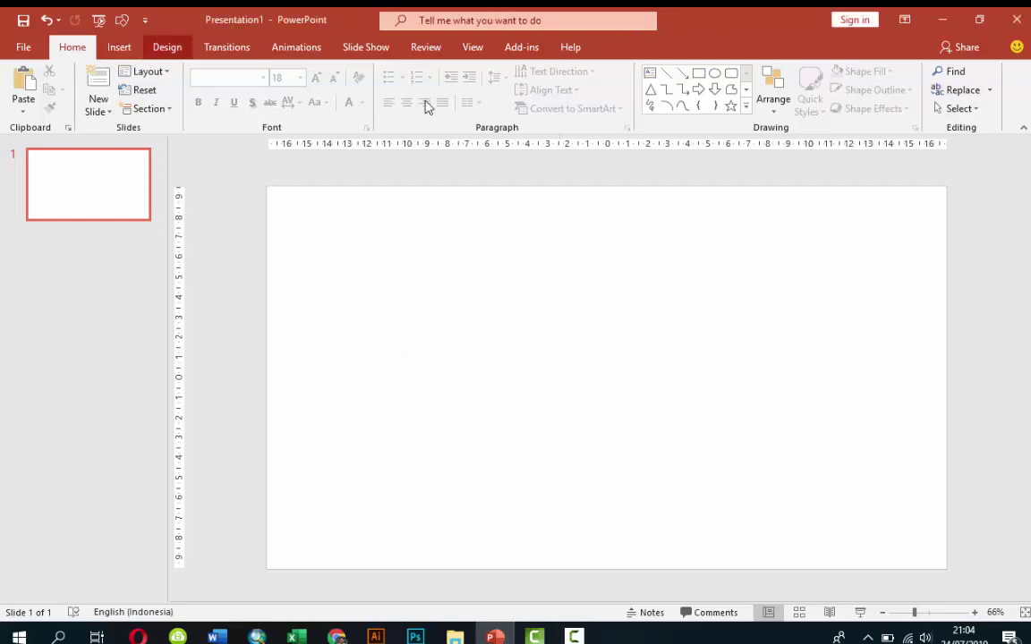
# Add a text box near the top of the slide reading 'JUDUL SLIDE'
pyautogui.click(123, 50)
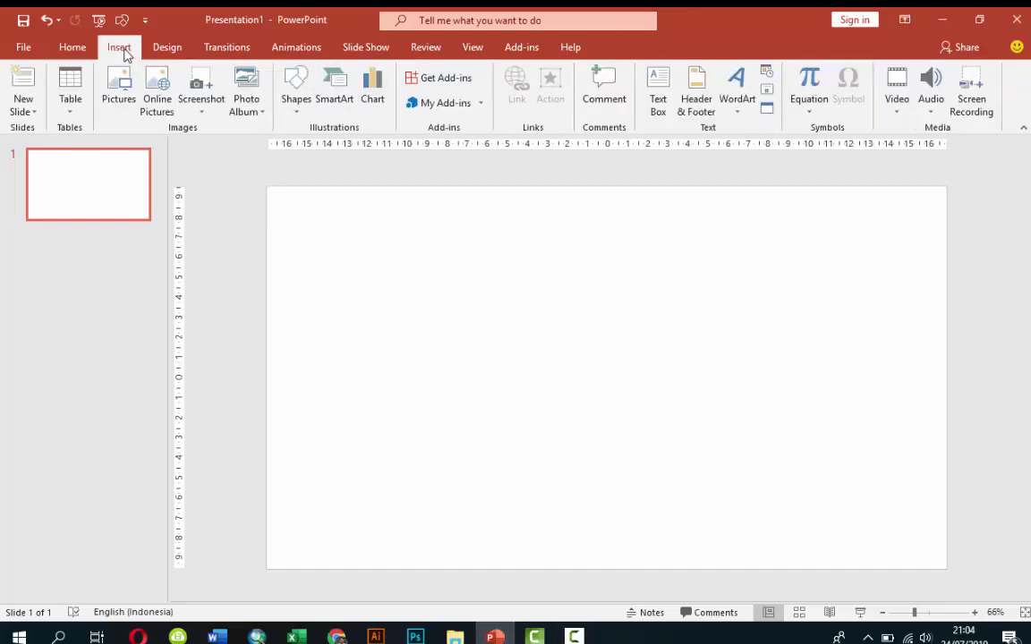
pyautogui.click(657, 102)
pyautogui.moveTo(479, 207); pyautogui.dragTo(726, 262)
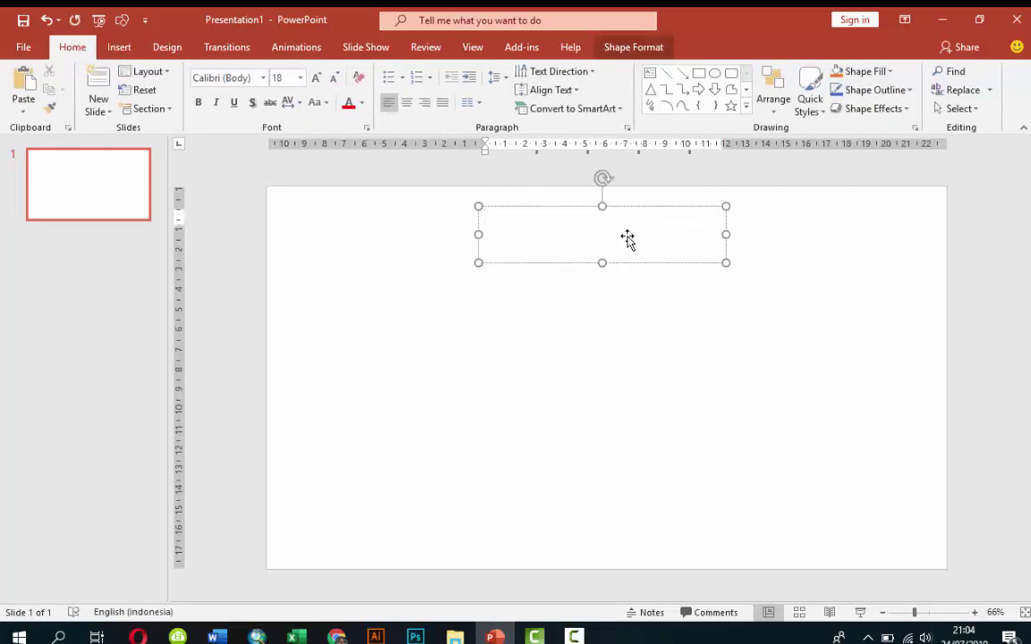
pyautogui.write('JUDUL SLIDE')
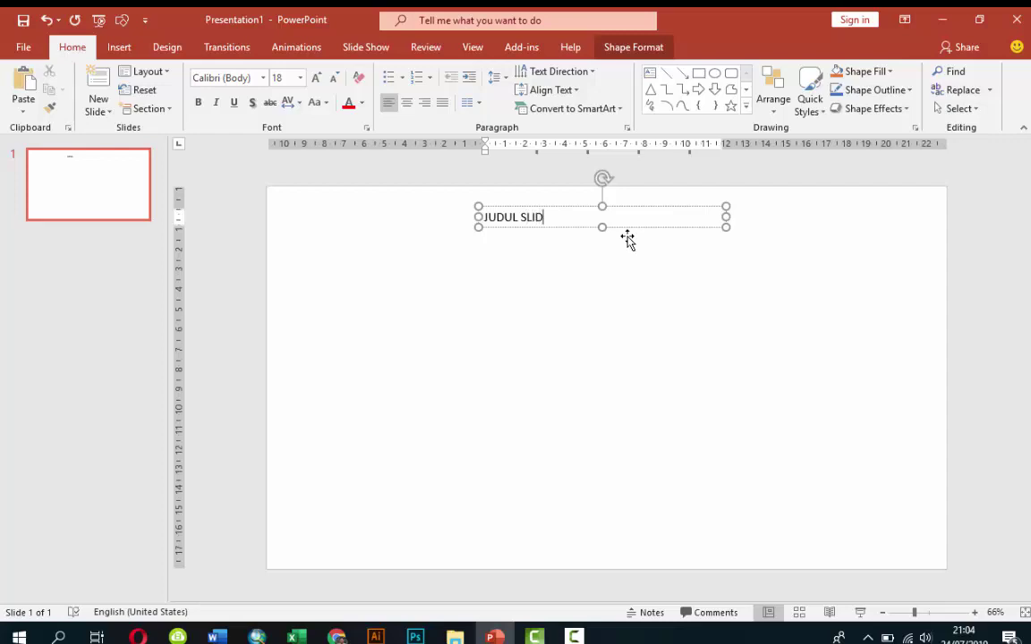
pyautogui.doubleClick(586, 216)
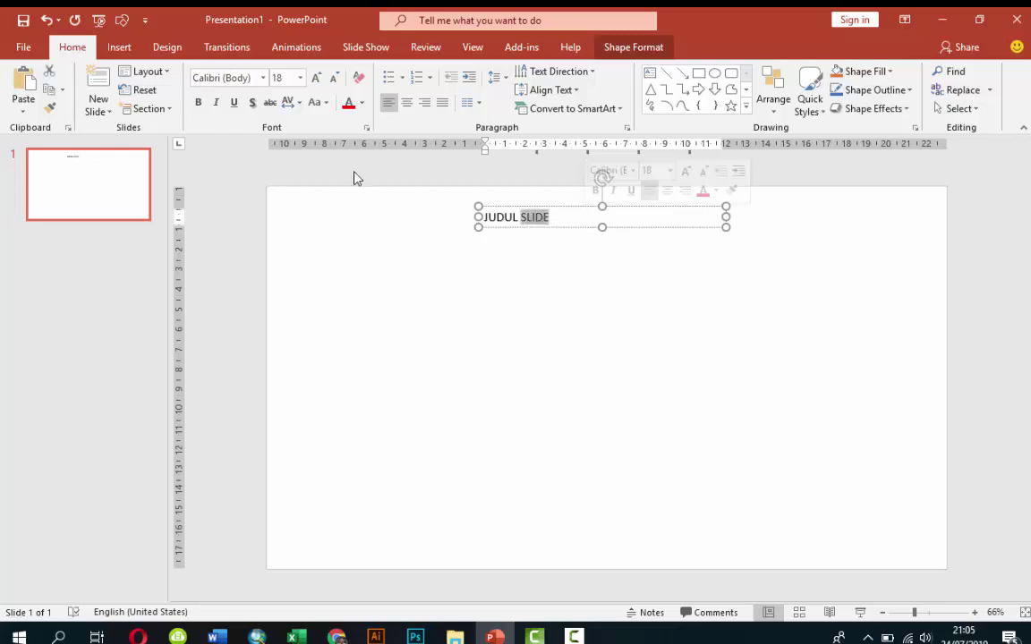
# Set the title to Gotham Bold, centre its text, and move the box to the slide's horizontal centre
pyautogui.click(499, 205)
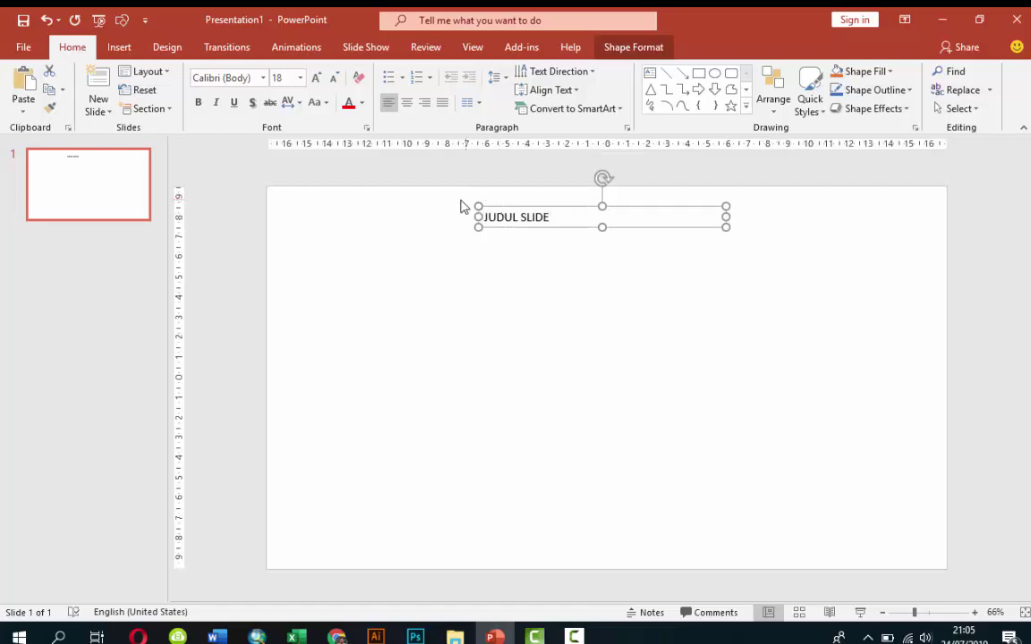
pyautogui.click(258, 78)
pyautogui.write('Gotham Bold')
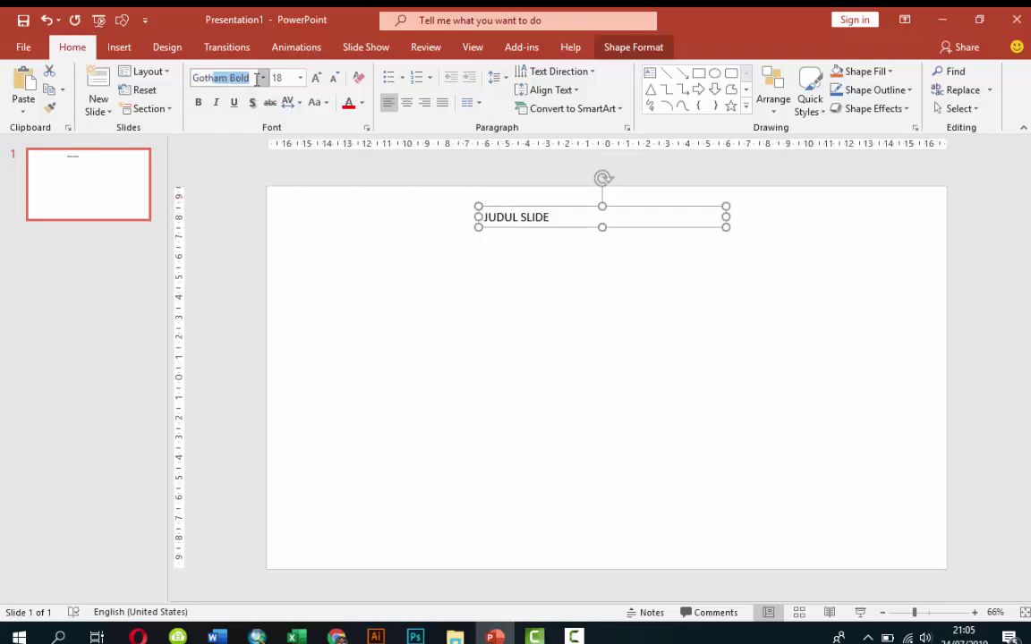
pyautogui.press('Return')
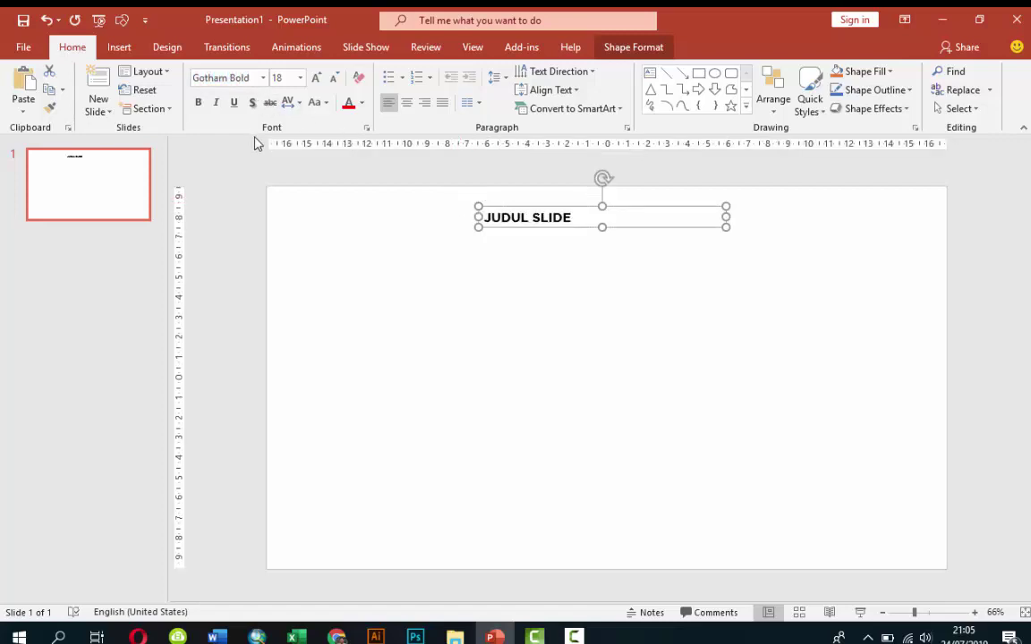
pyautogui.click(407, 102)
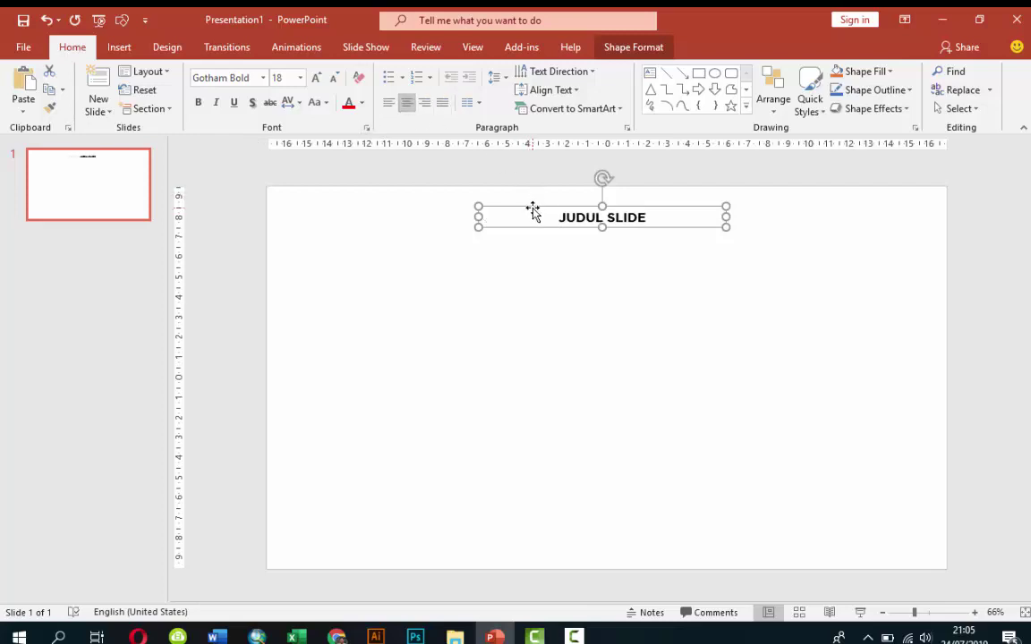
pyautogui.moveTo(532, 210); pyautogui.dragTo(516, 205)
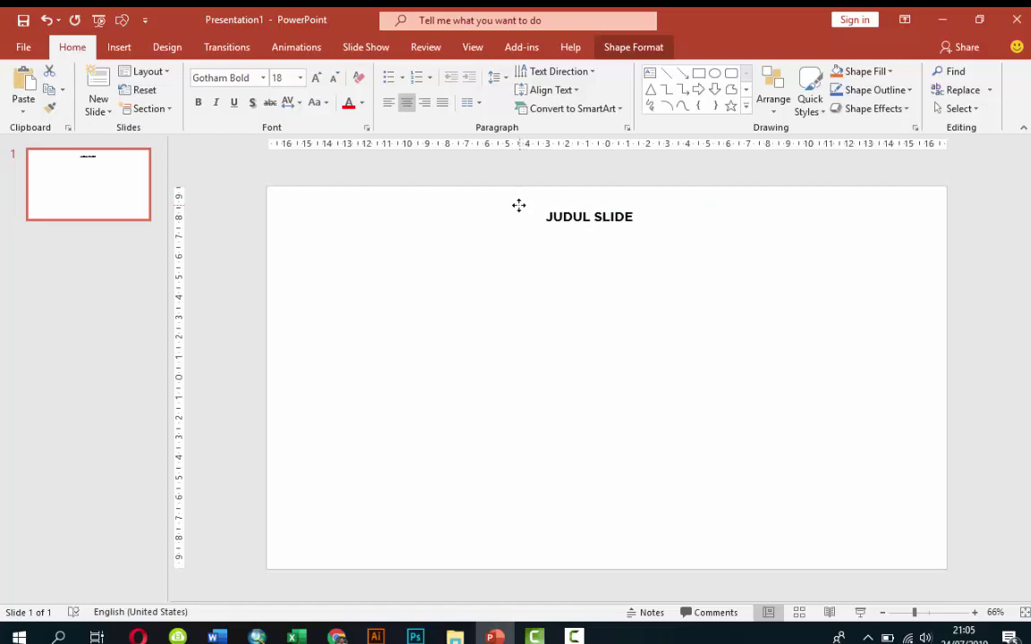
pyautogui.moveTo(610, 230); pyautogui.dragTo(625, 230)
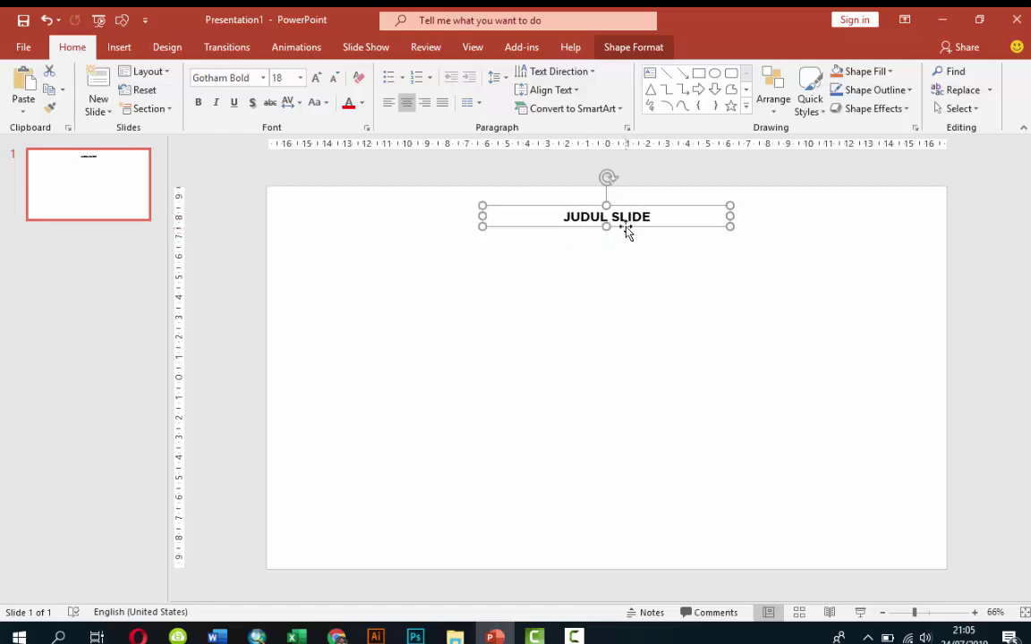
# Make the title 24 pt and colour the word SLIDE grey
pyautogui.click(301, 78)
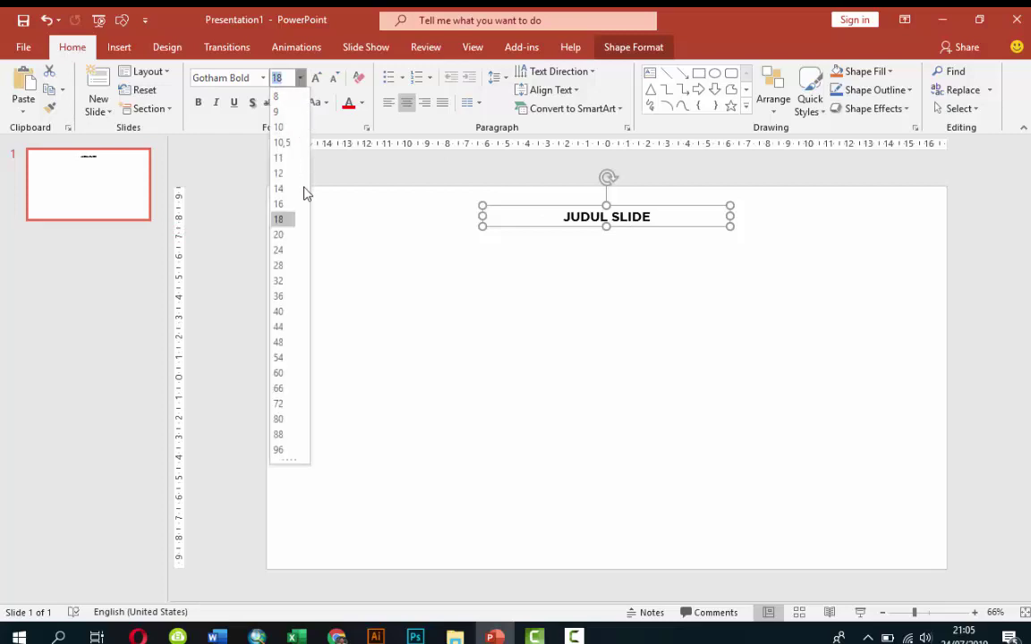
pyautogui.click(292, 234)
pyautogui.moveTo(614, 220); pyautogui.dragTo(665, 223)
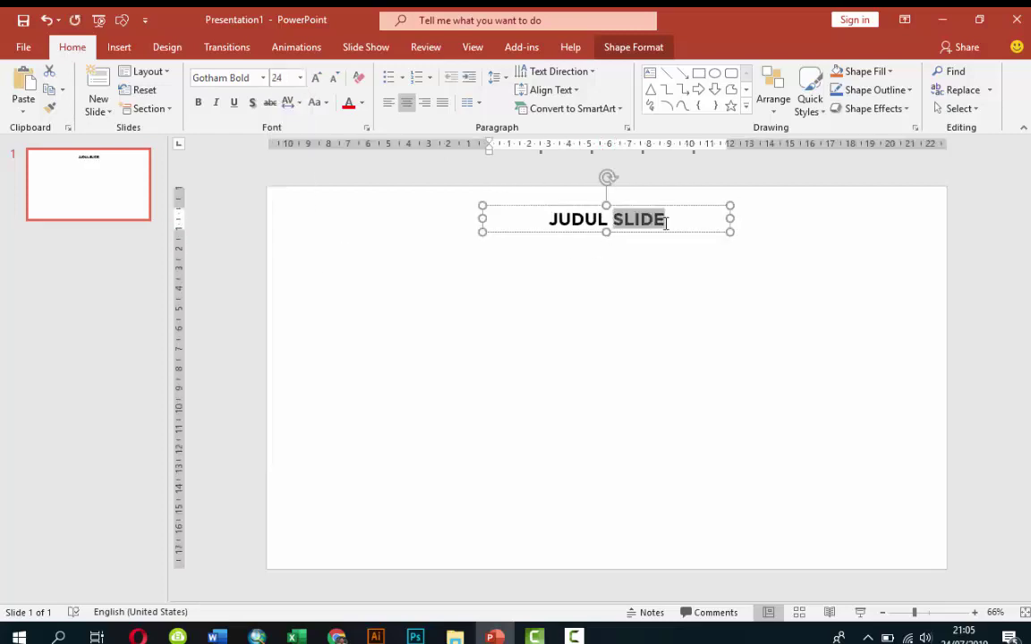
pyautogui.click(361, 102)
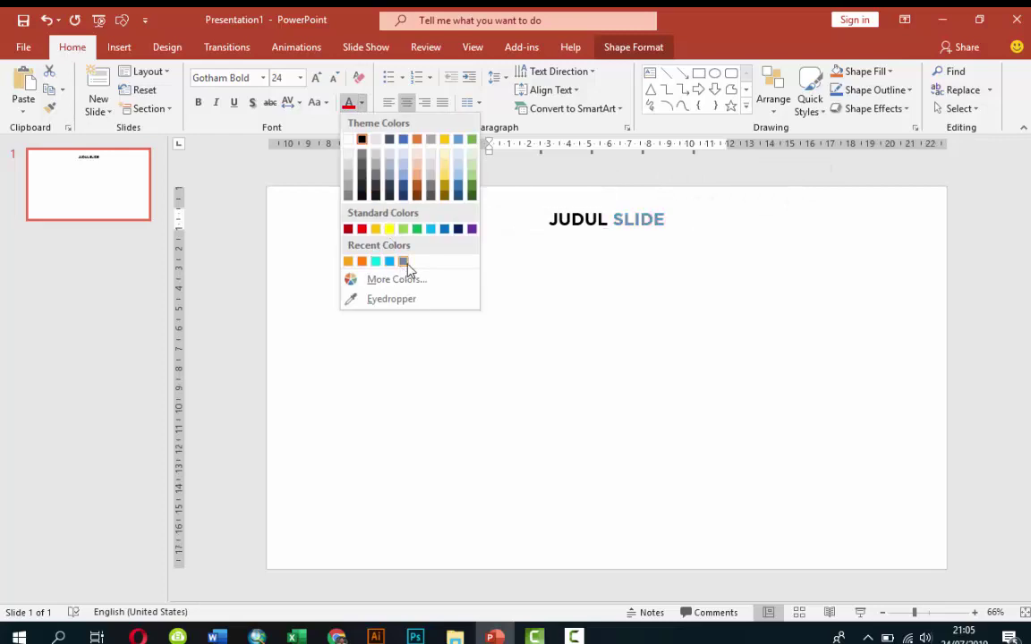
pyautogui.click(404, 262)
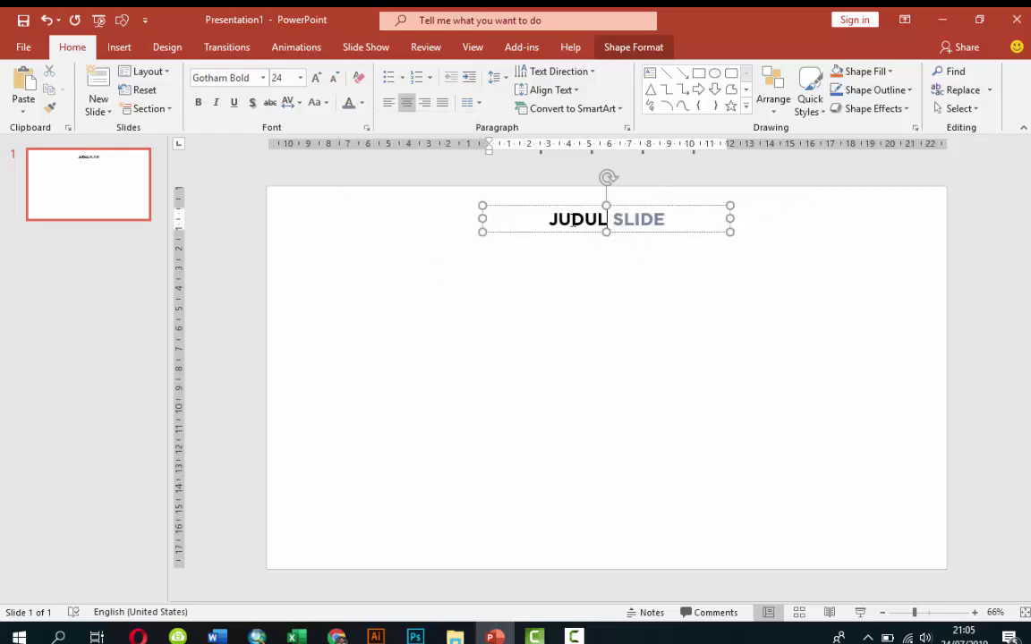
# Colour the word JUDUL blue
pyautogui.doubleClick(548, 218)
pyautogui.click(362, 102)
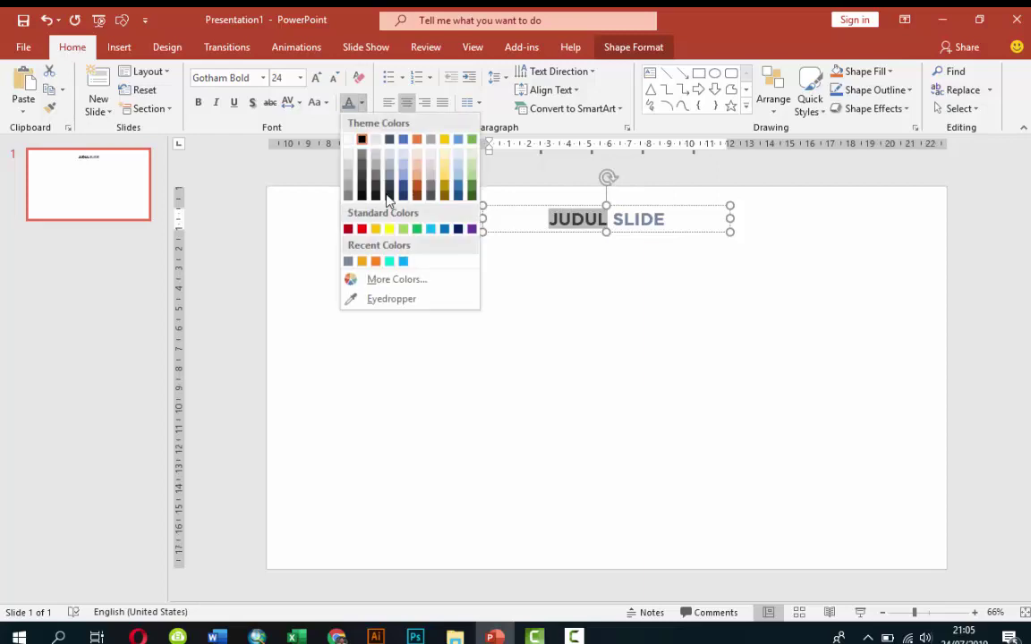
pyautogui.click(404, 261)
pyautogui.click(589, 270)
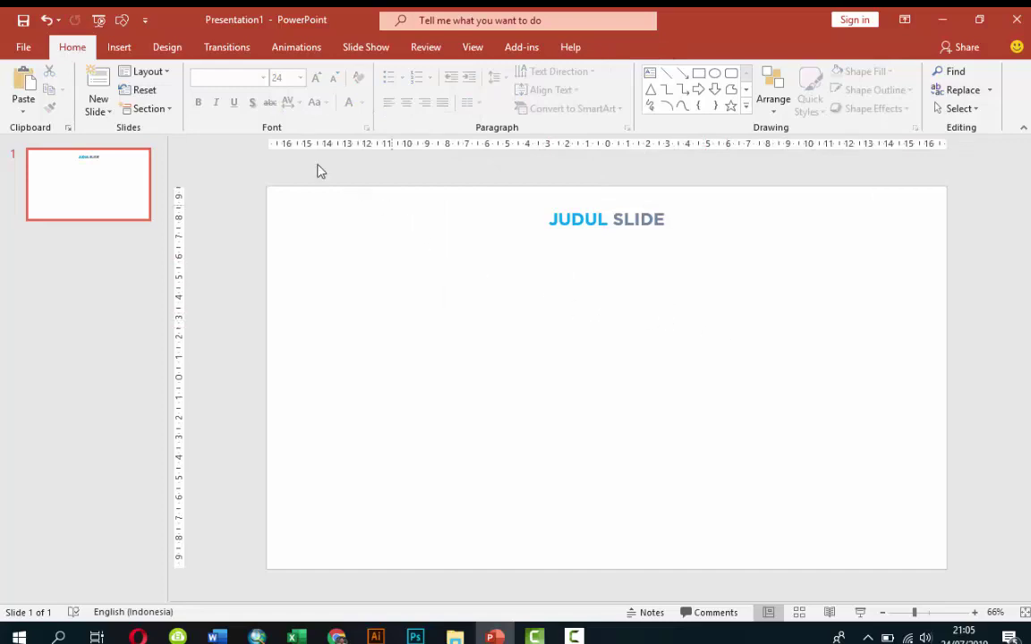
# Draw a small rectangle square just below the title
pyautogui.click(117, 48)
pyautogui.click(298, 99)
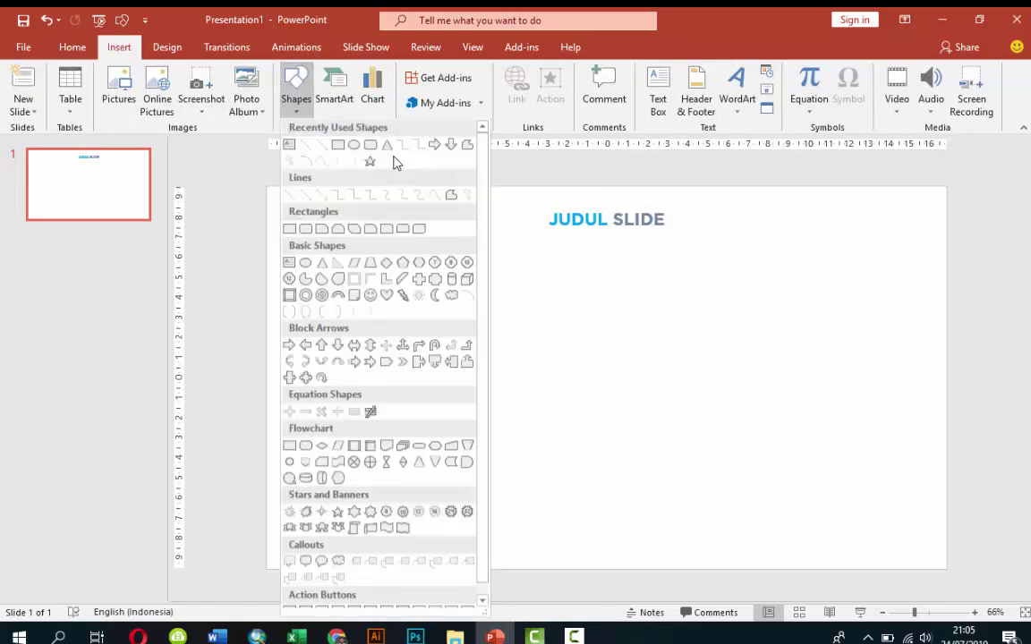
pyautogui.click(368, 154)
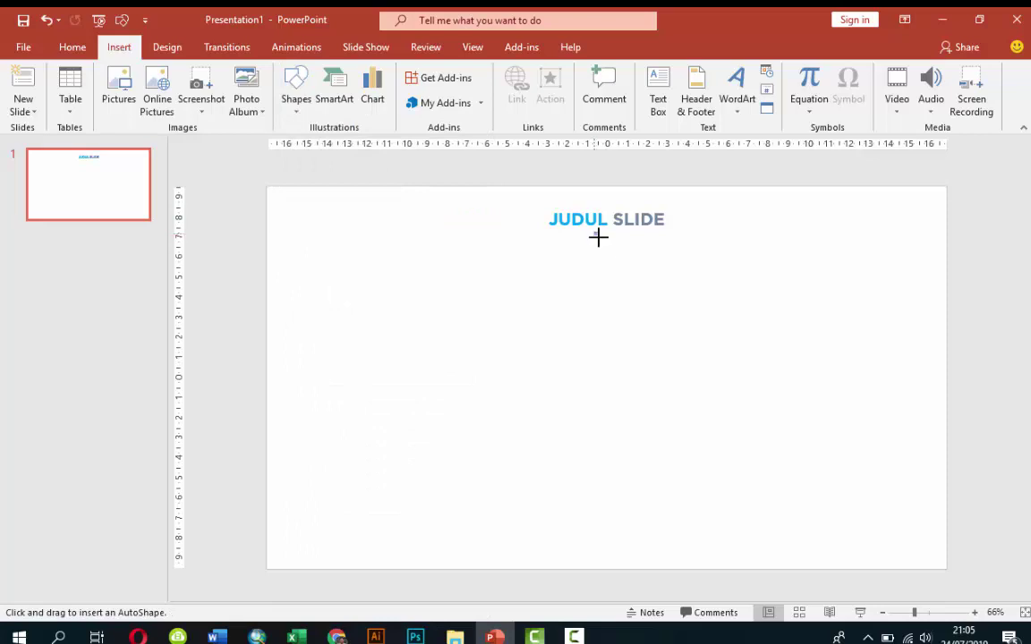
pyautogui.moveTo(597, 236); pyautogui.dragTo(606, 244)
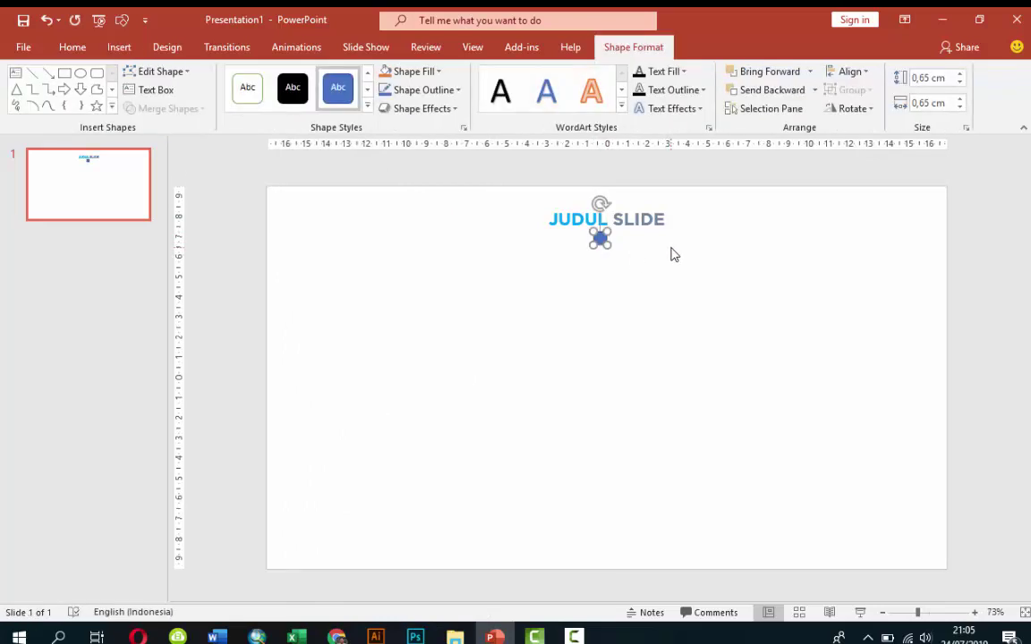
pyautogui.scroll(4, 674, 254)
pyautogui.scroll(2, 676, 259)
pyautogui.scroll(6, 679, 270)
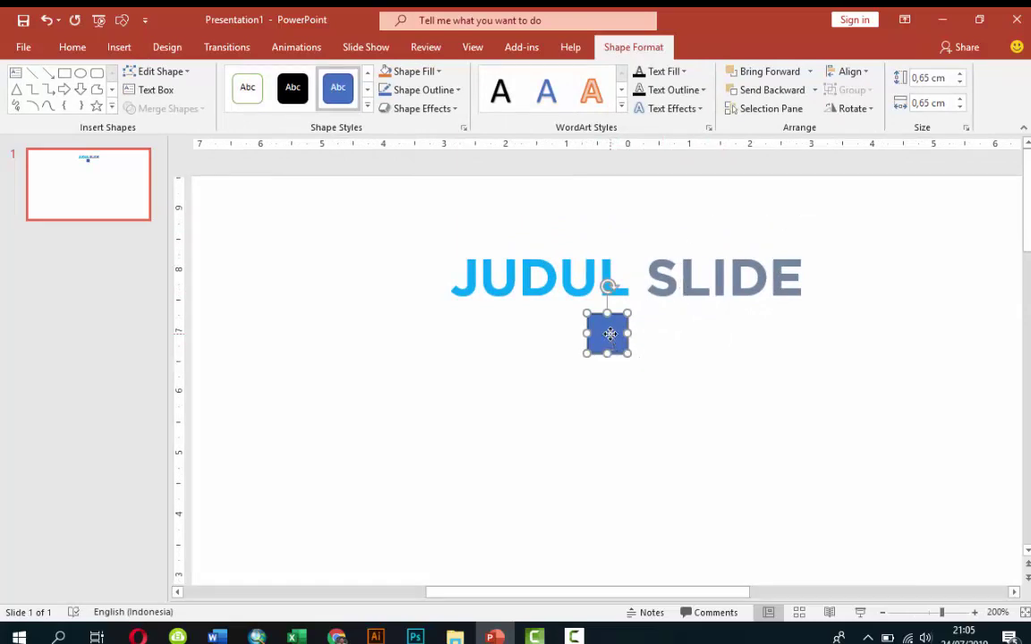
# Remove the square's outline, fill it cyan, and add slightly smaller copies to its left
pyautogui.rightClick(608, 333)
pyautogui.click(658, 587)
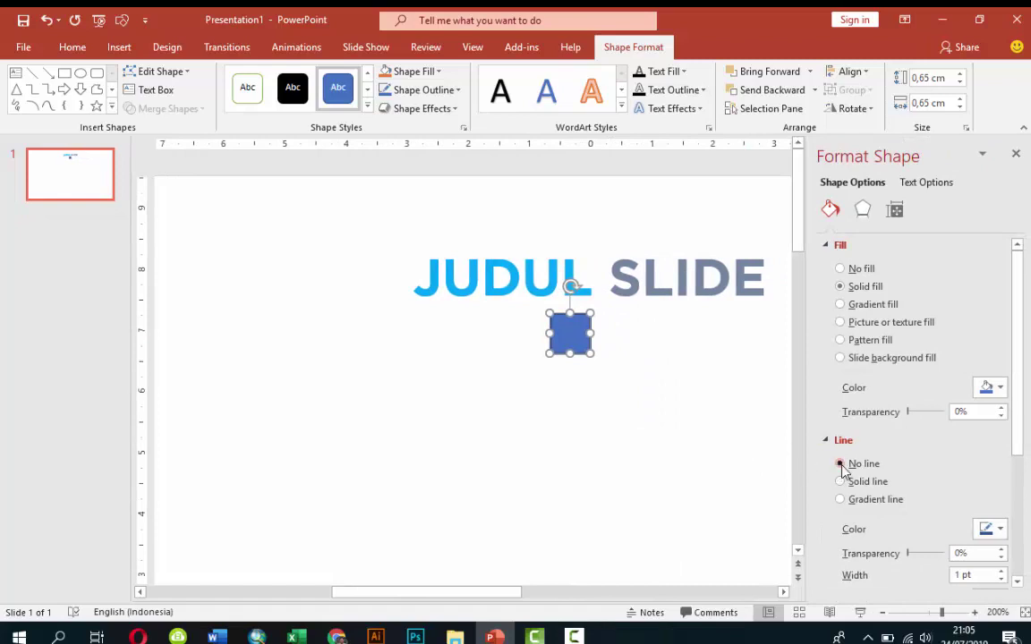
pyautogui.click(840, 464)
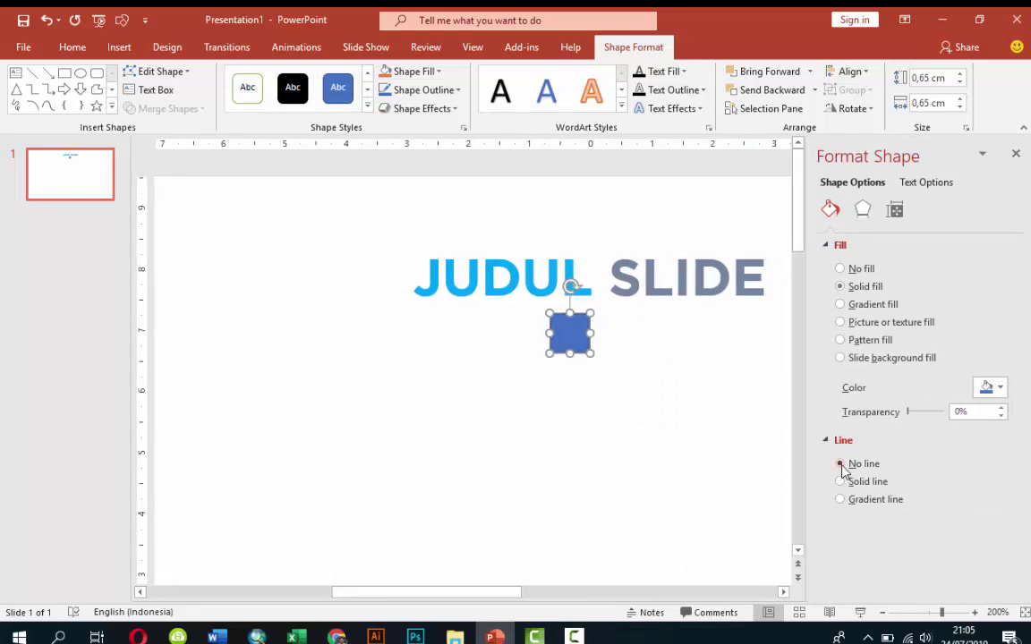
pyautogui.click(988, 387)
pyautogui.click(956, 547)
pyautogui.moveTo(568, 333); pyautogui.dragTo(514, 333)
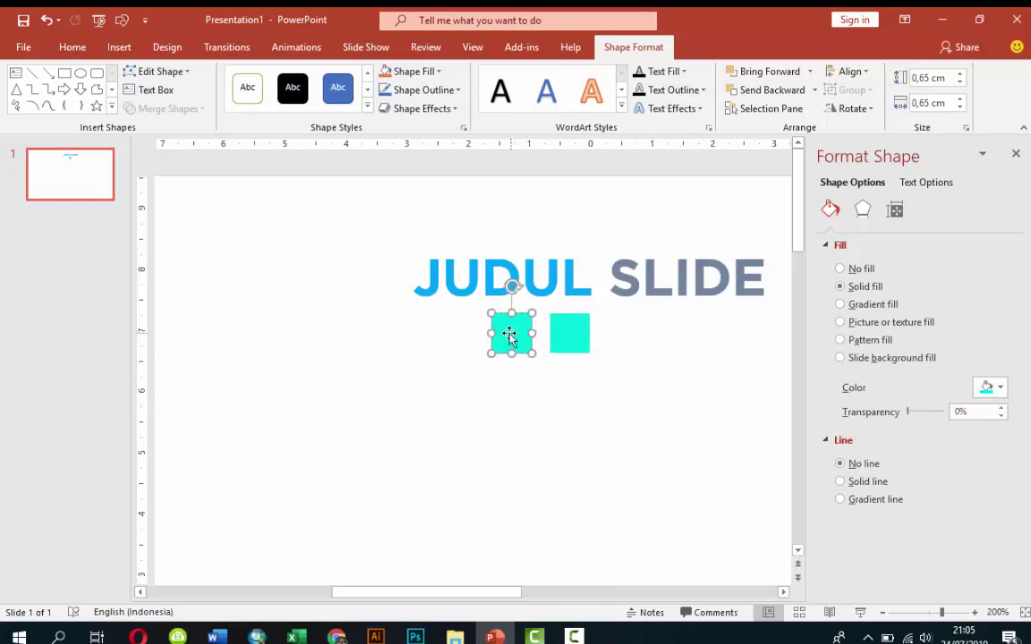
pyautogui.moveTo(536, 314)
pyautogui.mouseDown()
pyautogui.moveTo(516, 334)
pyautogui.moveTo(460, 348)
pyautogui.moveTo(471, 336)
pyautogui.mouseUp()
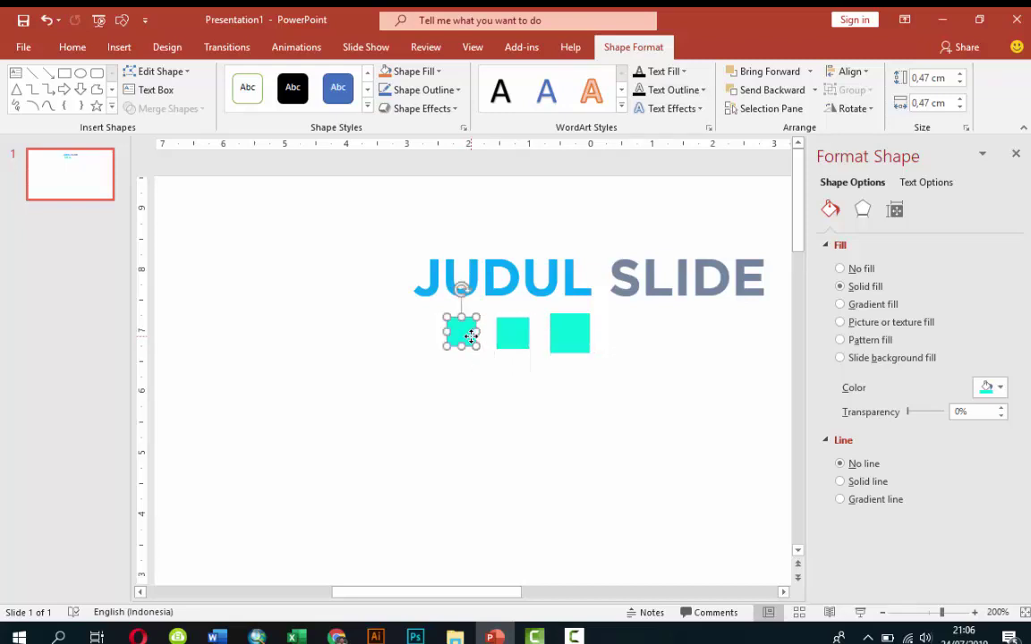
# Copy the two smaller squares and move the copies into the row on the right
pyautogui.keyDown('shift'); pyautogui.click(512, 338); pyautogui.keyUp('shift')
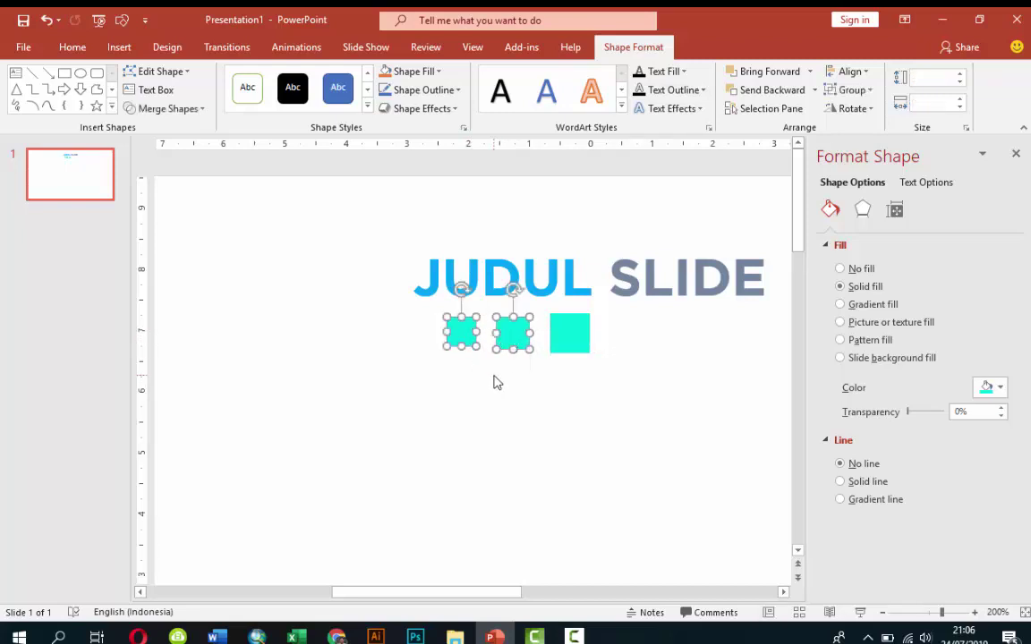
pyautogui.moveTo(509, 347)
pyautogui.keyDown('ctrl'); pyautogui.mouseDown()
pyautogui.moveTo(661, 387)
pyautogui.moveTo(614, 338)
pyautogui.moveTo(622, 340)
pyautogui.mouseUp(); pyautogui.keyUp('ctrl')
pyautogui.click(665, 407)
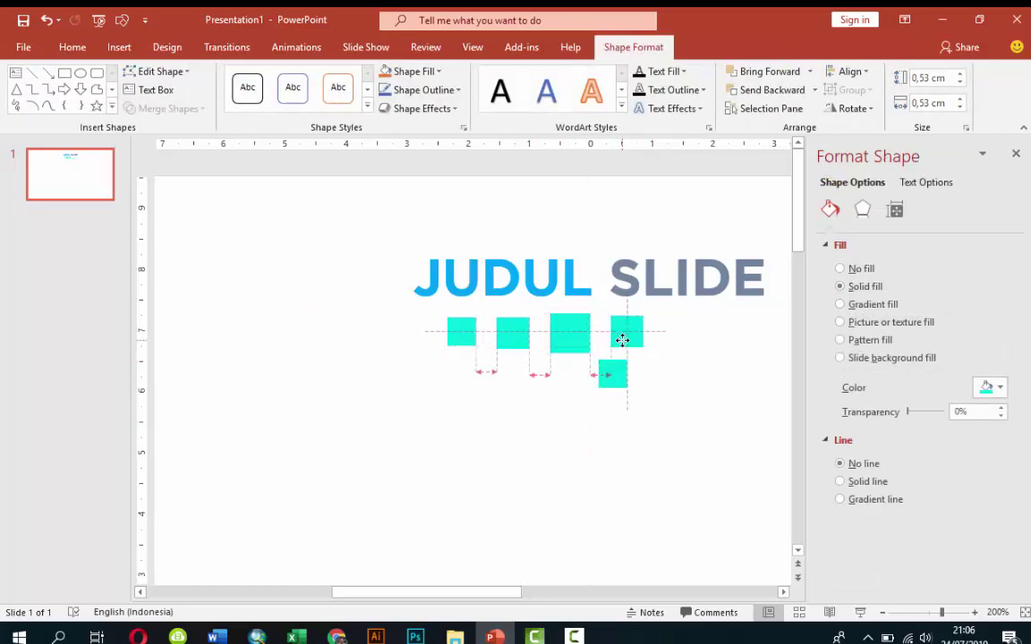
pyautogui.click(622, 387)
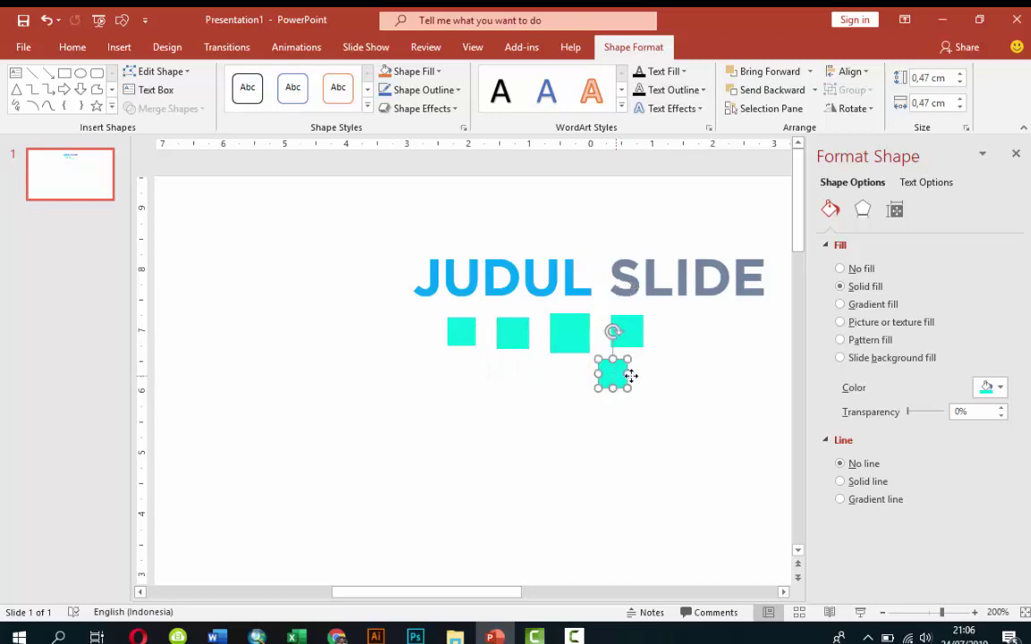
pyautogui.moveTo(614, 376); pyautogui.dragTo(674, 333)
# Align all five squares through their middles
pyautogui.keyDown('shift'); pyautogui.click(624, 336); pyautogui.keyUp('shift')
pyautogui.keyDown('shift'); pyautogui.click(566, 337); pyautogui.keyUp('shift')
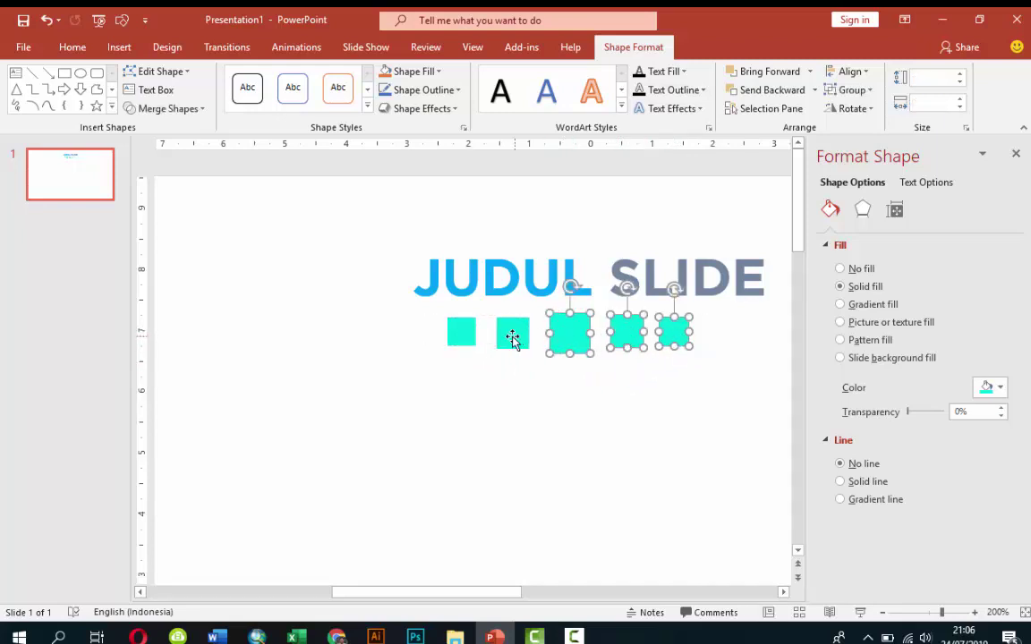
pyautogui.keyDown('shift'); pyautogui.click(511, 337); pyautogui.keyUp('shift')
pyautogui.keyDown('shift'); pyautogui.click(463, 337); pyautogui.keyUp('shift')
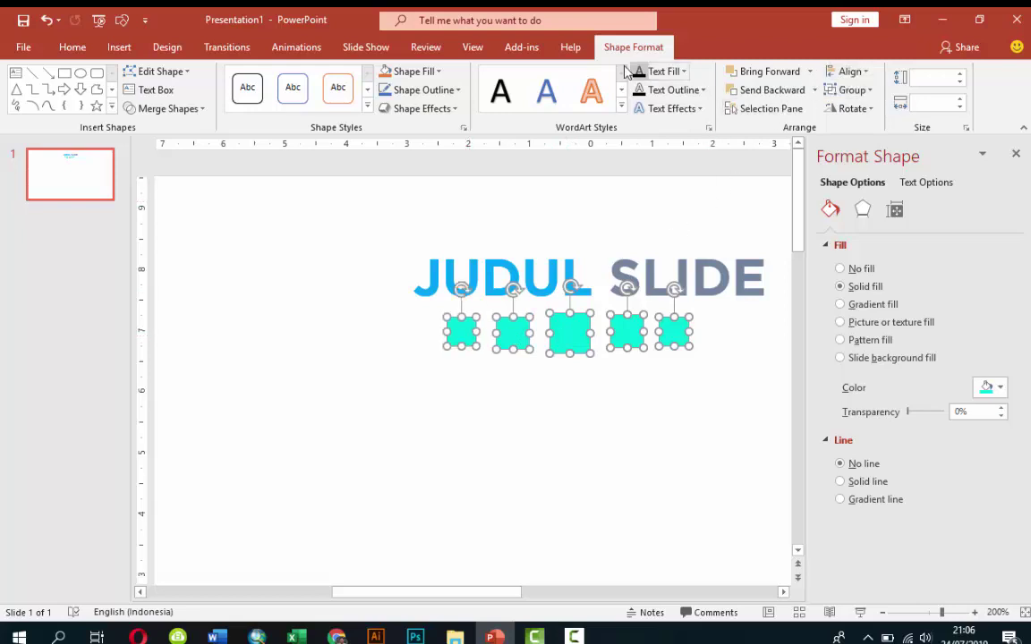
pyautogui.click(836, 75)
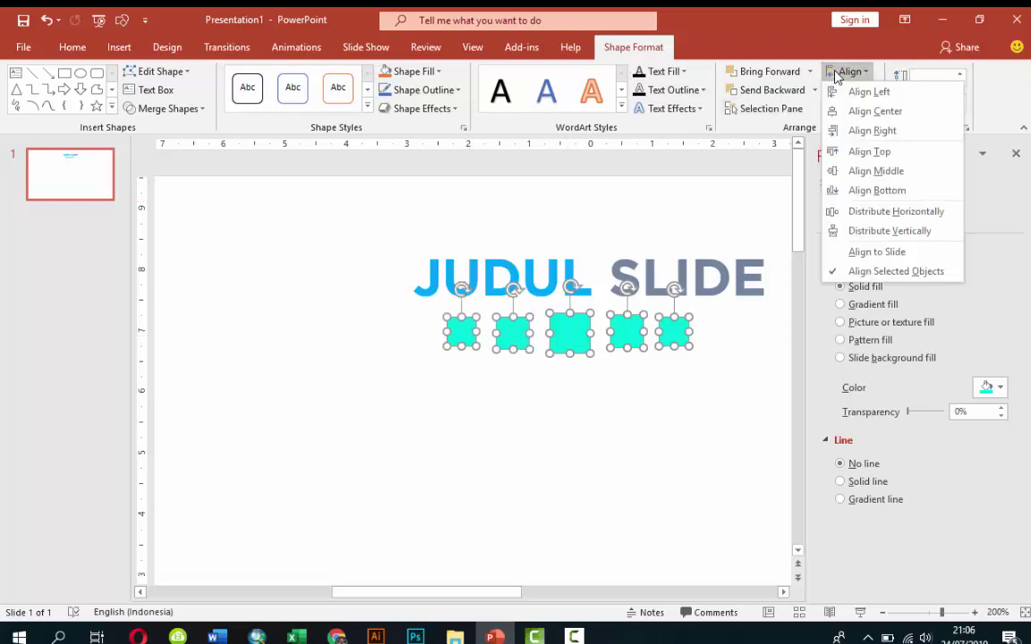
pyautogui.click(856, 173)
pyautogui.click(742, 355)
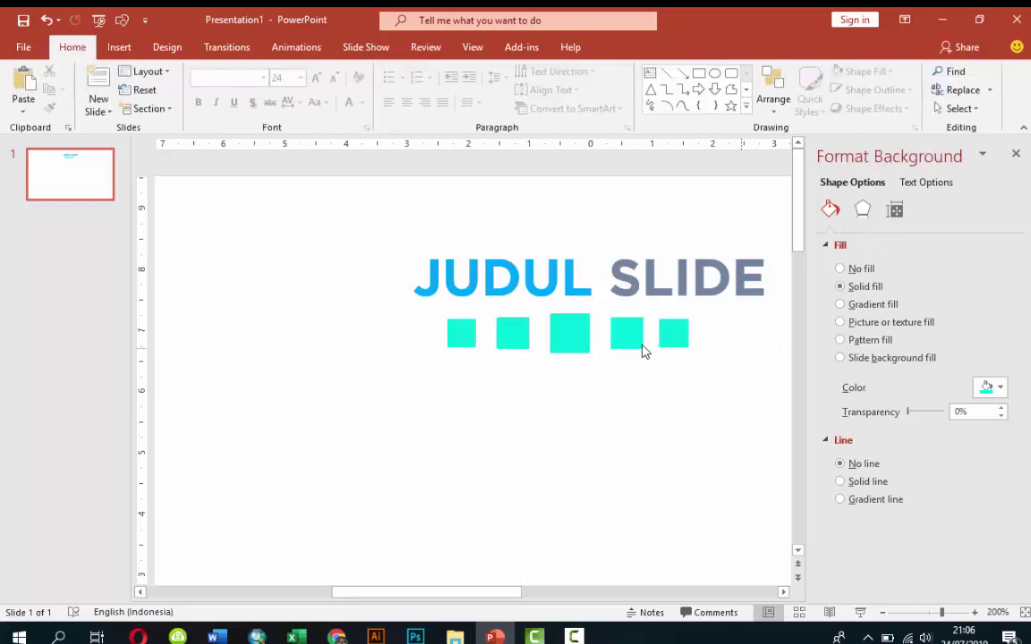
# Fill the fourth square blue and the fifth square slate grey
pyautogui.click(630, 340)
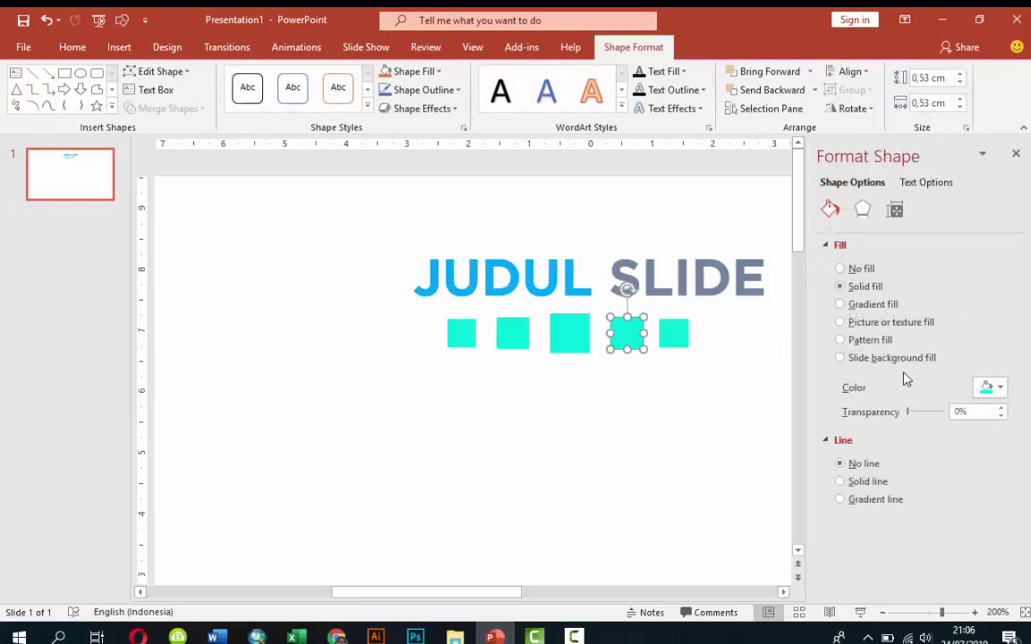
pyautogui.click(990, 387)
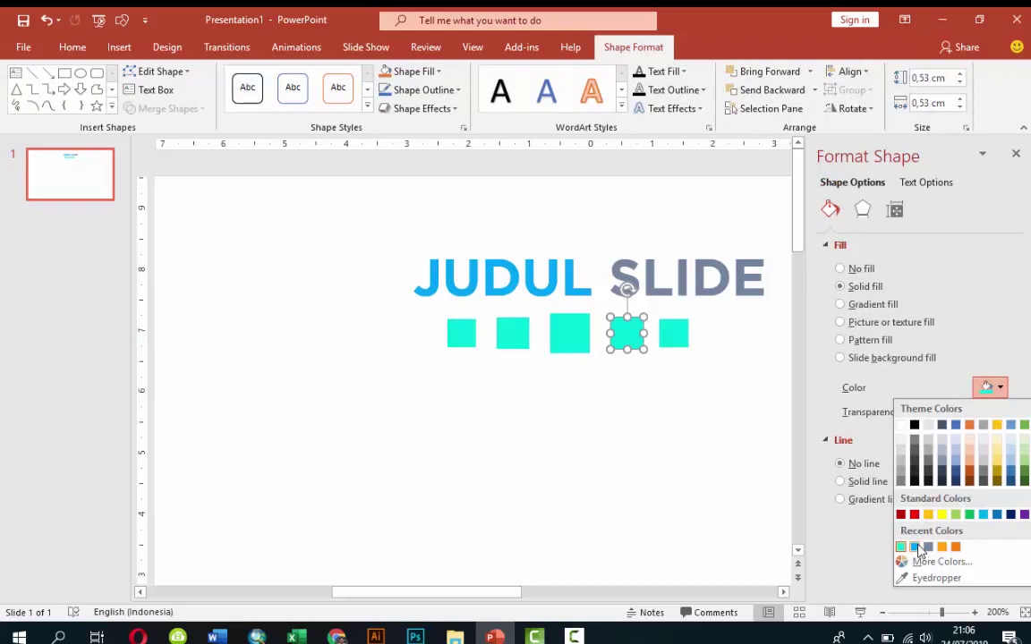
pyautogui.click(914, 546)
pyautogui.click(674, 333)
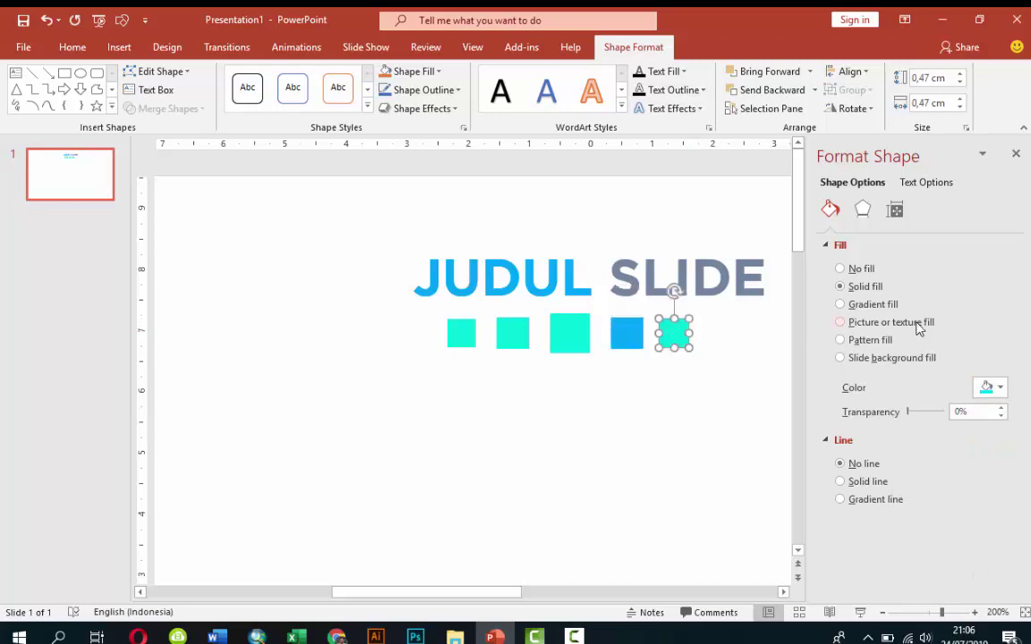
pyautogui.click(990, 387)
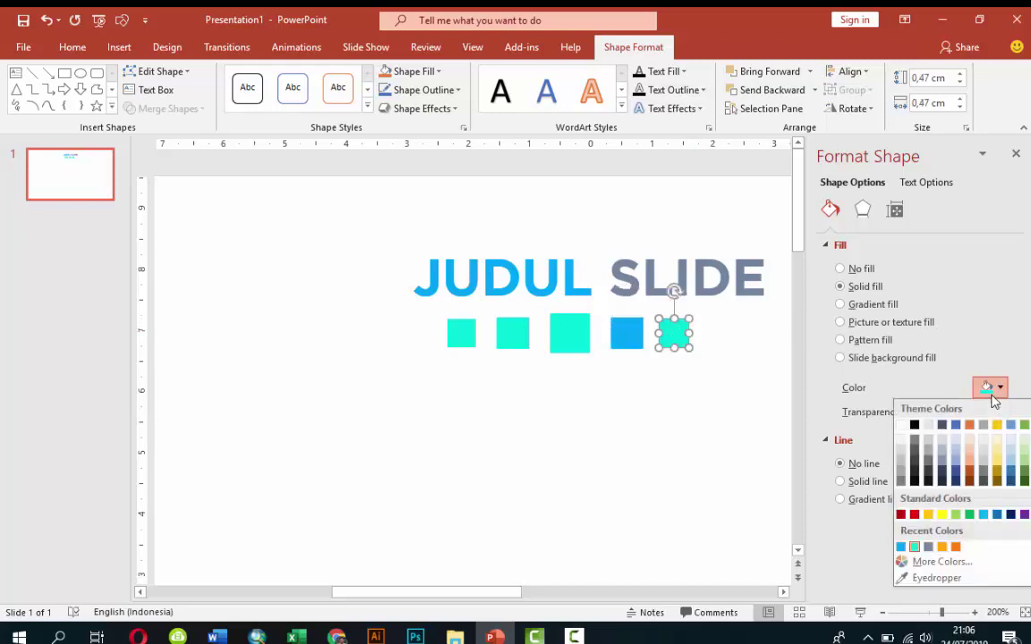
pyautogui.click(928, 546)
# Fill the second square orange and the first square amber
pyautogui.click(500, 342)
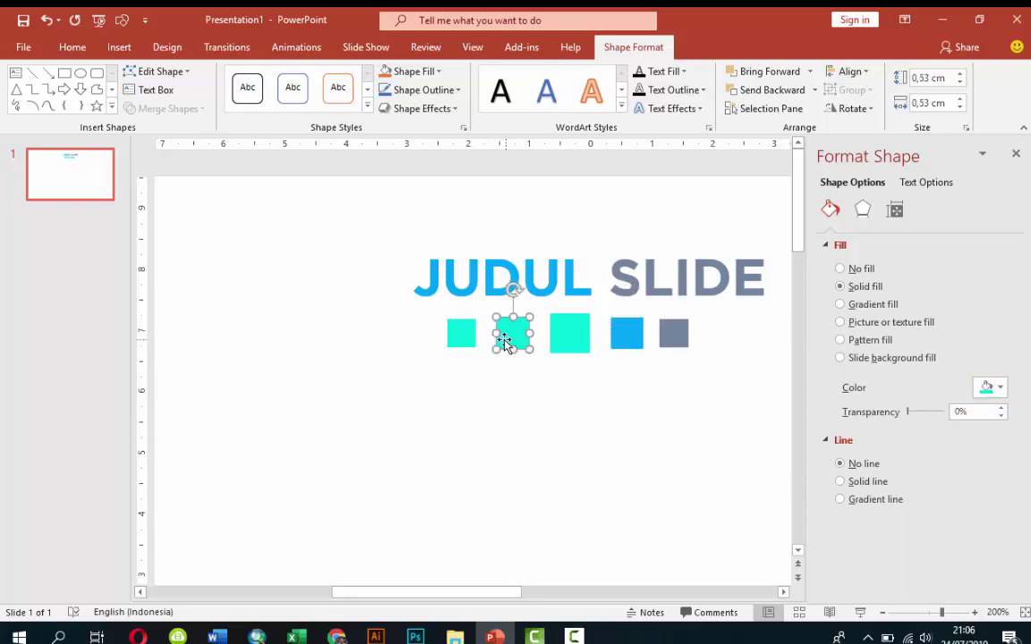
pyautogui.click(988, 394)
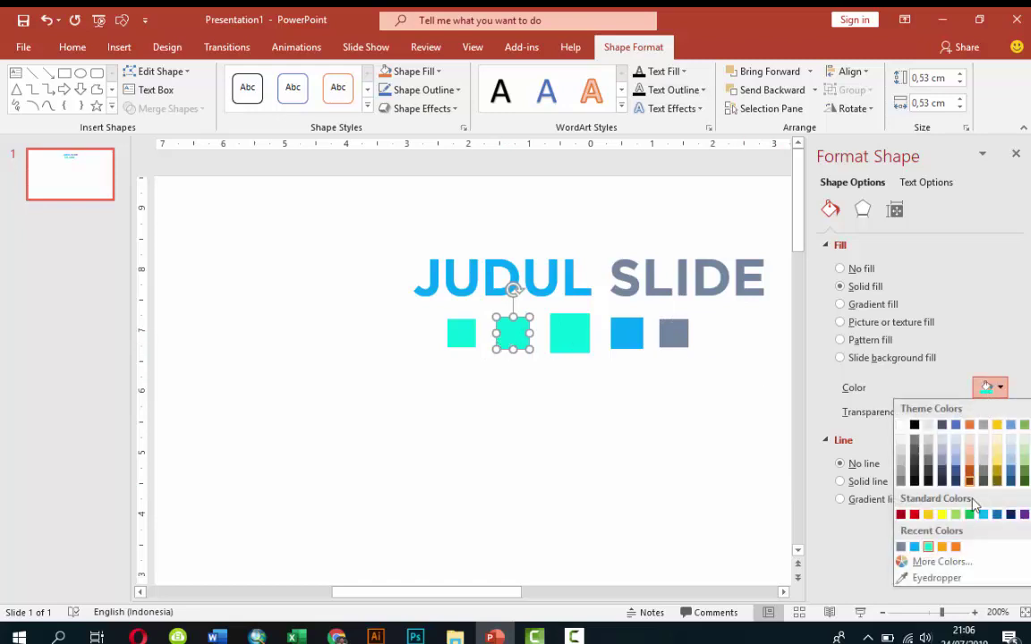
pyautogui.click(899, 546)
pyautogui.click(461, 333)
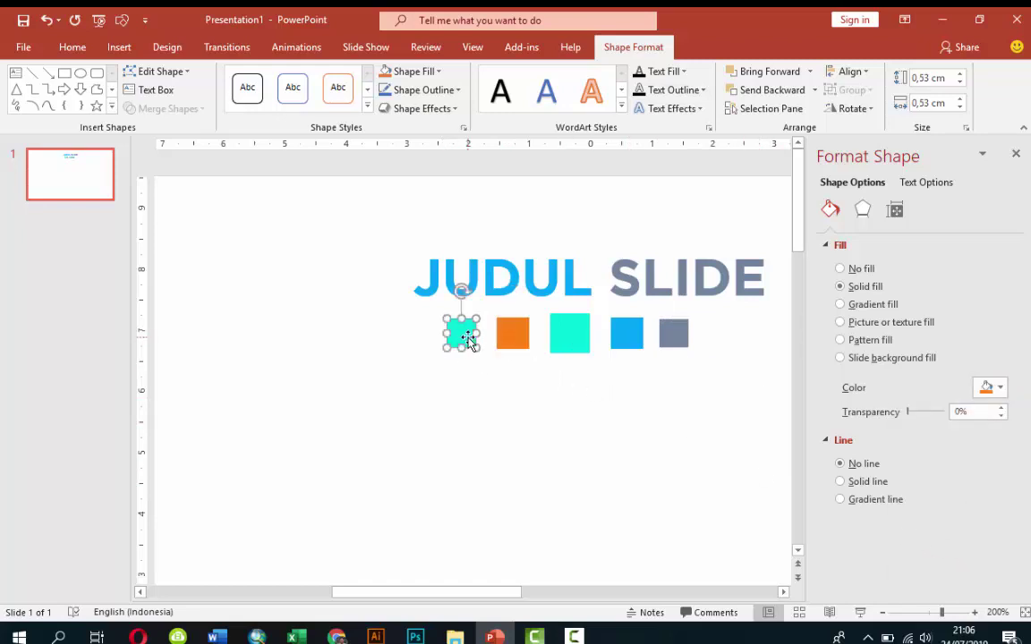
pyautogui.click(988, 387)
pyautogui.click(956, 547)
pyautogui.click(681, 448)
# Group the five coloured squares into a single object
pyautogui.scroll(-3, 661, 420)
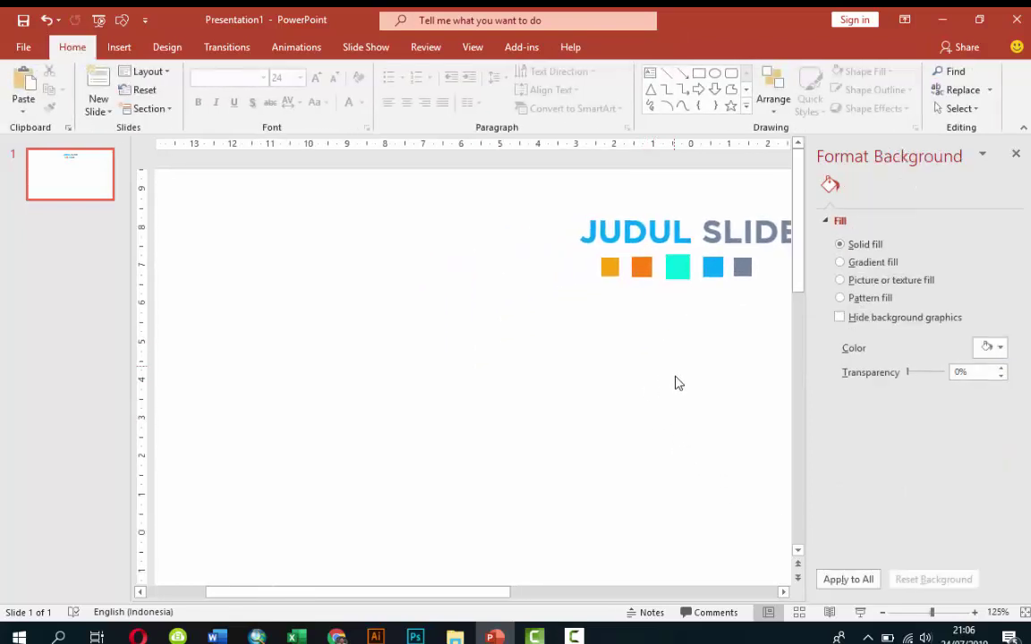
pyautogui.moveTo(508, 592); pyautogui.dragTo(629, 591)
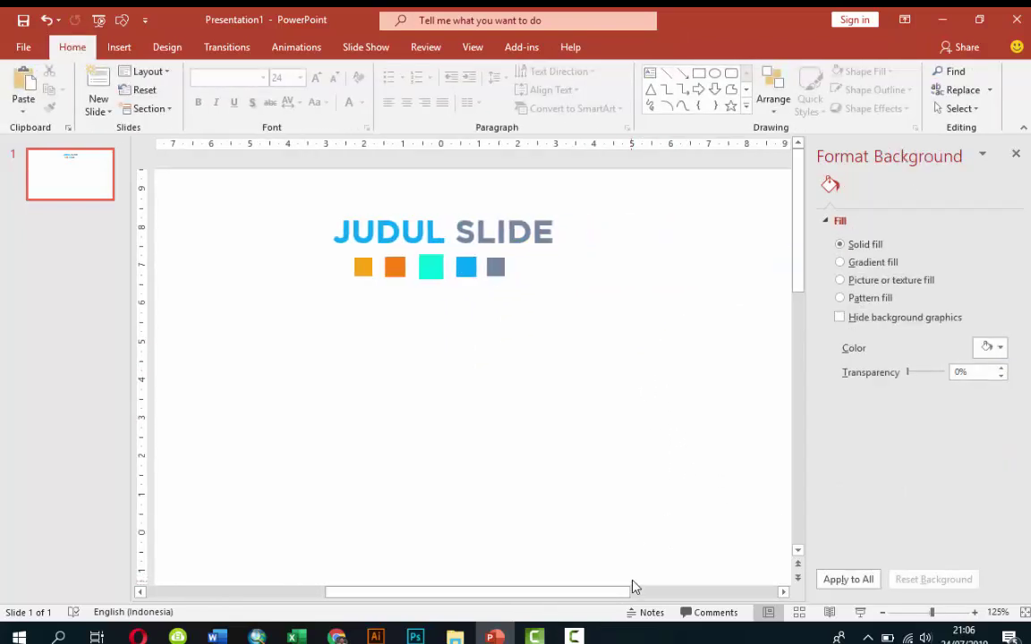
pyautogui.click(358, 268)
pyautogui.keyDown('shift'); pyautogui.click(391, 267); pyautogui.keyUp('shift')
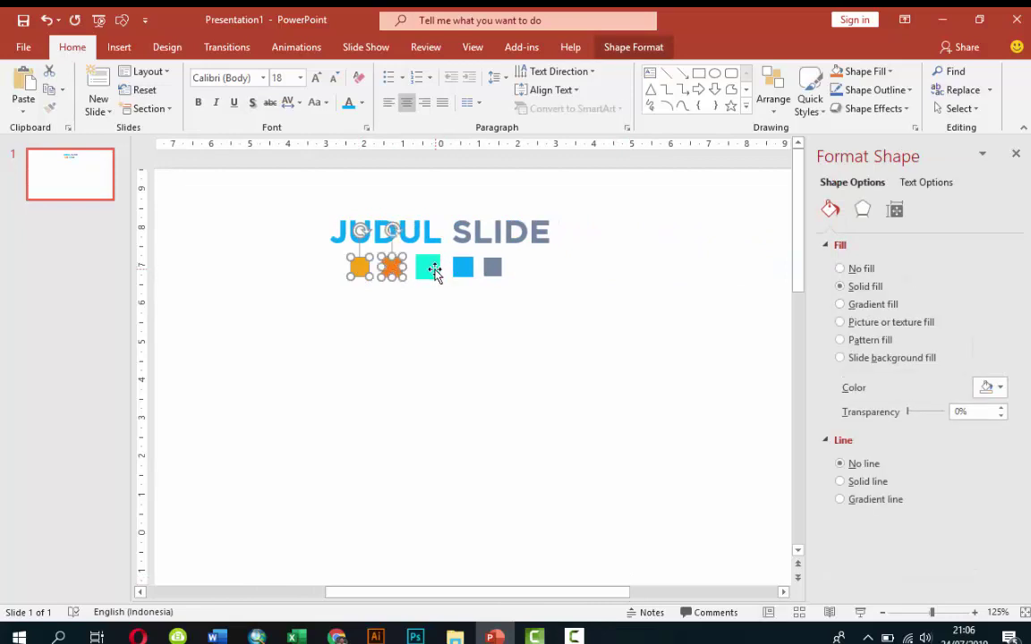
pyautogui.keyDown('shift'); pyautogui.click(428, 268); pyautogui.keyUp('shift')
pyautogui.keyDown('shift'); pyautogui.click(462, 269); pyautogui.keyUp('shift')
pyautogui.keyDown('shift'); pyautogui.click(494, 268); pyautogui.keyUp('shift')
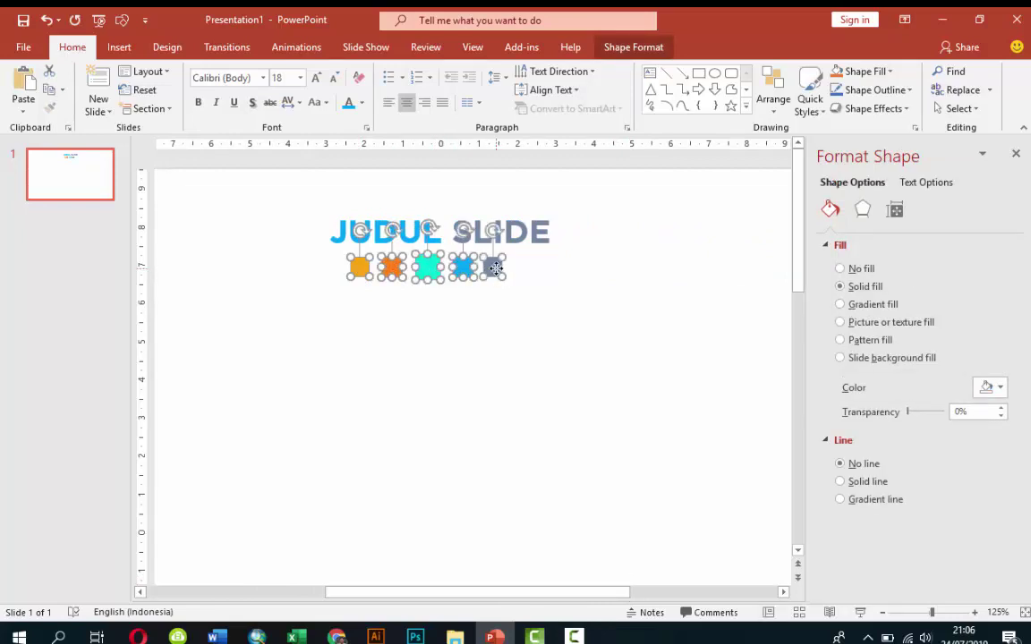
pyautogui.rightClick(495, 269)
pyautogui.moveTo(519, 361)
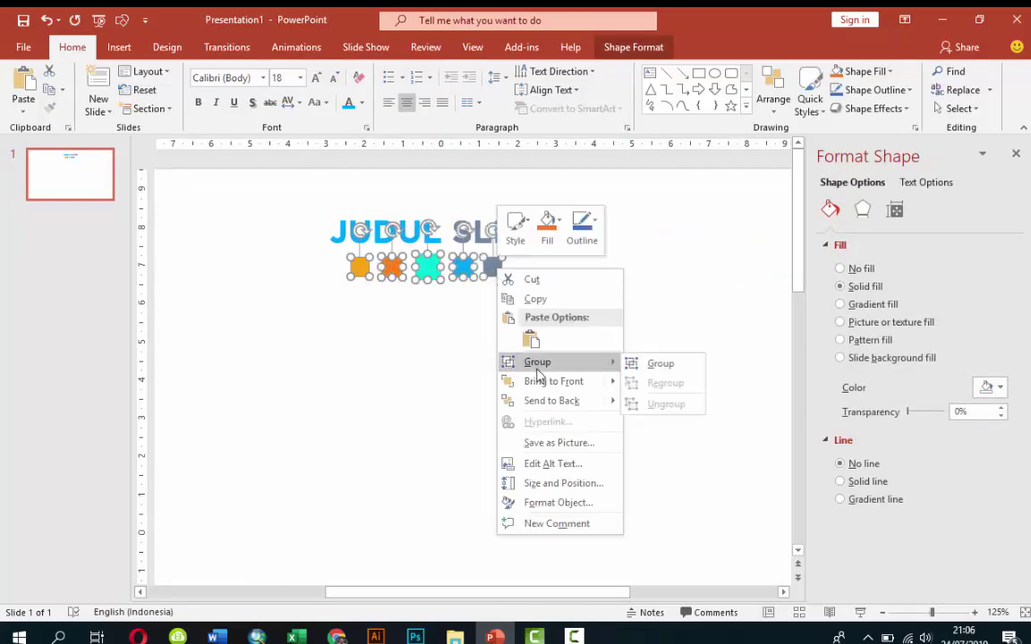
pyautogui.click(633, 361)
# Nudge the grouped squares slightly right so they centre under the title
pyautogui.moveTo(492, 268); pyautogui.dragTo(505, 270)
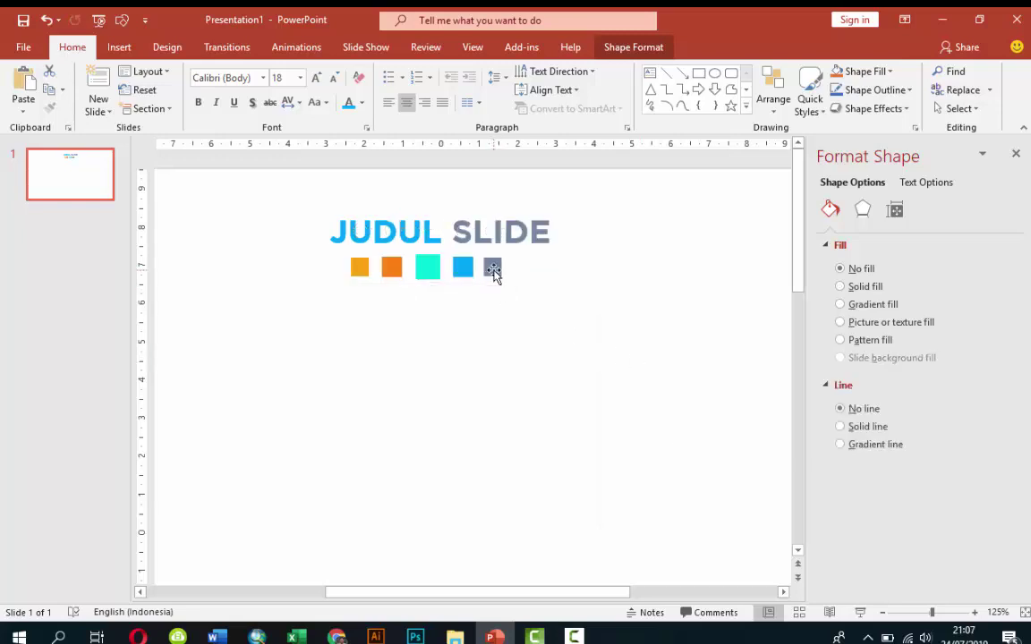
pyautogui.click(582, 311)
pyautogui.scroll(-5, 587, 309)
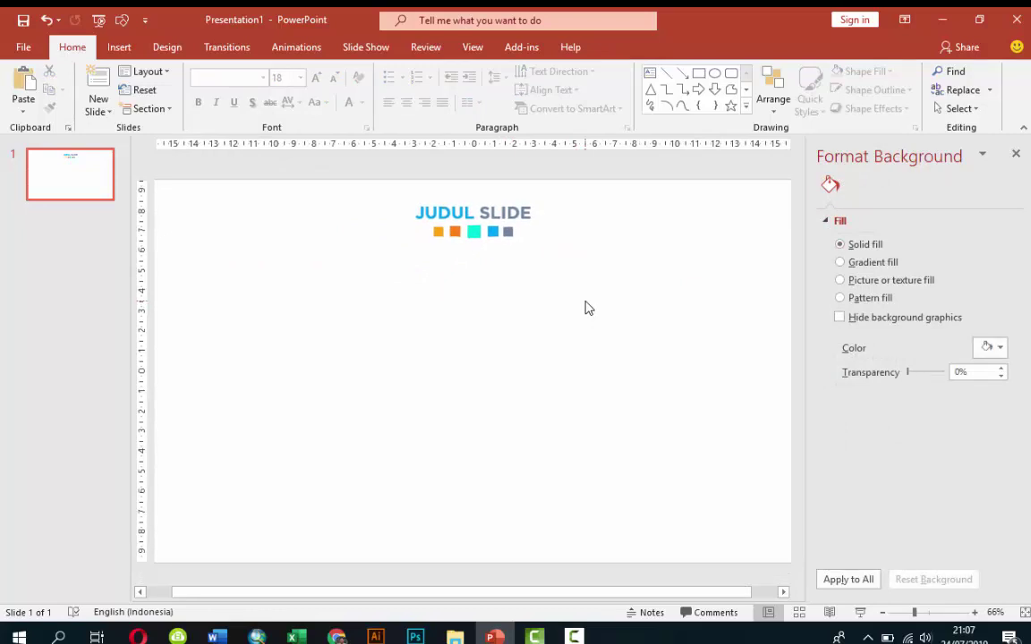
# Draw a 4.15 cm oval circle on the left of the slide beneath the header
pyautogui.click(119, 46)
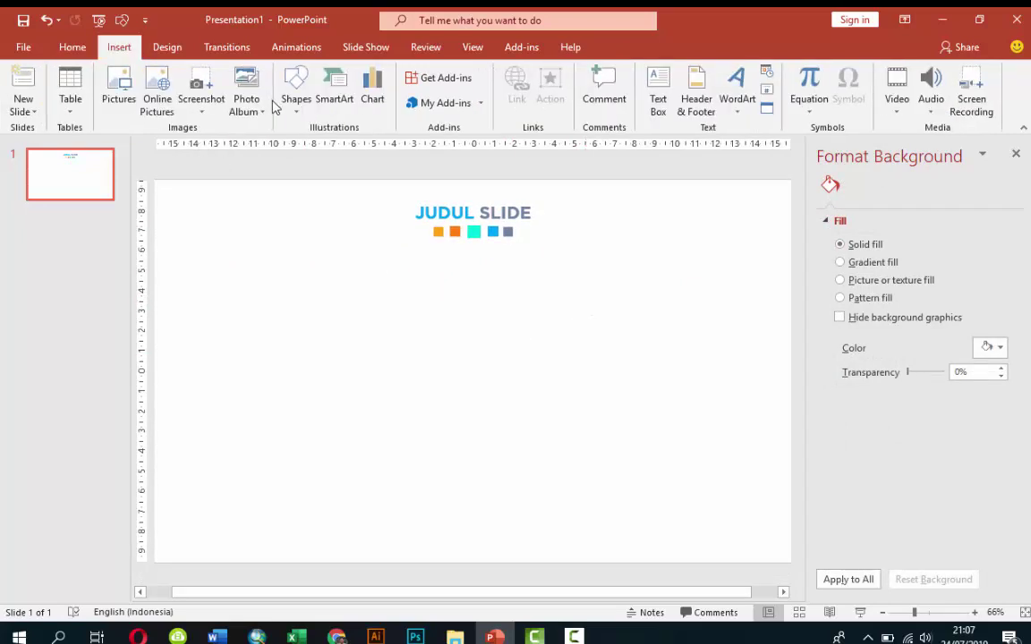
pyautogui.click(295, 94)
pyautogui.click(327, 162)
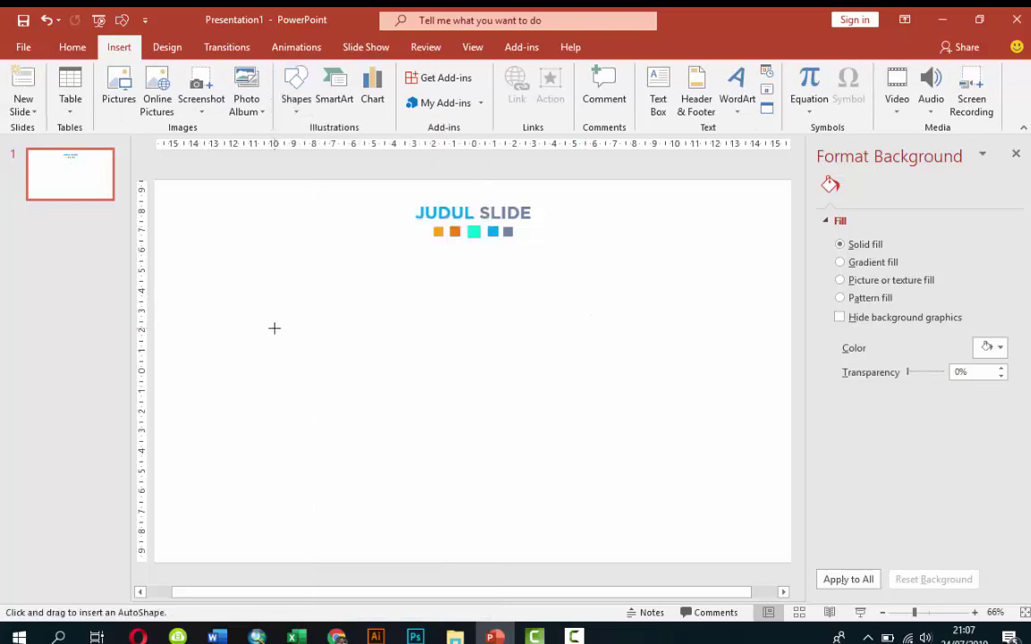
pyautogui.moveTo(251, 360); pyautogui.dragTo(294, 404)
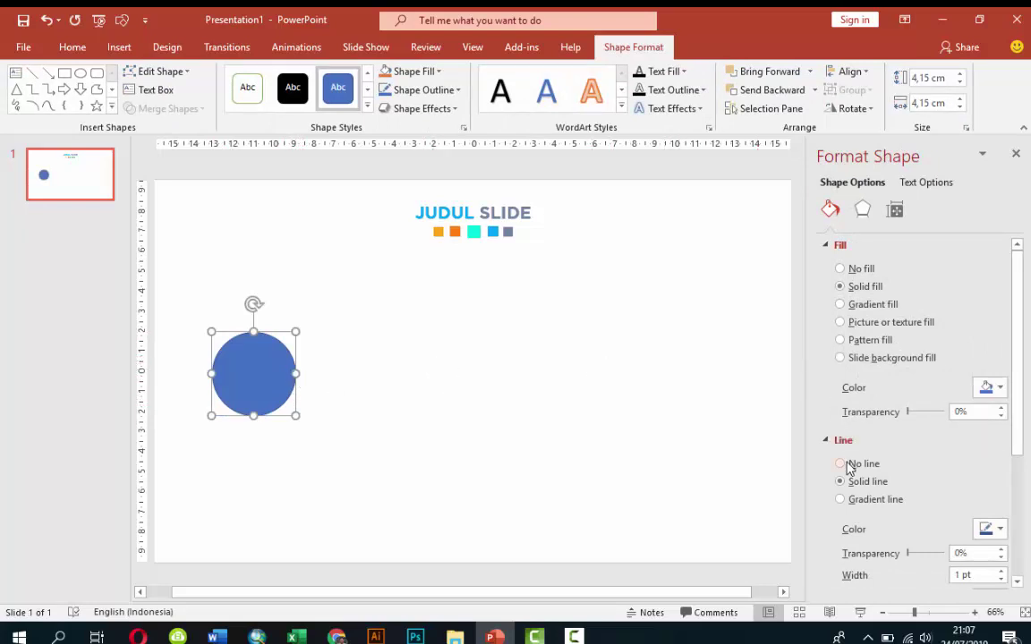
# Give the circle a near-white outline and a white fill
pyautogui.click(985, 530)
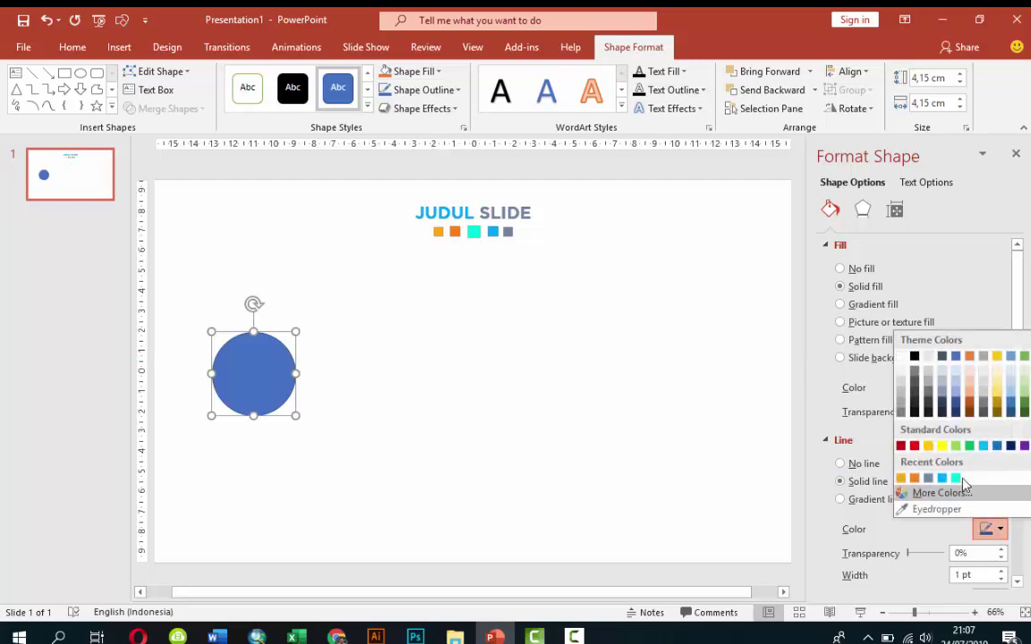
pyautogui.click(899, 387)
pyautogui.click(987, 387)
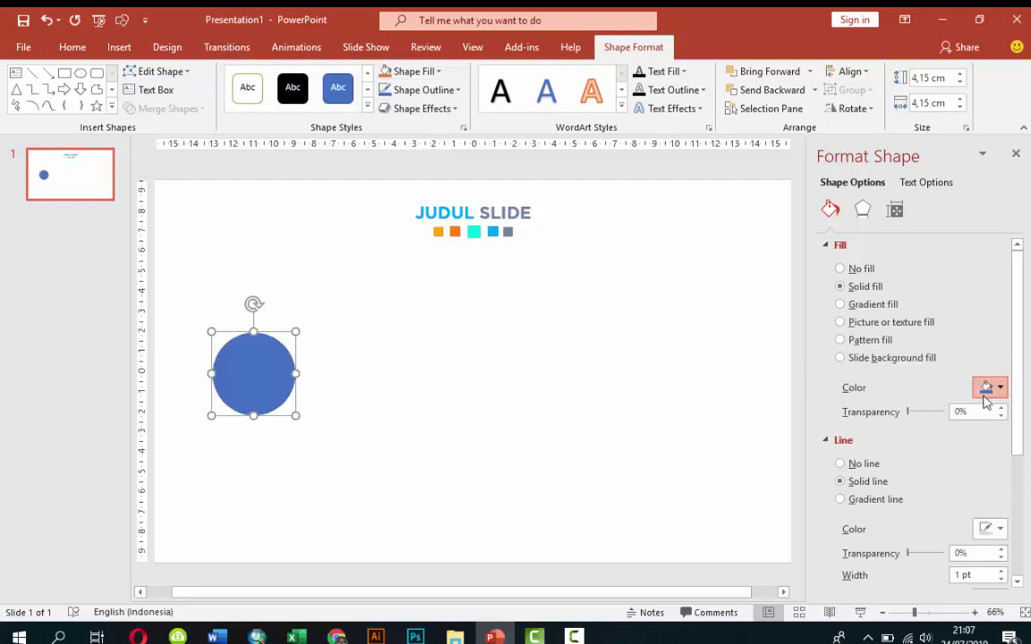
pyautogui.click(902, 422)
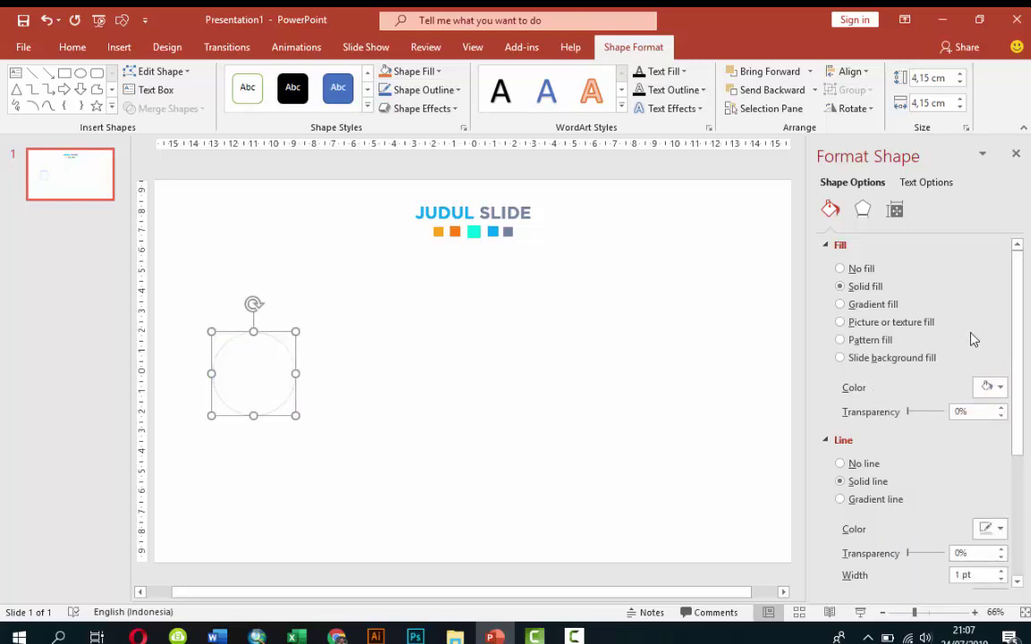
# Add an Offset: Bottom Right shadow to the circle with increased distance
pyautogui.click(863, 211)
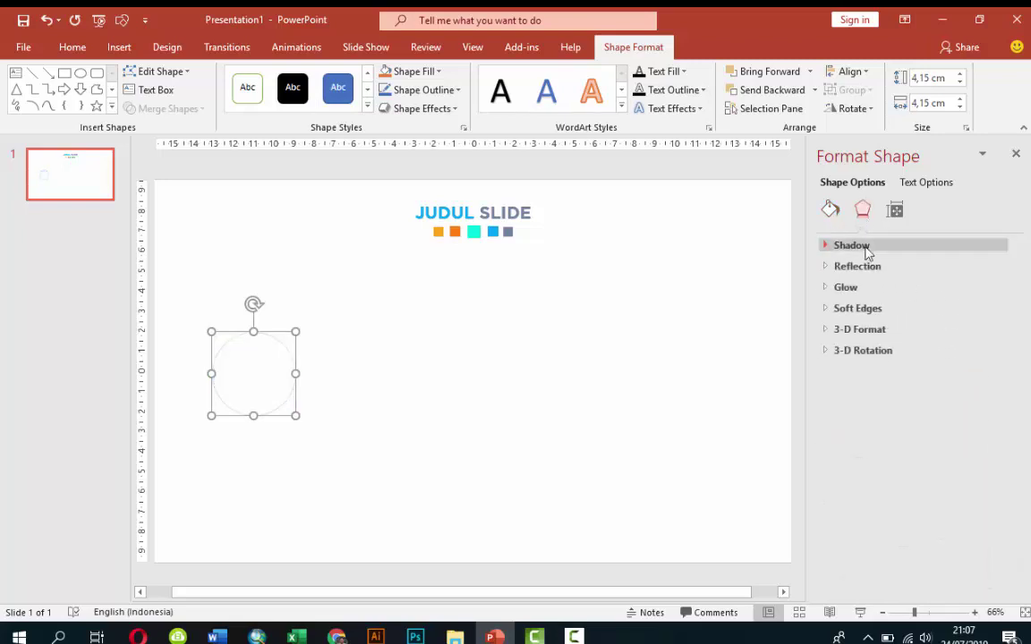
pyautogui.click(864, 247)
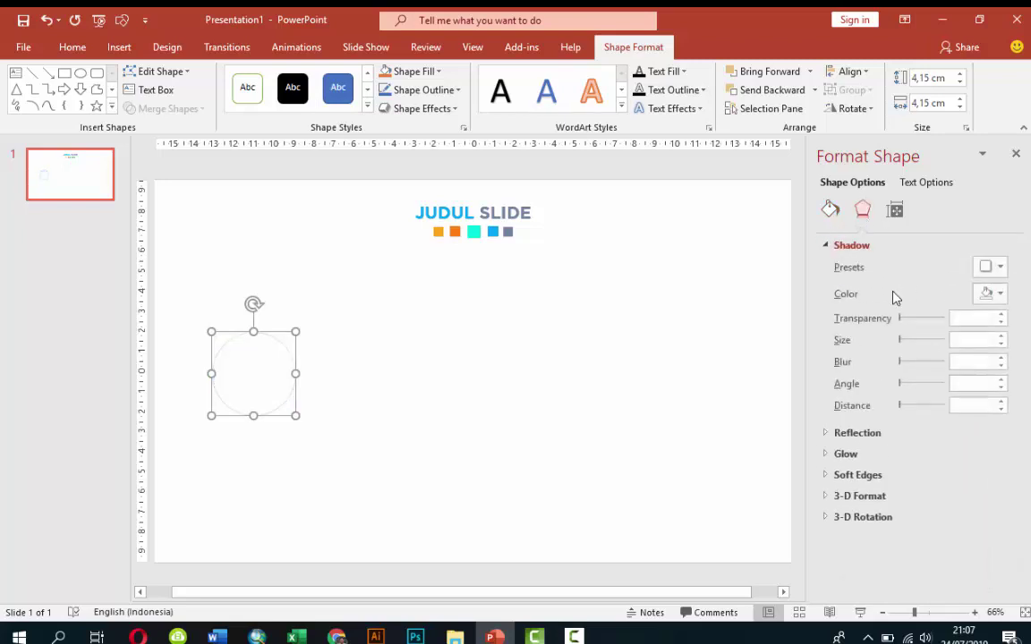
pyautogui.click(989, 267)
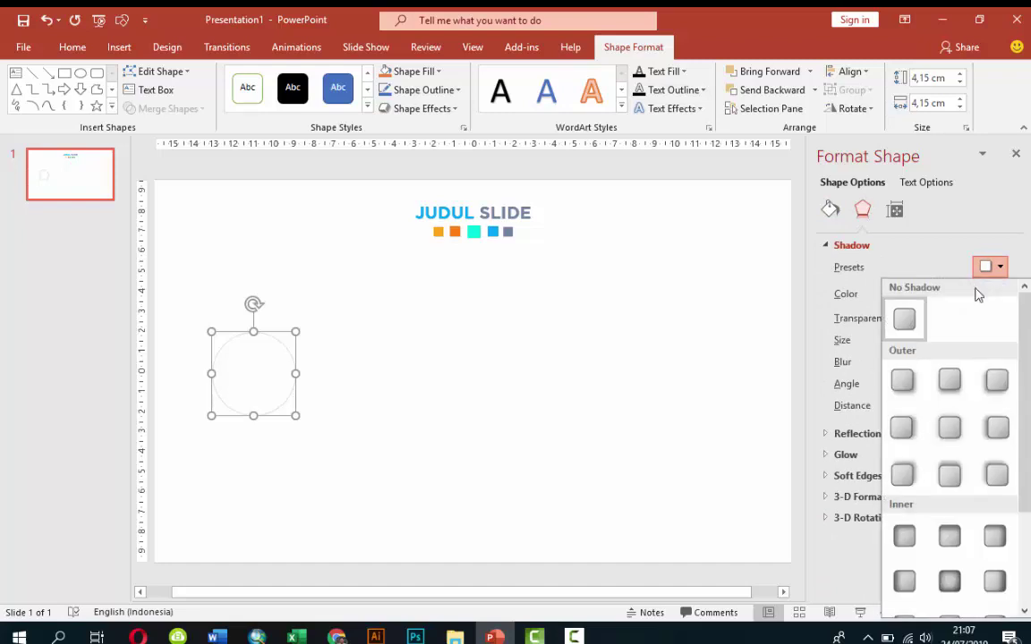
pyautogui.click(913, 382)
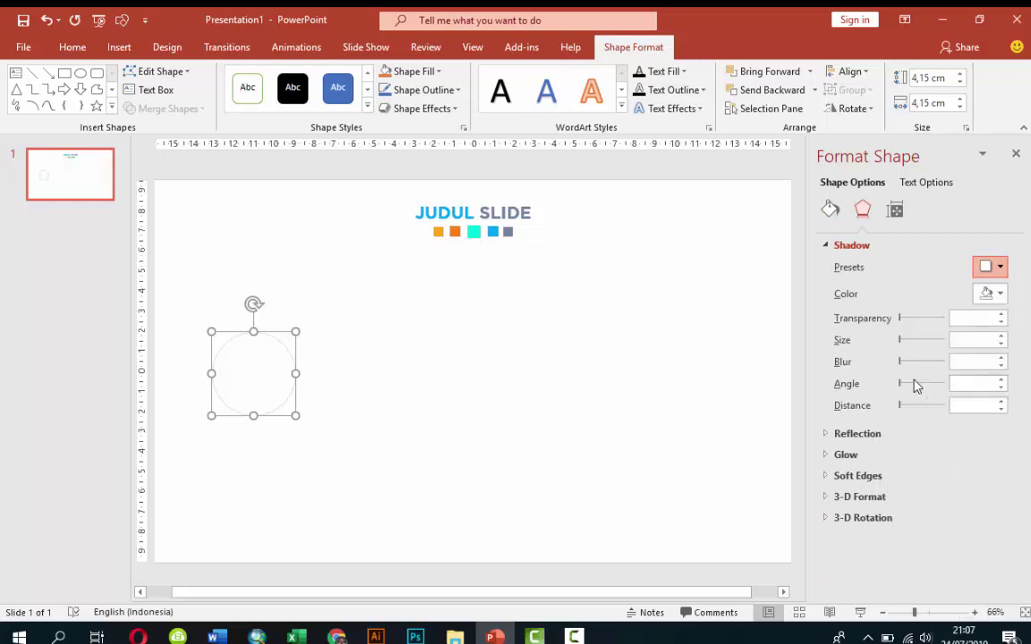
pyautogui.click(1002, 402)
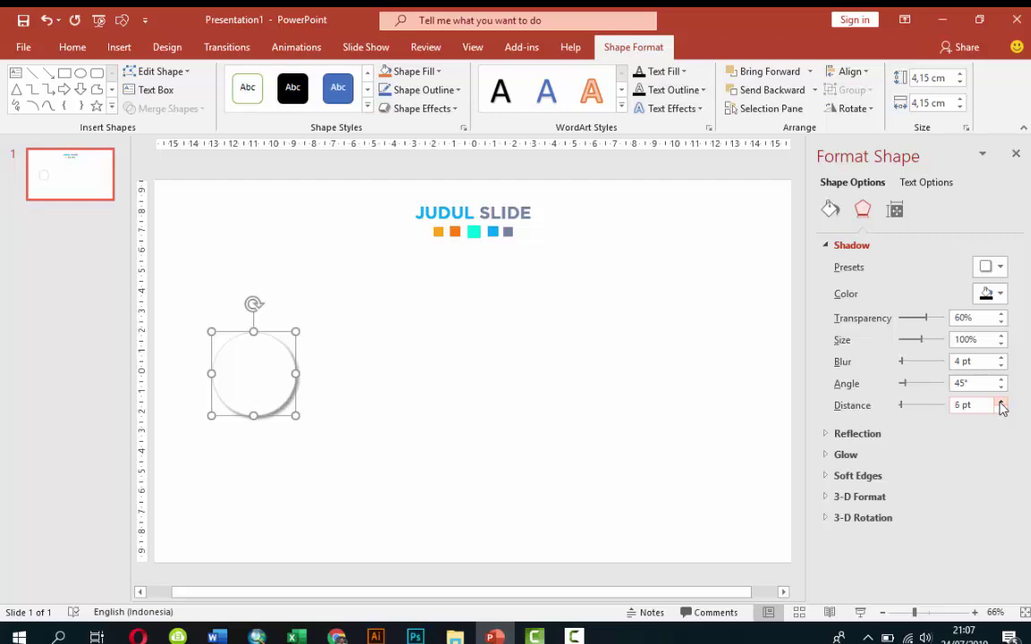
pyautogui.click(589, 368)
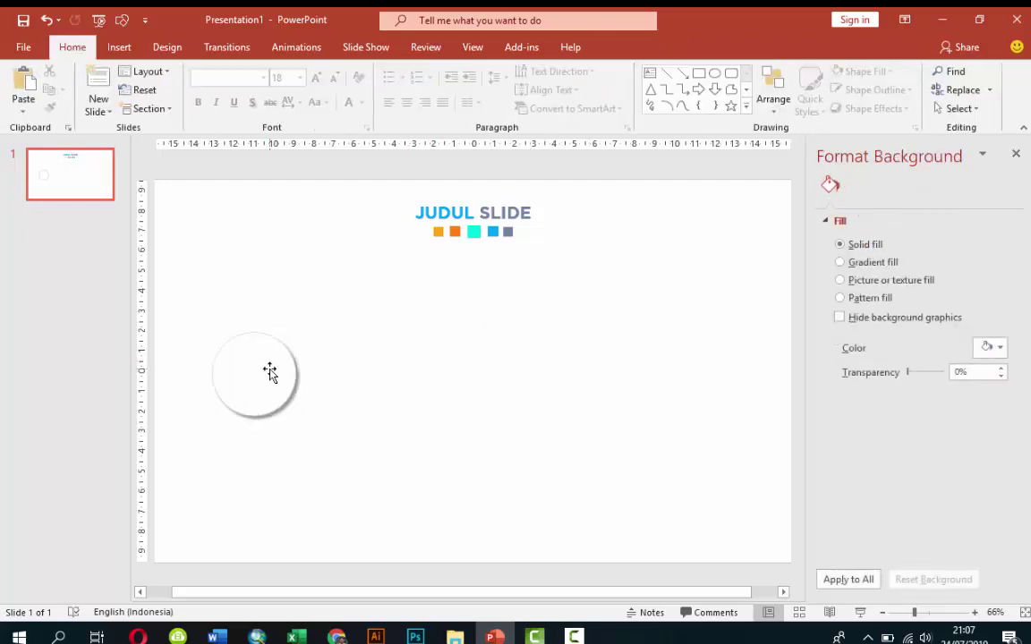
# Draw a 3.67 cm outline-free blue circle and centre it inside the white circle
pyautogui.click(119, 46)
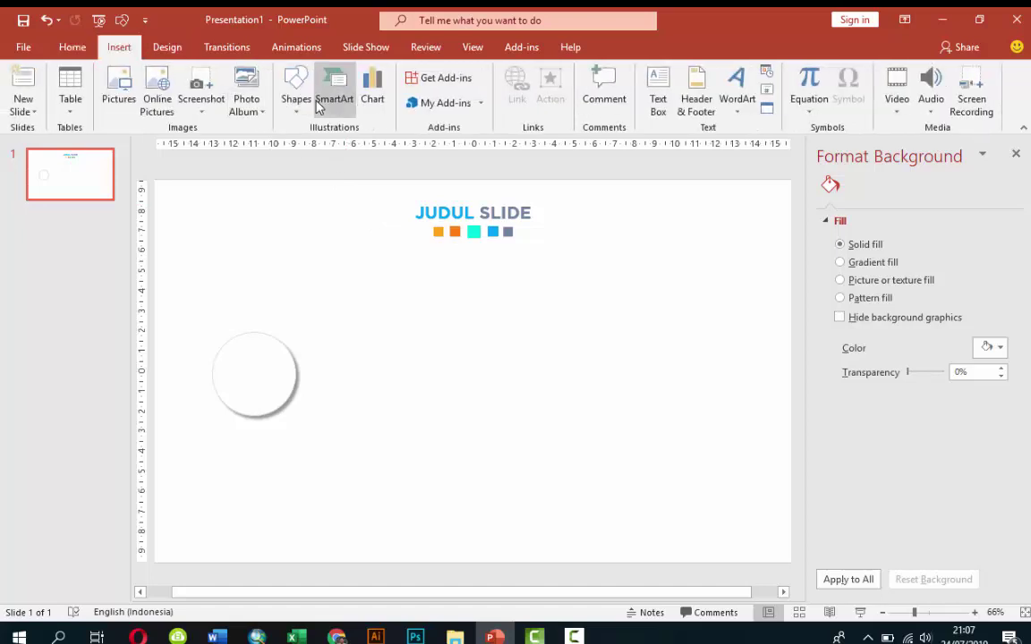
pyautogui.click(296, 94)
pyautogui.click(317, 132)
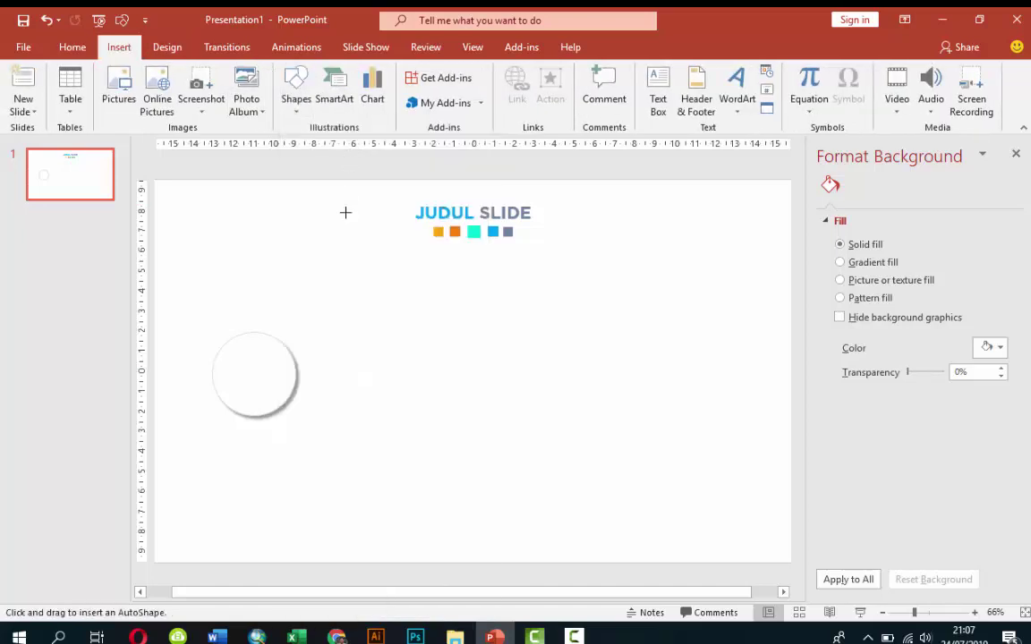
pyautogui.moveTo(228, 347)
pyautogui.mouseDown()
pyautogui.moveTo(301, 413)
pyautogui.moveTo(269, 375)
pyautogui.mouseUp()
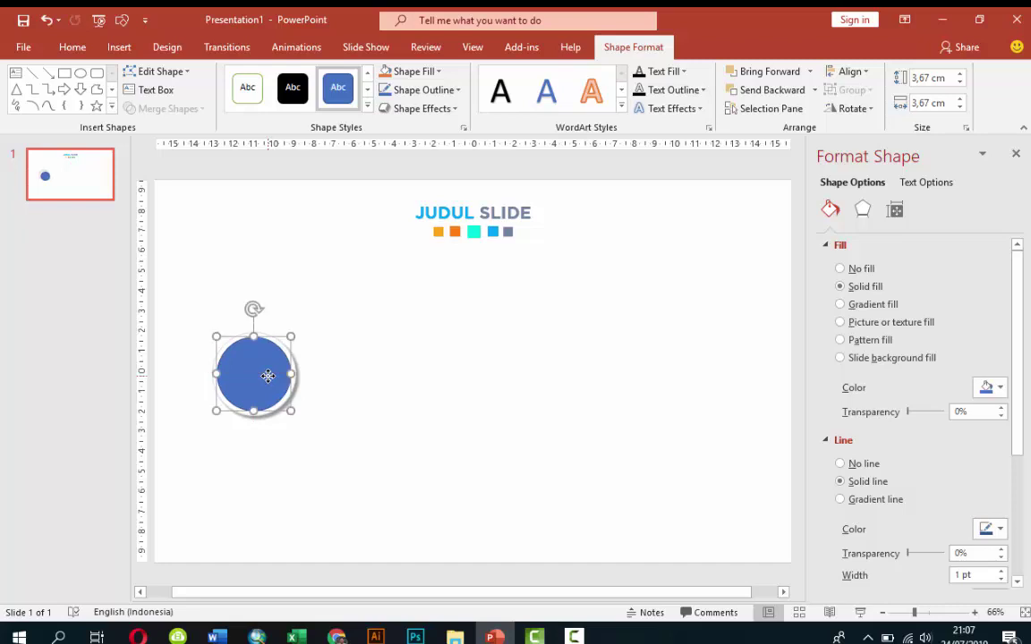
pyautogui.click(841, 463)
pyautogui.keyDown('ctrl'); pyautogui.scroll(8, 288, 376); pyautogui.keyUp('ctrl')
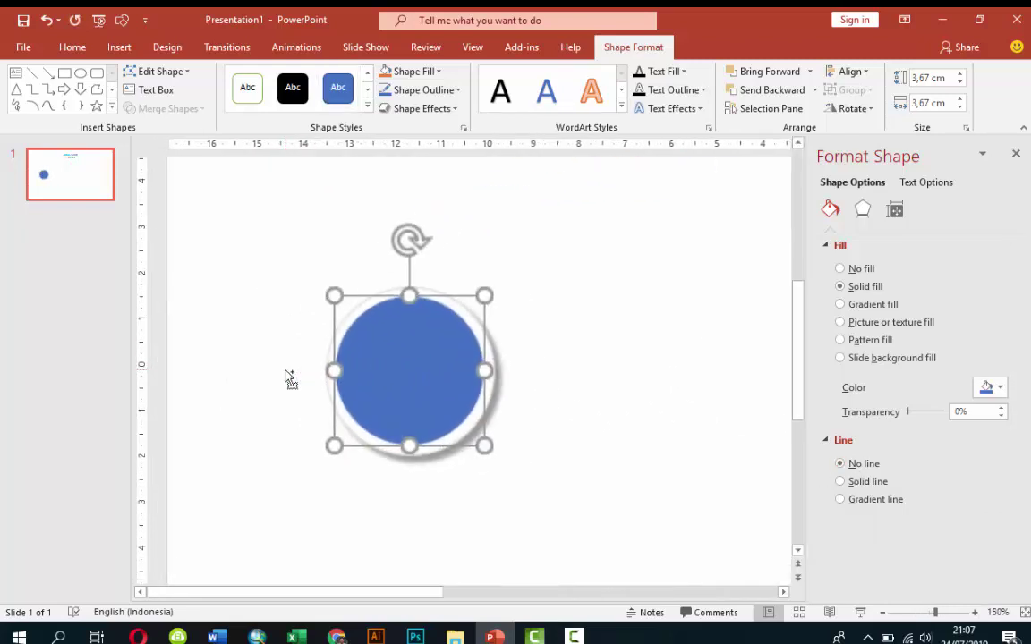
pyautogui.moveTo(439, 364); pyautogui.dragTo(445, 364)
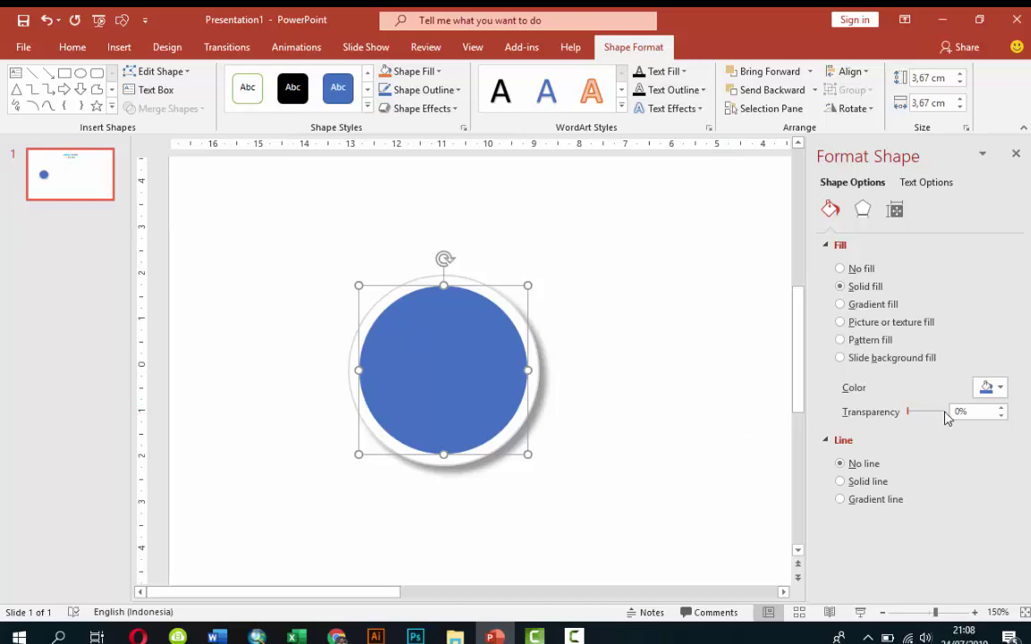
# Switch the inner circle to a two-stop gradient with both stops slate grey-blue
pyautogui.click(985, 390)
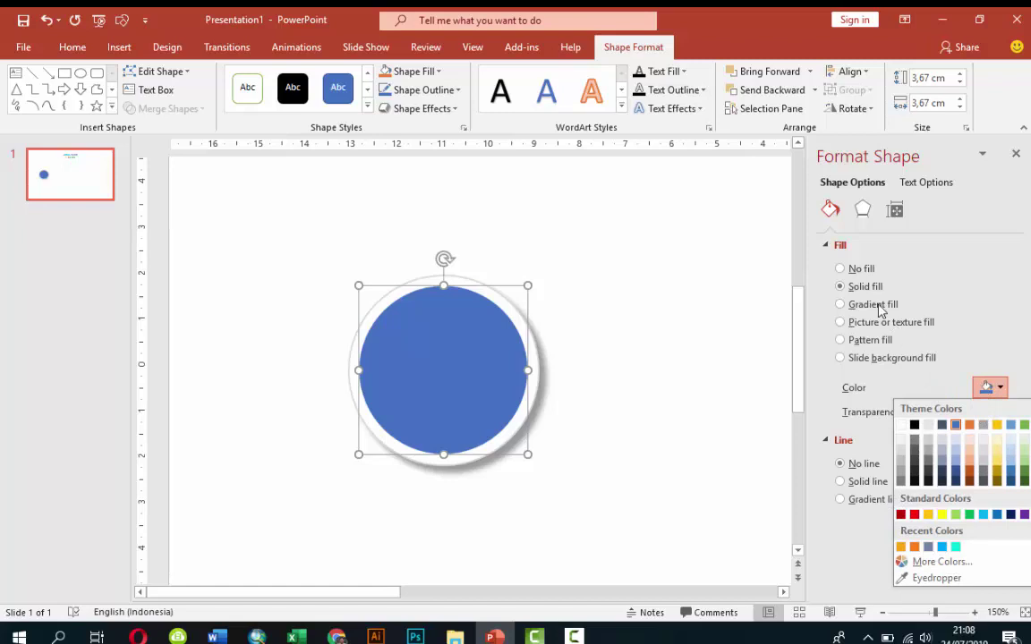
pyautogui.click(877, 305)
pyautogui.click(924, 502)
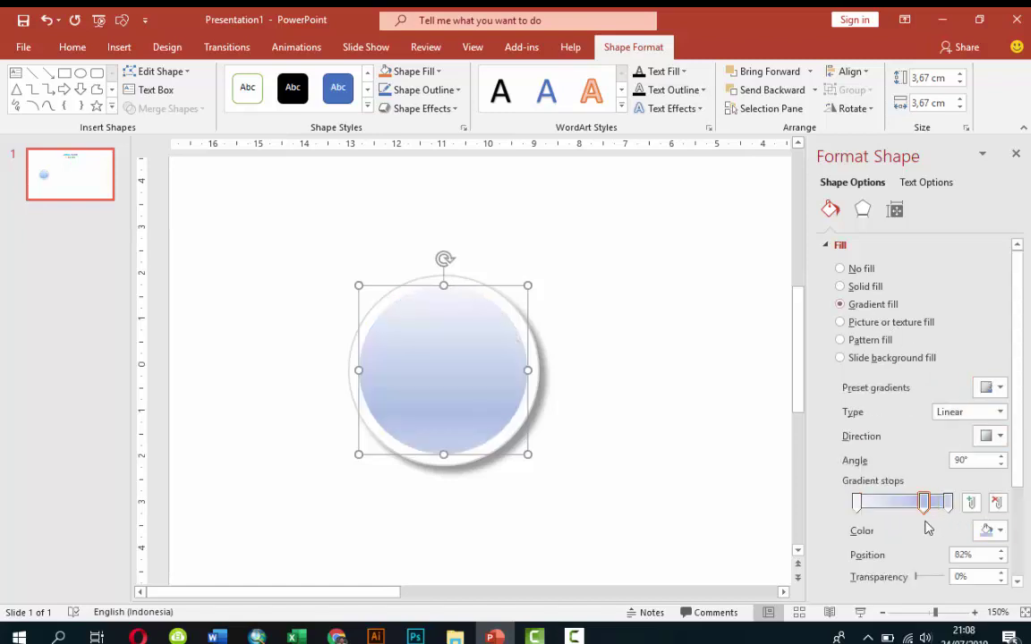
pyautogui.moveTo(923, 502); pyautogui.dragTo(921, 545)
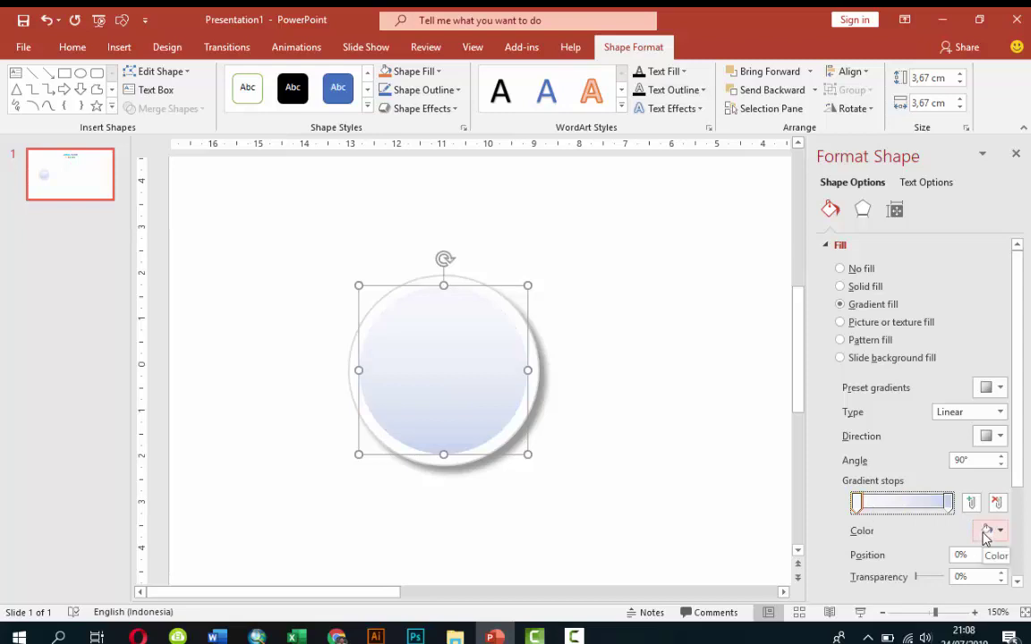
pyautogui.click(986, 531)
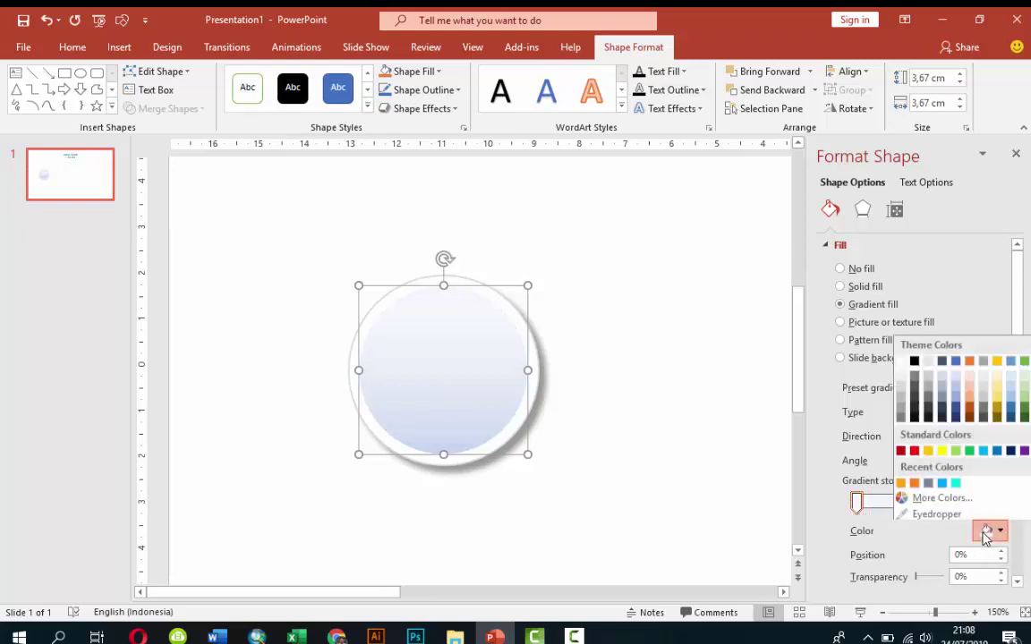
pyautogui.click(929, 480)
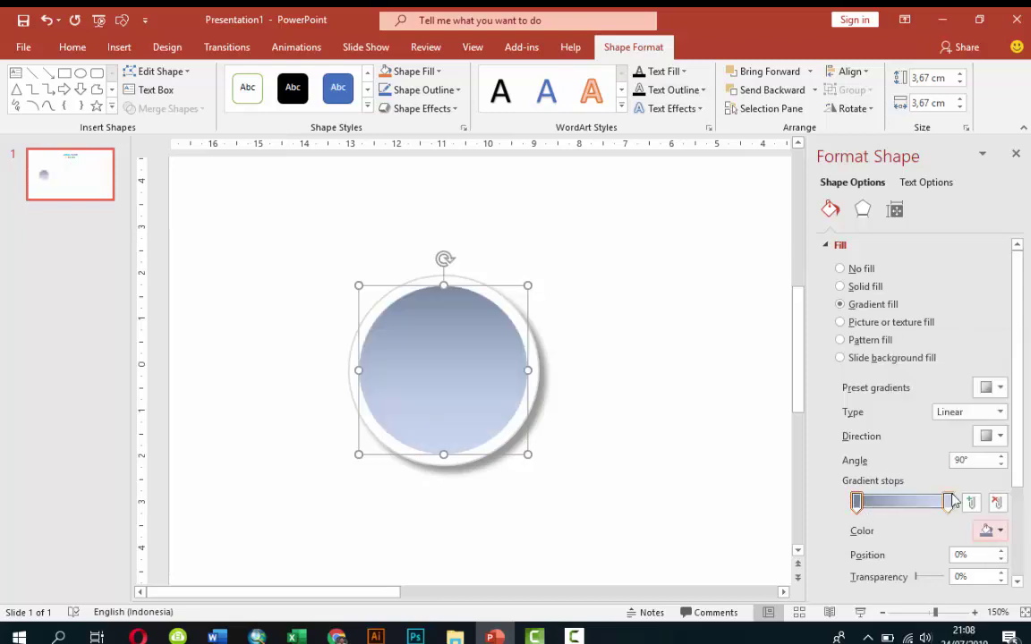
pyautogui.click(948, 502)
pyautogui.click(986, 531)
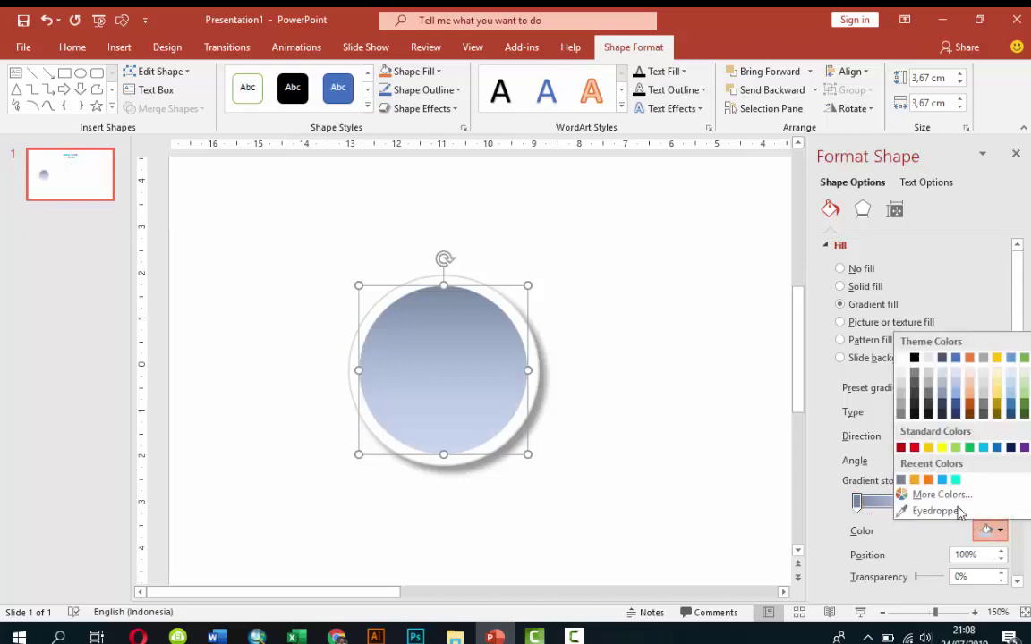
pyautogui.click(901, 481)
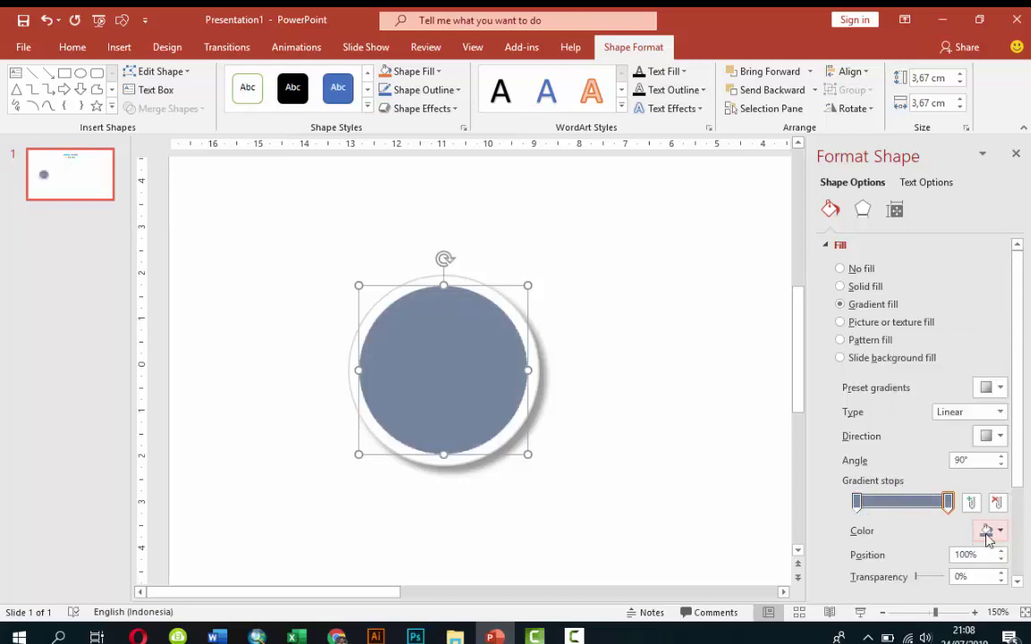
# Darken the 100% gradient stop to RGB 87, 105, 127
pyautogui.click(988, 533)
pyautogui.click(904, 509)
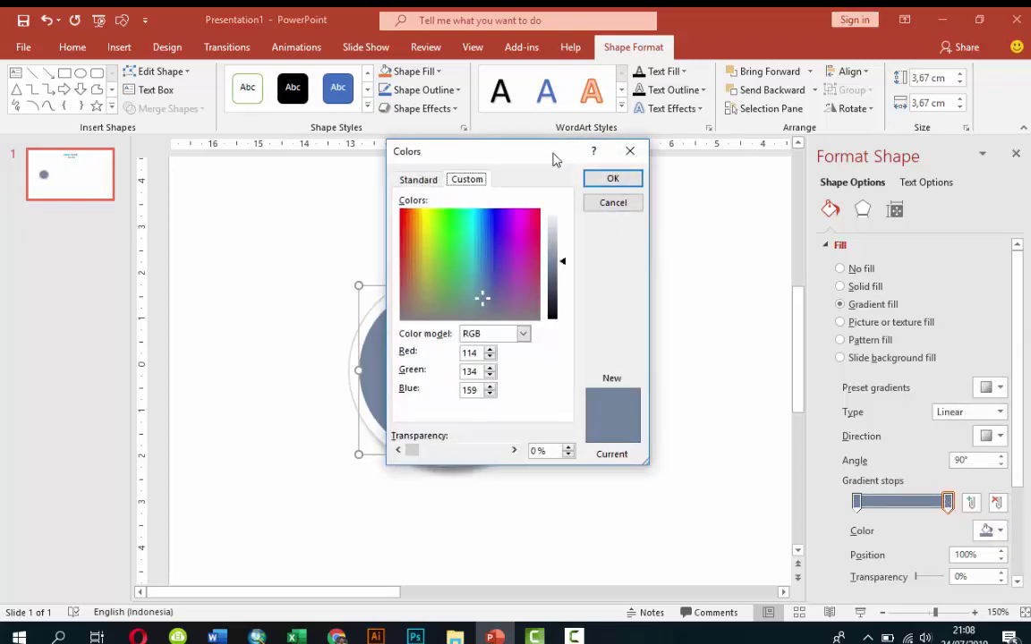
pyautogui.moveTo(553, 157); pyautogui.dragTo(685, 182)
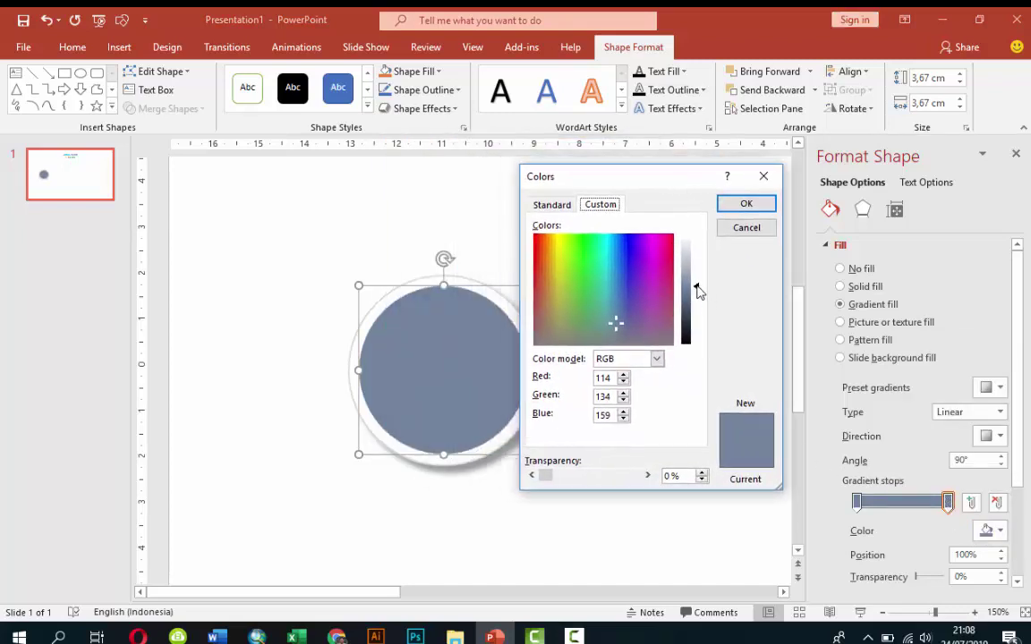
pyautogui.moveTo(698, 291); pyautogui.dragTo(700, 305)
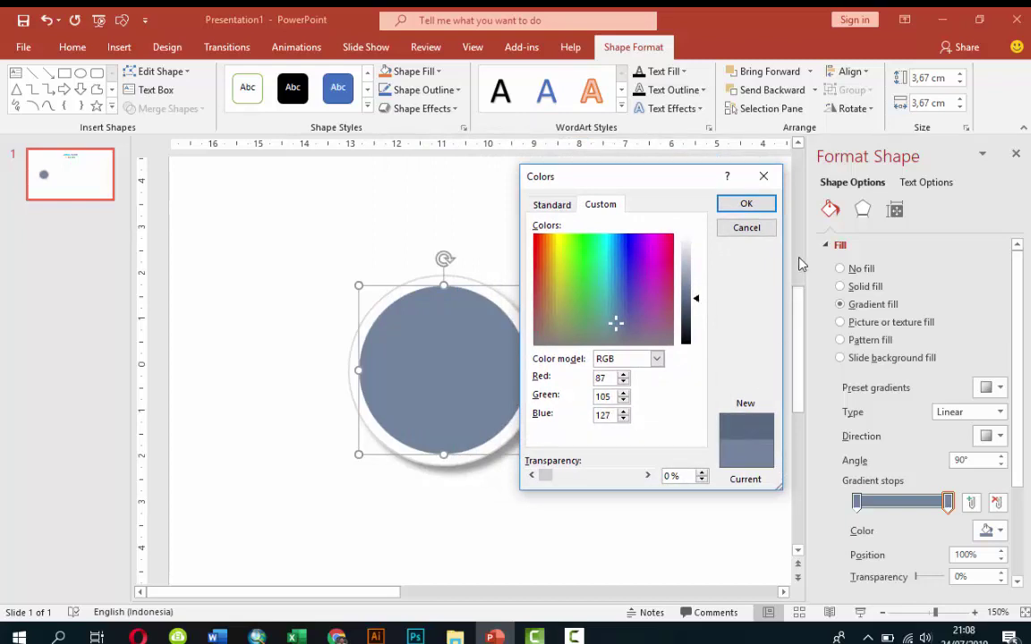
pyautogui.click(768, 206)
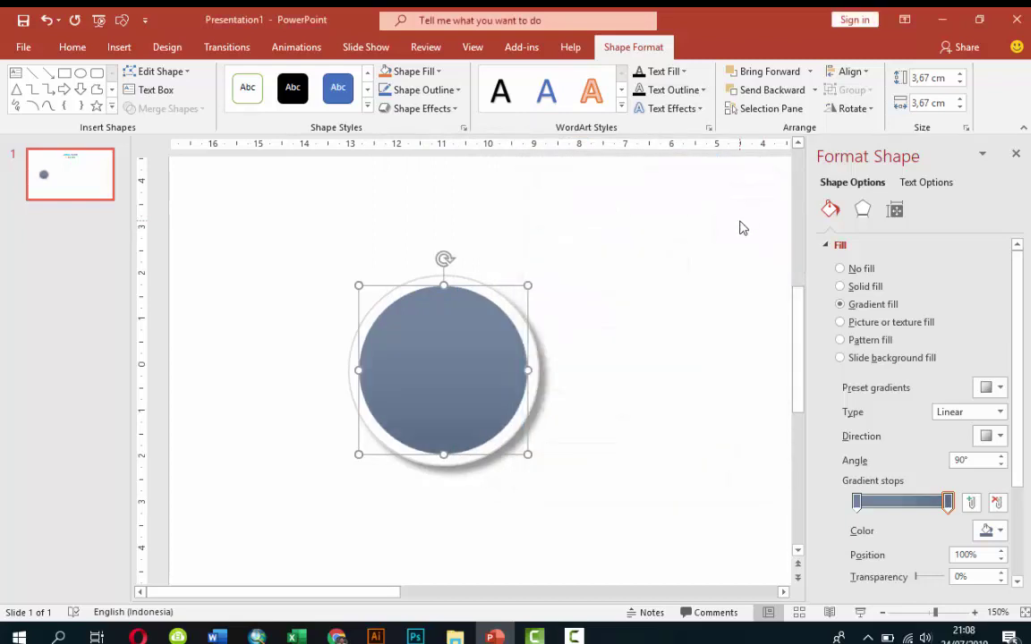
# Set the circle's gradient direction to Linear Up at 270°
pyautogui.click(986, 437)
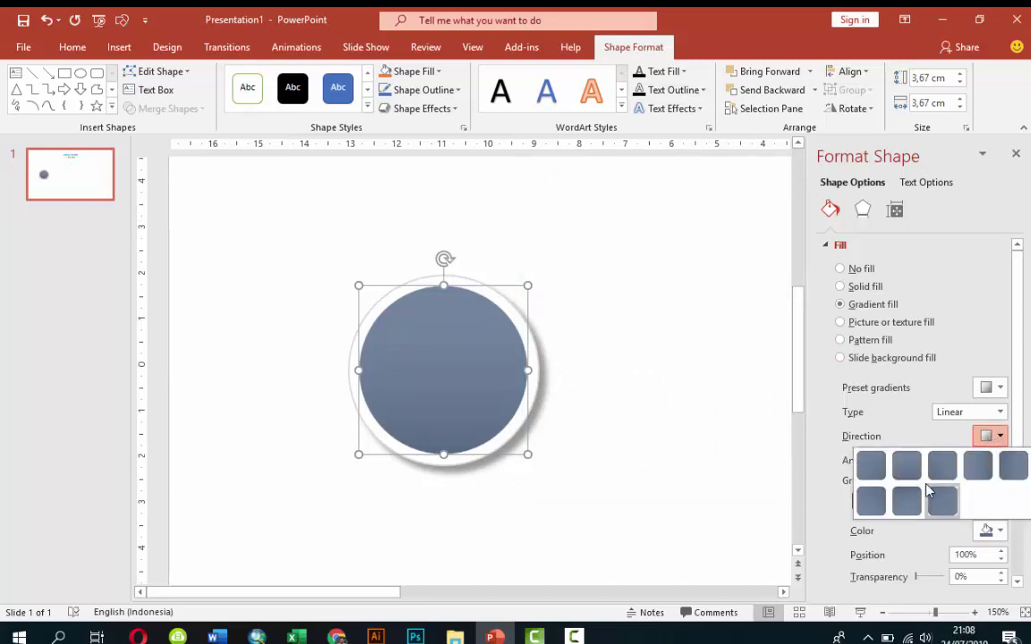
pyautogui.click(872, 476)
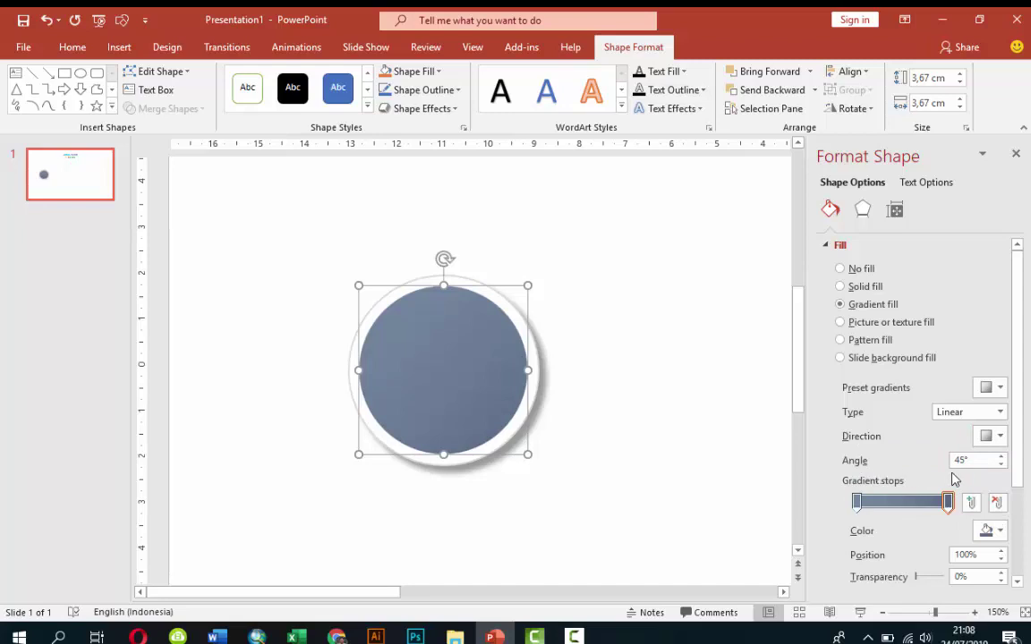
pyautogui.click(988, 437)
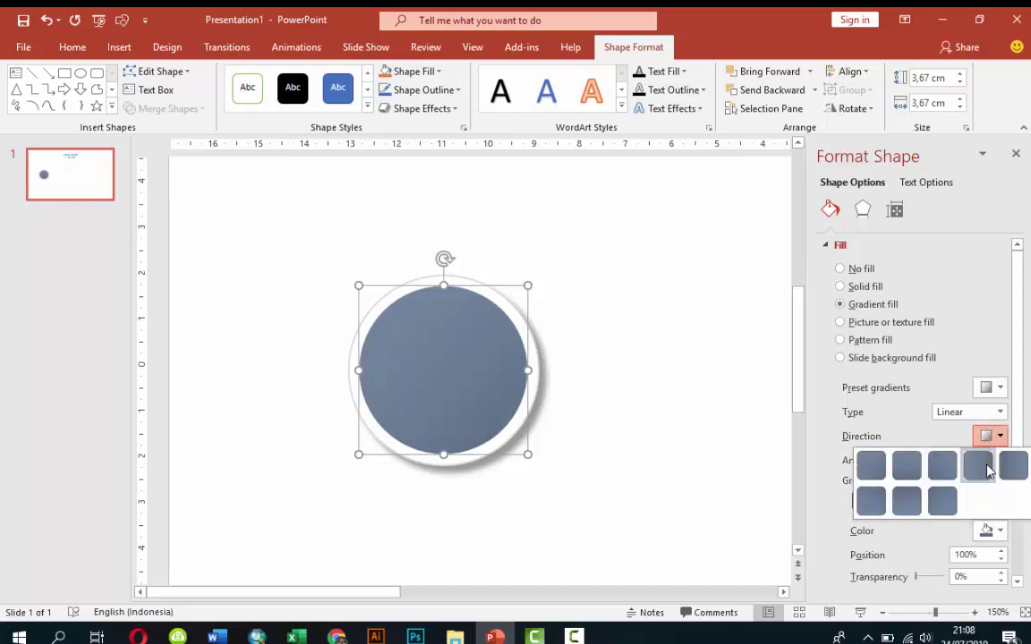
pyautogui.click(905, 503)
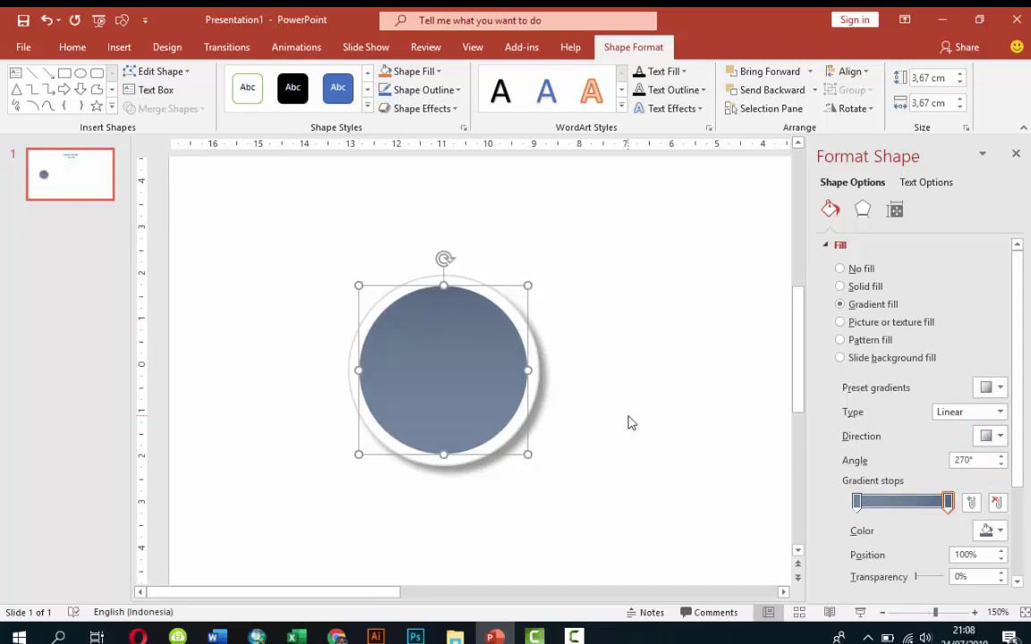
# Give the circle an Outer Offset Bottom Right drop shadow
pyautogui.click(864, 211)
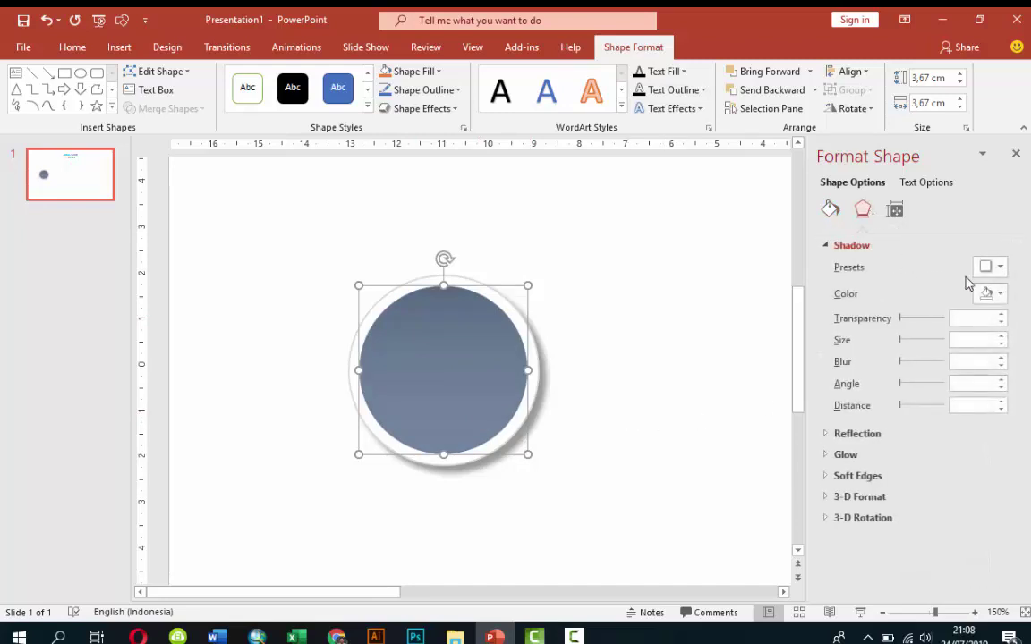
pyautogui.click(985, 268)
pyautogui.click(911, 394)
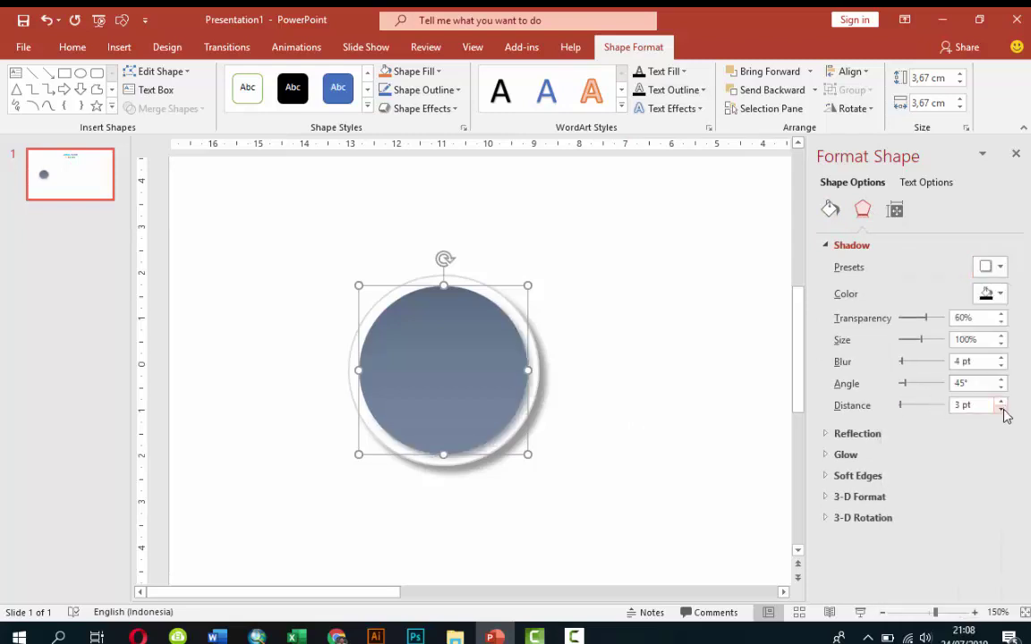
pyautogui.click(751, 378)
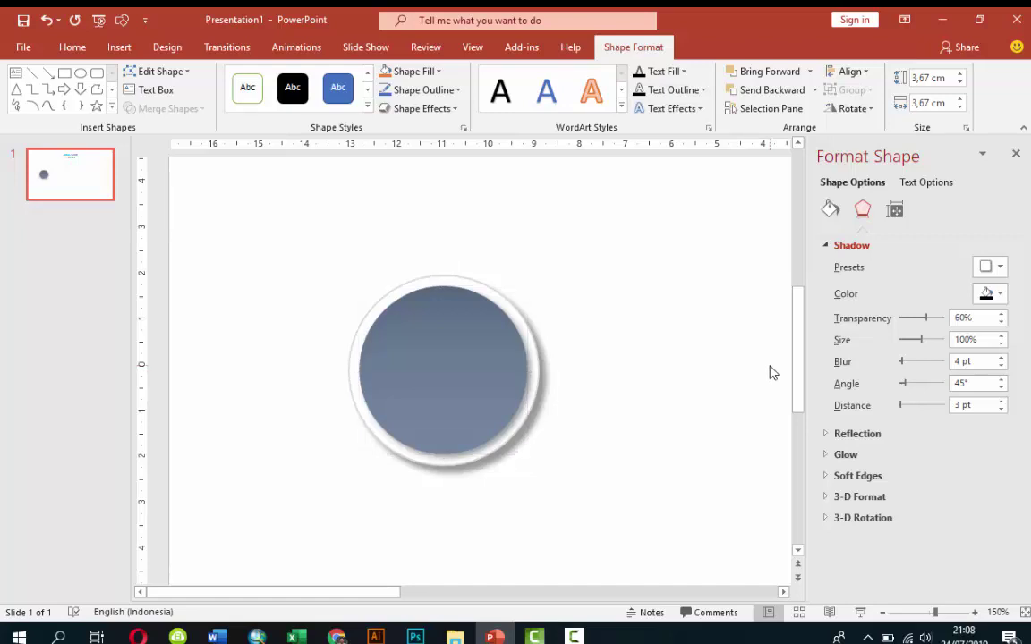
pyautogui.scroll(-5, 699, 357)
# Copy the circle to its right and repeat with Ctrl+D to make five evenly spaced circles
pyautogui.scroll(-3, 689, 357)
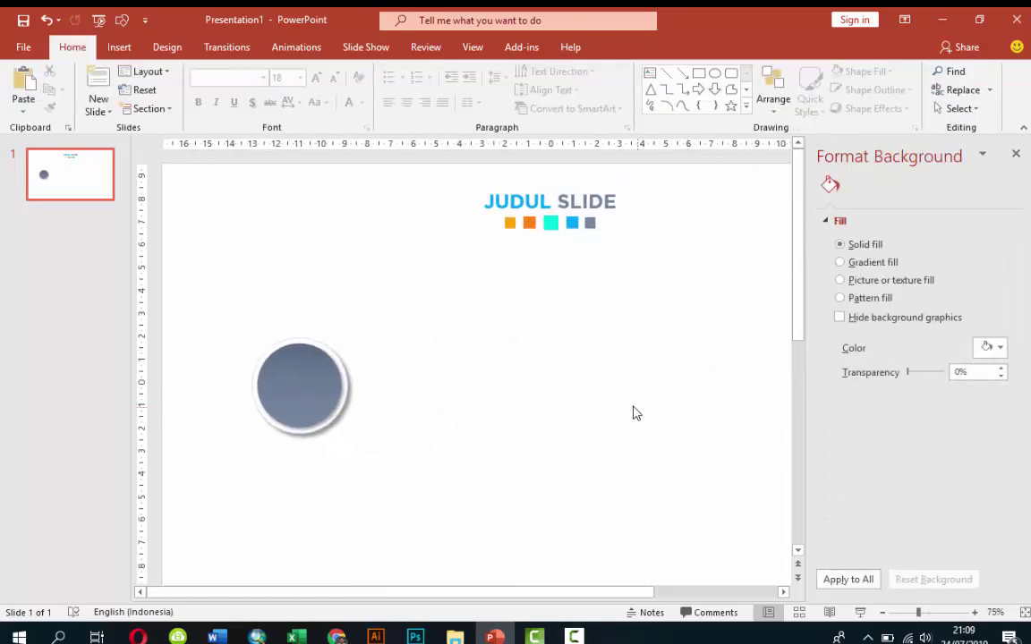
pyautogui.moveTo(192, 322); pyautogui.dragTo(375, 472)
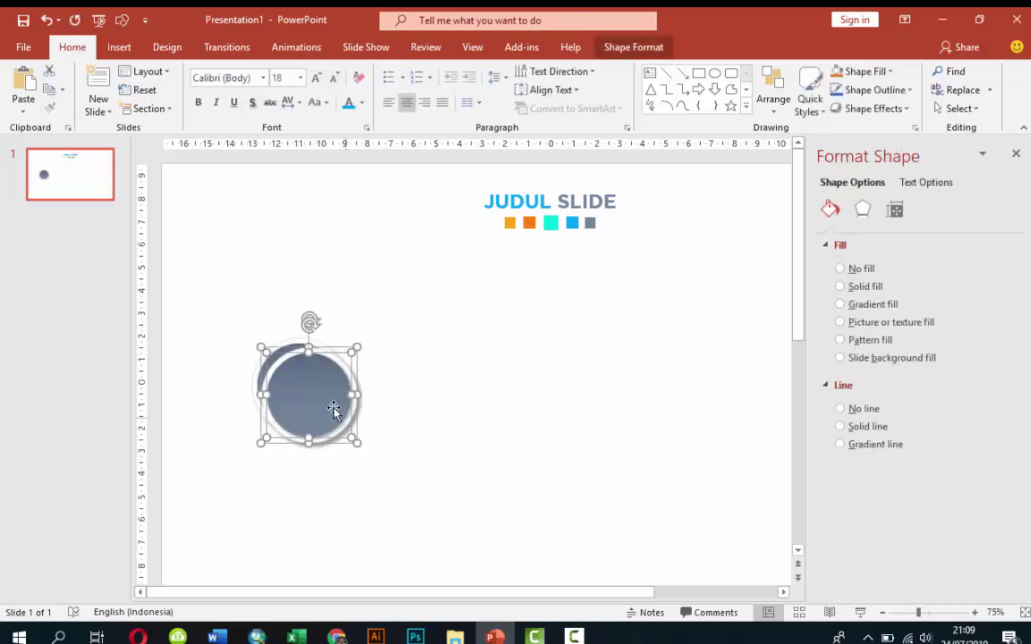
pyautogui.moveTo(335, 409); pyautogui.dragTo(453, 389)
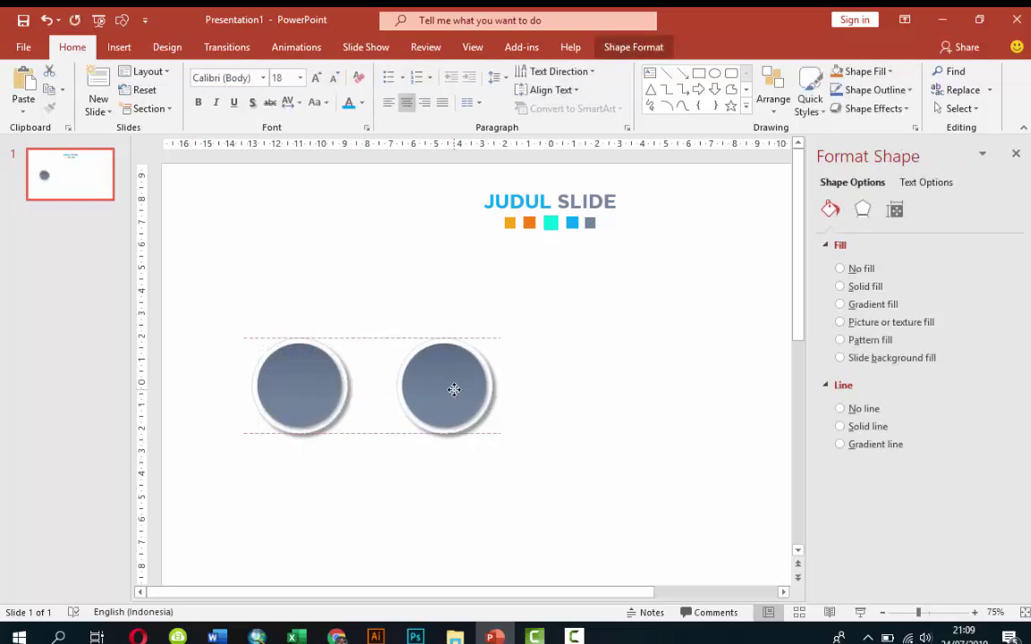
pyautogui.hotkey('ctrl', 'd')
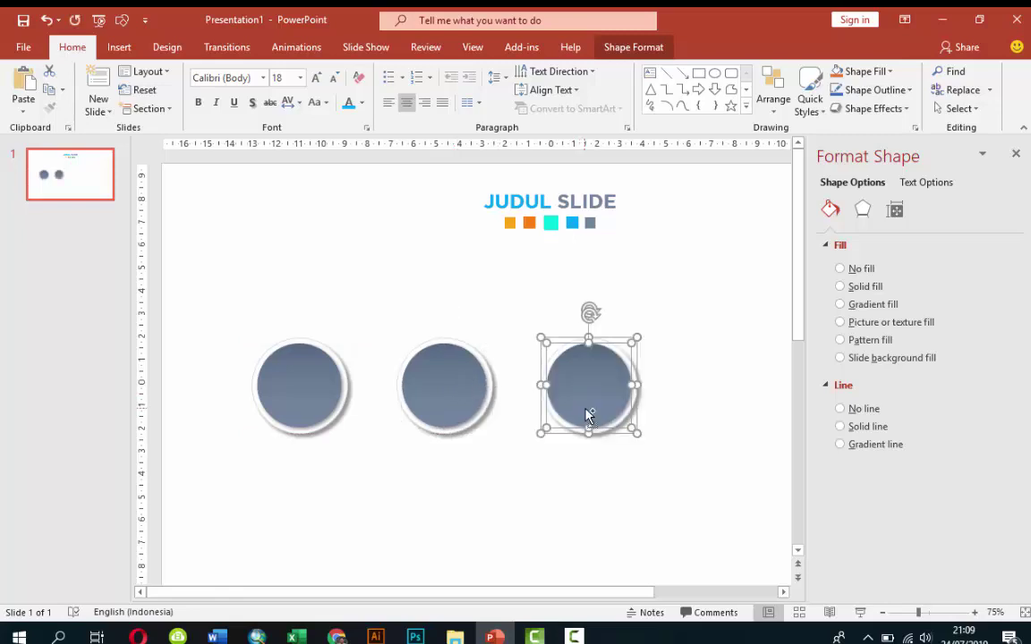
pyautogui.hotkey('ctrl', 'd')
pyautogui.hotkey('ctrl', 'd')
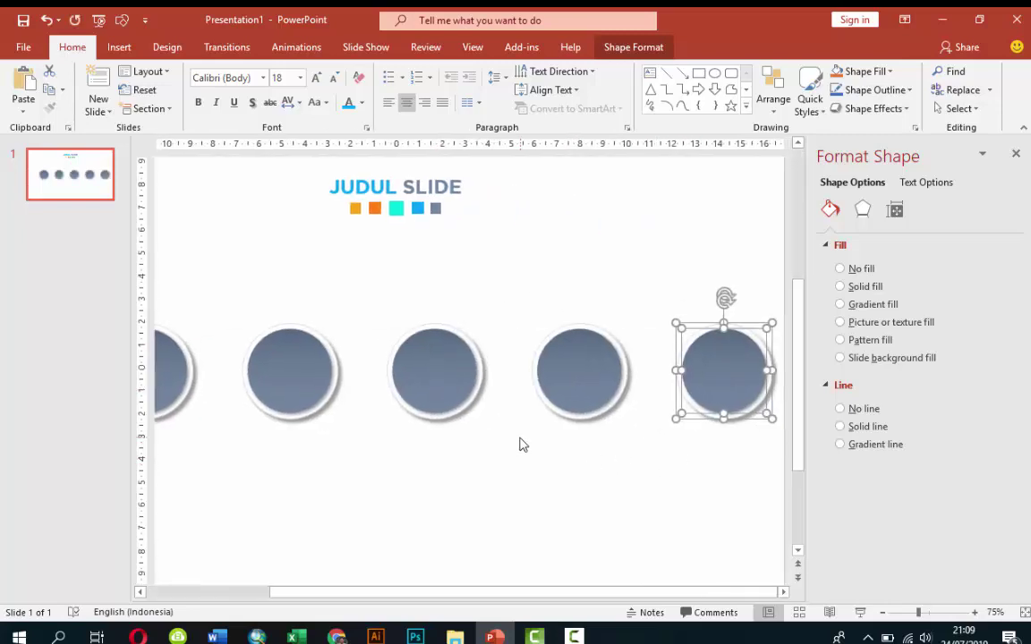
pyautogui.keyDown('ctrl'); pyautogui.scroll(-1, 530, 454); pyautogui.keyUp('ctrl')
pyautogui.keyDown('ctrl'); pyautogui.scroll(-1, 555, 480); pyautogui.keyUp('ctrl')
# Select all five circles and shift the row slightly left
pyautogui.click(555, 486)
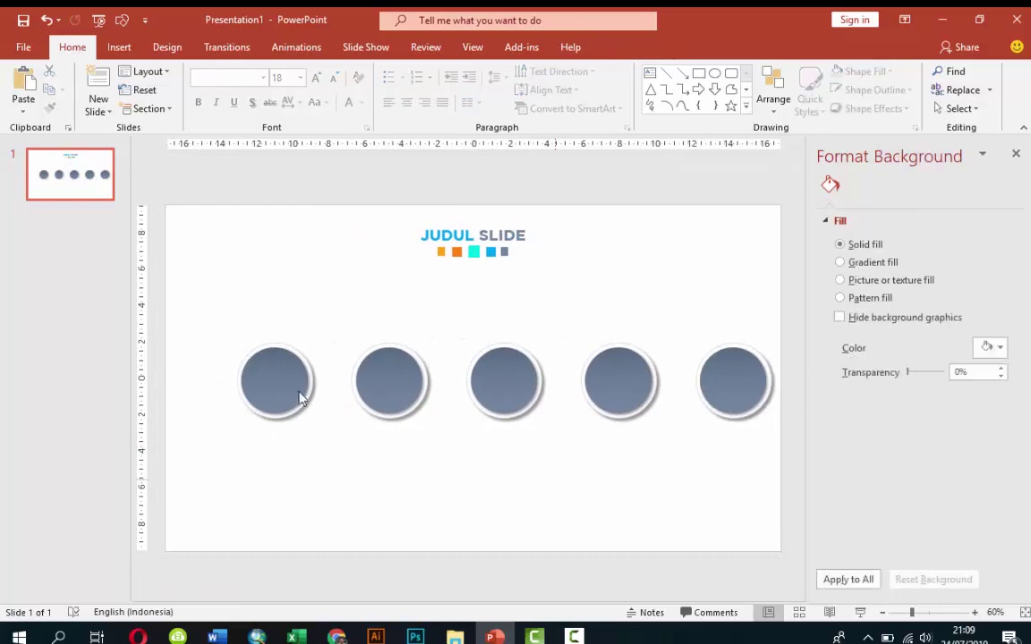
pyautogui.moveTo(207, 302)
pyautogui.mouseDown()
pyautogui.moveTo(689, 402)
pyautogui.moveTo(794, 483)
pyautogui.mouseUp()
pyautogui.moveTo(748, 385); pyautogui.dragTo(721, 386)
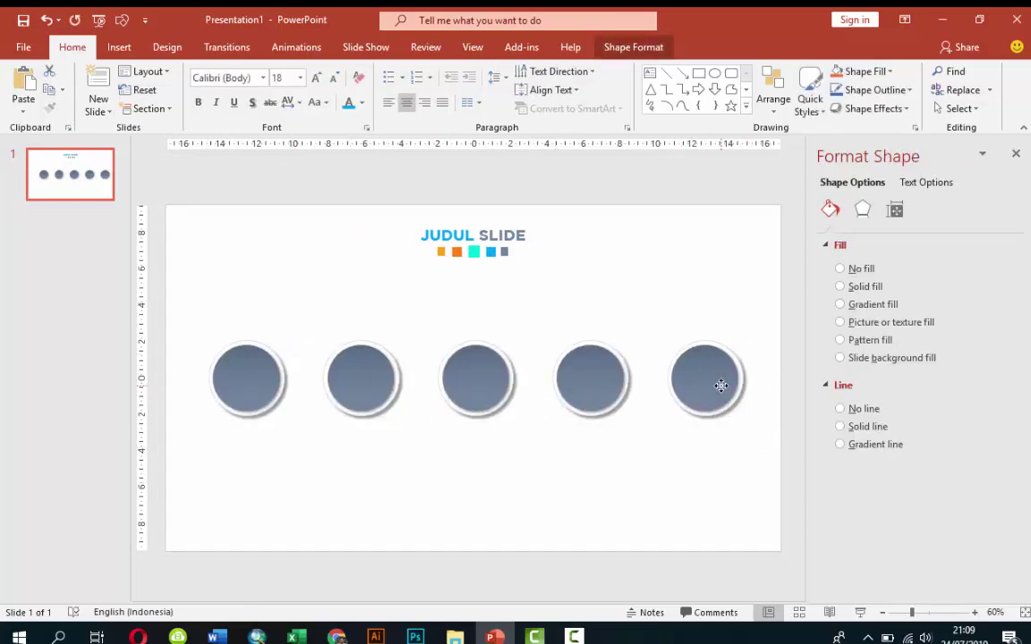
pyautogui.click(565, 421)
# Set both gradient stops of the second circle to bright blue
pyautogui.click(367, 392)
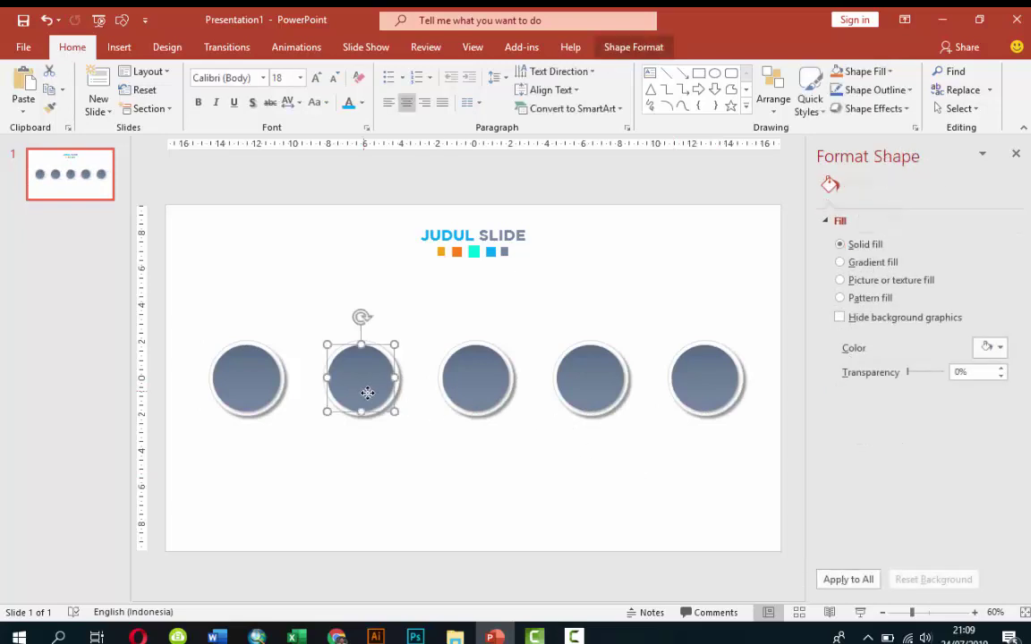
pyautogui.moveTo(367, 392); pyautogui.dragTo(369, 392)
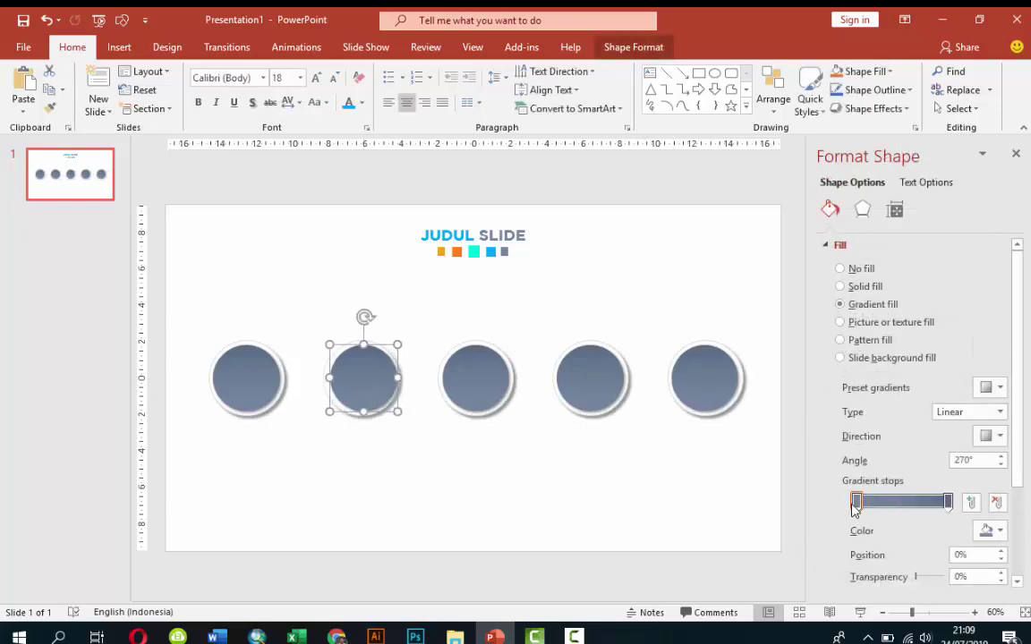
pyautogui.click(994, 530)
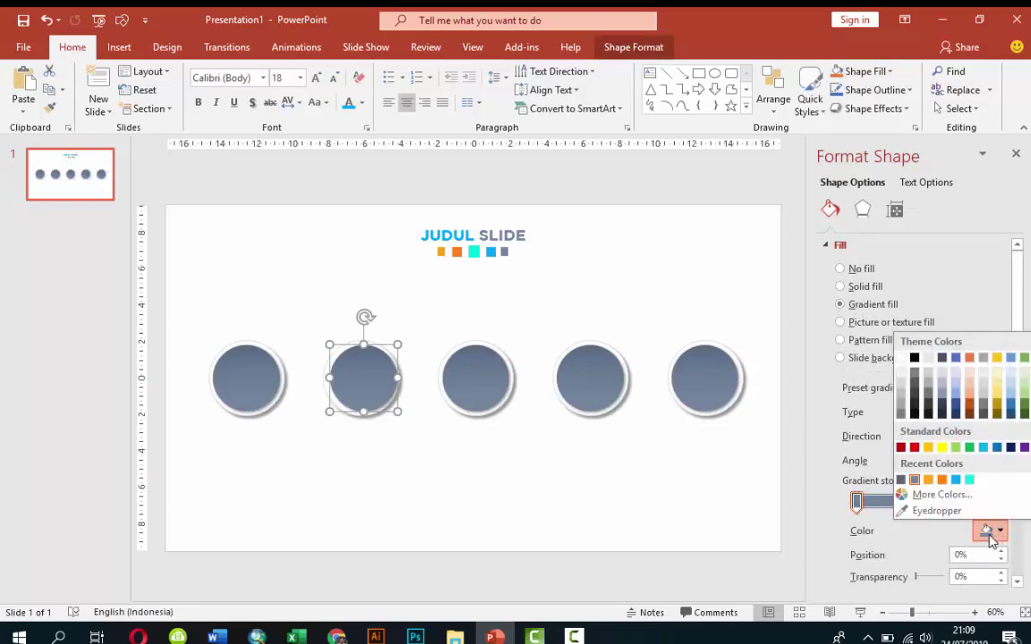
pyautogui.click(954, 480)
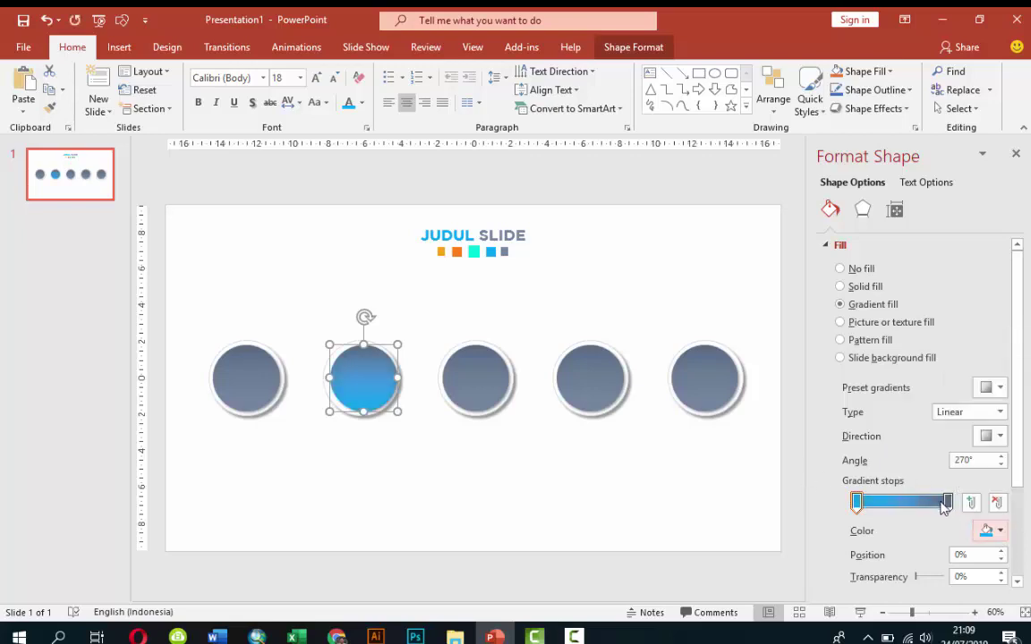
pyautogui.click(948, 504)
pyautogui.click(994, 531)
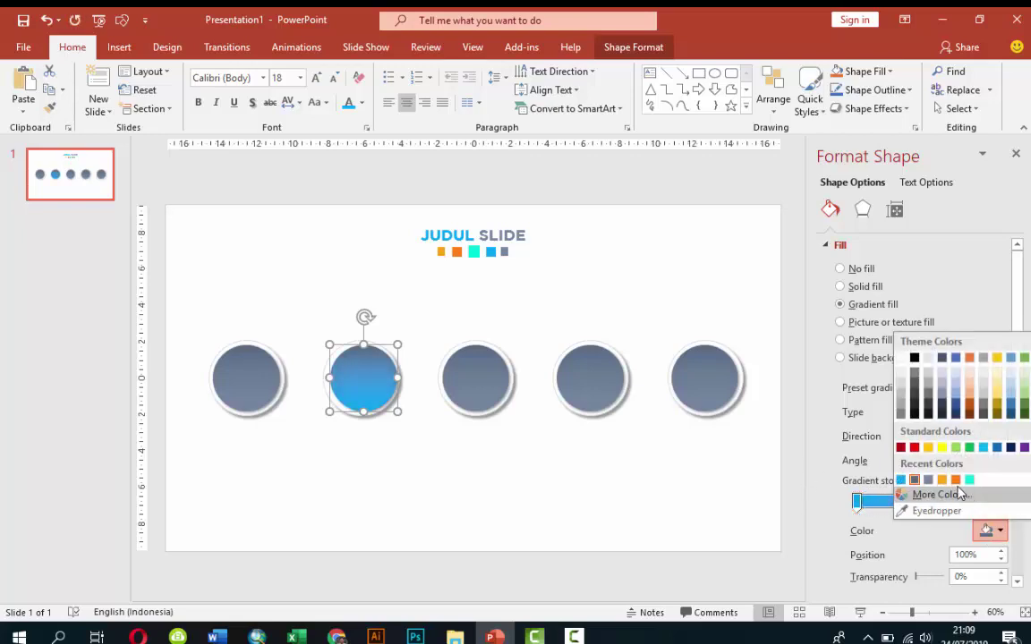
pyautogui.click(902, 480)
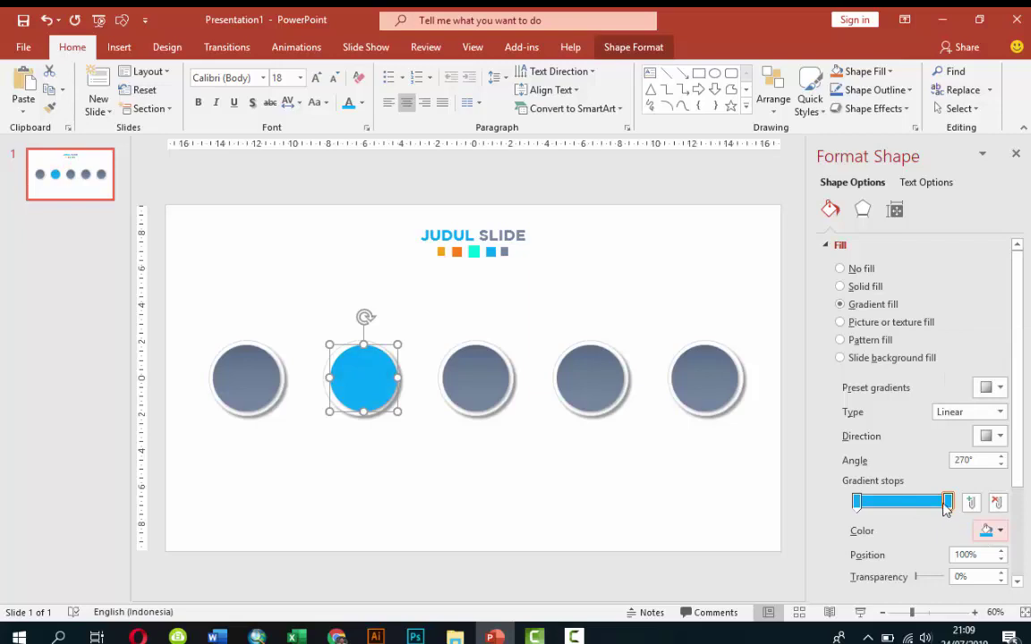
# Darken the end gradient stop to RGB 0, 139, 208 in More Colors
pyautogui.click(989, 531)
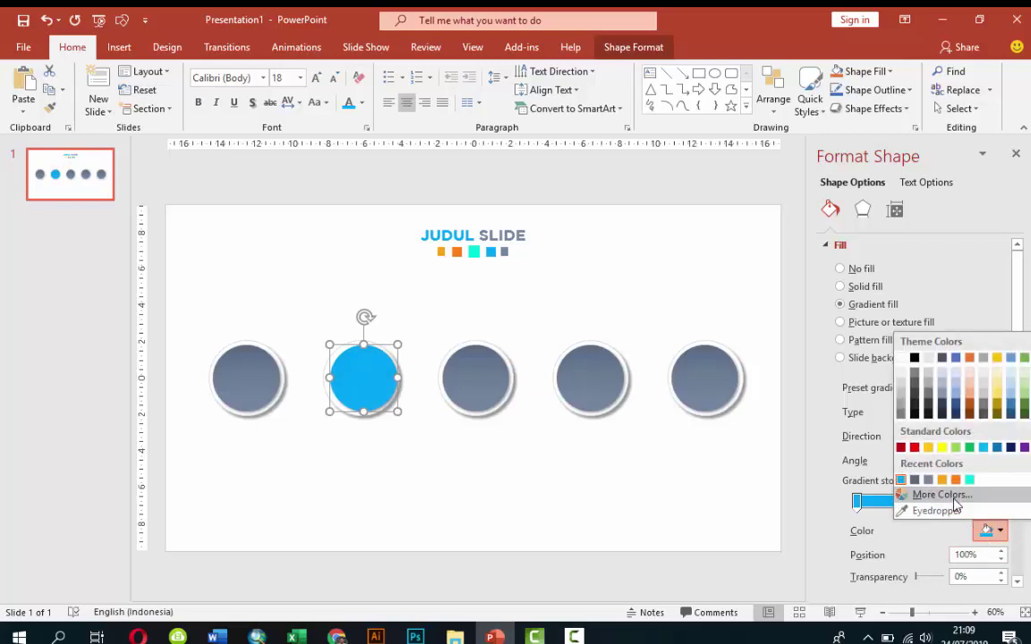
pyautogui.click(954, 502)
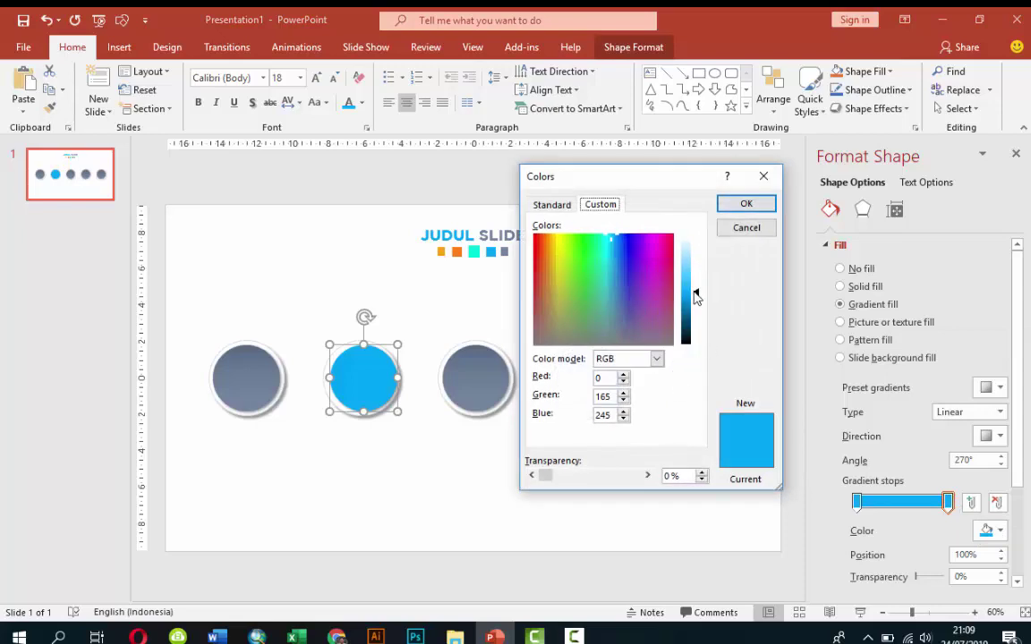
pyautogui.moveTo(697, 293); pyautogui.dragTo(697, 300)
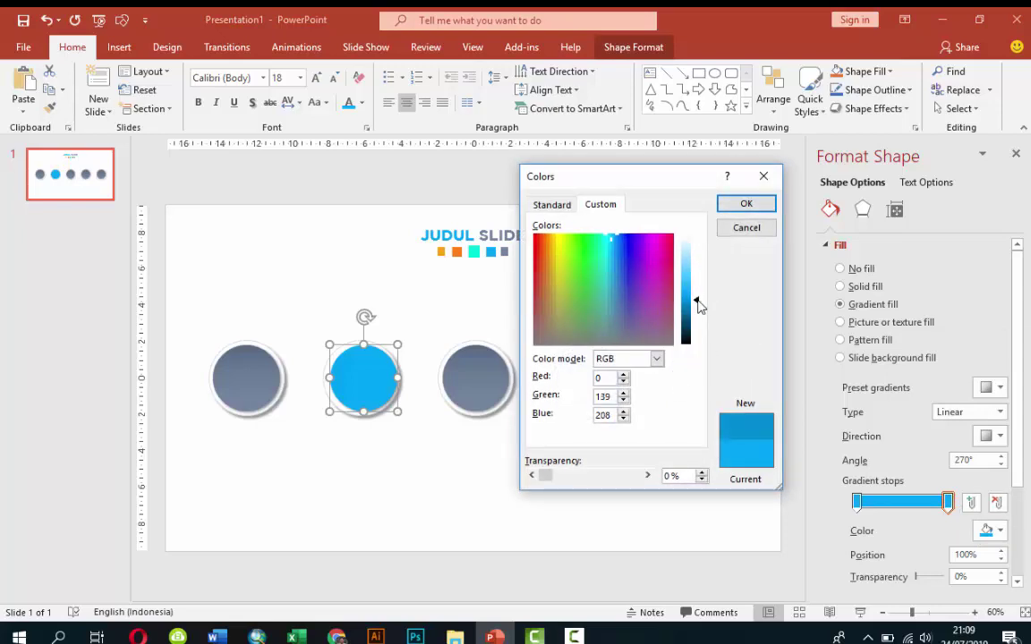
pyautogui.click(756, 205)
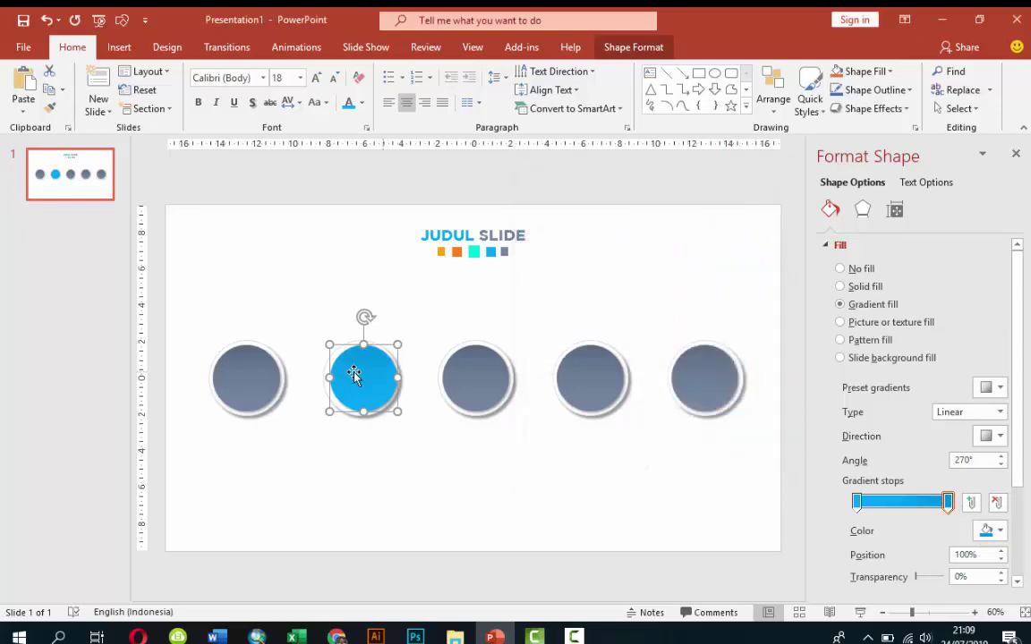
pyautogui.click(466, 344)
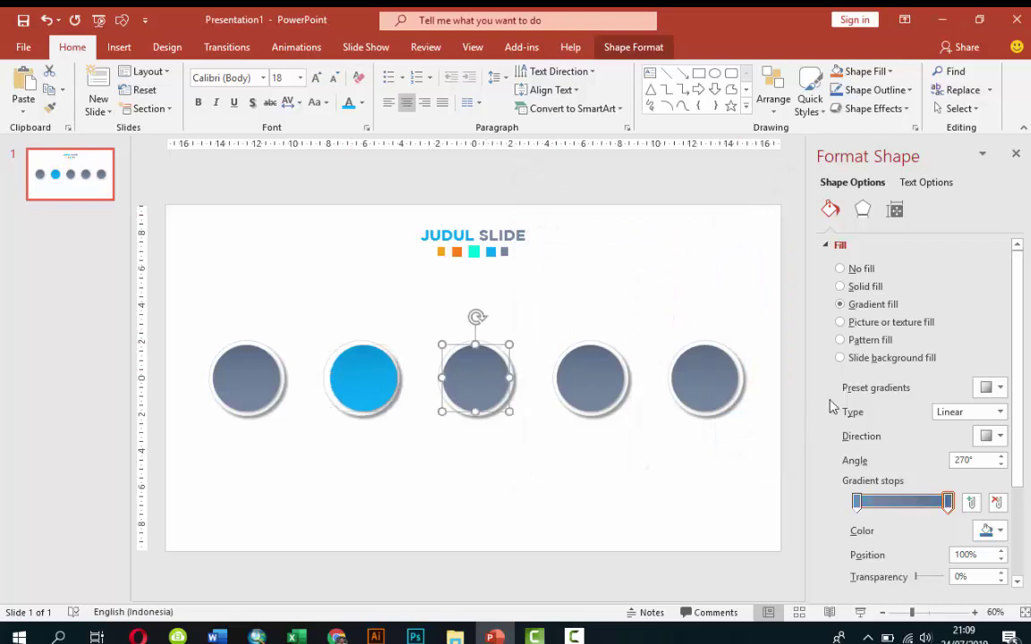
# Set both gradient stops of the third circle to teal
pyautogui.click(856, 503)
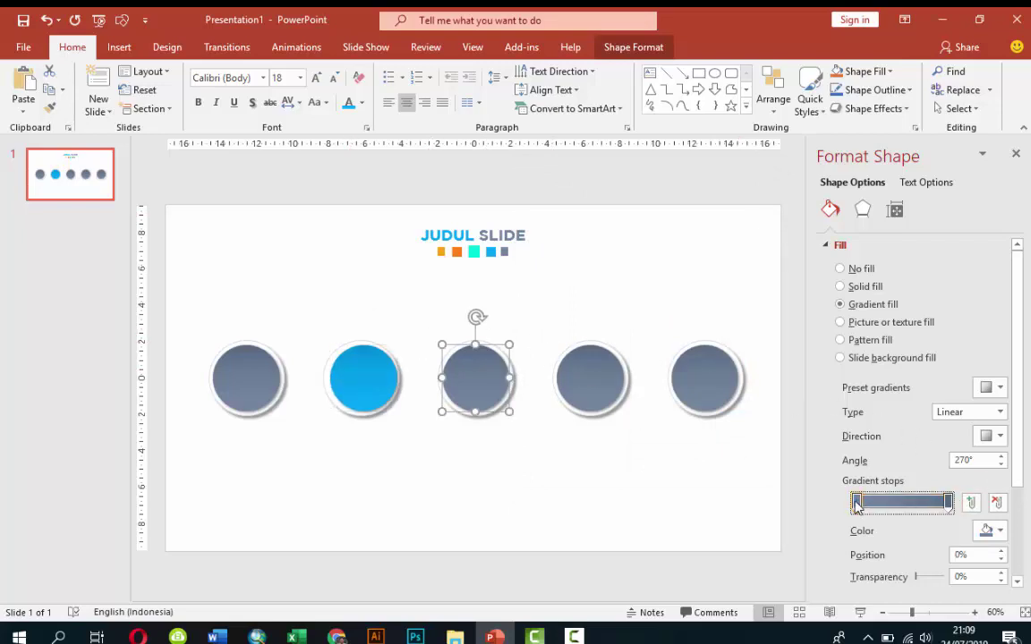
pyautogui.click(985, 531)
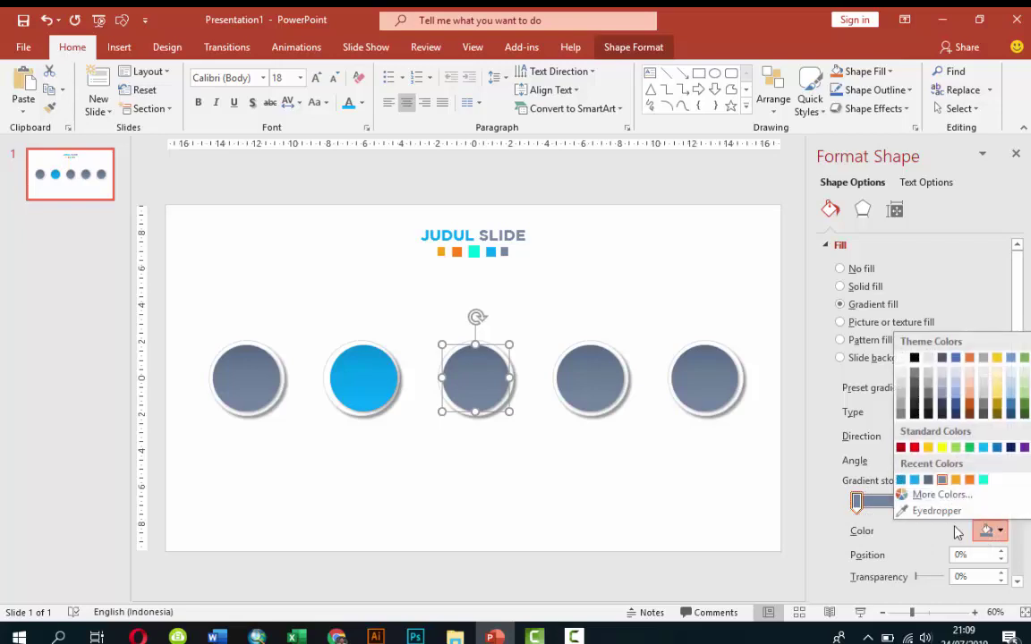
pyautogui.click(982, 481)
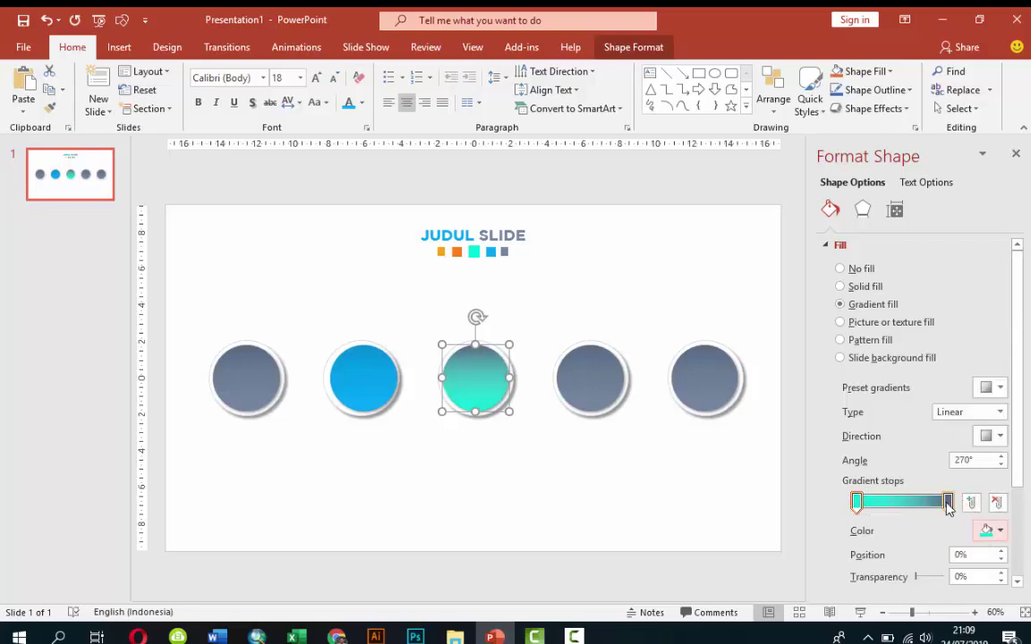
pyautogui.click(948, 502)
pyautogui.click(986, 530)
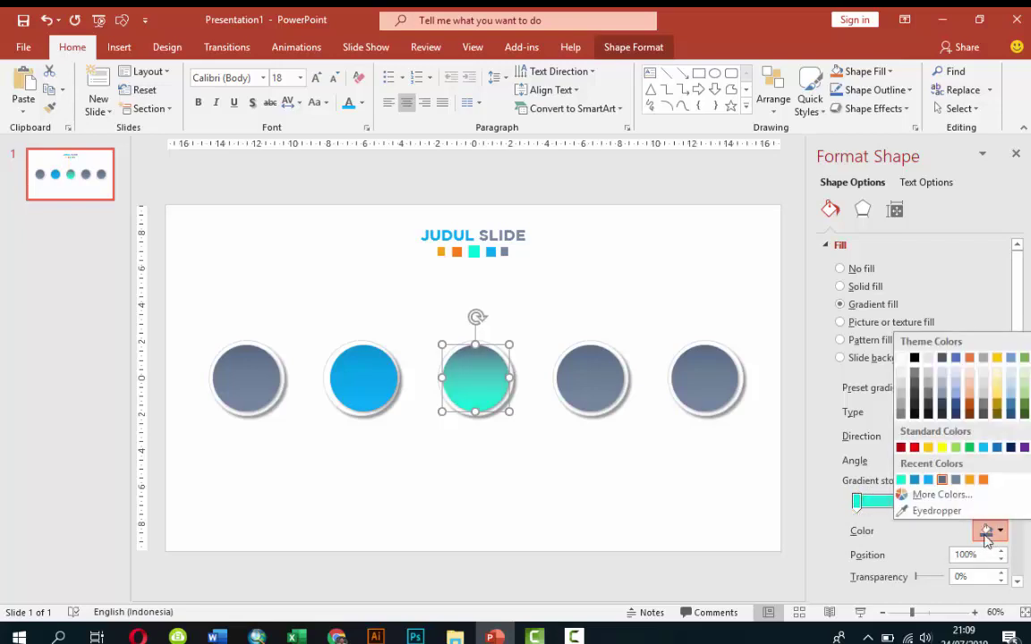
pyautogui.click(902, 480)
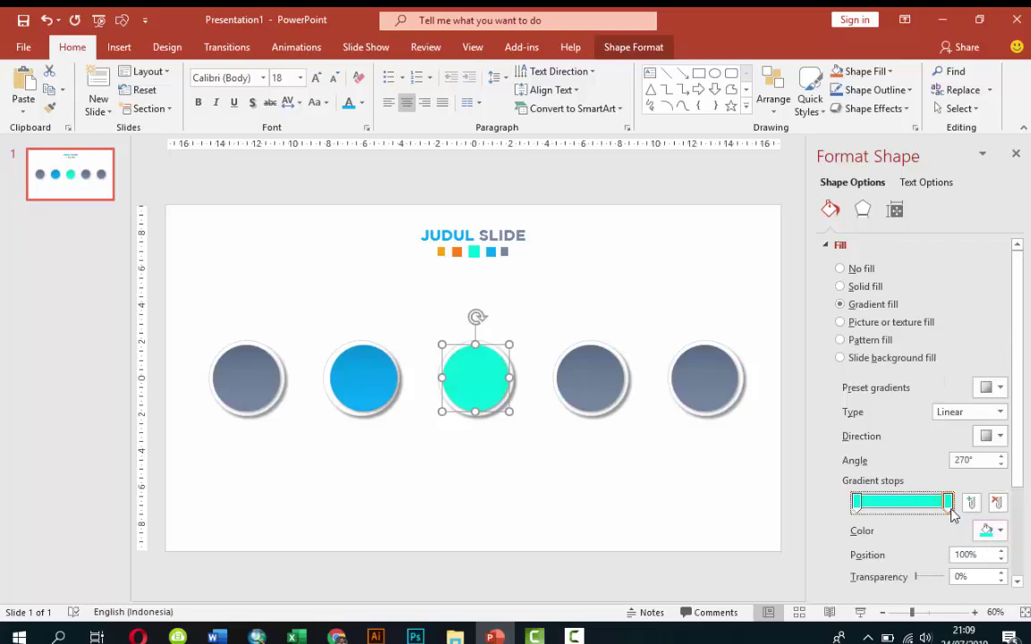
# Darken the end gradient stop to RGB 0, 184, 175 in More Colors
pyautogui.click(986, 530)
pyautogui.click(943, 494)
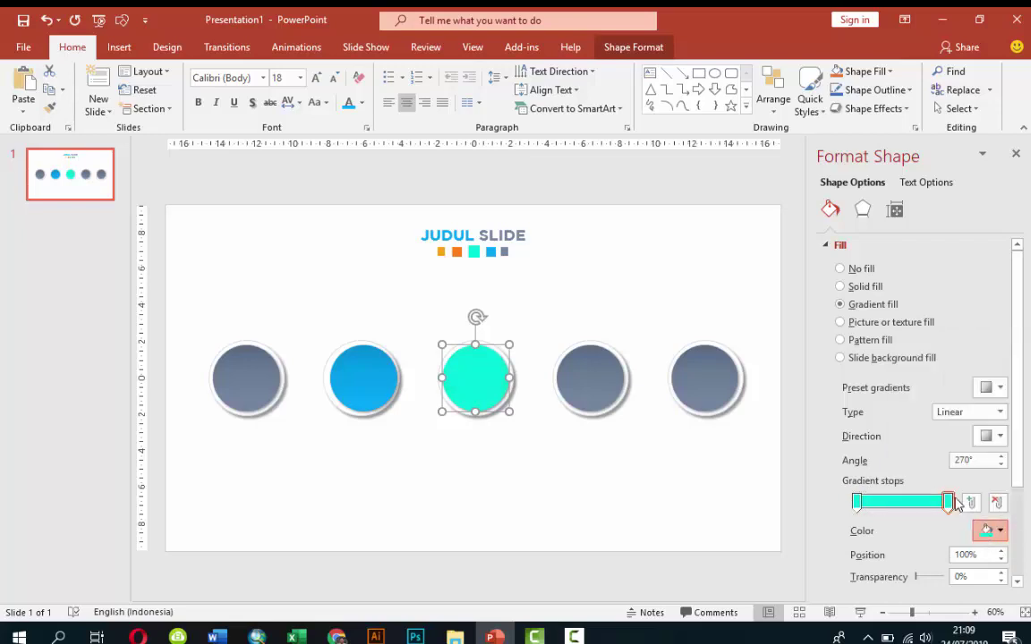
pyautogui.moveTo(702, 309); pyautogui.dragTo(701, 310)
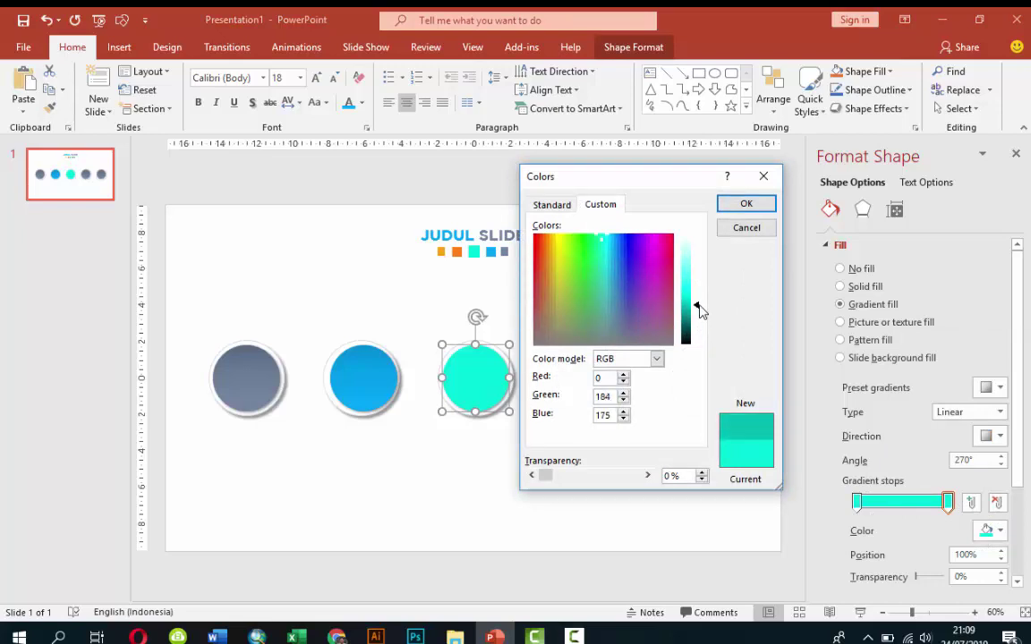
pyautogui.click(746, 204)
pyautogui.click(670, 297)
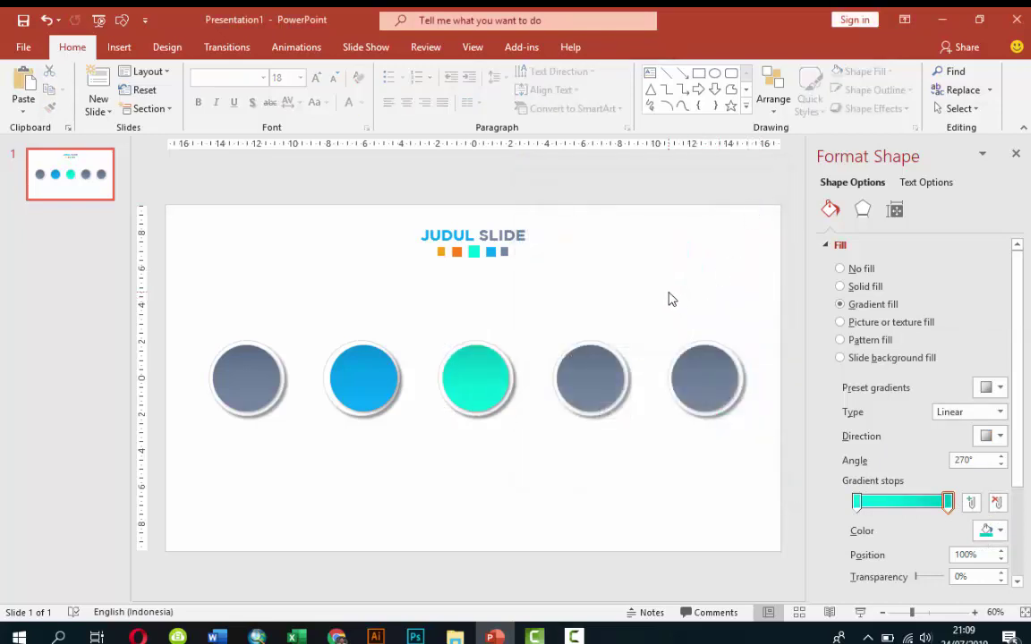
# Nudge the blue second circle slightly left into alignment
pyautogui.click(380, 376)
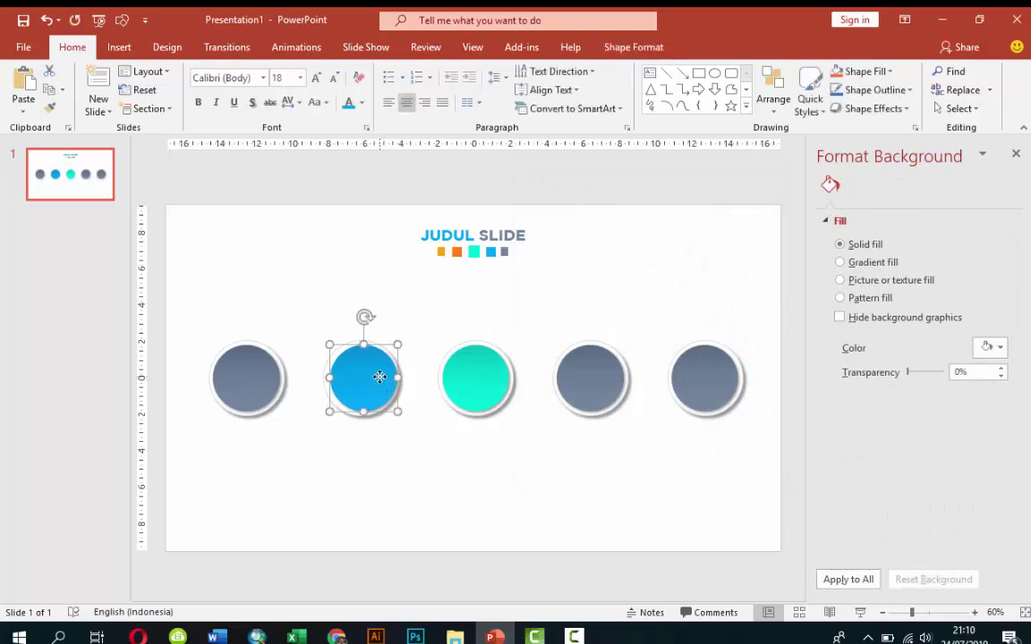
pyautogui.moveTo(379, 376); pyautogui.dragTo(375, 375)
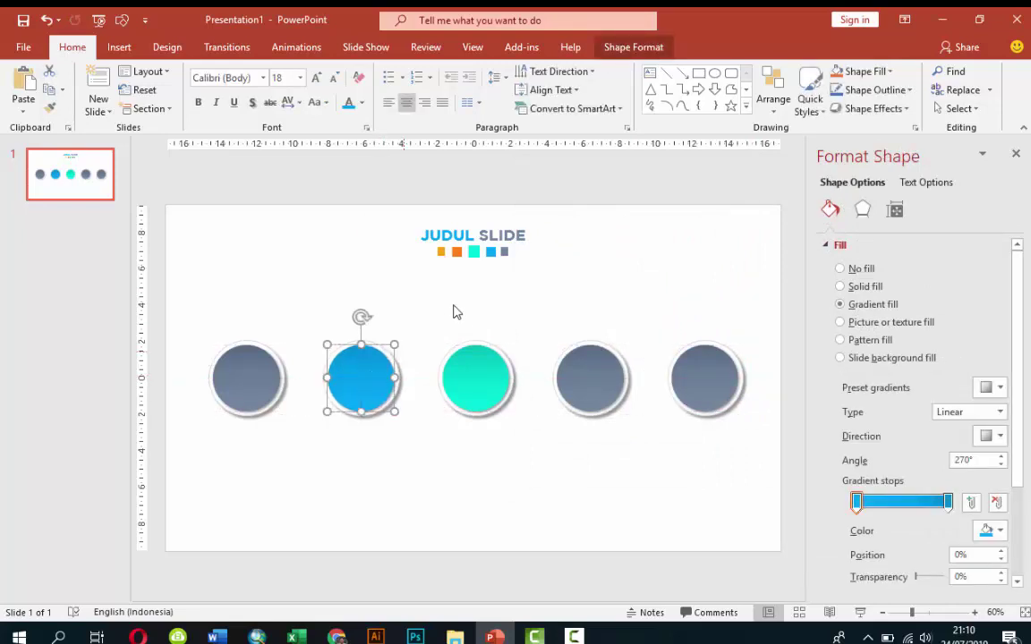
pyautogui.click(545, 350)
# Set both gradient stops of the fourth circle to orange
pyautogui.click(590, 382)
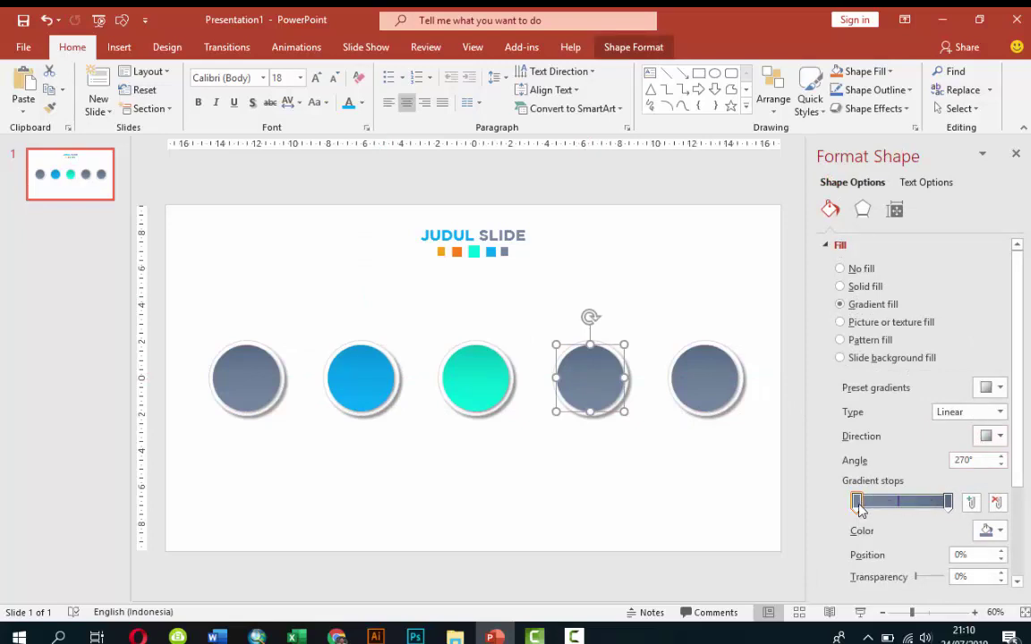
pyautogui.click(858, 503)
pyautogui.click(985, 531)
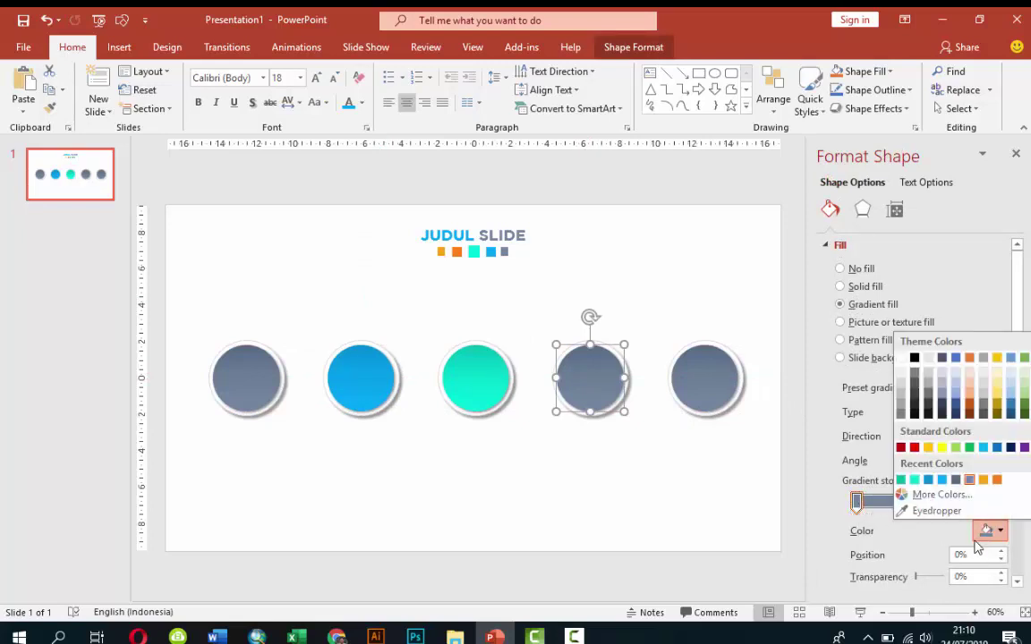
pyautogui.click(994, 477)
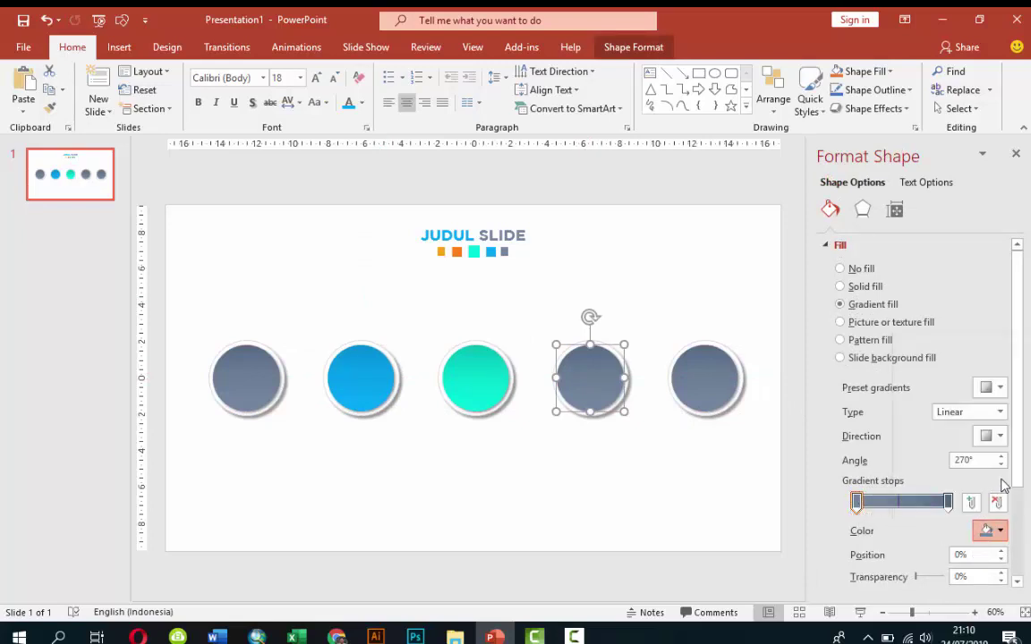
pyautogui.click(948, 501)
pyautogui.click(985, 530)
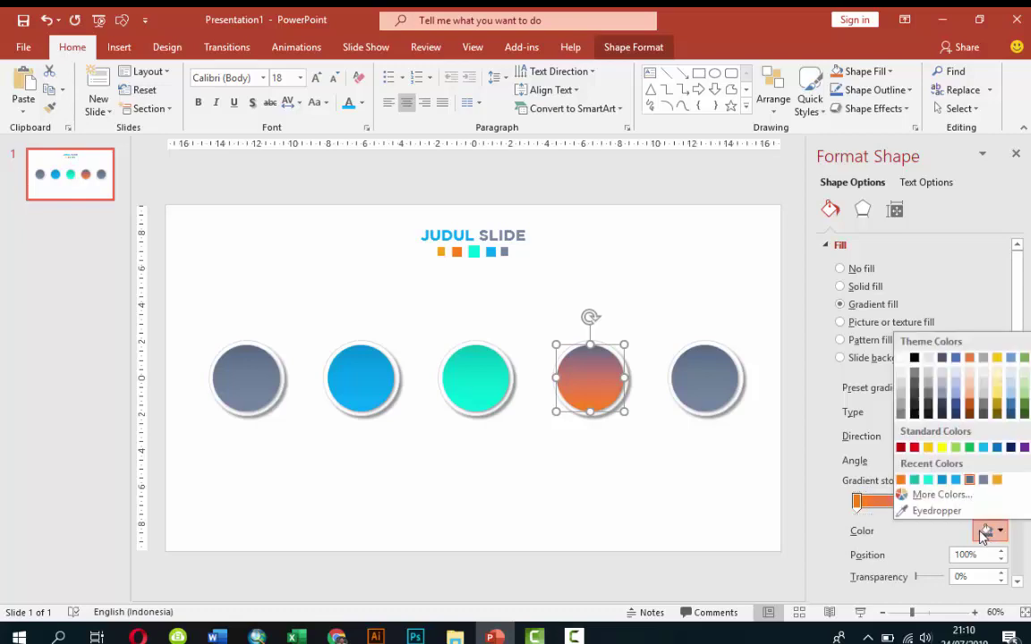
pyautogui.click(901, 480)
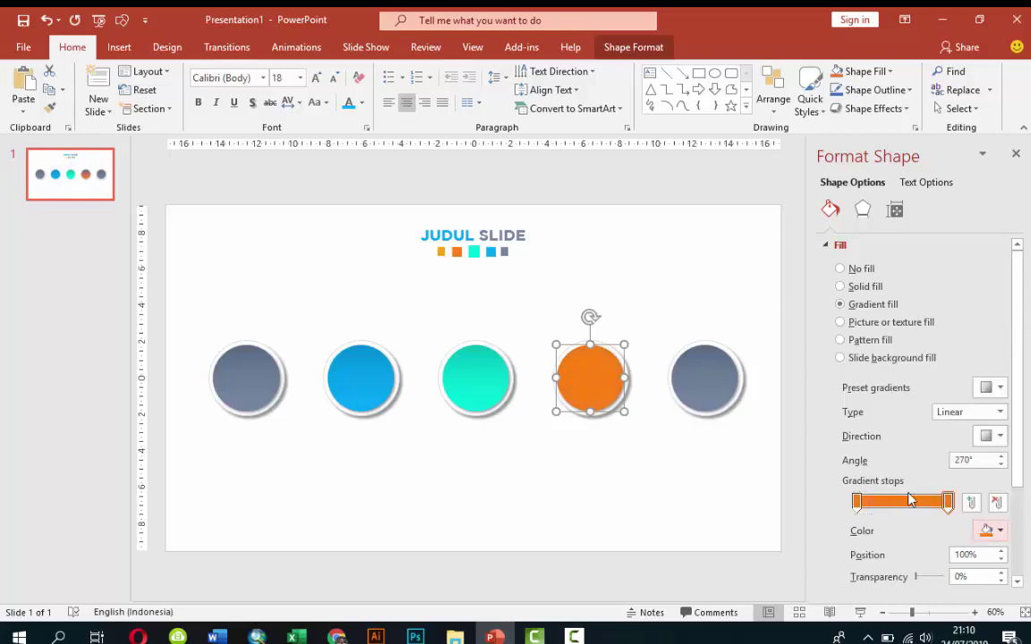
# Darken the end gradient stop to RGB 224, 108, 2
pyautogui.click(988, 532)
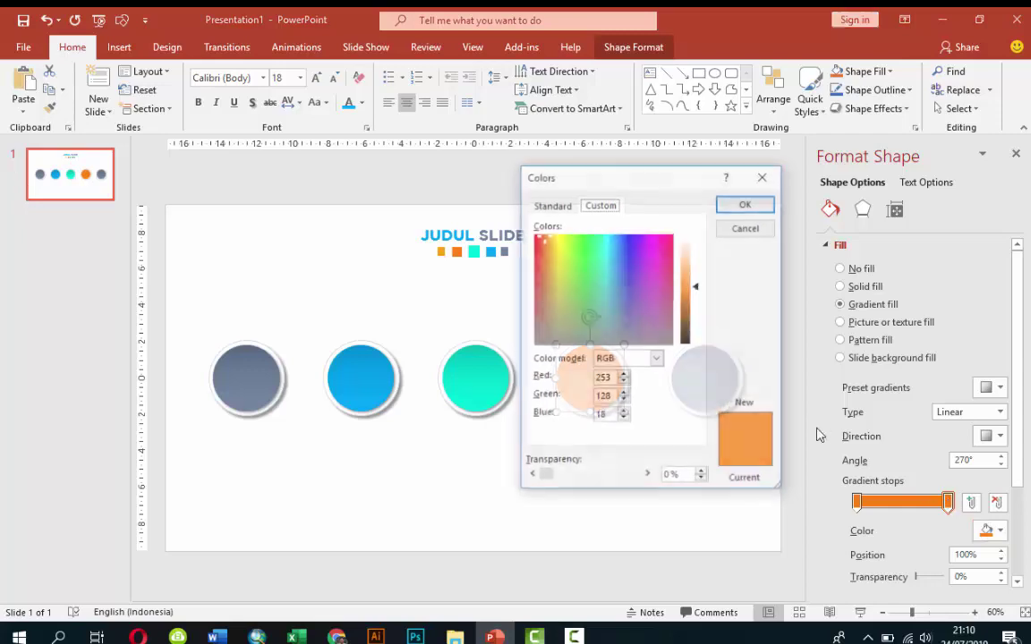
pyautogui.moveTo(697, 289); pyautogui.dragTo(698, 298)
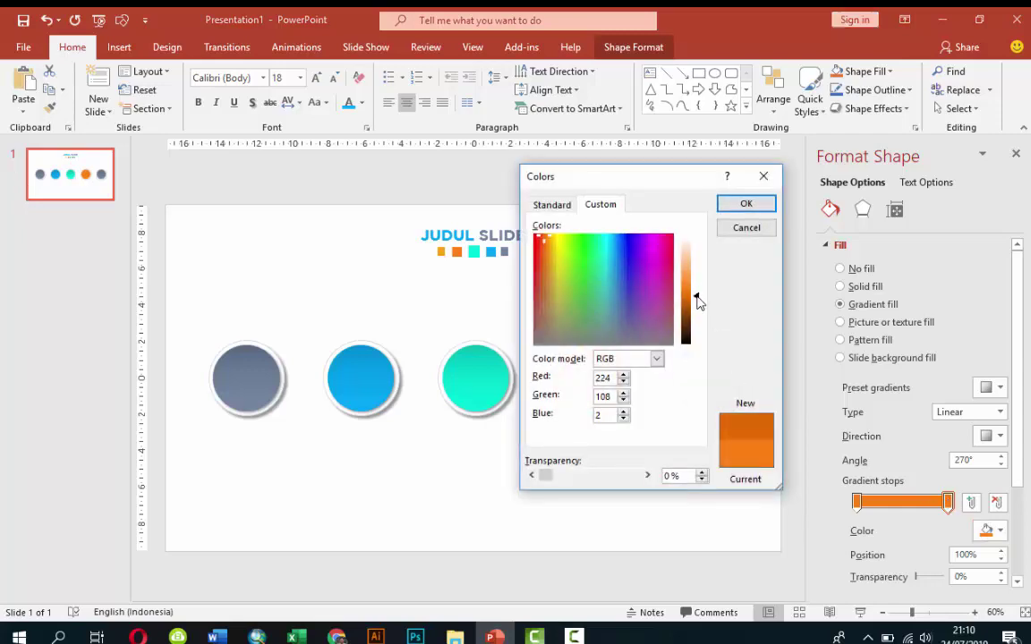
pyautogui.click(743, 204)
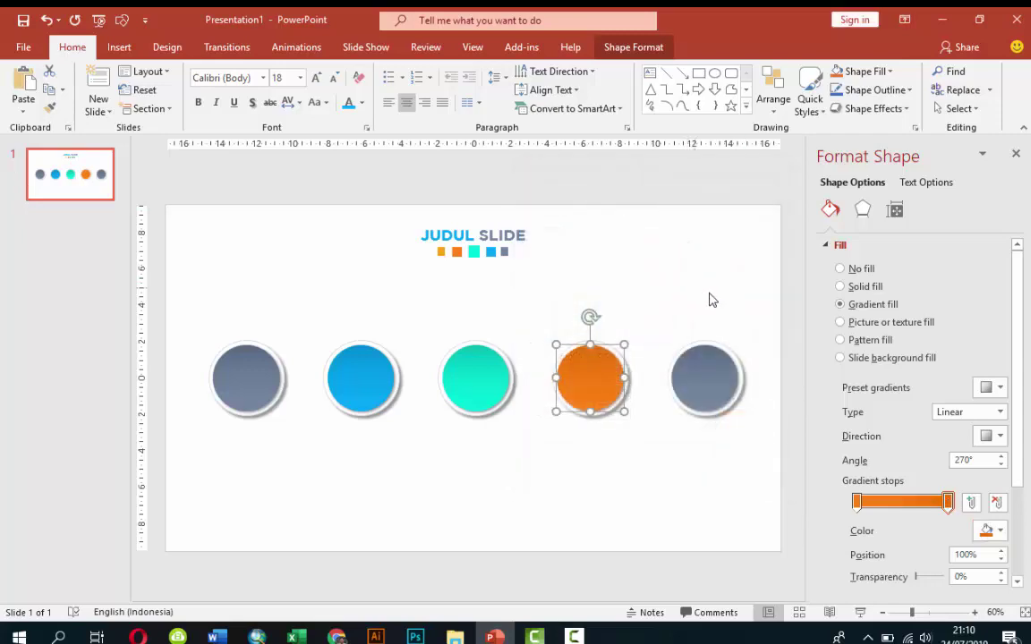
pyautogui.click(722, 376)
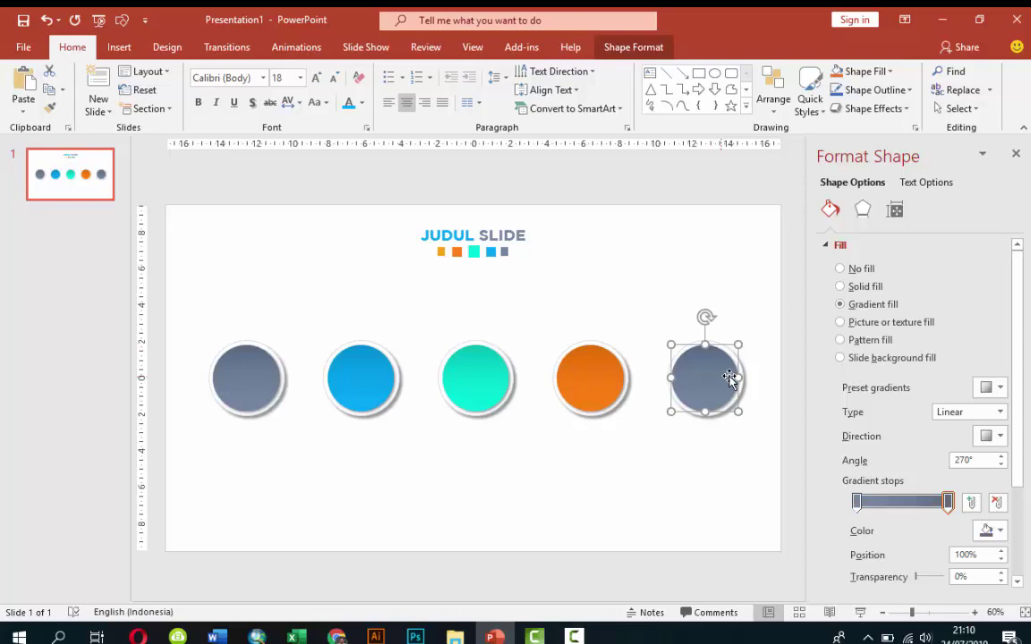
# Set both gradient stops of the fifth circle to amber
pyautogui.click(857, 502)
pyautogui.click(985, 531)
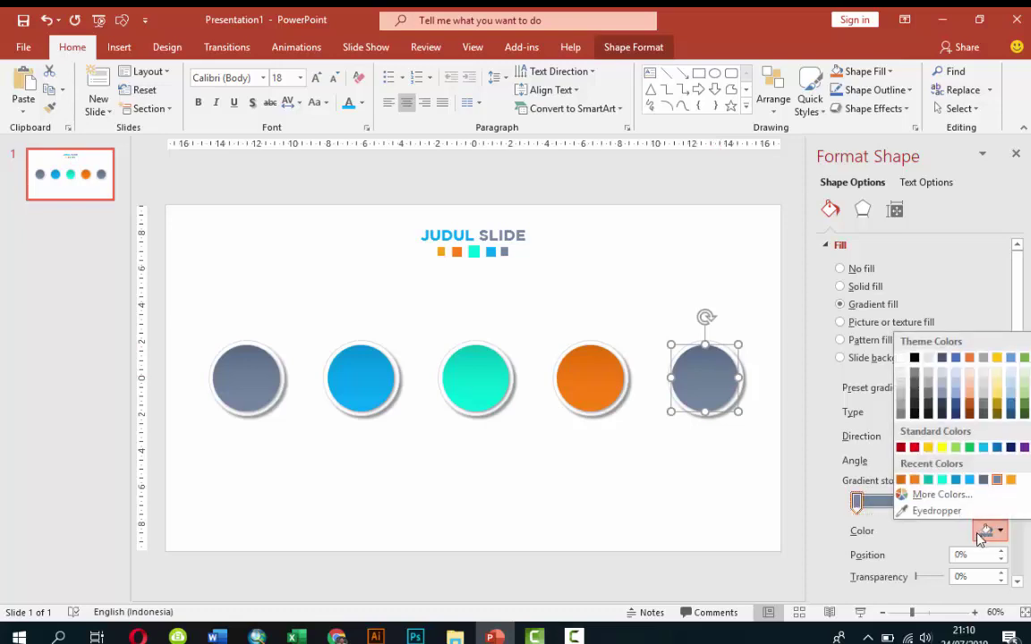
pyautogui.click(1010, 482)
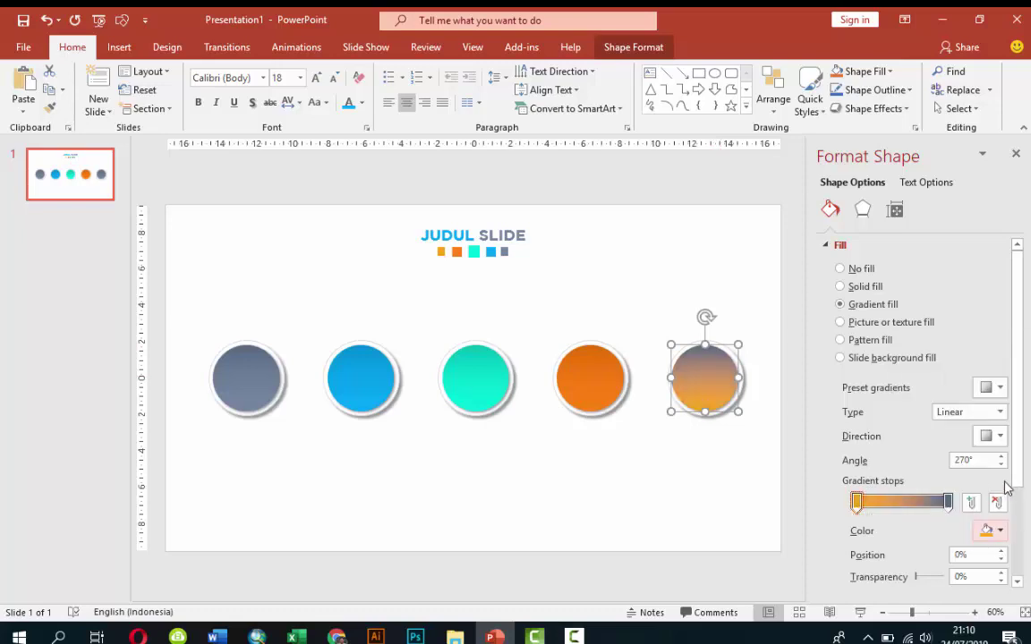
pyautogui.click(949, 502)
pyautogui.click(984, 532)
pyautogui.click(855, 476)
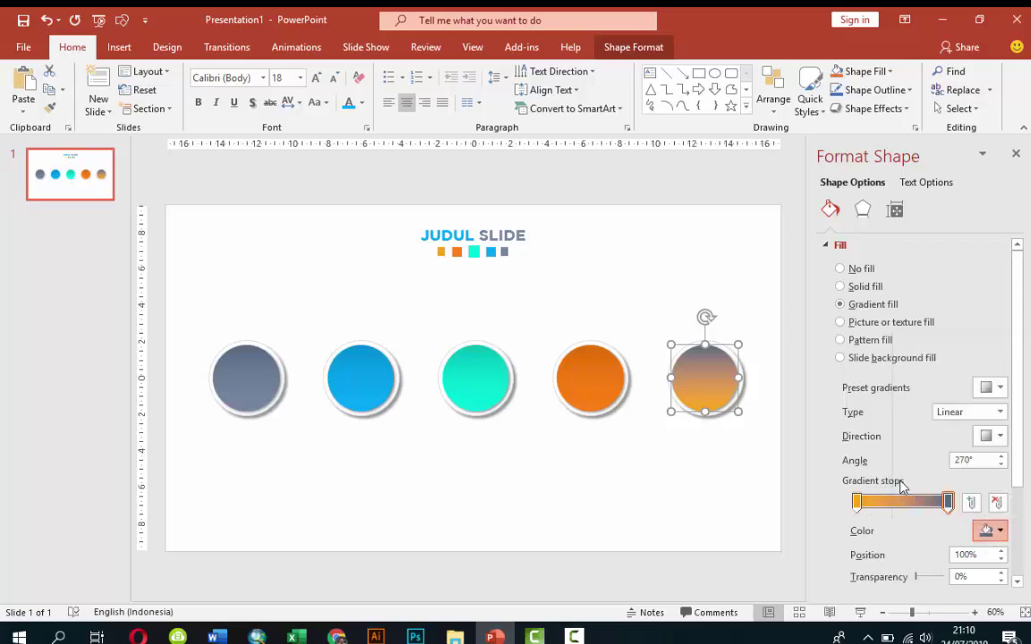
# Darken the amber end gradient stop in More Colors
pyautogui.click(986, 531)
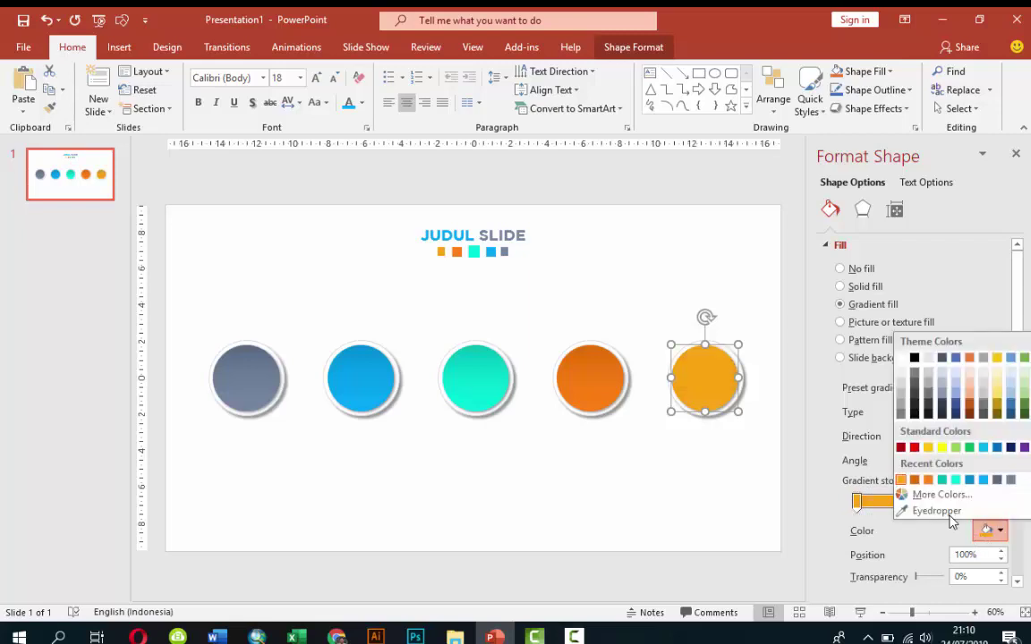
pyautogui.click(881, 491)
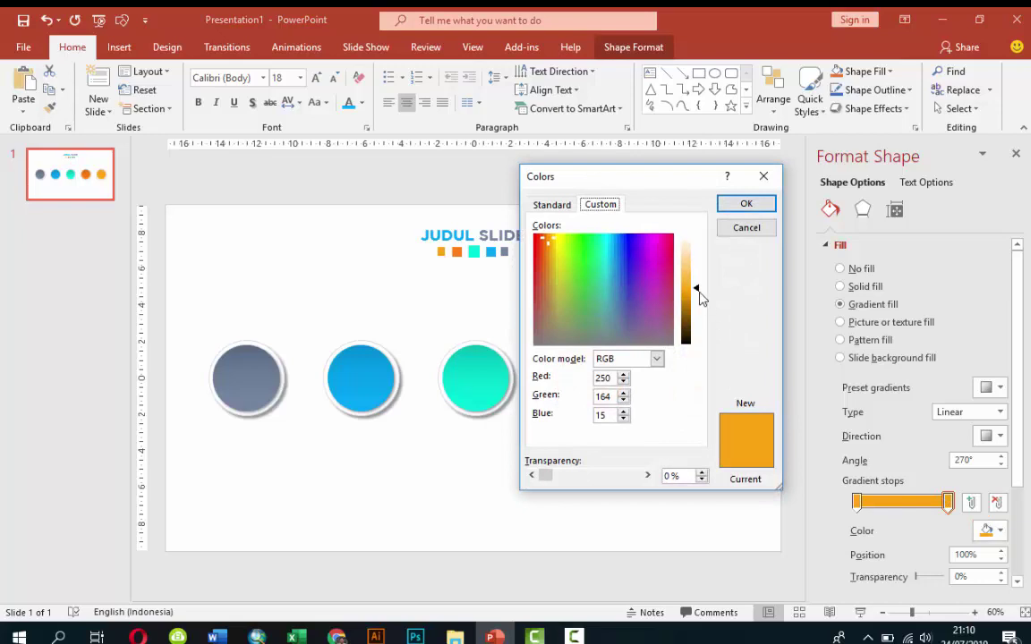
pyautogui.moveTo(699, 292); pyautogui.dragTo(699, 298)
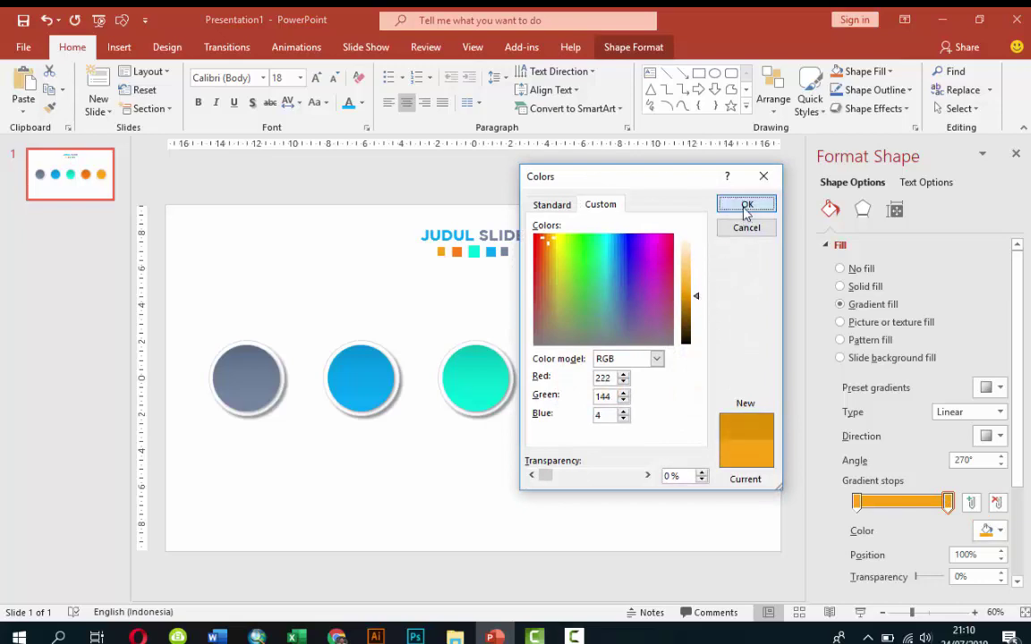
pyautogui.click(744, 206)
pyautogui.click(736, 268)
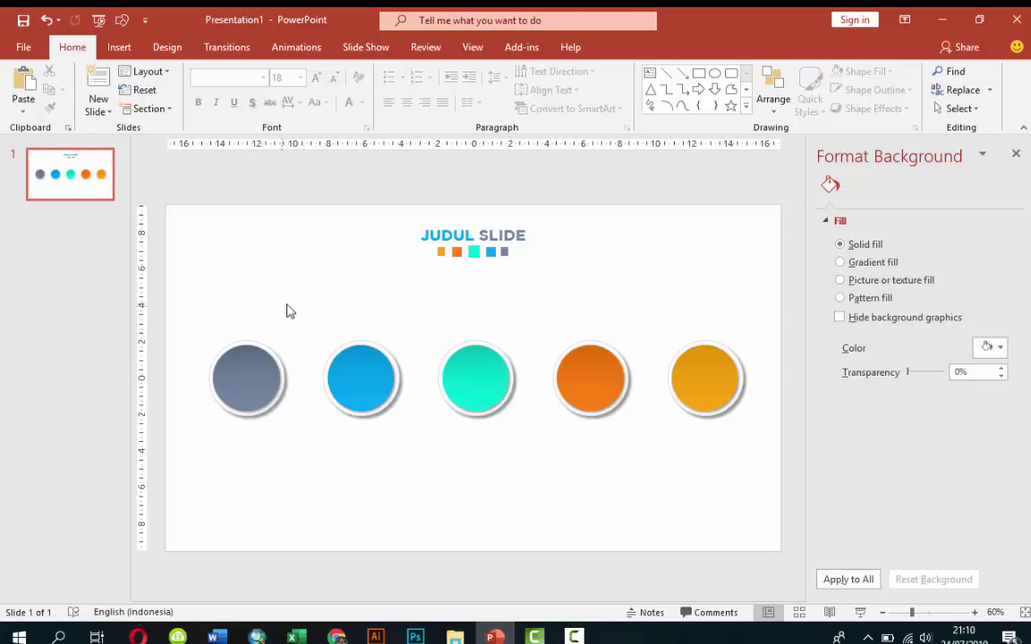
# Draw a right-pointing triangle between the grey and blue circles, about 1.2 × 1.39 cm
pyautogui.click(119, 46)
pyautogui.click(296, 89)
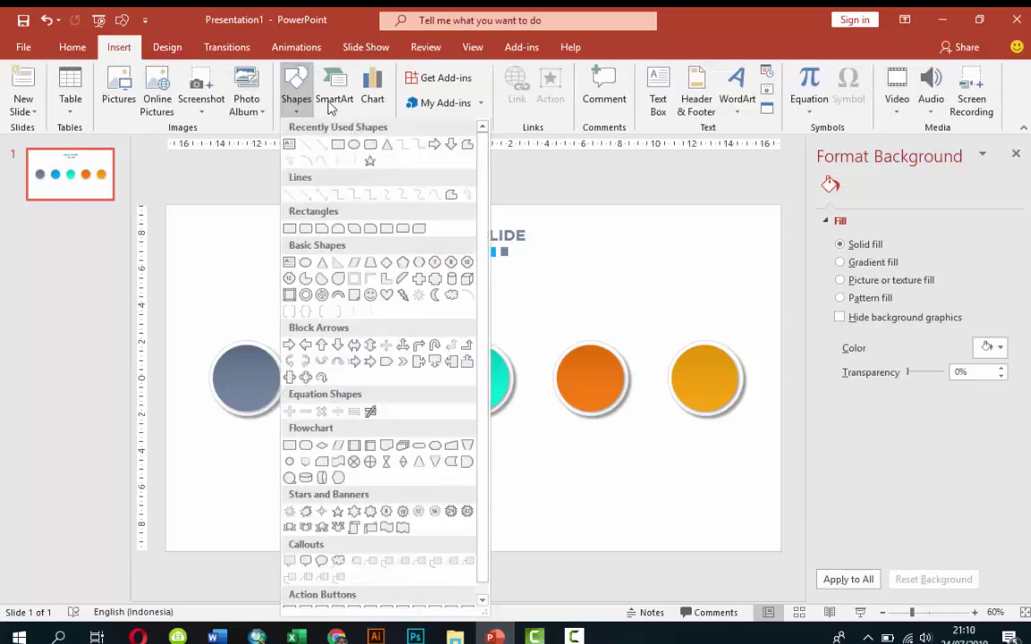
pyautogui.click(354, 144)
pyautogui.moveTo(317, 260); pyautogui.dragTo(355, 288)
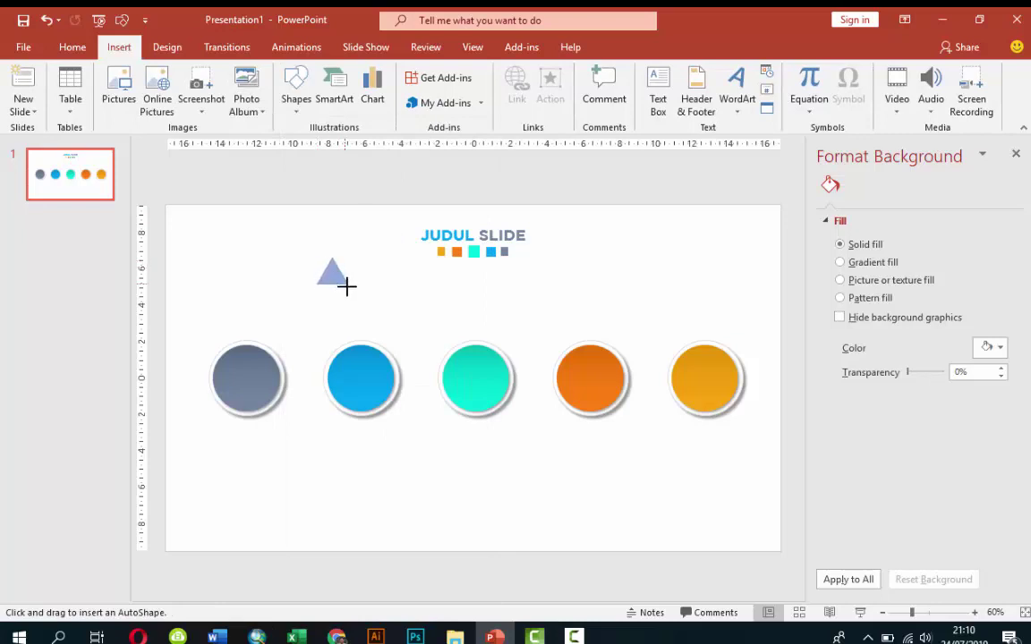
pyautogui.click(833, 110)
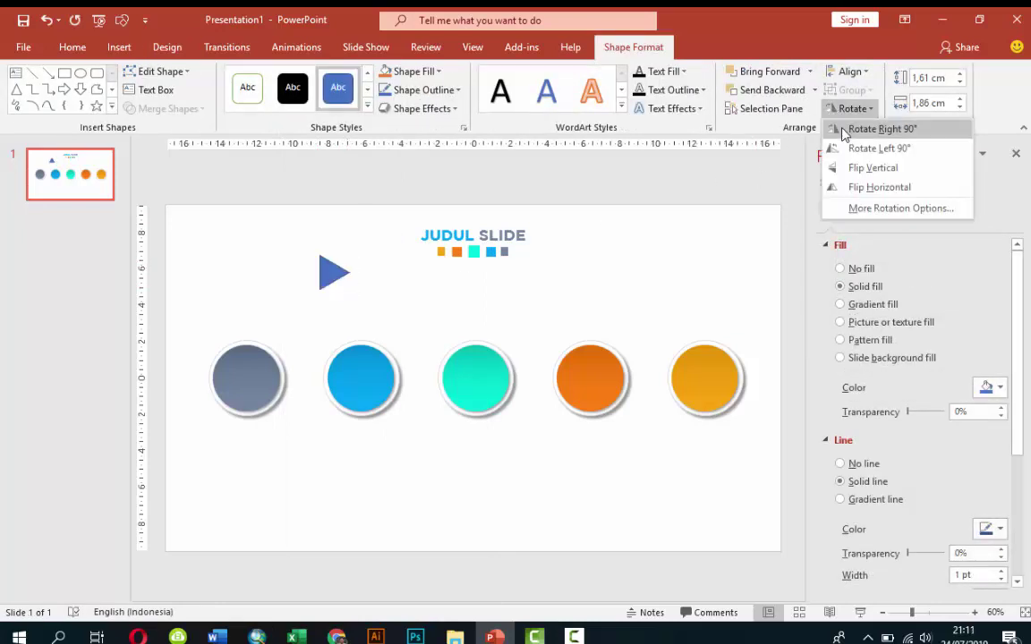
pyautogui.click(863, 129)
pyautogui.moveTo(336, 272); pyautogui.dragTo(307, 380)
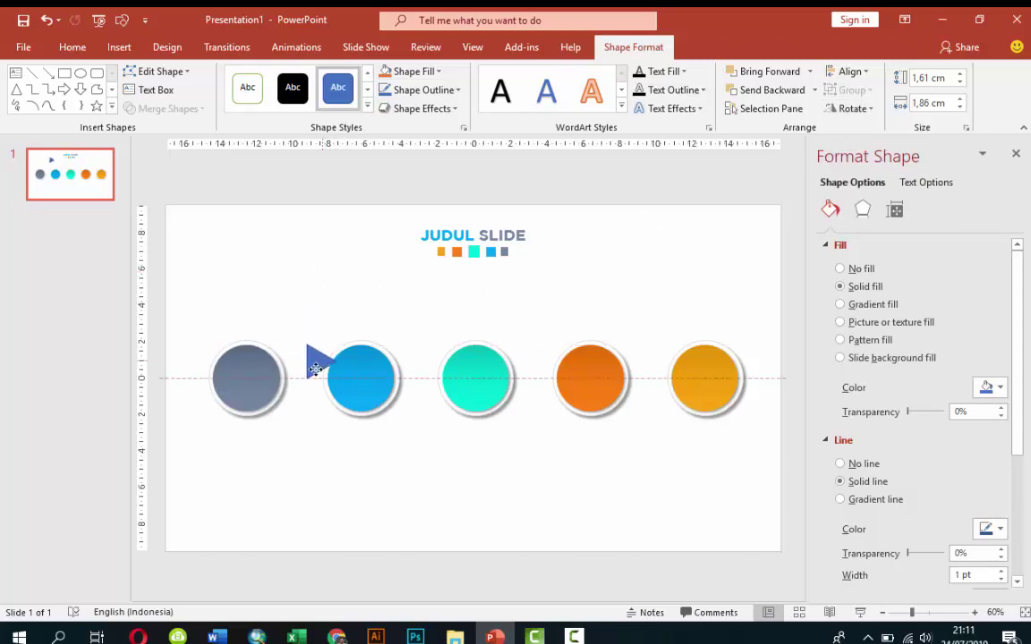
pyautogui.scroll(3, 322, 372)
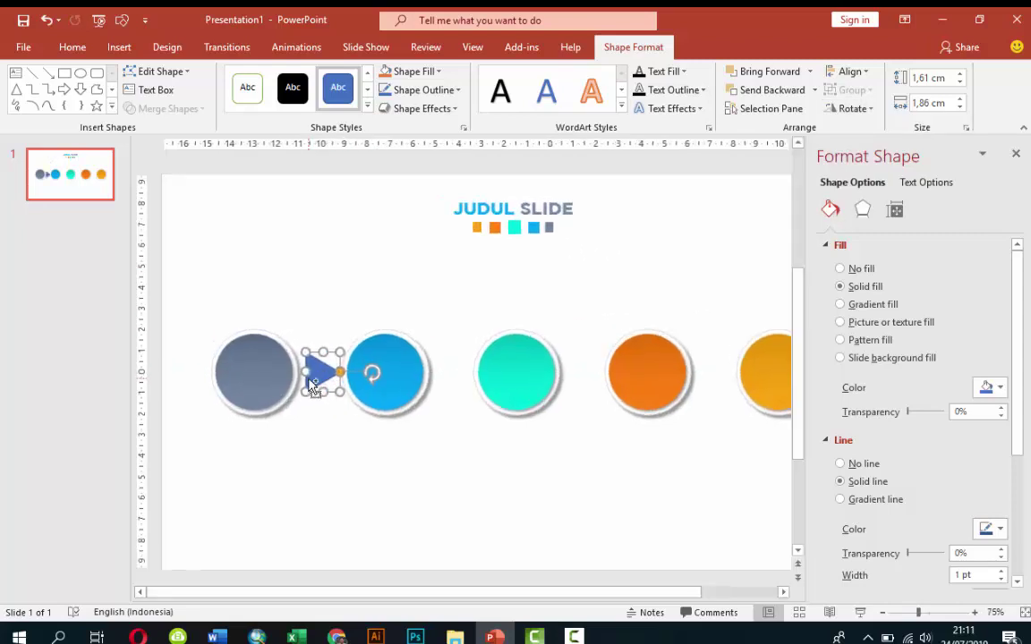
pyautogui.scroll(3, 340, 376)
pyautogui.scroll(3, 354, 376)
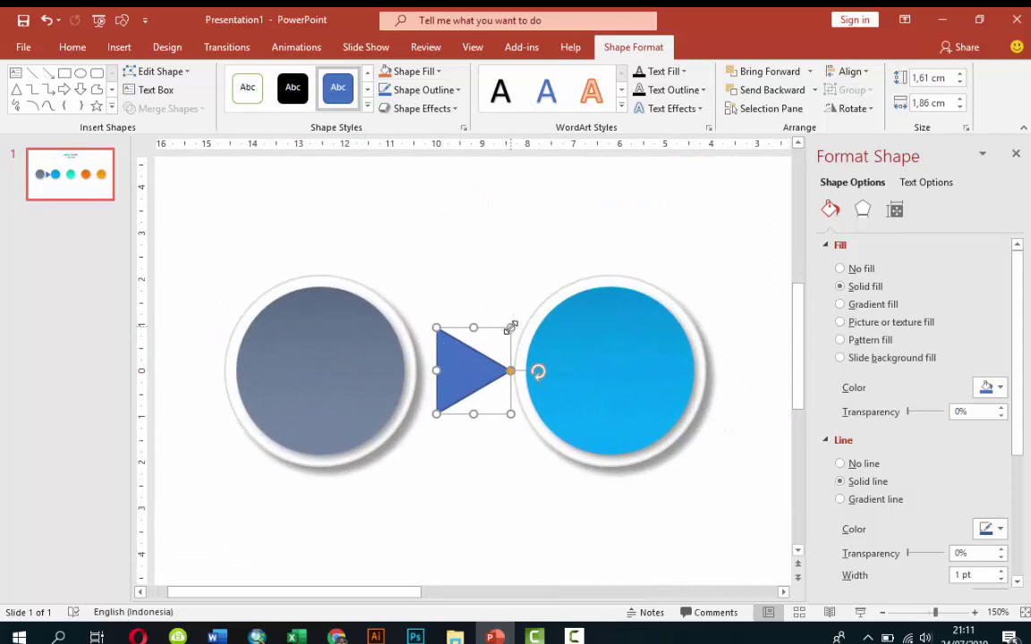
pyautogui.moveTo(510, 327); pyautogui.dragTo(462, 364)
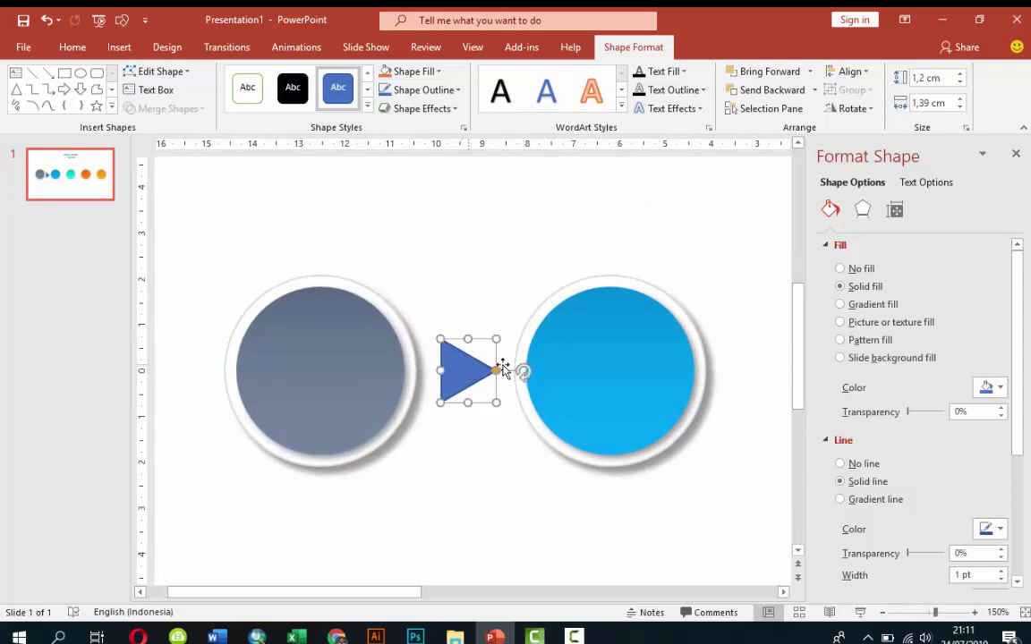
# Give the triangle no outline, a grey fill and a soft outer shadow
pyautogui.click(853, 464)
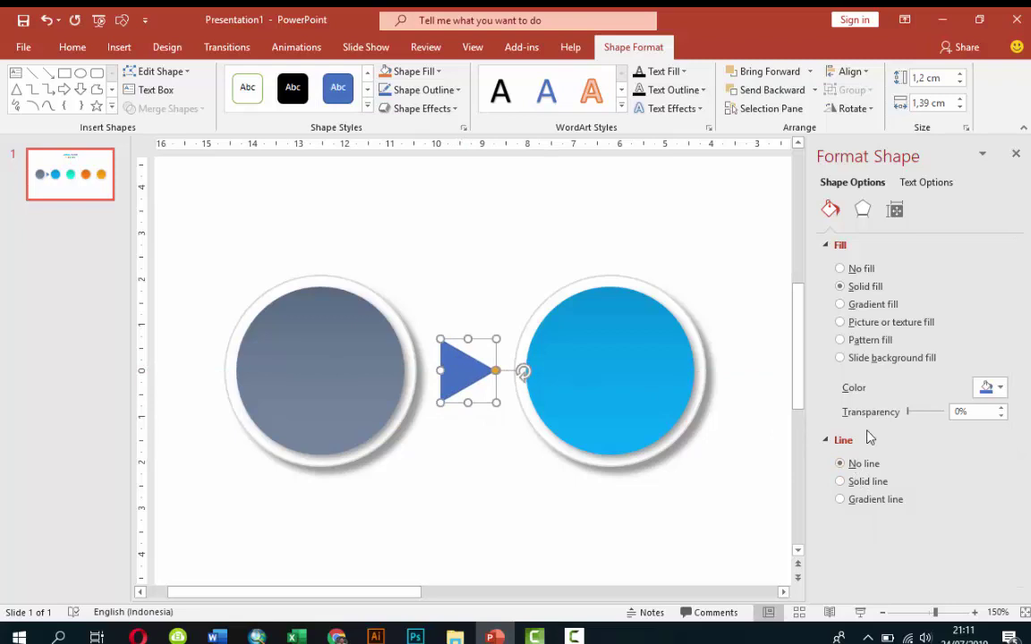
pyautogui.click(982, 387)
pyautogui.click(904, 490)
pyautogui.click(863, 209)
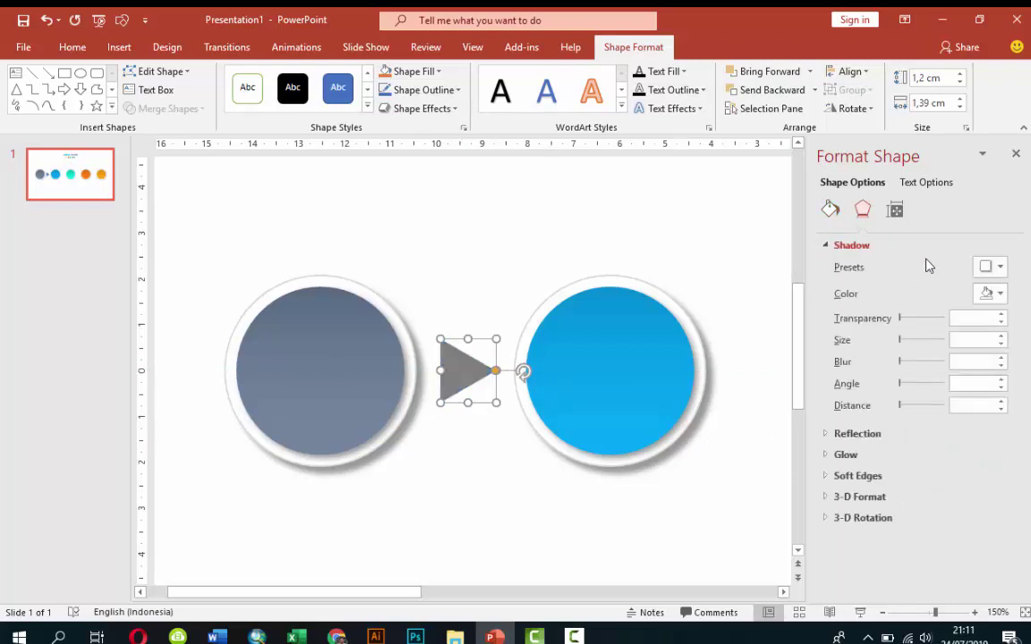
pyautogui.click(982, 266)
pyautogui.click(825, 349)
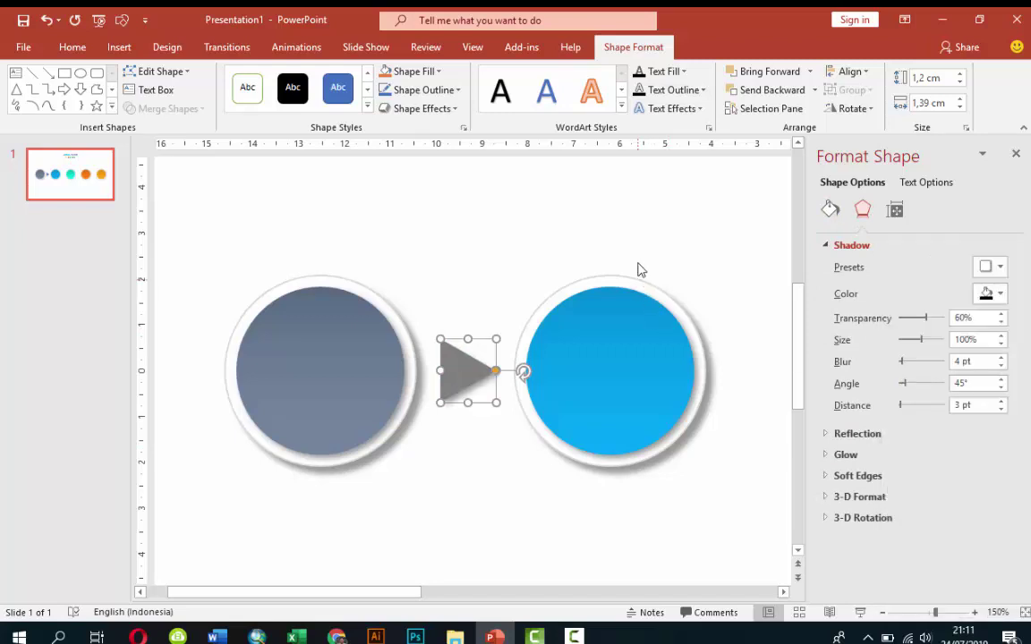
pyautogui.click(622, 236)
pyautogui.keyDown('ctrl'); pyautogui.scroll(-8, 622, 236); pyautogui.keyUp('ctrl')
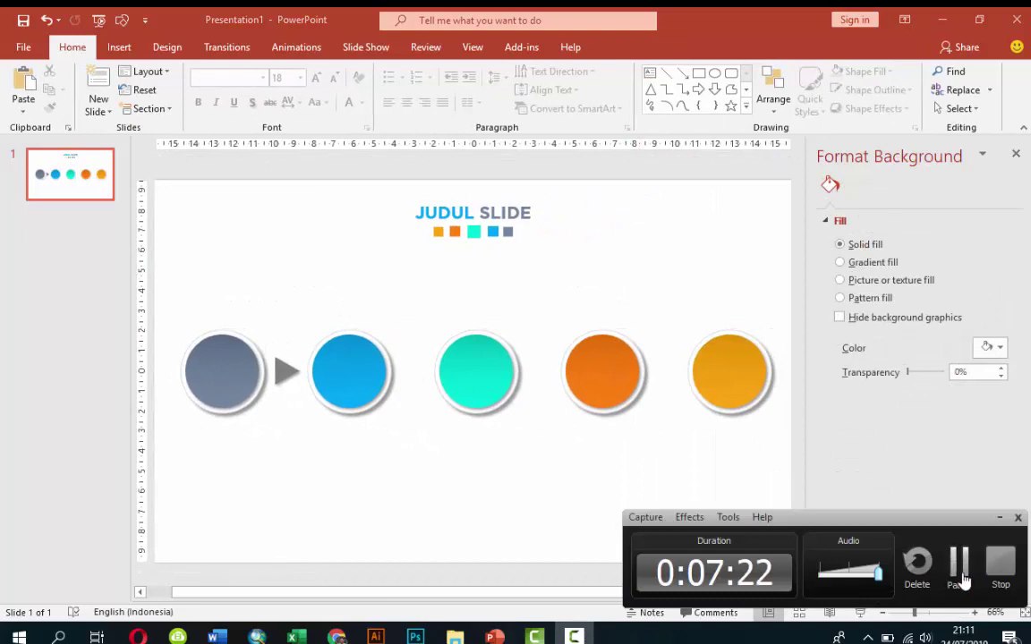
# Copy the triangle three times between the remaining circle pairs and centre each copy
pyautogui.click(286, 369)
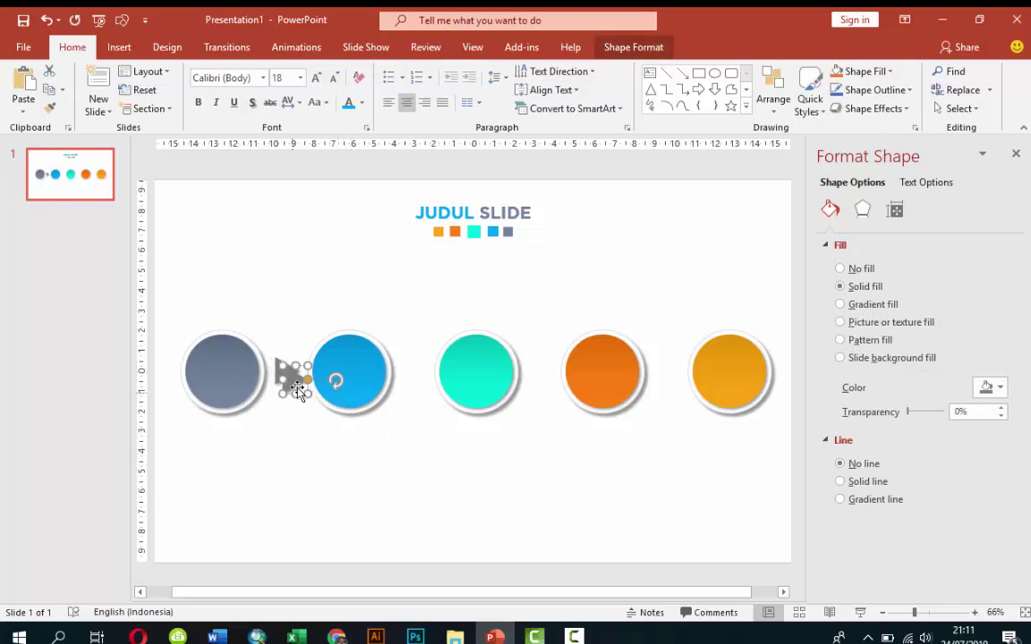
pyautogui.keyDown('ctrl'); pyautogui.moveTo(286, 370); pyautogui.dragTo(418, 371); pyautogui.keyUp('ctrl')
pyautogui.hotkey('ctrl', 'd')
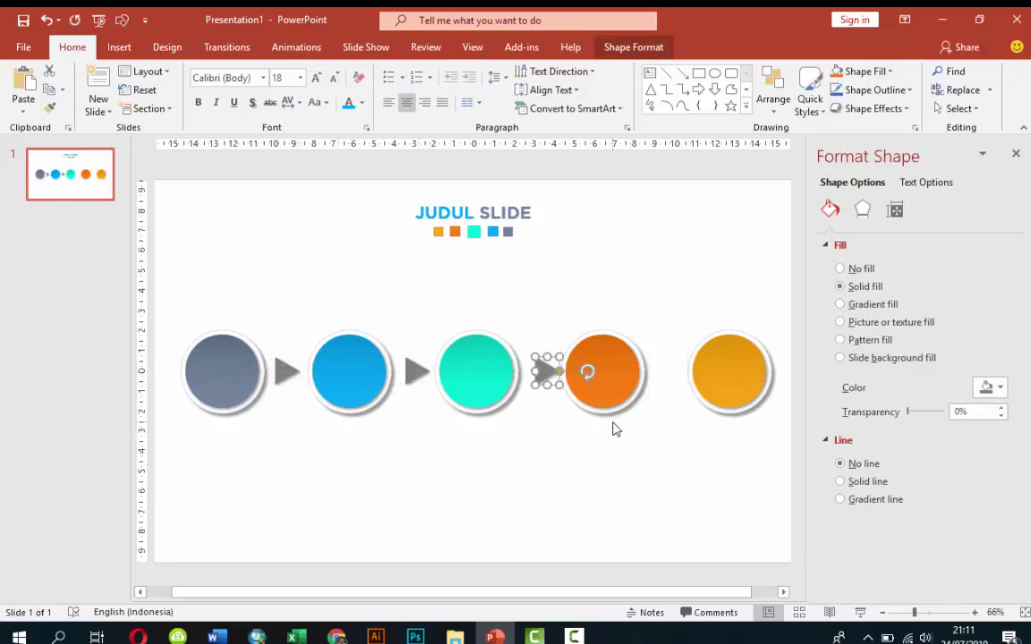
pyautogui.hotkey('ctrl', 'd')
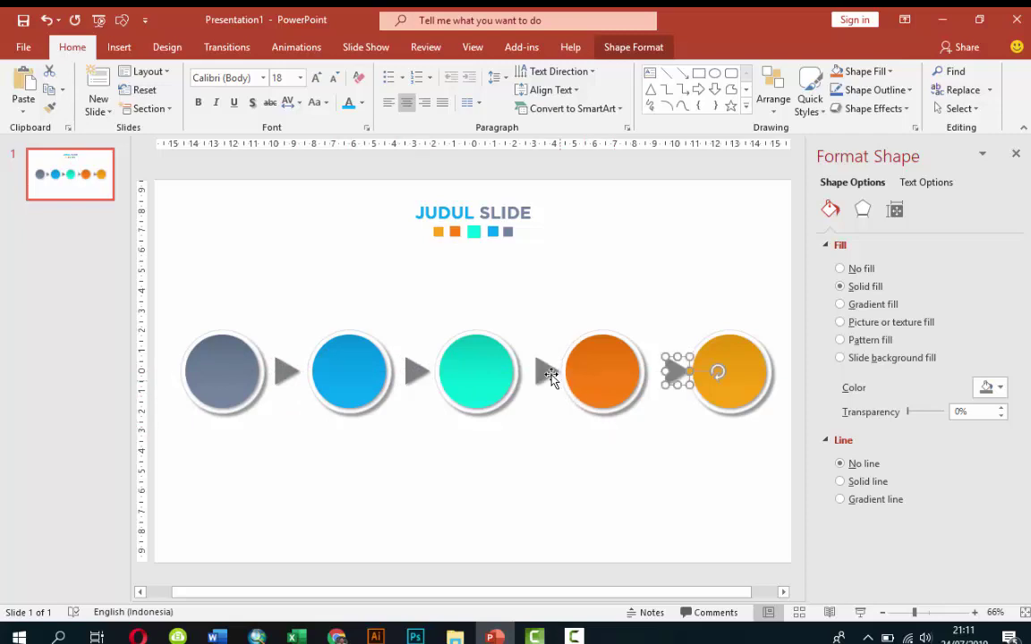
pyautogui.click(543, 373)
pyautogui.scroll(4, 545, 368)
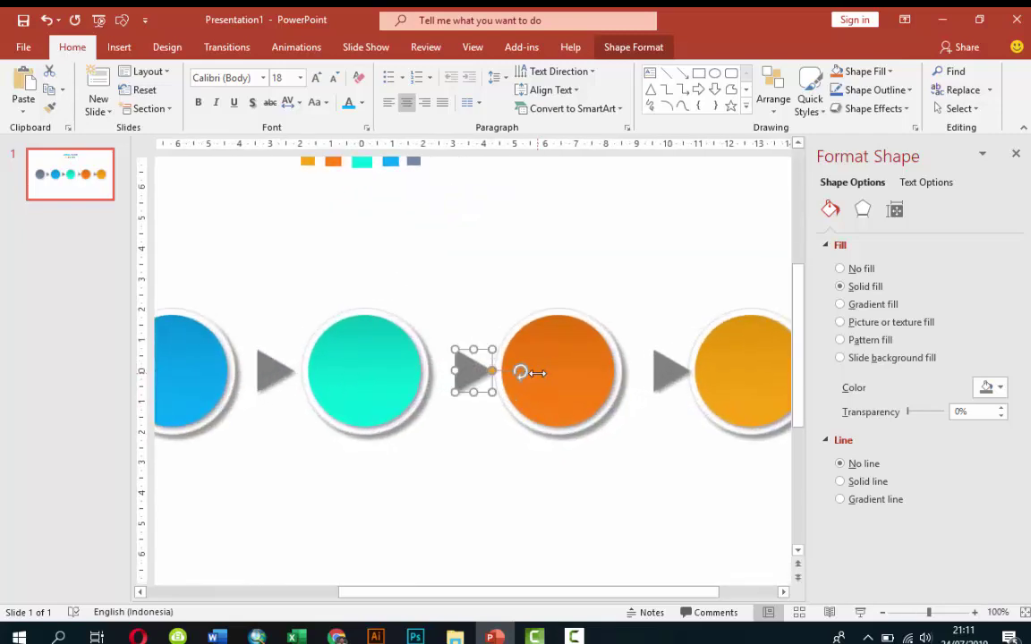
pyautogui.moveTo(520, 368); pyautogui.dragTo(468, 372)
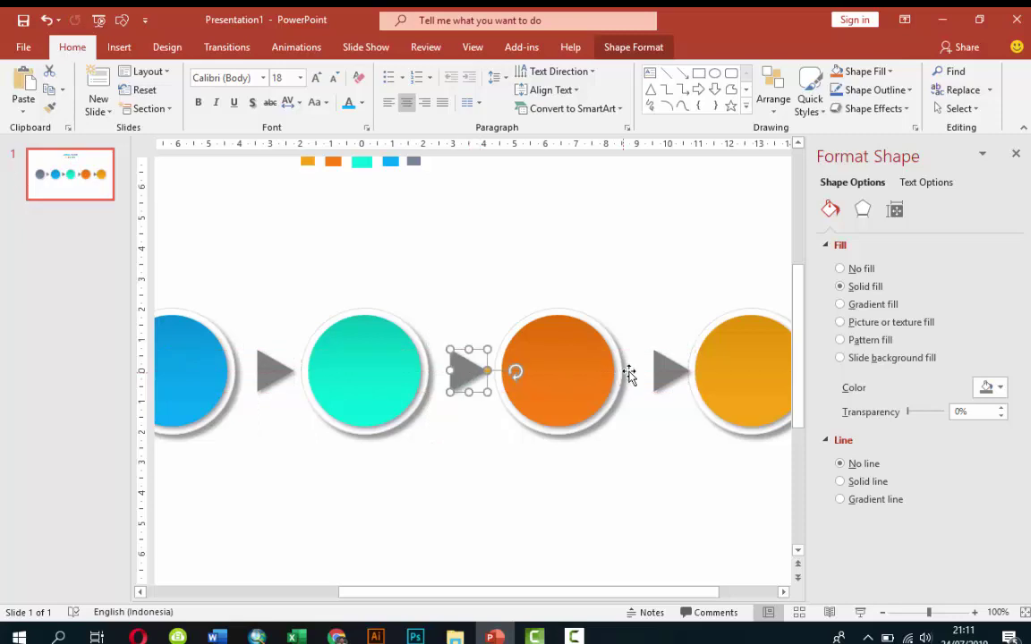
pyautogui.moveTo(663, 373); pyautogui.dragTo(647, 366)
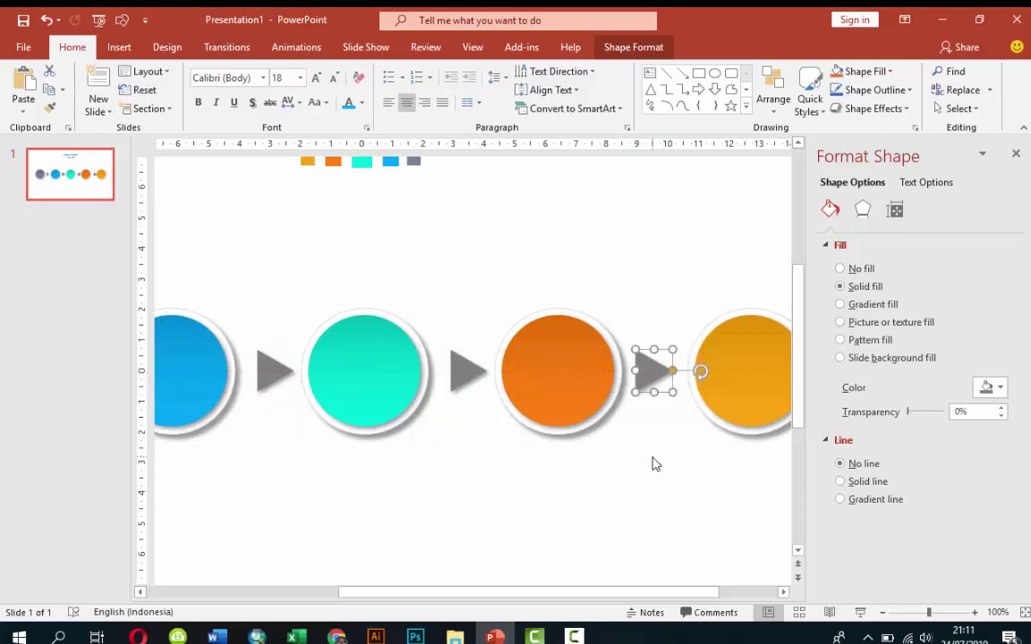
pyautogui.click(626, 459)
pyautogui.scroll(-4, 607, 458)
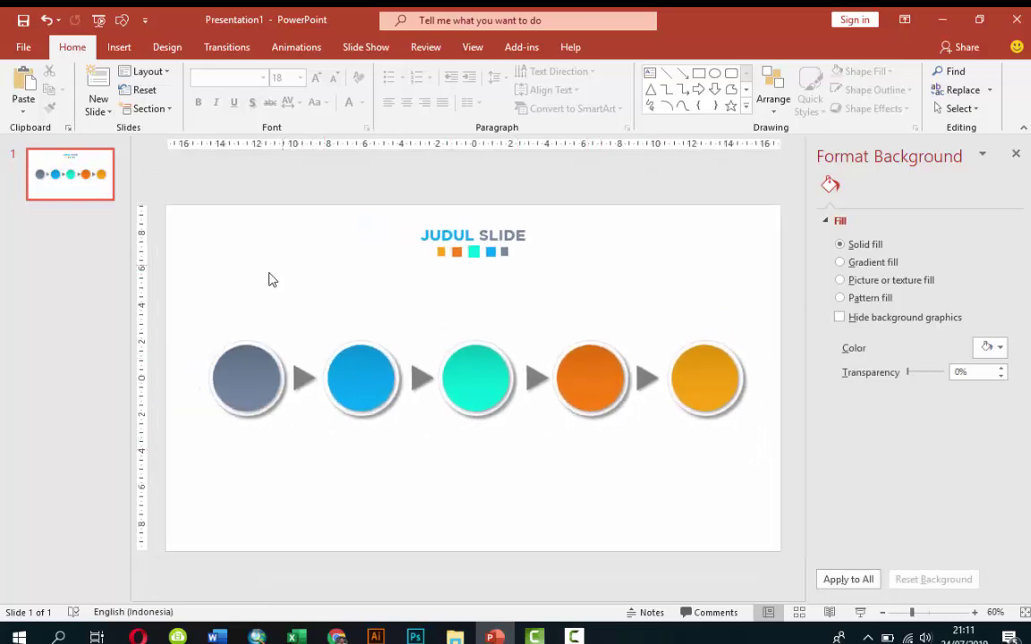
# Draw a vertical line rising from the top of the grey circle
pyautogui.click(120, 47)
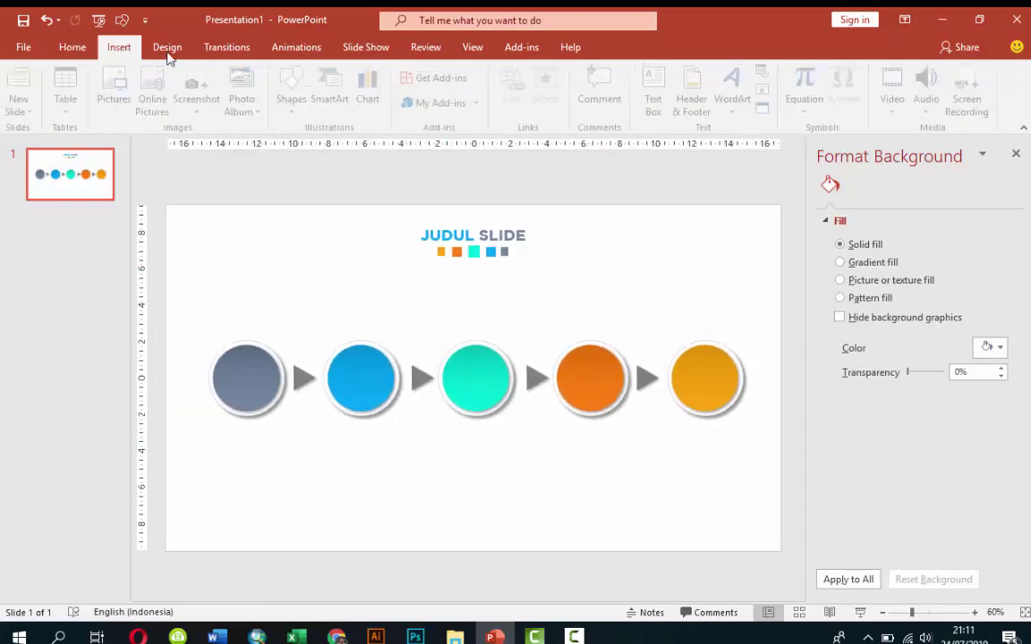
pyautogui.click(296, 88)
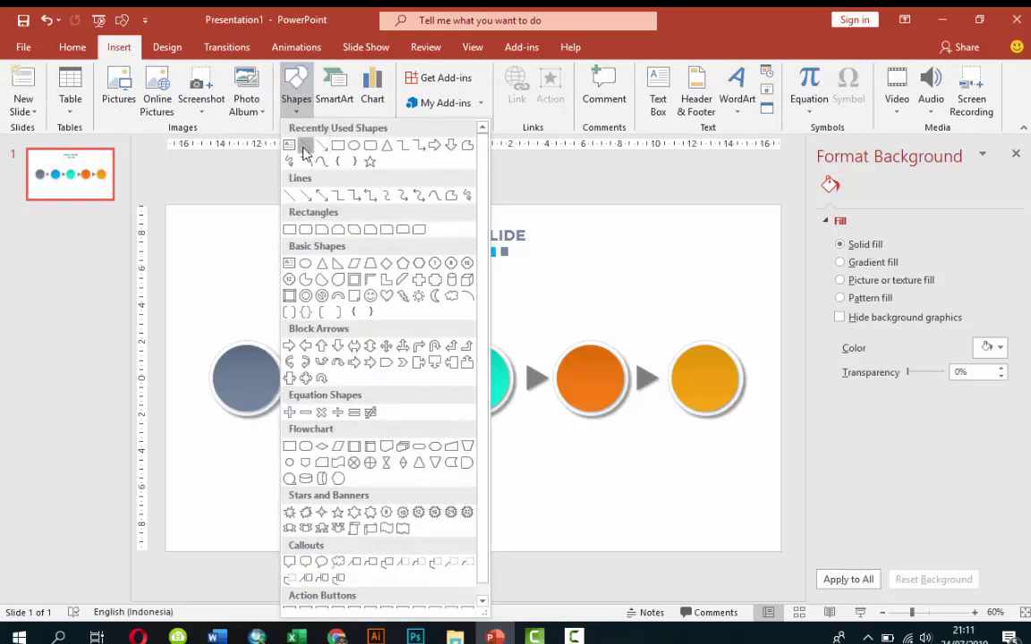
pyautogui.click(306, 145)
pyautogui.moveTo(247, 377); pyautogui.dragTo(249, 340)
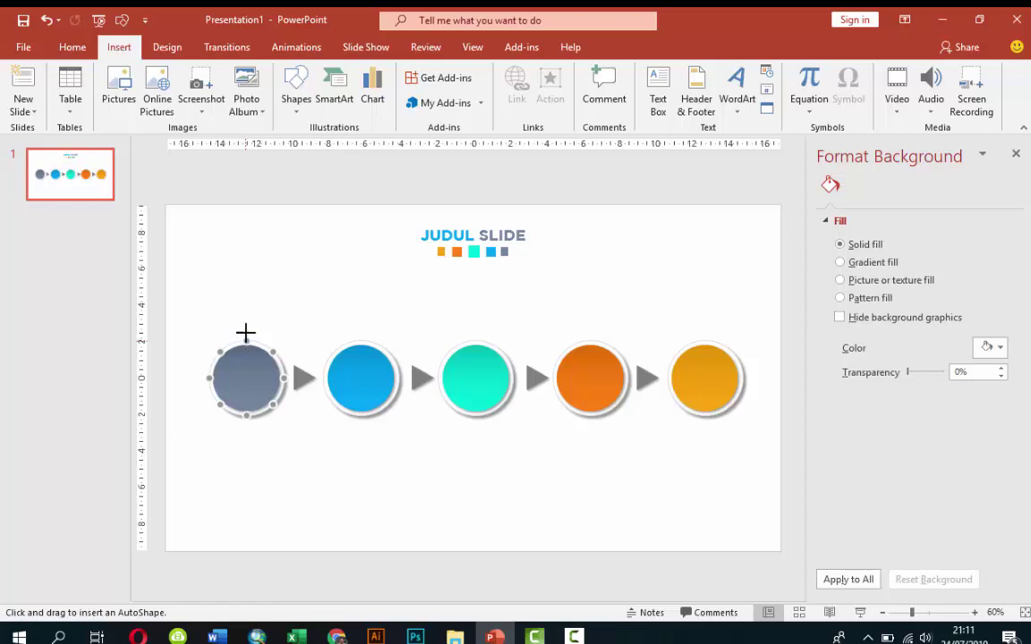
pyautogui.moveTo(245, 333); pyautogui.dragTo(246, 281)
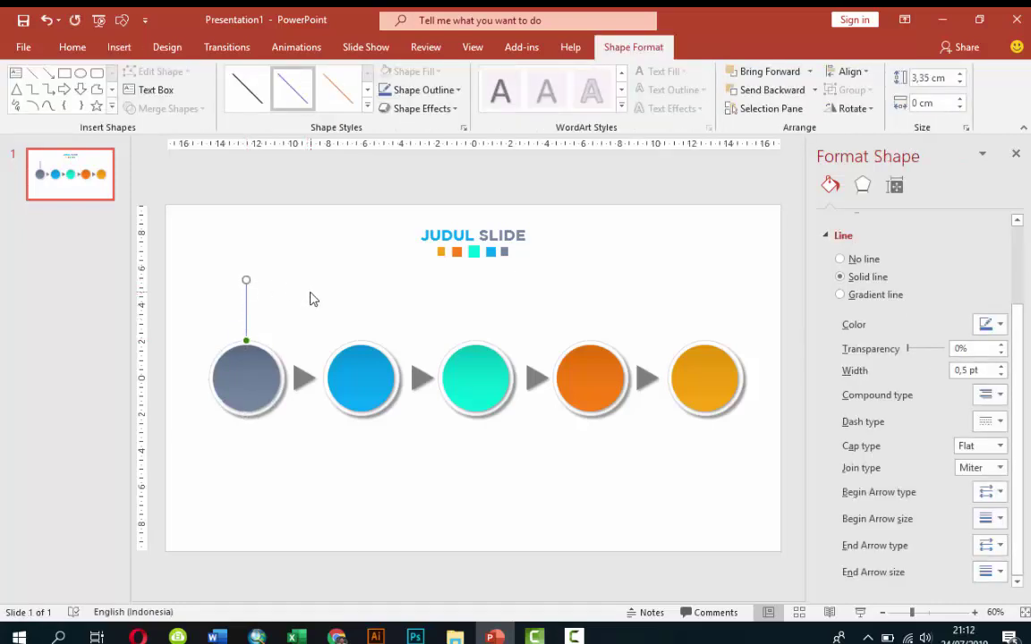
# Set the line to 2 pt width and a grey colour
pyautogui.click(1002, 366)
pyautogui.click(1002, 366)
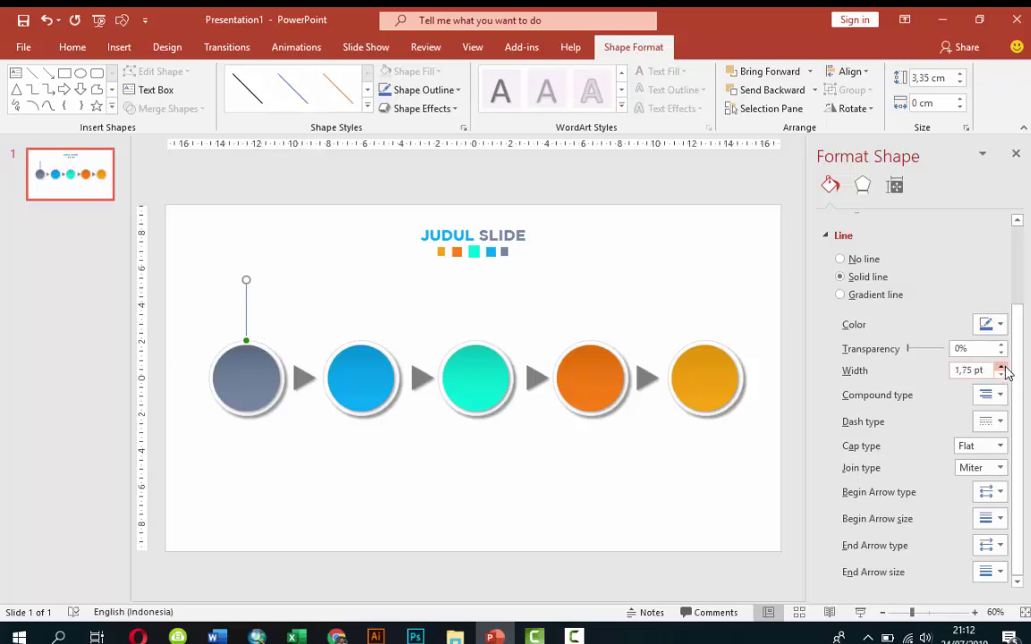
pyautogui.click(1004, 367)
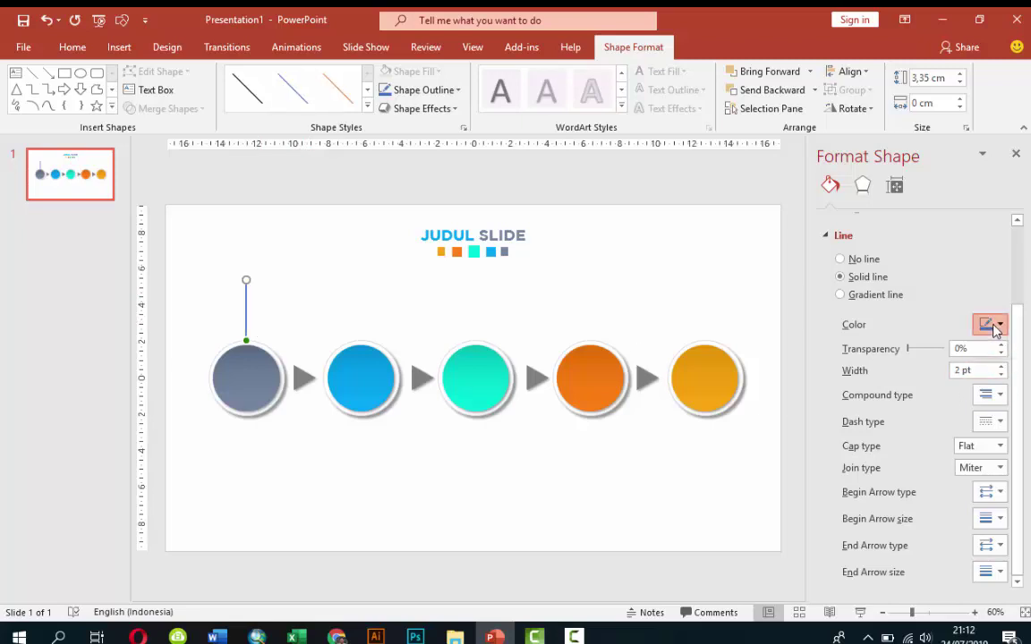
pyautogui.click(993, 324)
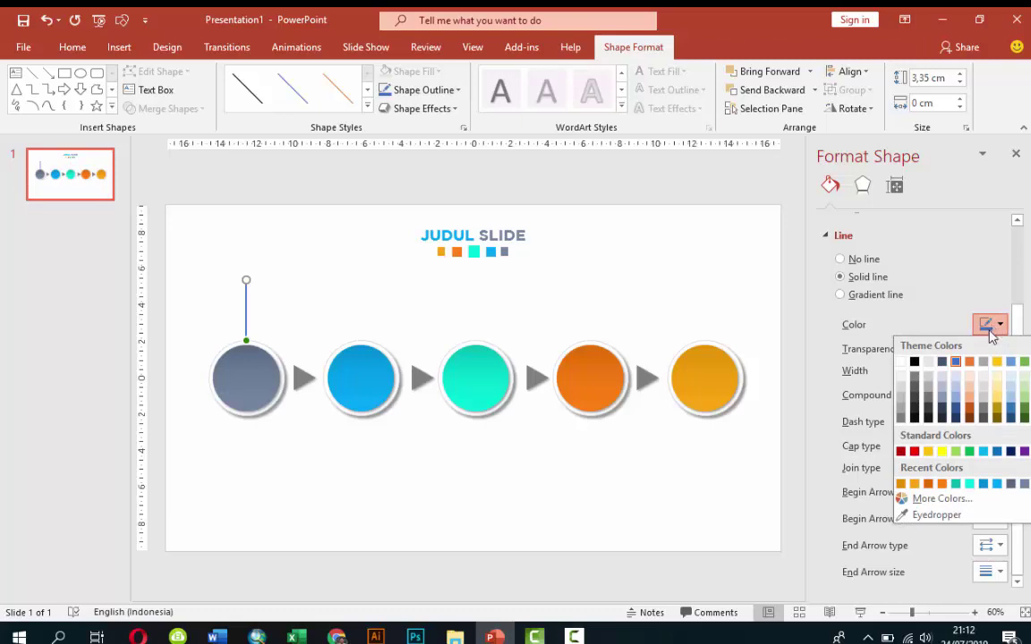
pyautogui.click(1014, 485)
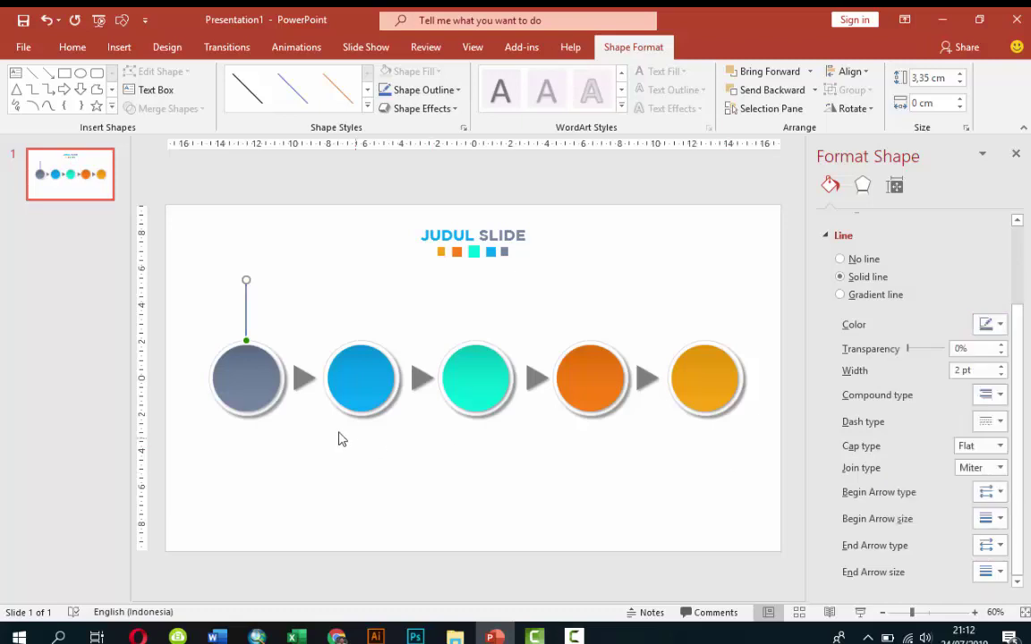
pyautogui.click(289, 318)
# Draw a small 0.92 cm circle at the top end of the vertical line
pyautogui.scroll(2, 207, 258)
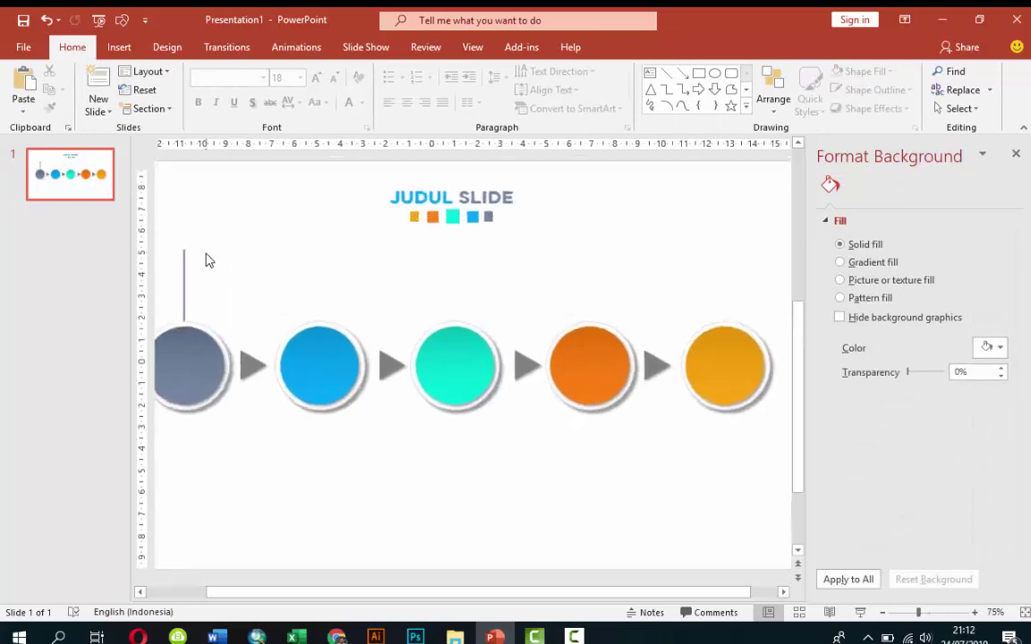
pyautogui.scroll(-1, 289, 527)
pyautogui.click(230, 593)
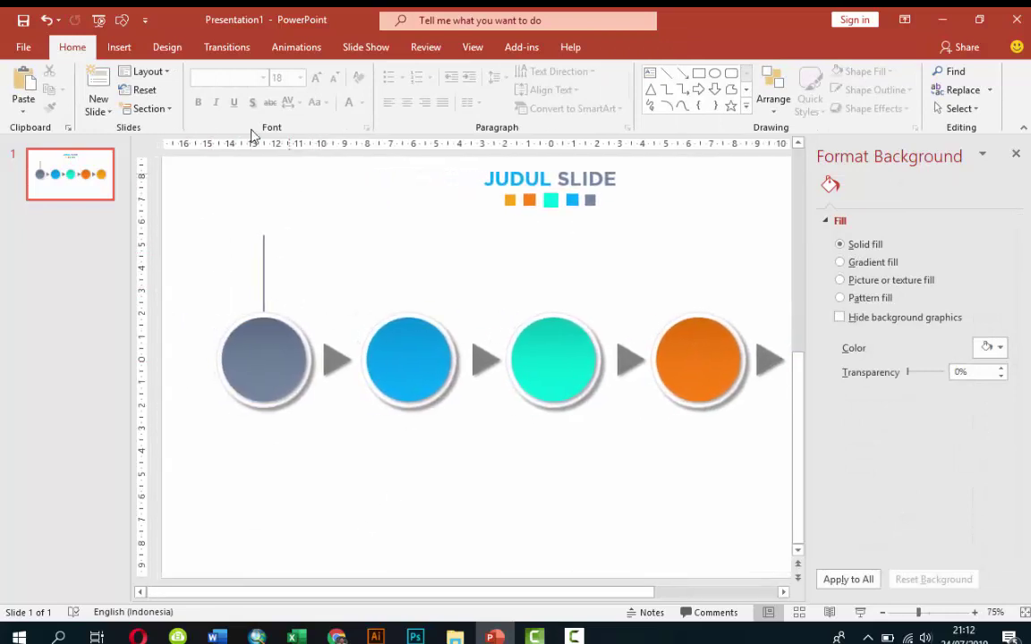
pyautogui.click(122, 47)
pyautogui.click(295, 90)
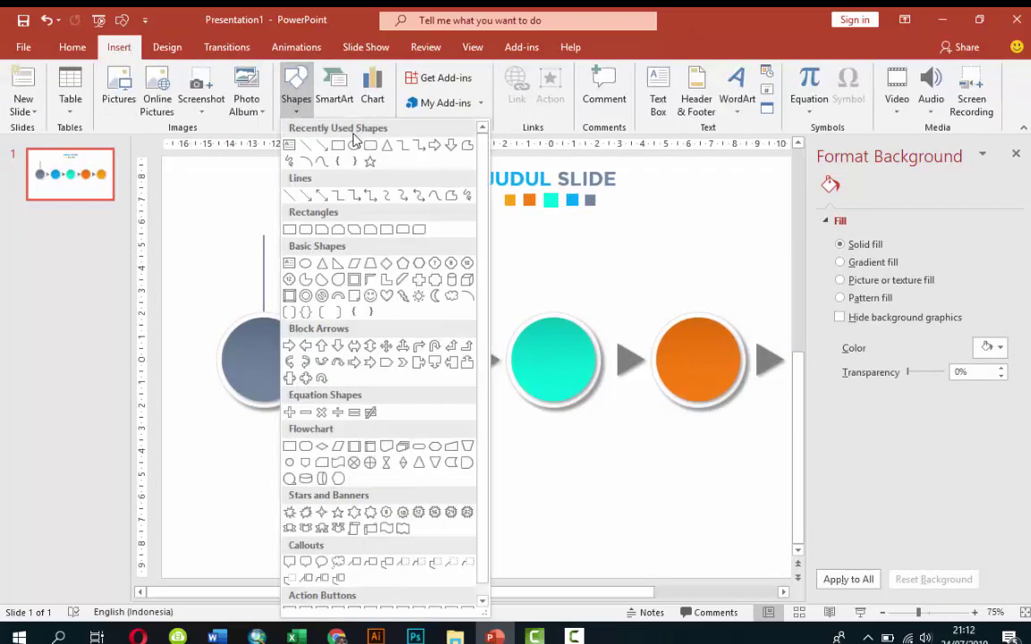
pyautogui.click(354, 147)
pyautogui.moveTo(252, 223)
pyautogui.mouseDown()
pyautogui.moveTo(274, 243)
pyautogui.moveTo(263, 255)
pyautogui.mouseUp()
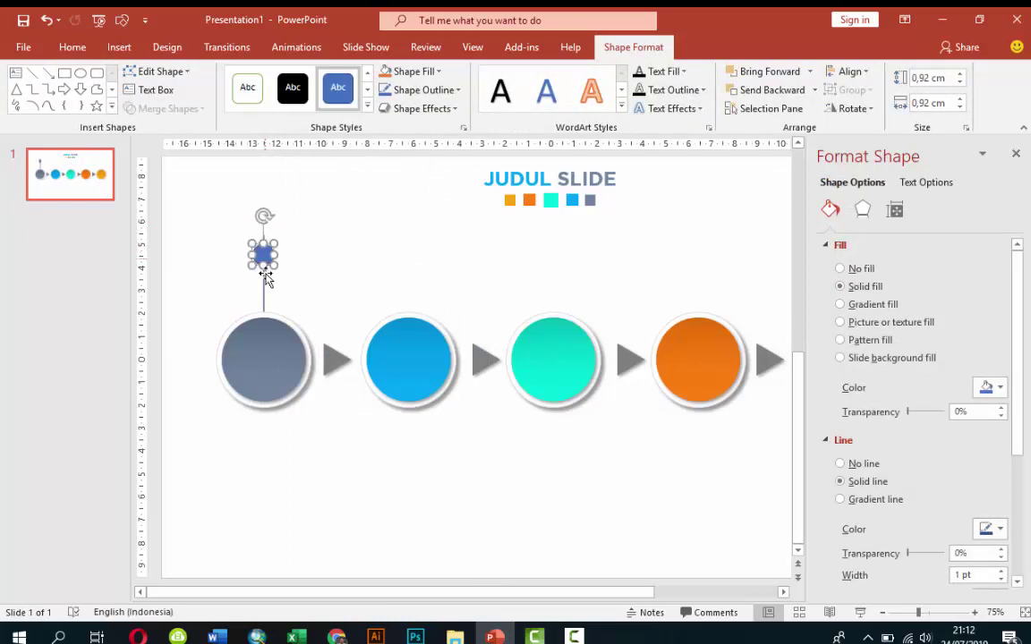
pyautogui.click(264, 287)
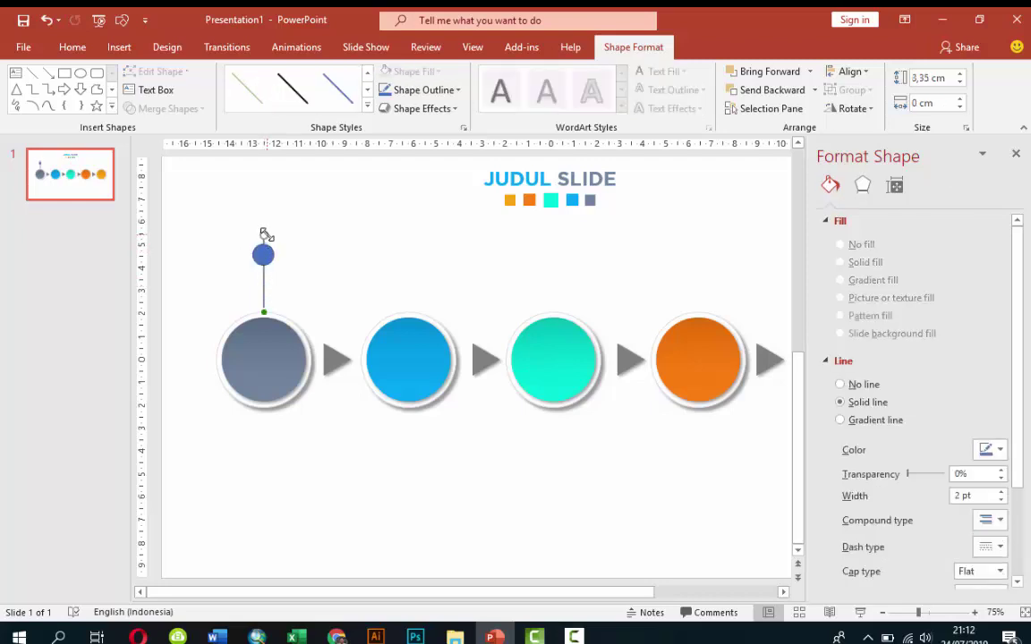
pyautogui.click(263, 255)
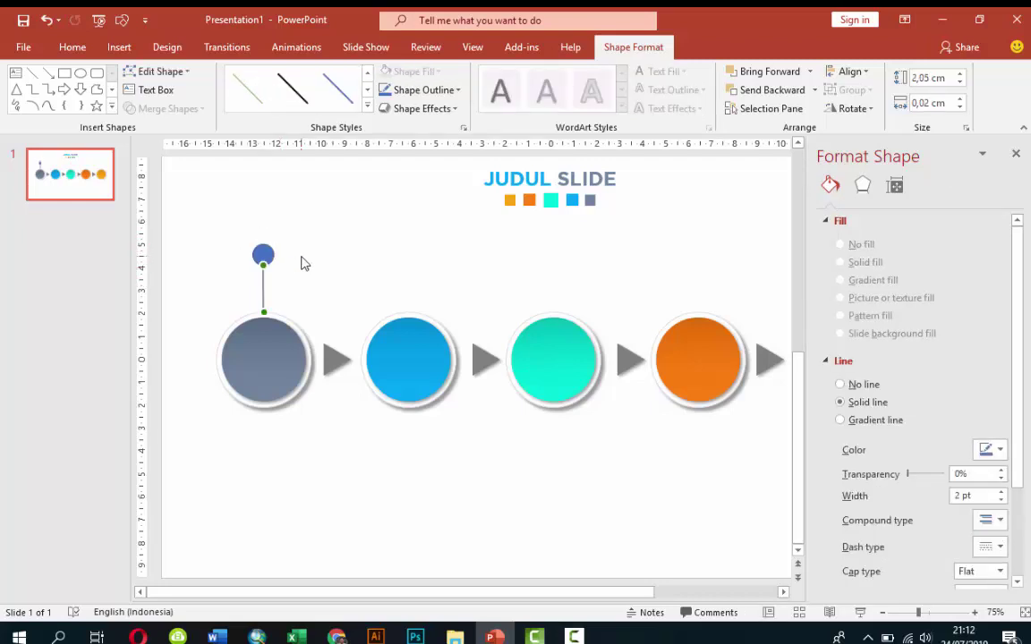
pyautogui.click(285, 262)
pyautogui.click(264, 256)
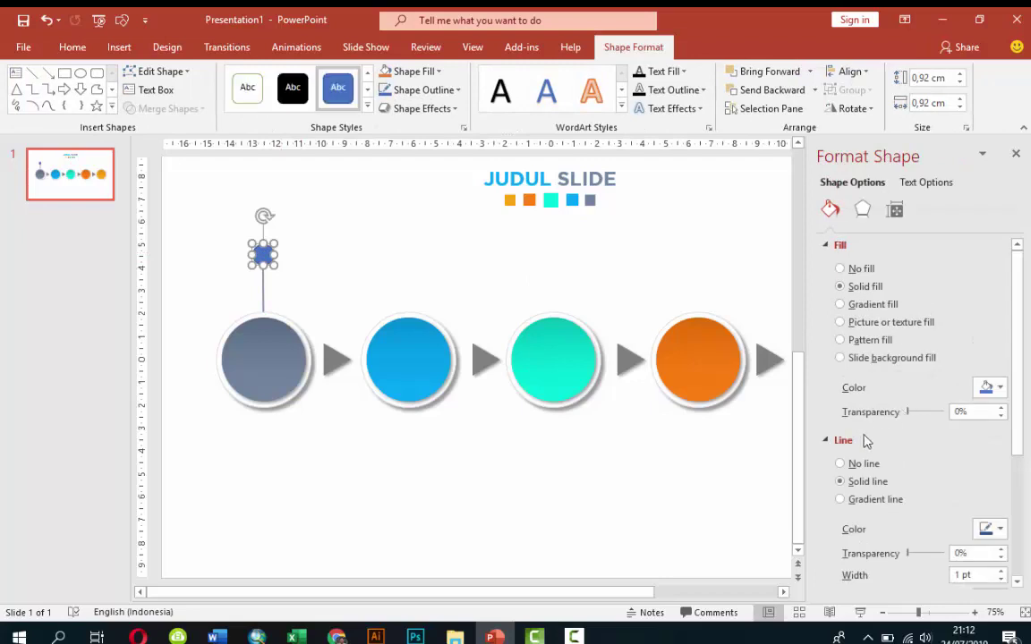
# Make the small circle hollow with a grey outline
pyautogui.click(855, 269)
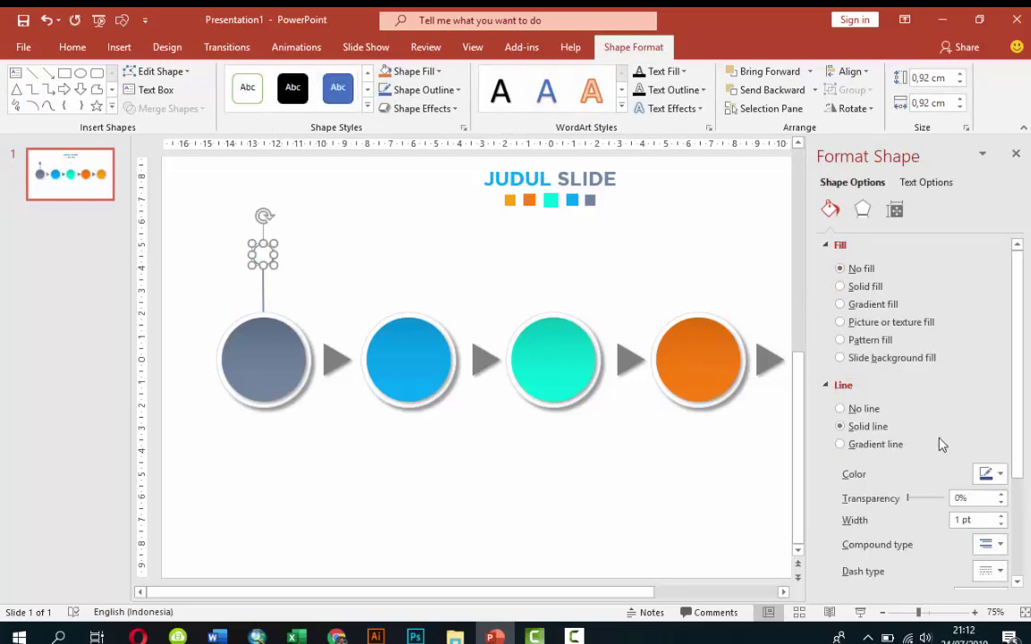
pyautogui.click(990, 474)
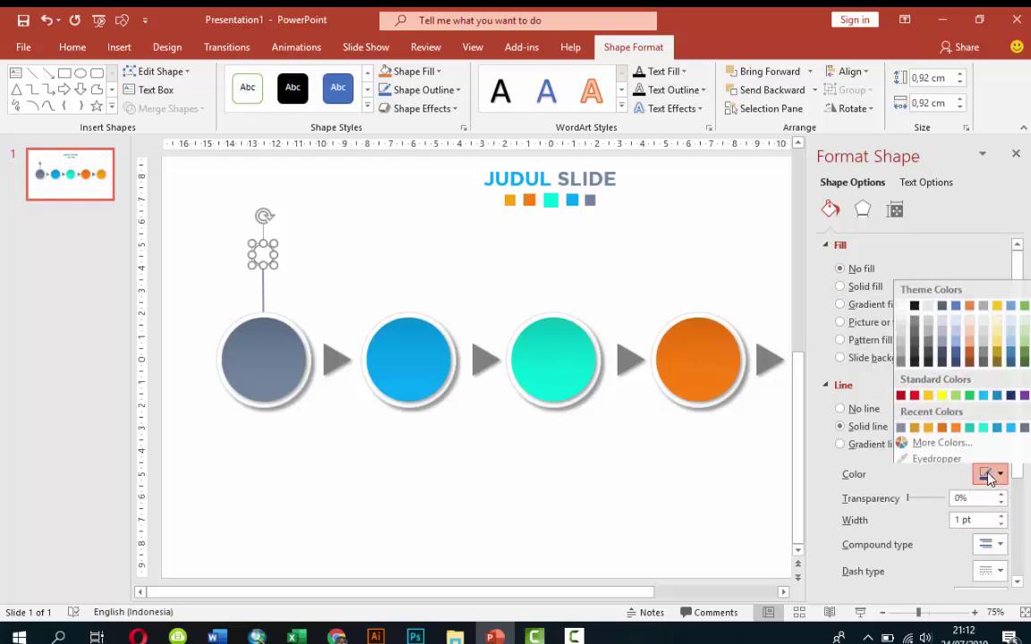
pyautogui.click(901, 423)
pyautogui.click(315, 288)
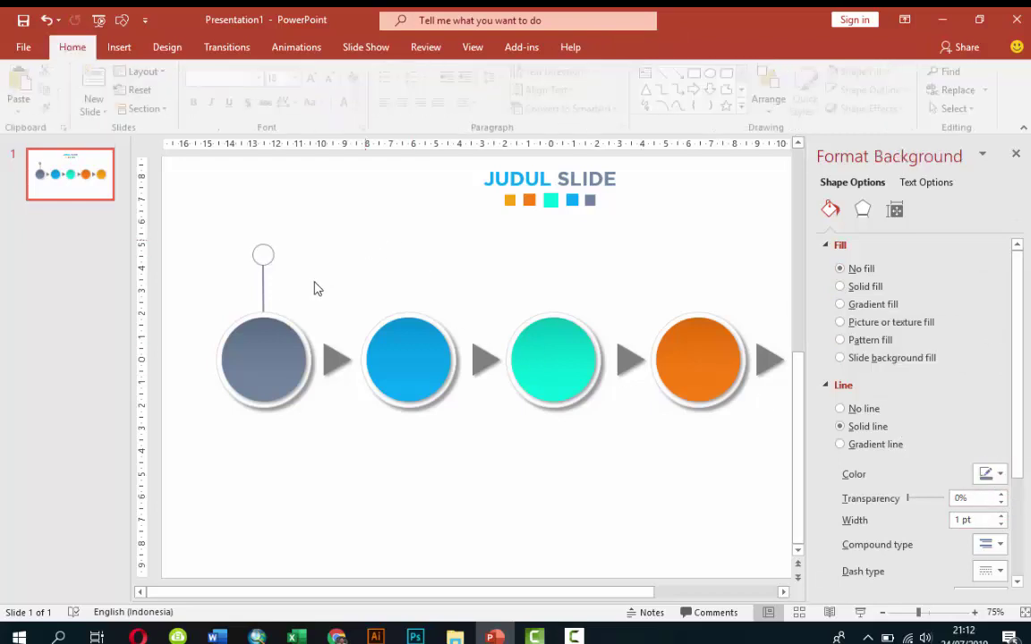
# Give the inner circle above the grey circle a solid fill in the recent grey
pyautogui.click(265, 286)
pyautogui.click(266, 259)
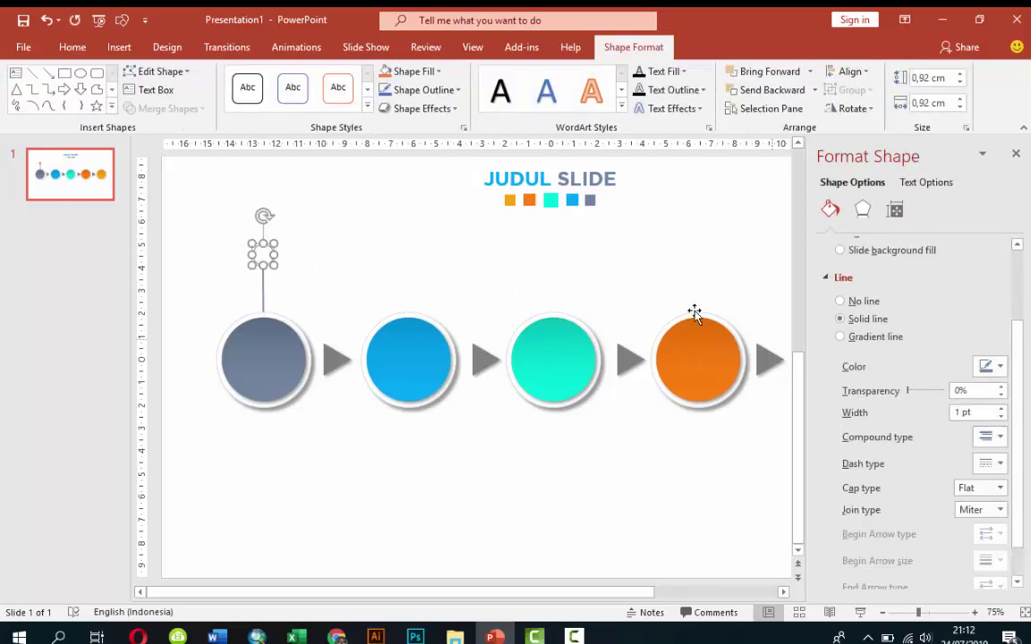
pyautogui.click(452, 224)
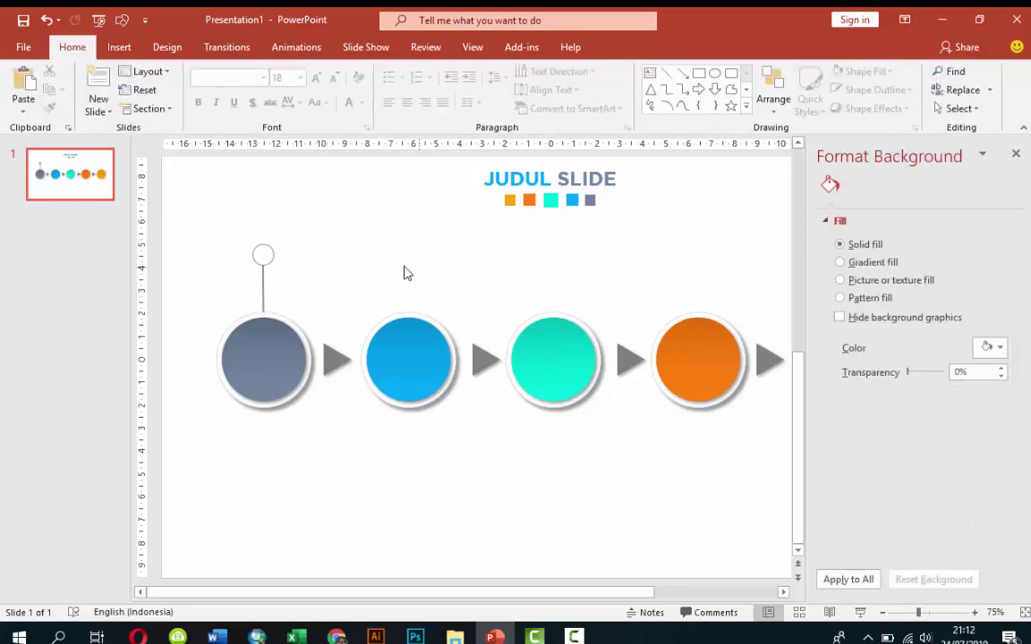
pyautogui.click(264, 254)
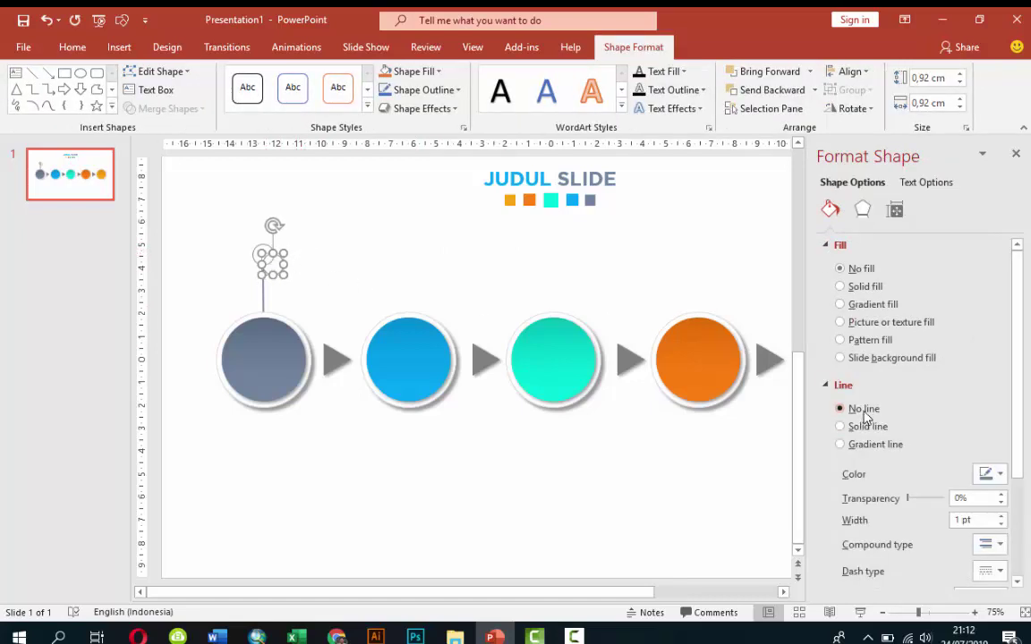
pyautogui.click(854, 287)
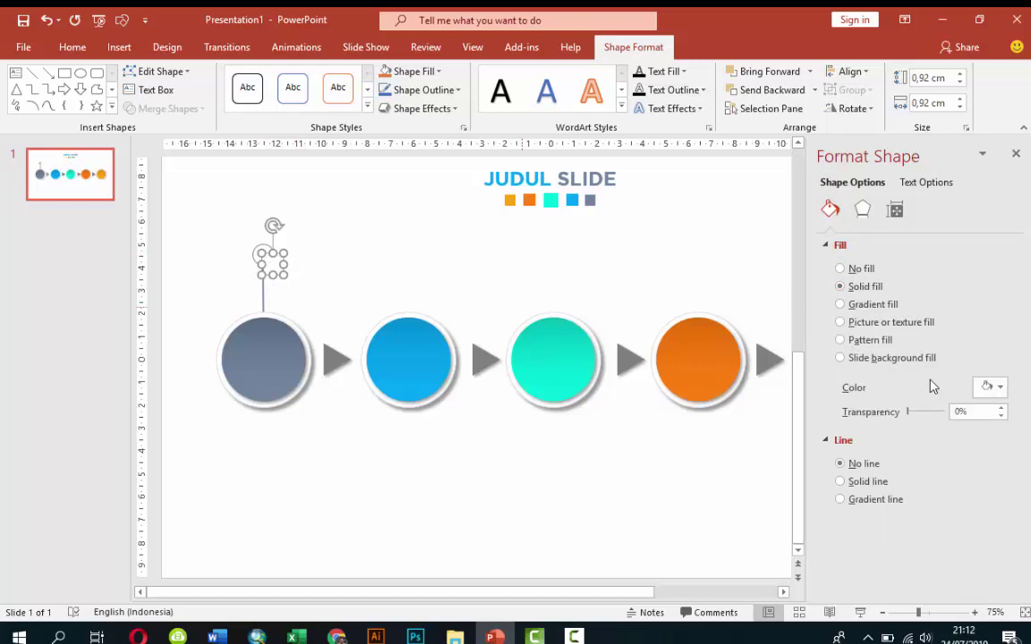
pyautogui.click(992, 387)
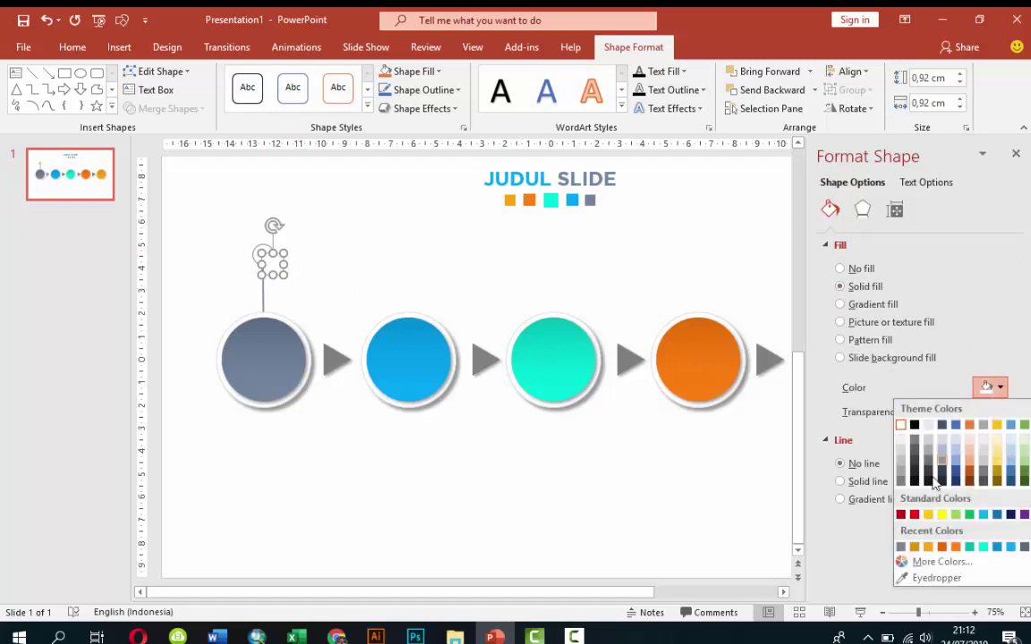
pyautogui.click(901, 547)
# Shrink the grey dot to 0.49 cm and centre it inside the ring
pyautogui.moveTo(283, 274); pyautogui.dragTo(269, 265)
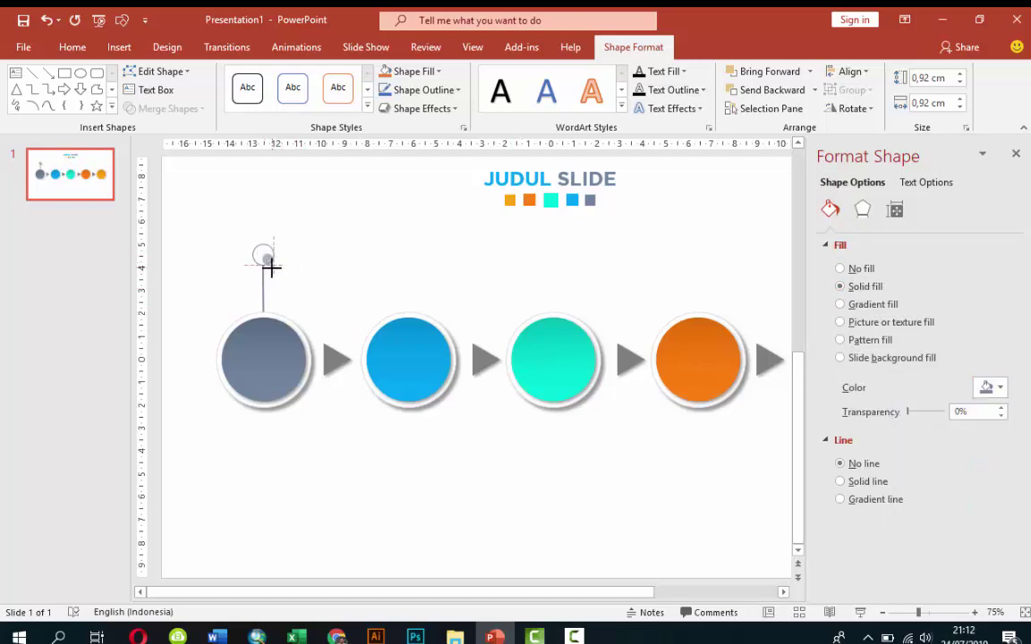
pyautogui.keyDown('ctrl'); pyautogui.scroll(5, 271, 234); pyautogui.keyUp('ctrl')
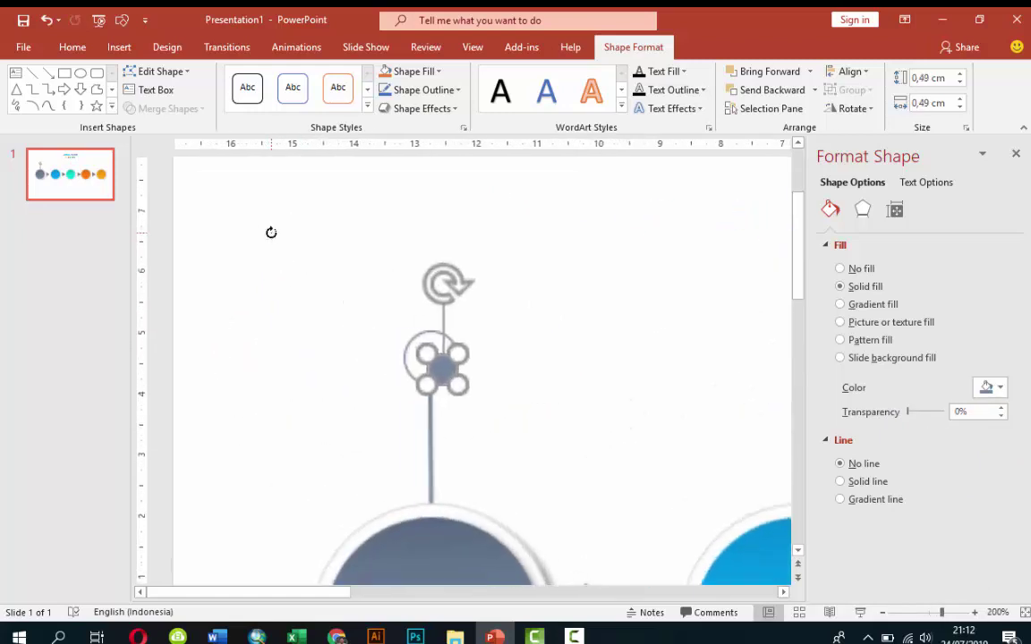
pyautogui.moveTo(438, 367); pyautogui.dragTo(445, 354)
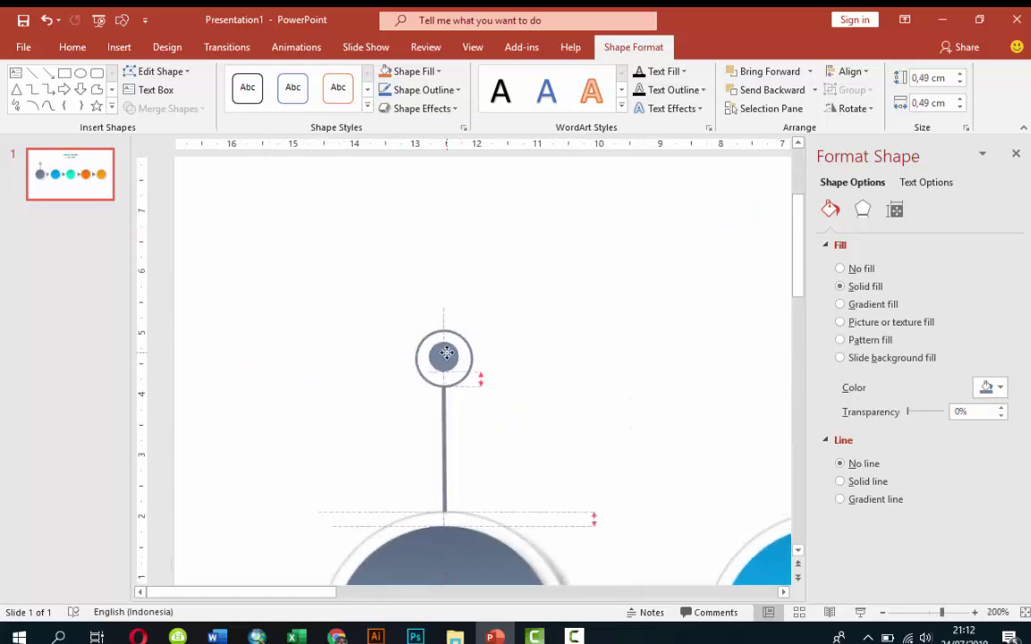
pyautogui.click(547, 325)
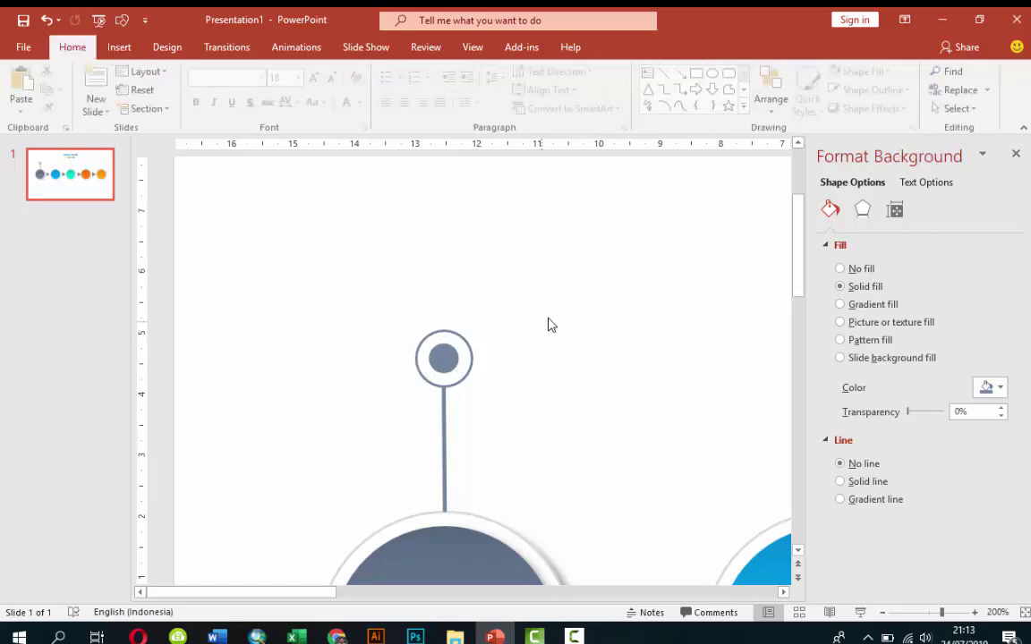
pyautogui.keyDown('ctrl'); pyautogui.scroll(-2, 541, 321); pyautogui.keyUp('ctrl')
pyautogui.keyDown('ctrl'); pyautogui.scroll(-7, 539, 322); pyautogui.keyUp('ctrl')
pyautogui.keyDown('ctrl'); pyautogui.scroll(-2, 540, 321); pyautogui.keyUp('ctrl')
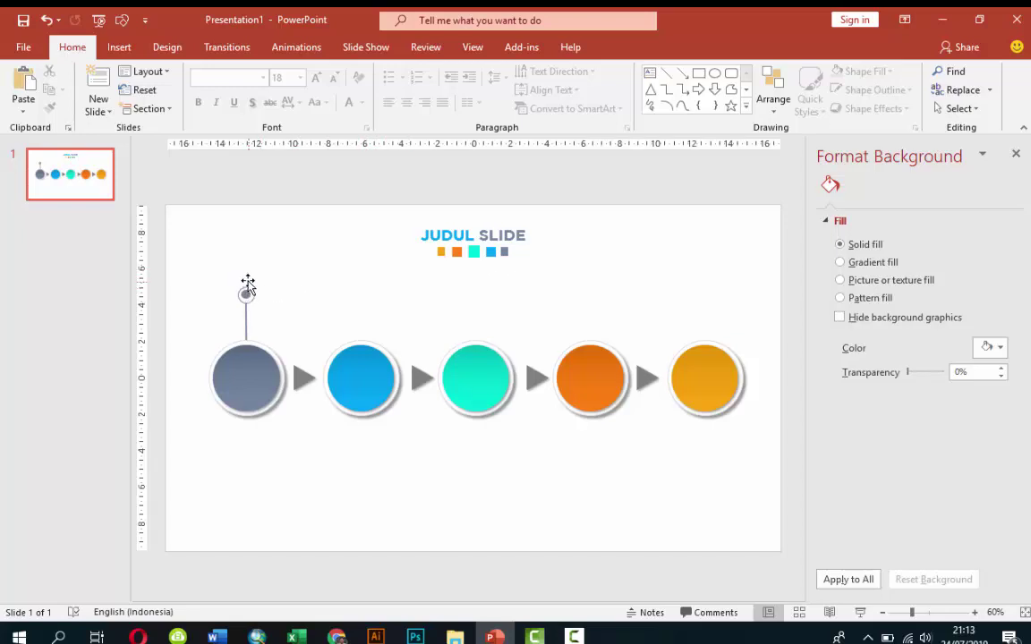
pyautogui.keyDown('ctrl'); pyautogui.scroll(2, 249, 292); pyautogui.keyUp('ctrl')
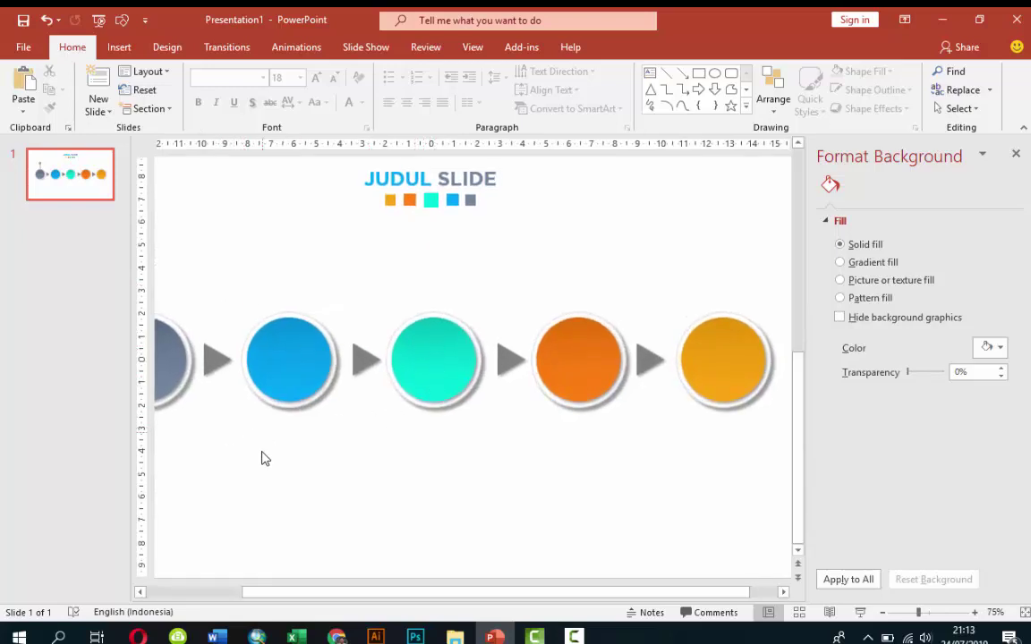
pyautogui.hscroll(-3, 207, 605)
pyautogui.hscroll(-1, 212, 596)
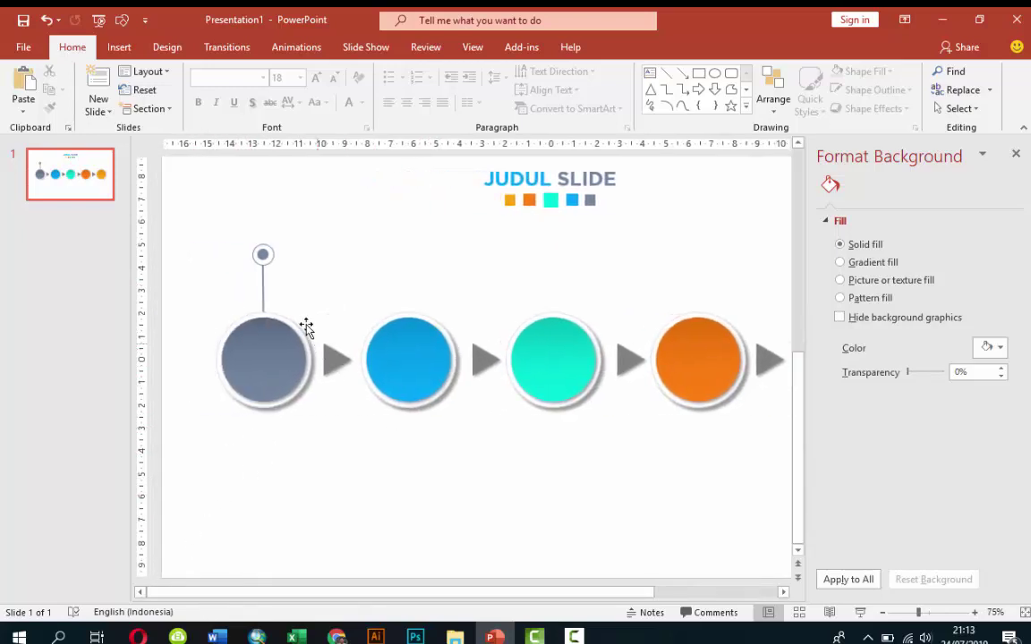
pyautogui.keyDown('ctrl'); pyautogui.scroll(5, 232, 239); pyautogui.keyUp('ctrl')
pyautogui.hscroll(-3, 265, 590)
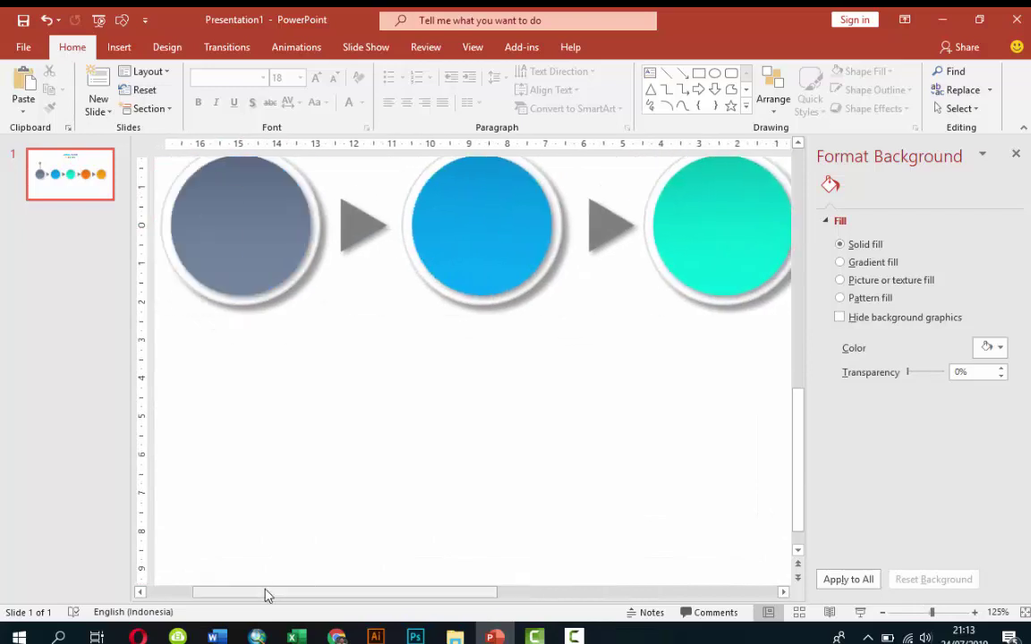
pyautogui.hscroll(-1, 266, 592)
pyautogui.moveTo(802, 374); pyautogui.dragTo(799, 317)
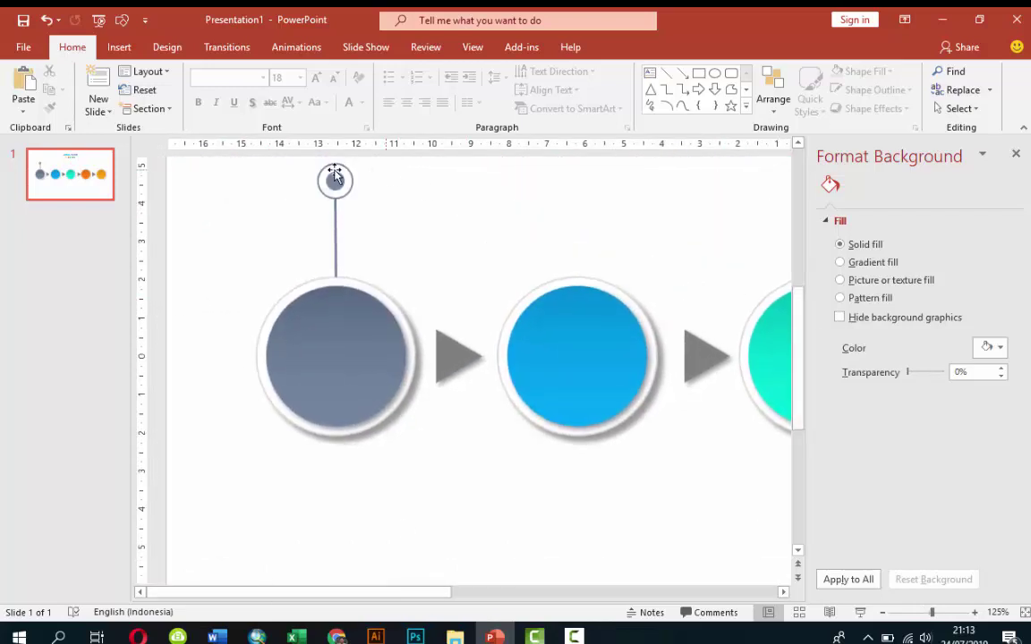
pyautogui.click(334, 177)
pyautogui.keyDown('shift'); pyautogui.click(340, 223); pyautogui.keyUp('shift')
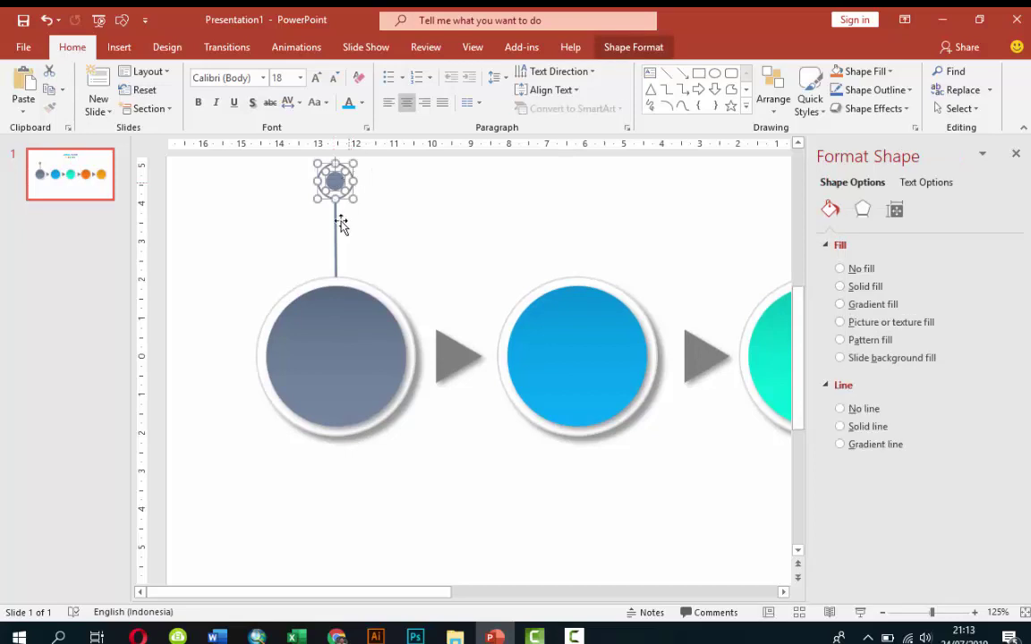
pyautogui.click(400, 228)
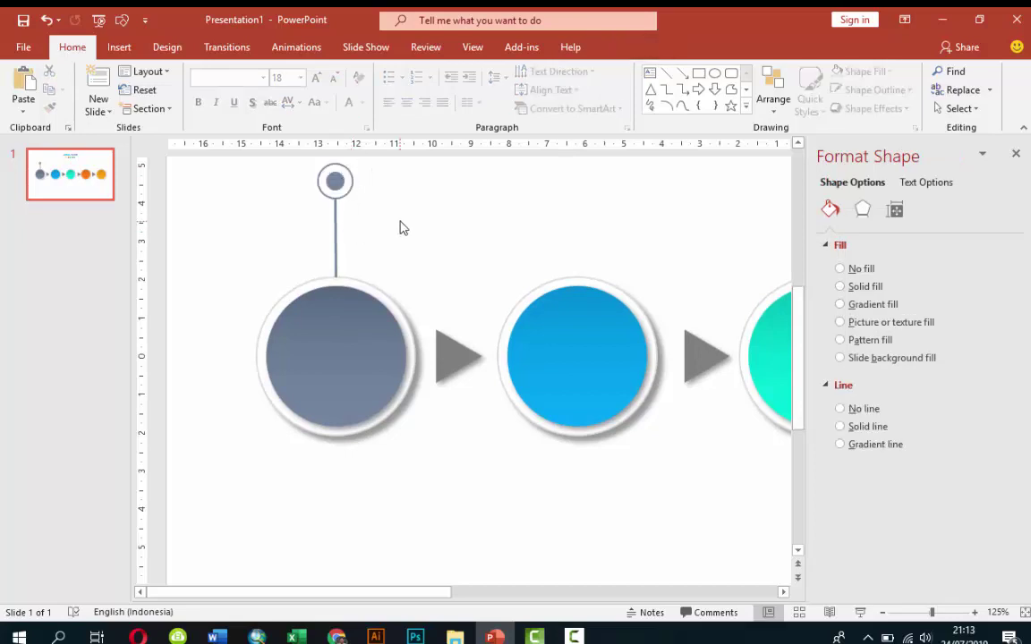
pyautogui.click(366, 178)
pyautogui.scroll(3, 799, 148)
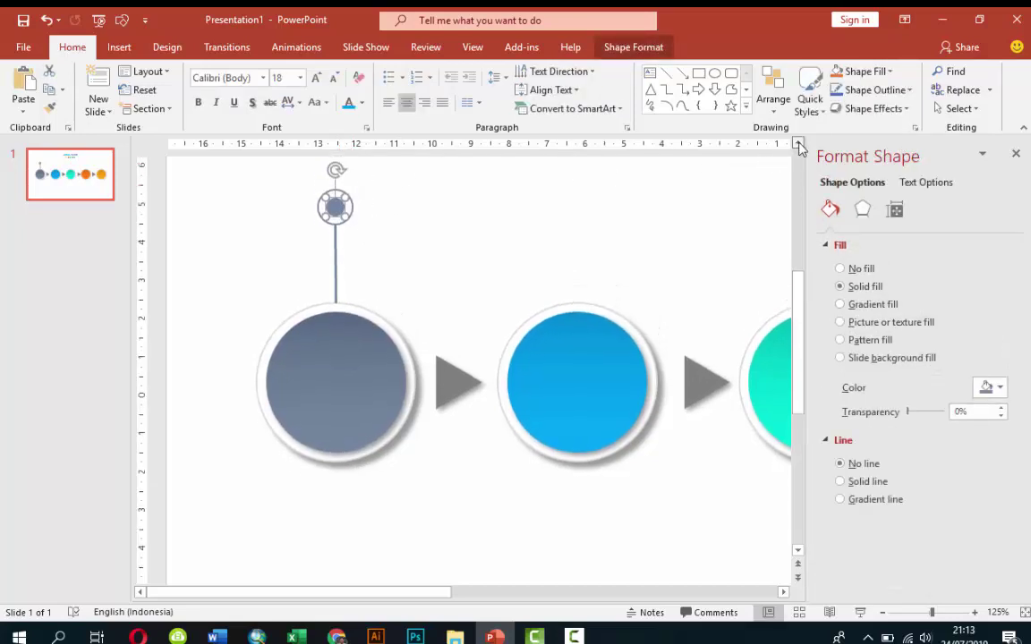
pyautogui.keyDown('ctrl'); pyautogui.scroll(2, 273, 232); pyautogui.keyUp('ctrl')
pyautogui.keyDown('ctrl'); pyautogui.scroll(3, 273, 232); pyautogui.keyUp('ctrl')
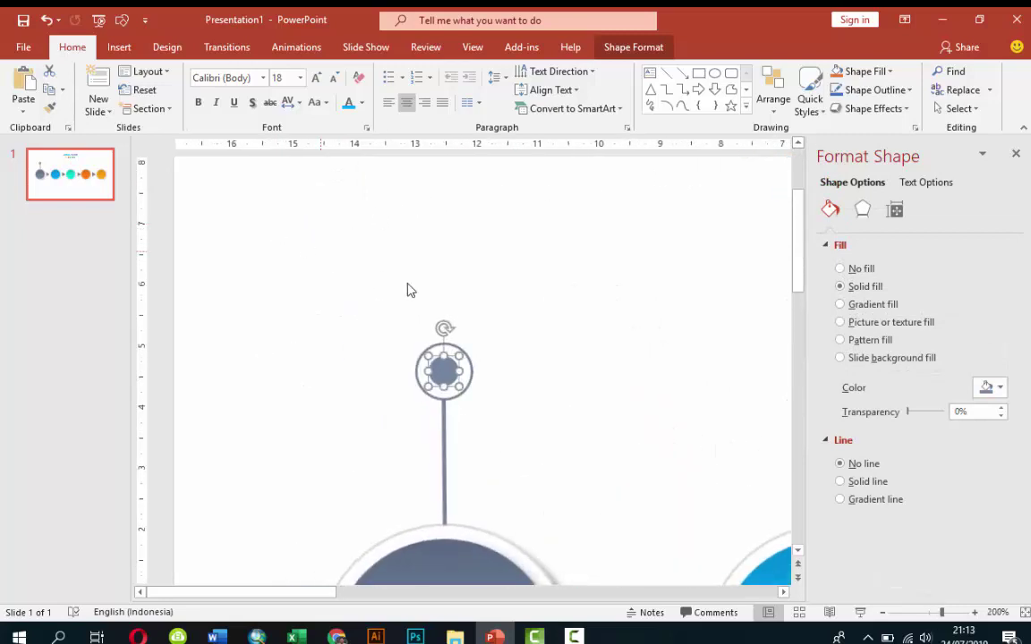
# Shrink the marker's ring slightly and delete the old connecting line below it
pyautogui.click(446, 368)
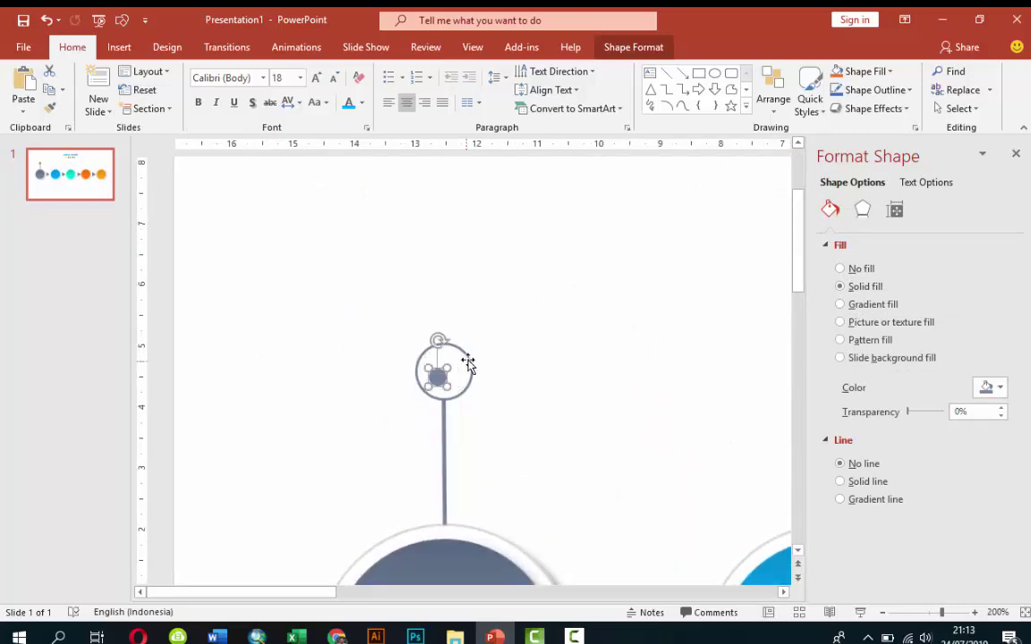
pyautogui.moveTo(474, 343); pyautogui.dragTo(455, 362)
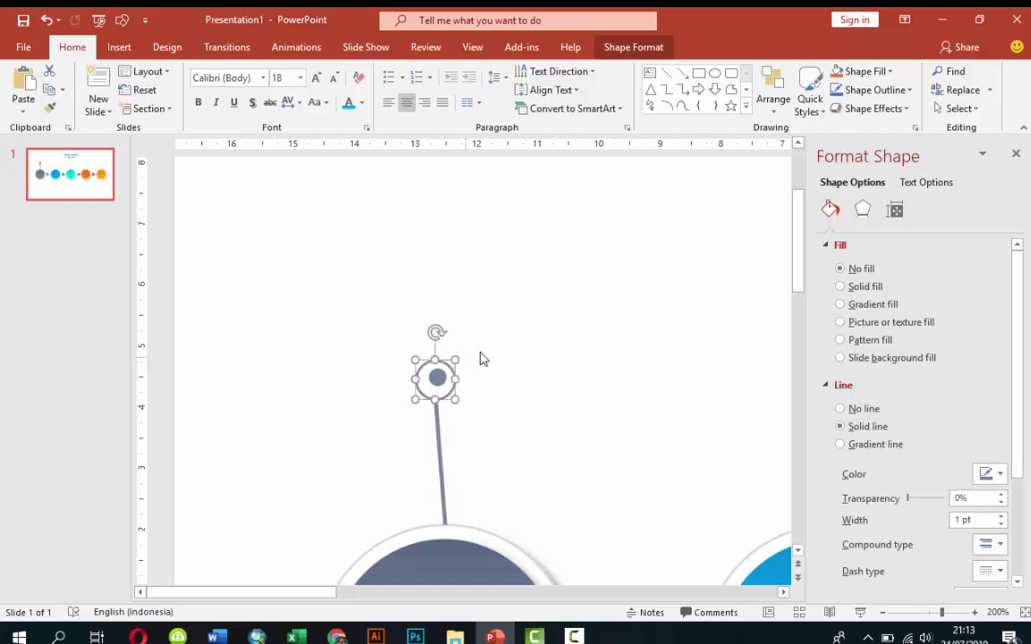
pyautogui.click(460, 387)
pyautogui.click(443, 413)
pyautogui.press('Delete')
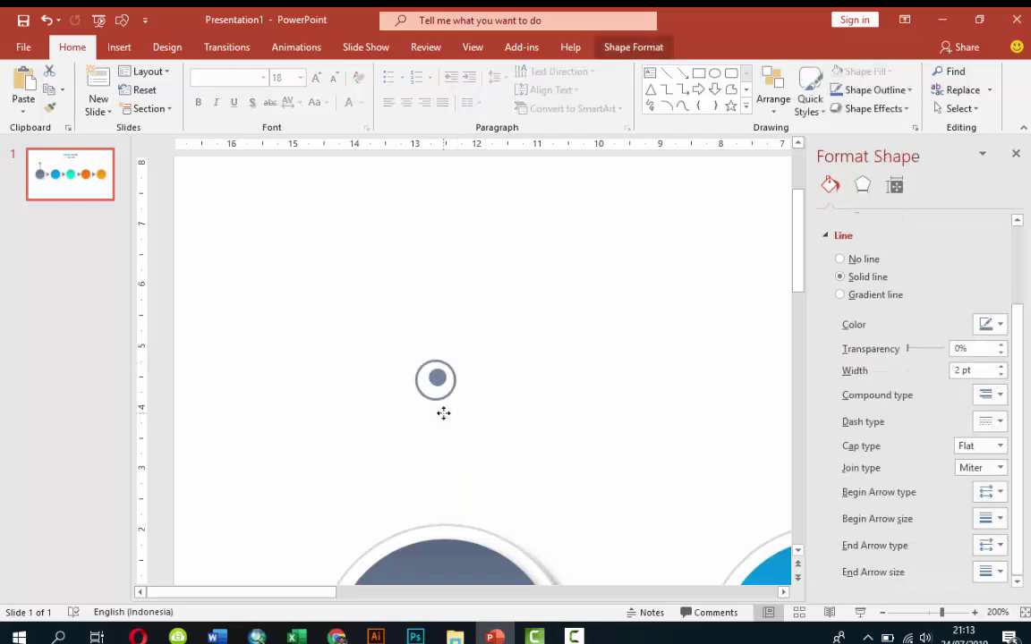
# Shrink the ring further and nudge the marker slightly right and down
pyautogui.click(428, 397)
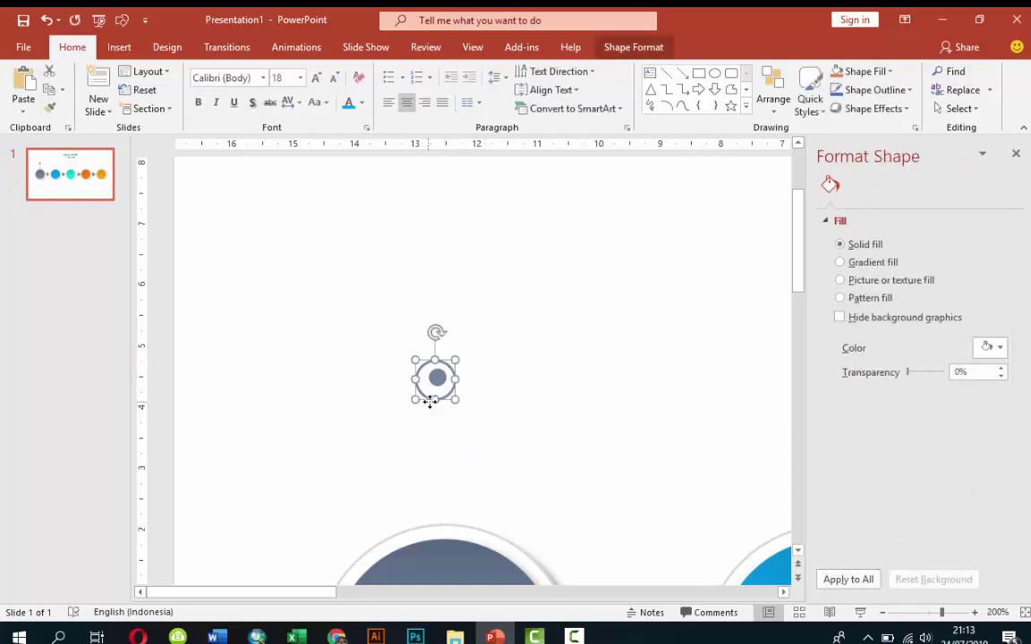
pyautogui.moveTo(413, 400); pyautogui.dragTo(422, 394)
pyautogui.moveTo(421, 395); pyautogui.dragTo(421, 395)
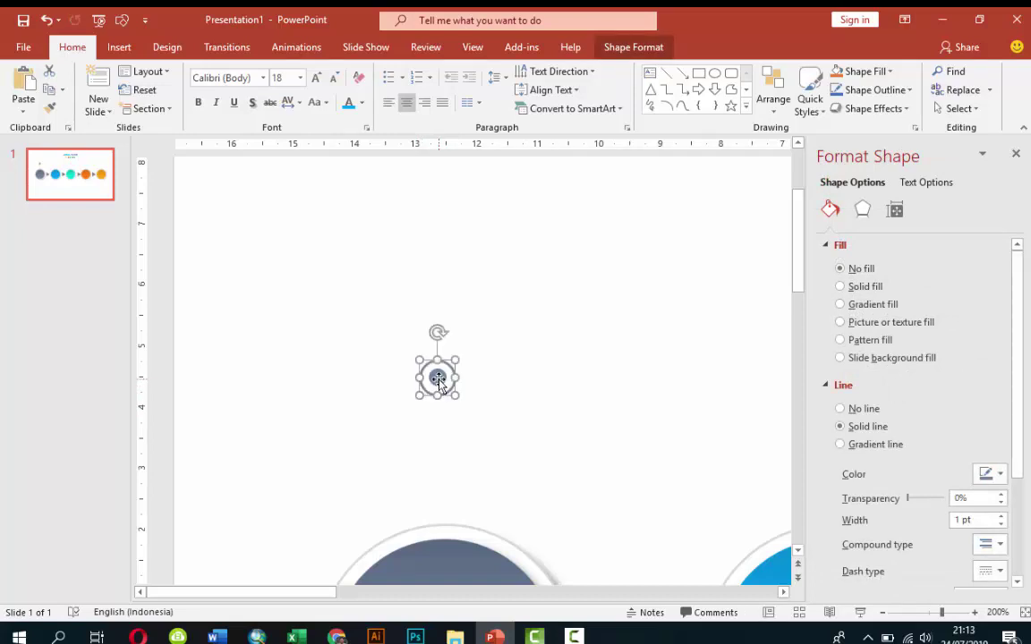
pyautogui.moveTo(438, 380); pyautogui.dragTo(455, 388)
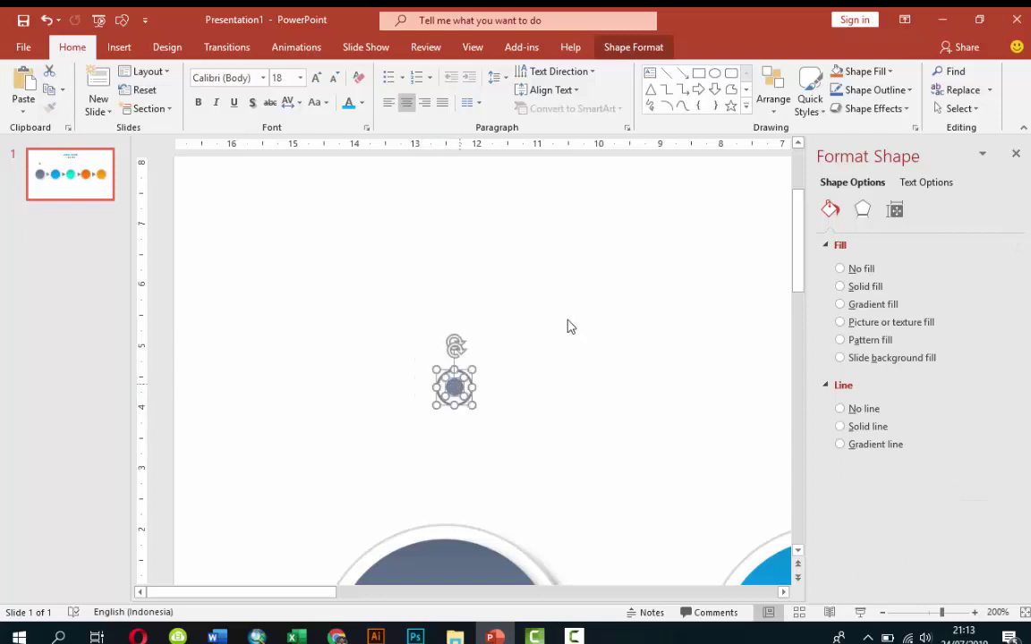
# Align the ring and dot left and middle, then bring up the Shapes gallery
pyautogui.click(661, 46)
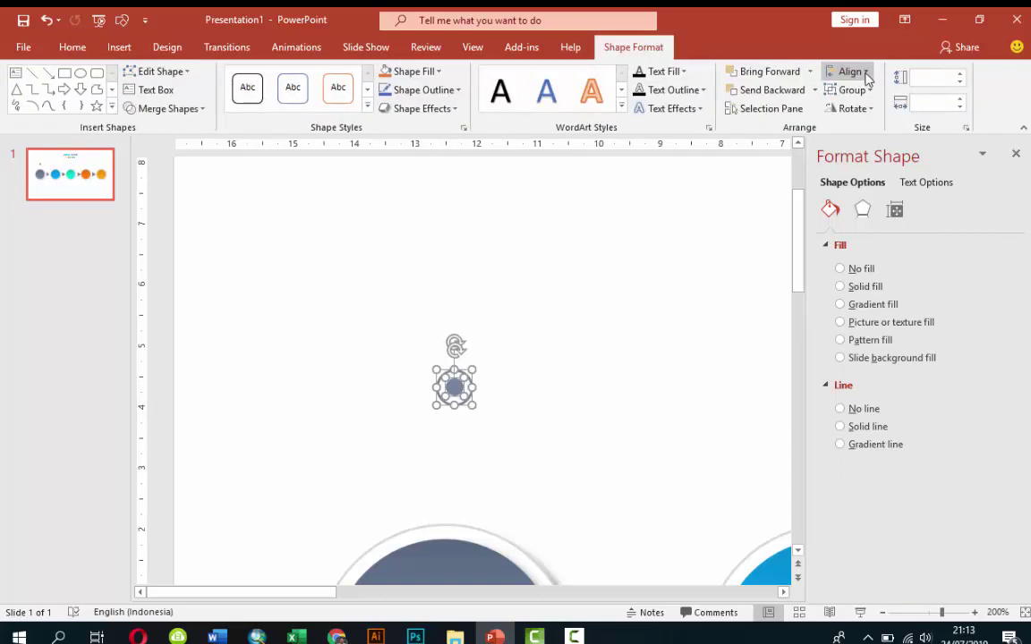
pyautogui.click(850, 72)
pyautogui.click(855, 93)
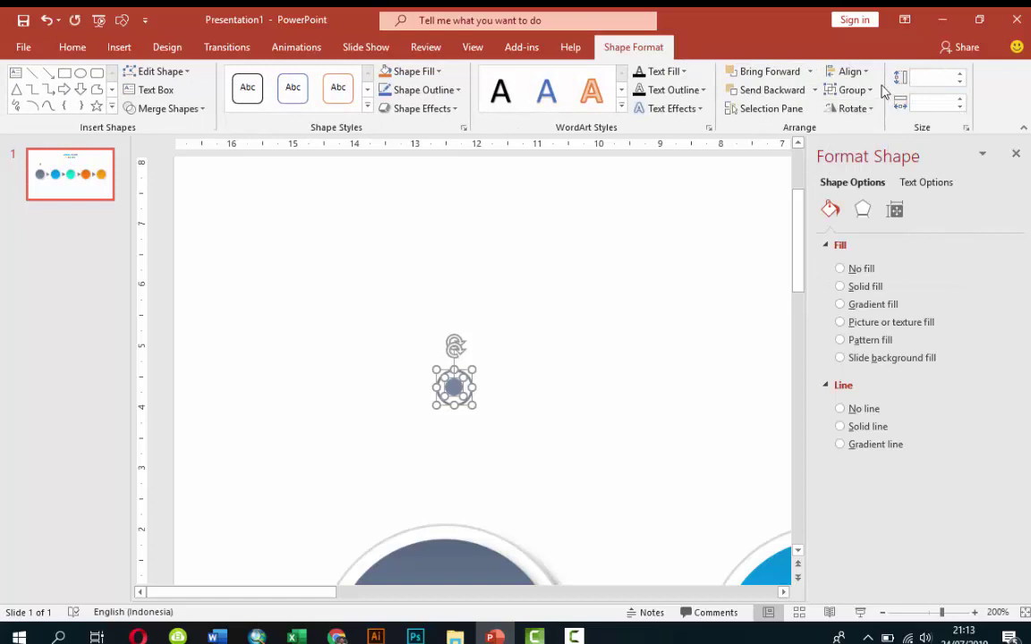
pyautogui.click(850, 71)
pyautogui.click(872, 170)
pyautogui.click(621, 327)
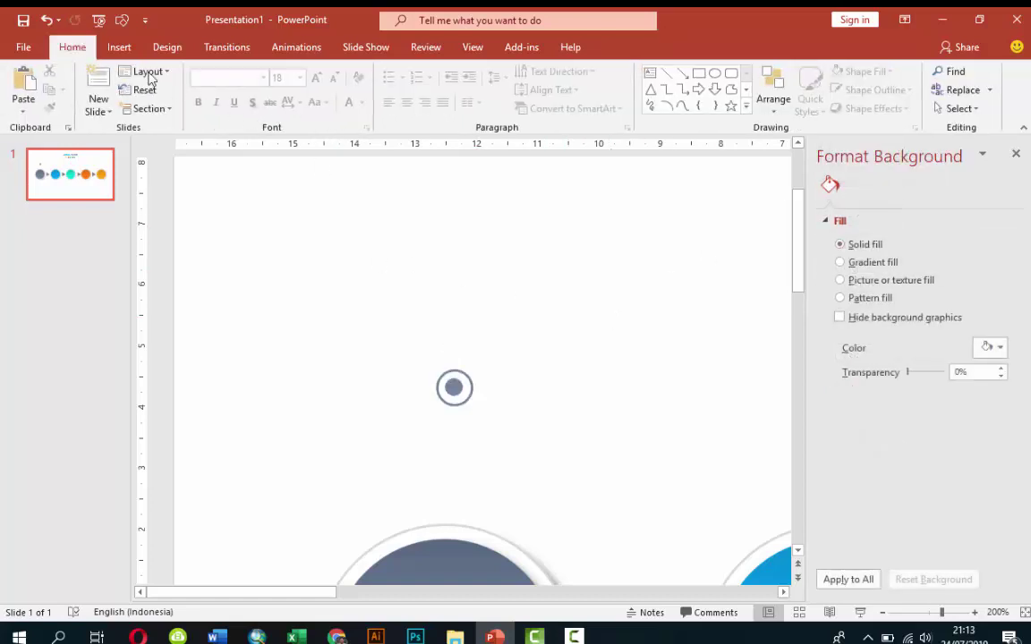
pyautogui.click(119, 46)
pyautogui.click(296, 90)
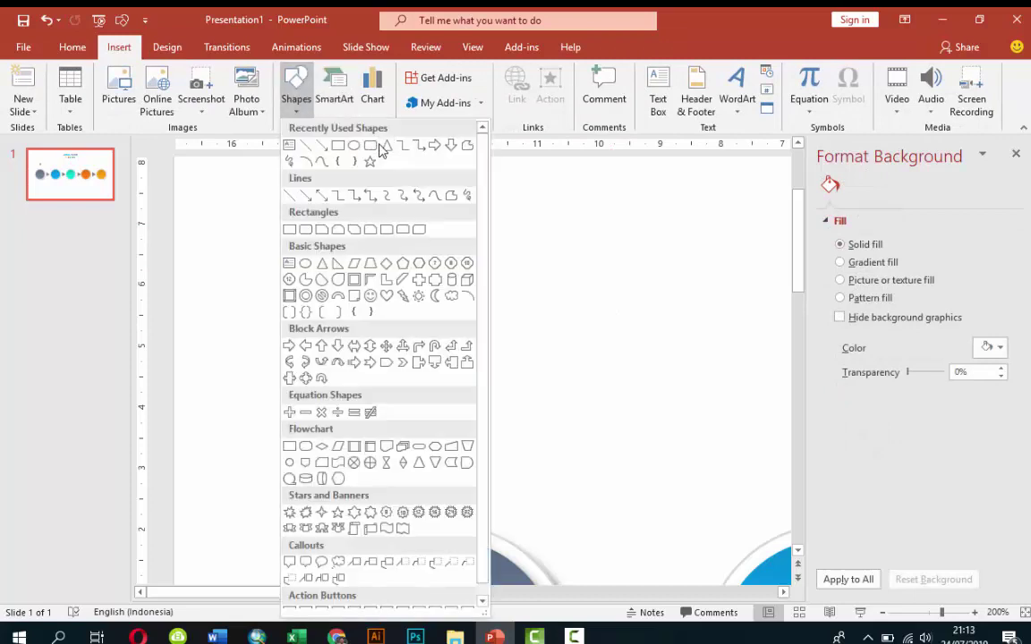
# Draw a vertical line up from the grey circle's top and set its width to 1 pt
pyautogui.click(302, 145)
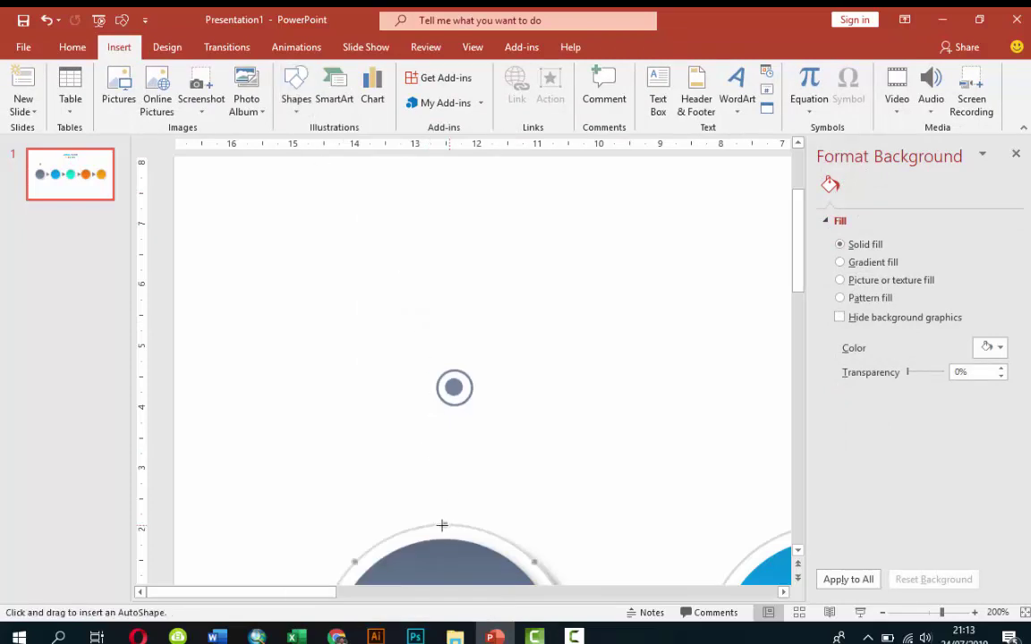
pyautogui.moveTo(445, 523); pyautogui.dragTo(444, 436)
pyautogui.scroll(-5, 898, 455)
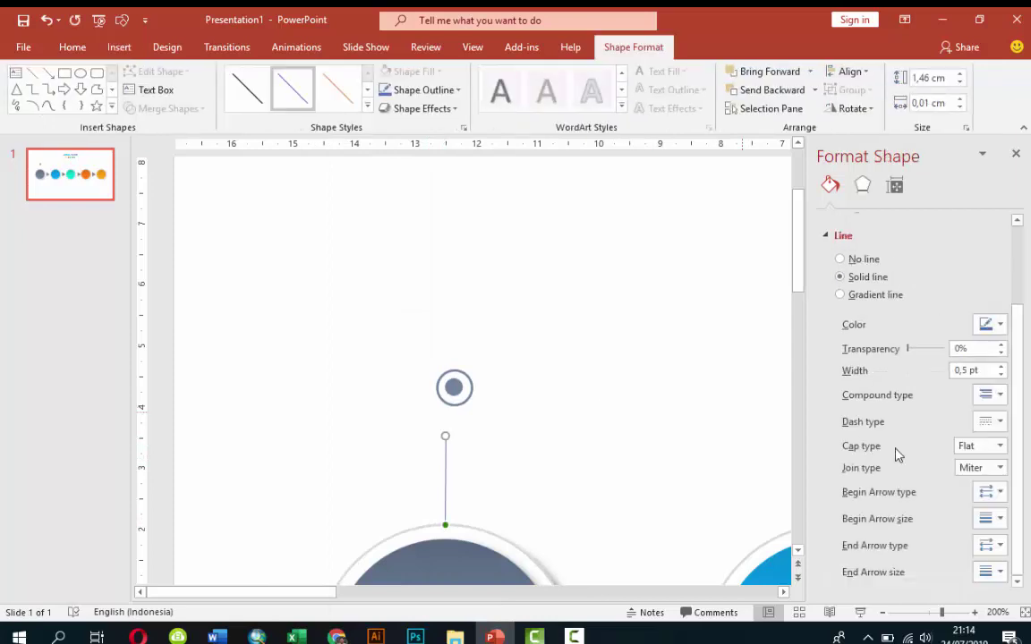
pyautogui.click(1002, 368)
pyautogui.click(1002, 368)
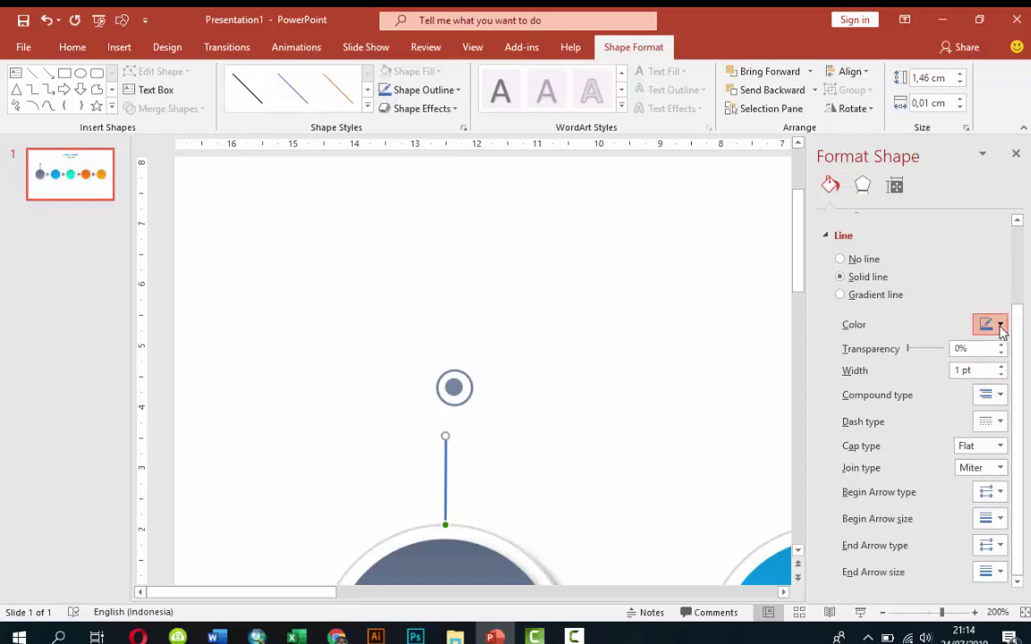
# Make the new connector line grey and move the ring down onto its top end
pyautogui.click(999, 325)
pyautogui.click(901, 486)
pyautogui.click(609, 391)
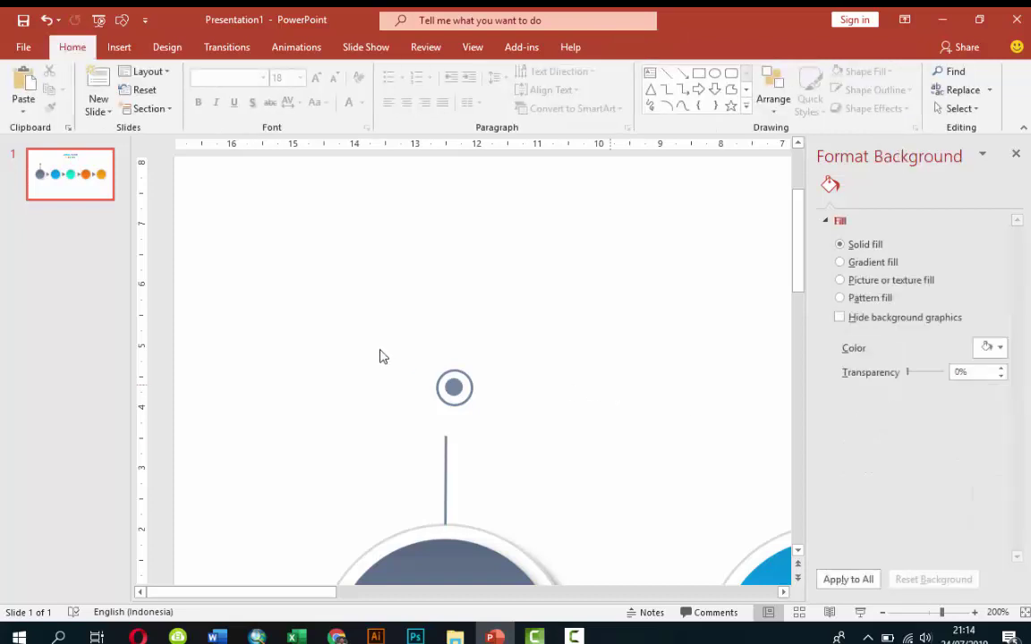
pyautogui.moveTo(425, 362); pyautogui.dragTo(523, 449)
pyautogui.moveTo(474, 391); pyautogui.dragTo(464, 414)
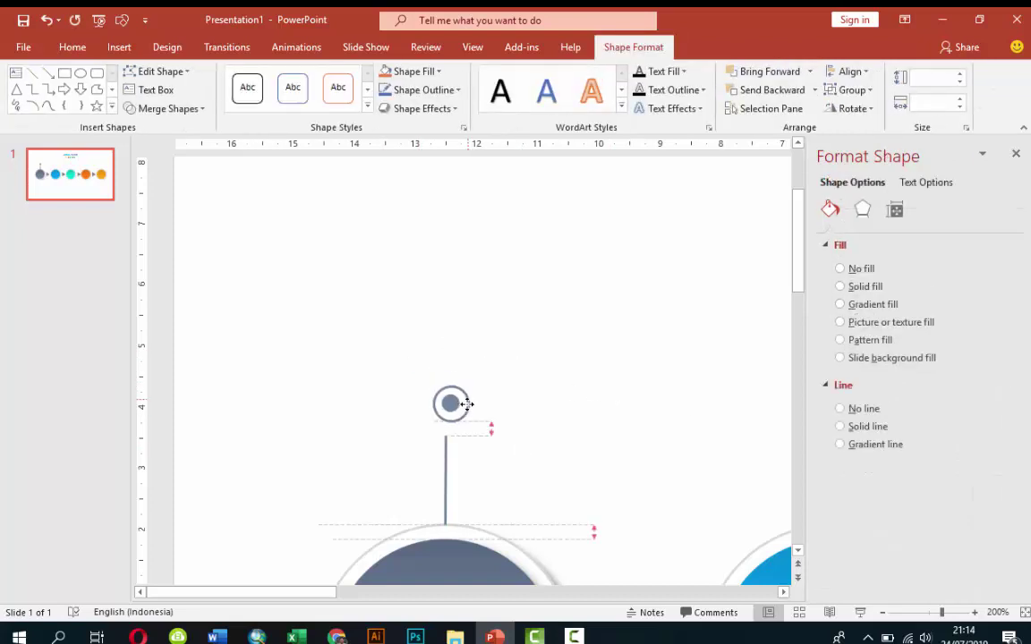
pyautogui.click(542, 405)
pyautogui.scroll(-6, 533, 405)
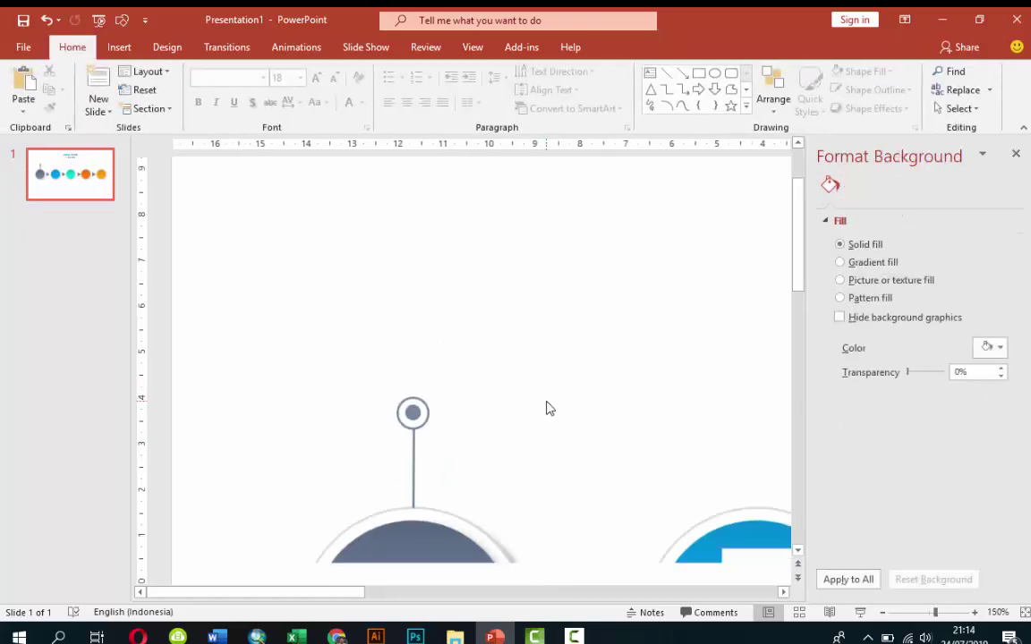
pyautogui.scroll(-5, 529, 403)
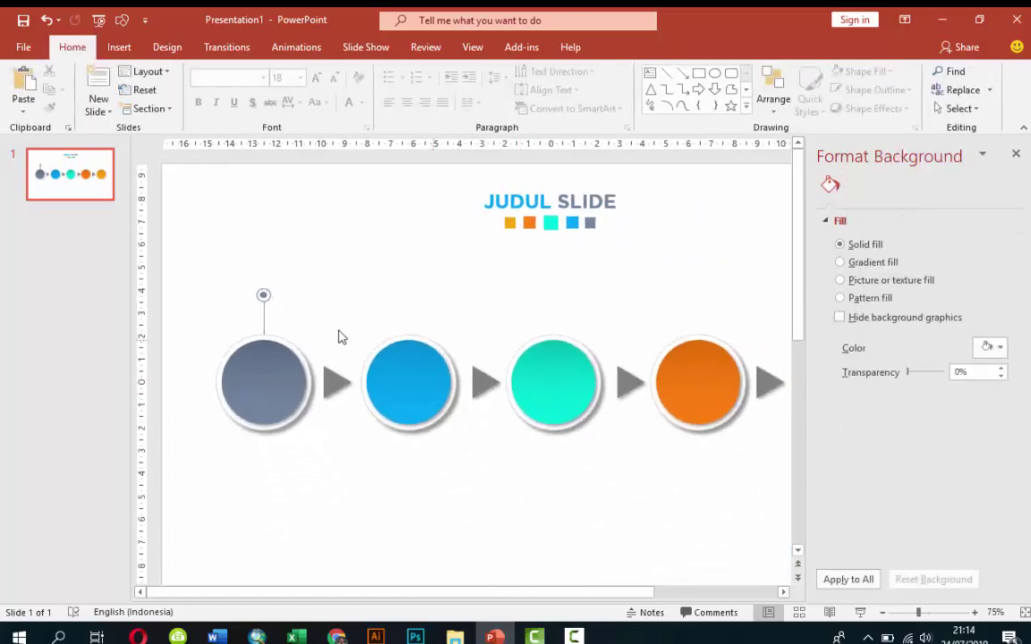
# Select the ring and line together and drag out a copy of the marker
pyautogui.click(265, 324)
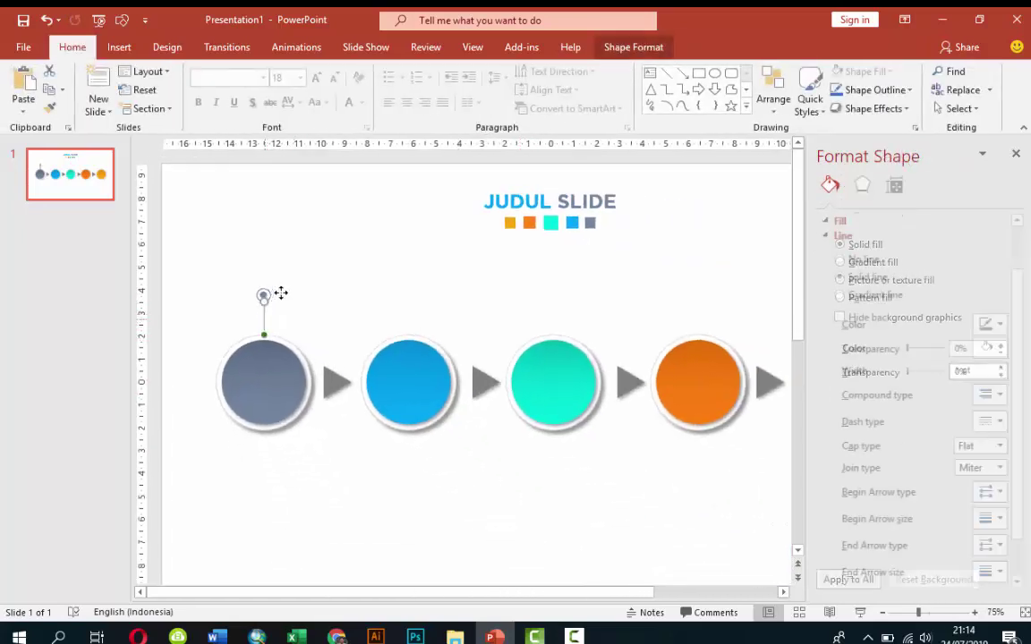
pyautogui.scroll(7, 264, 296)
pyautogui.click(370, 325)
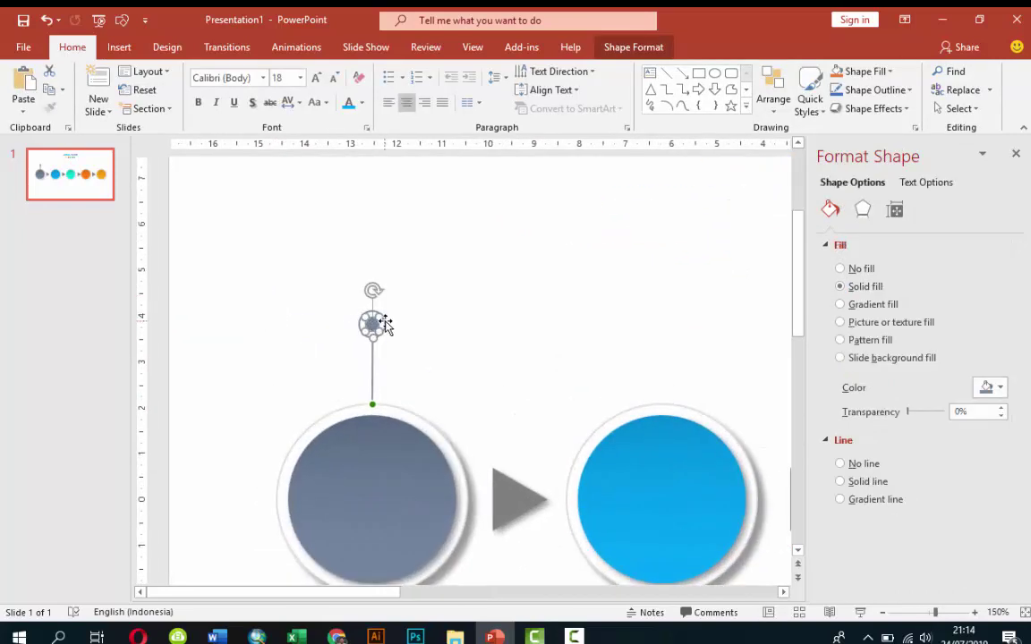
pyautogui.keyDown('shift'); pyautogui.click(385, 320); pyautogui.keyUp('shift')
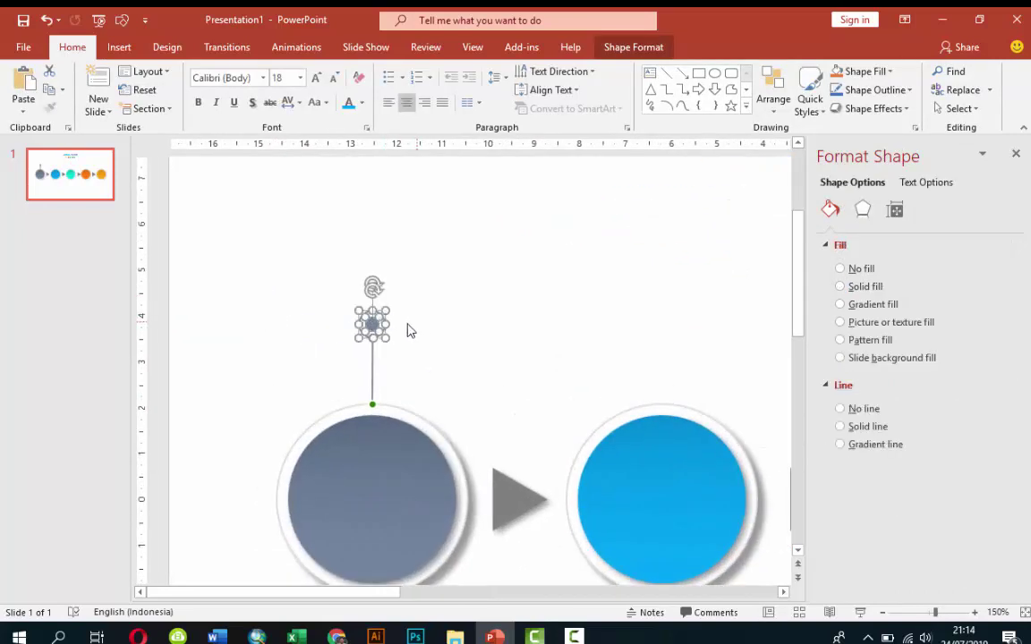
pyautogui.moveTo(384, 339); pyautogui.dragTo(403, 380)
pyautogui.scroll(-5, 421, 390)
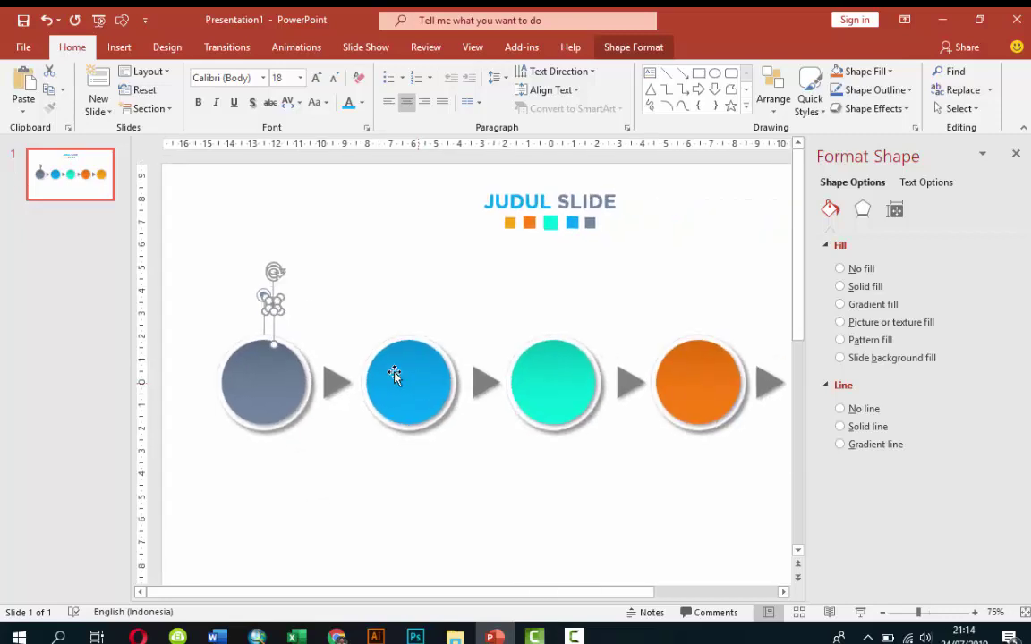
# Place the marker copy above the teal circle
pyautogui.moveTo(273, 329); pyautogui.dragTo(552, 313)
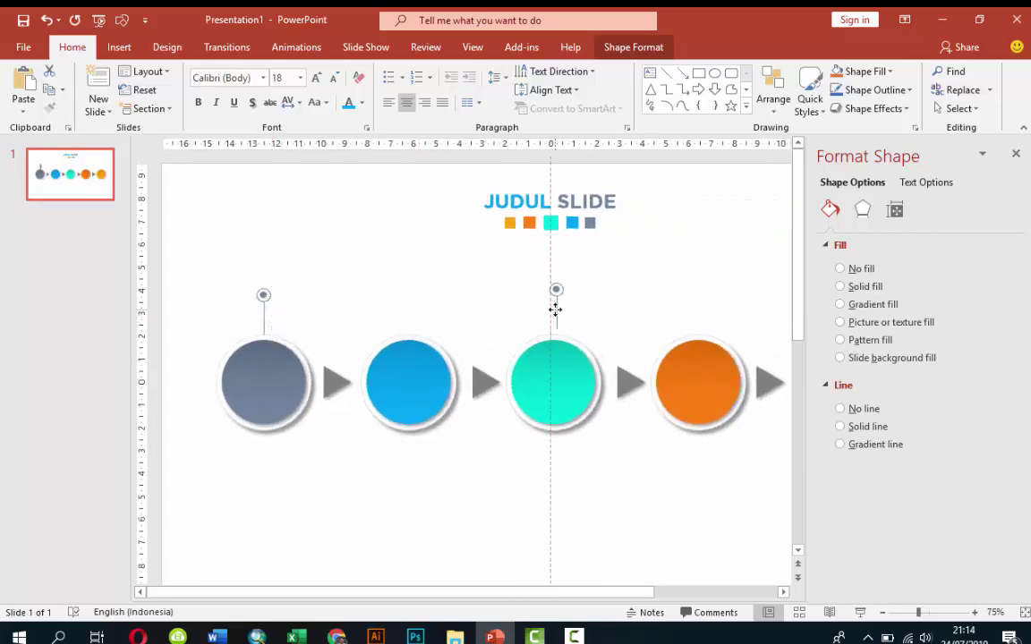
pyautogui.click(559, 318)
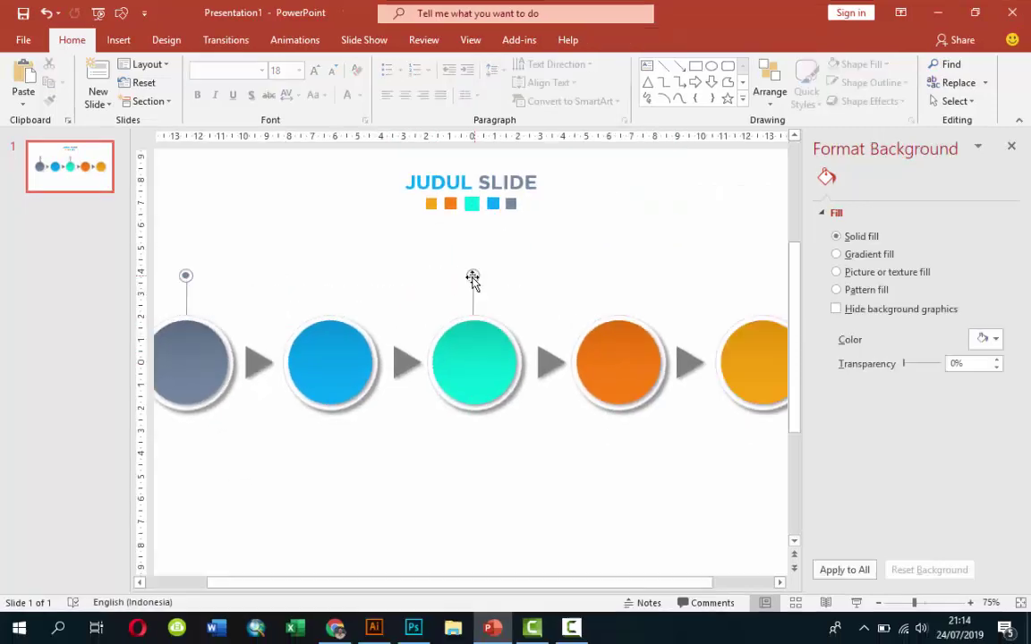
pyautogui.click(484, 279)
pyautogui.keyDown('ctrl'); pyautogui.scroll(1, 502, 299); pyautogui.keyUp('ctrl')
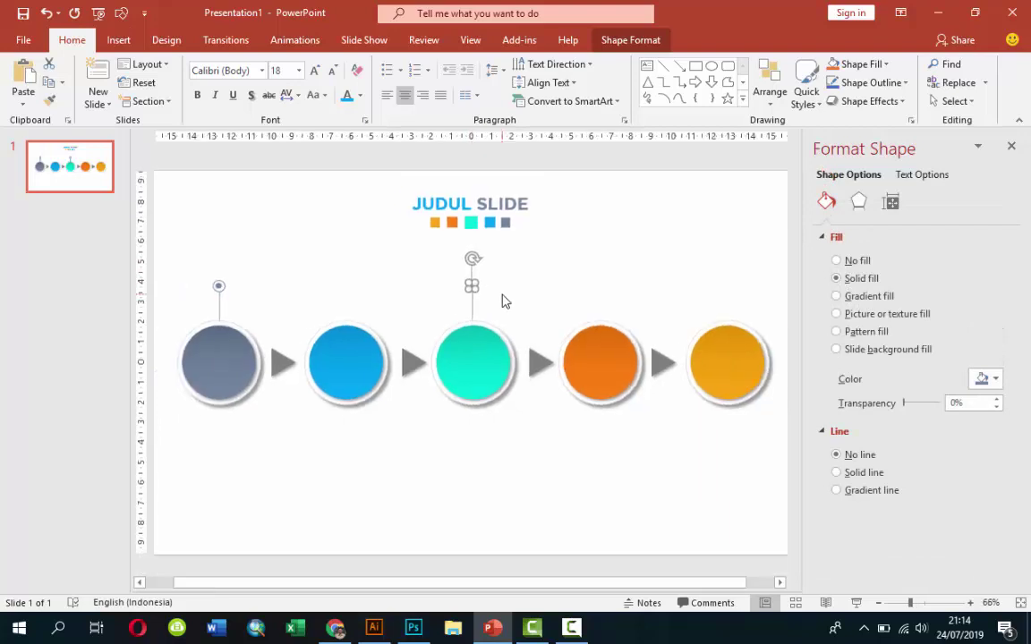
pyautogui.keyDown('ctrl'); pyautogui.scroll(1, 500, 299); pyautogui.keyUp('ctrl')
pyautogui.keyDown('ctrl'); pyautogui.scroll(2, 491, 299); pyautogui.keyUp('ctrl')
pyautogui.keyDown('ctrl'); pyautogui.scroll(1, 483, 313); pyautogui.keyUp('ctrl')
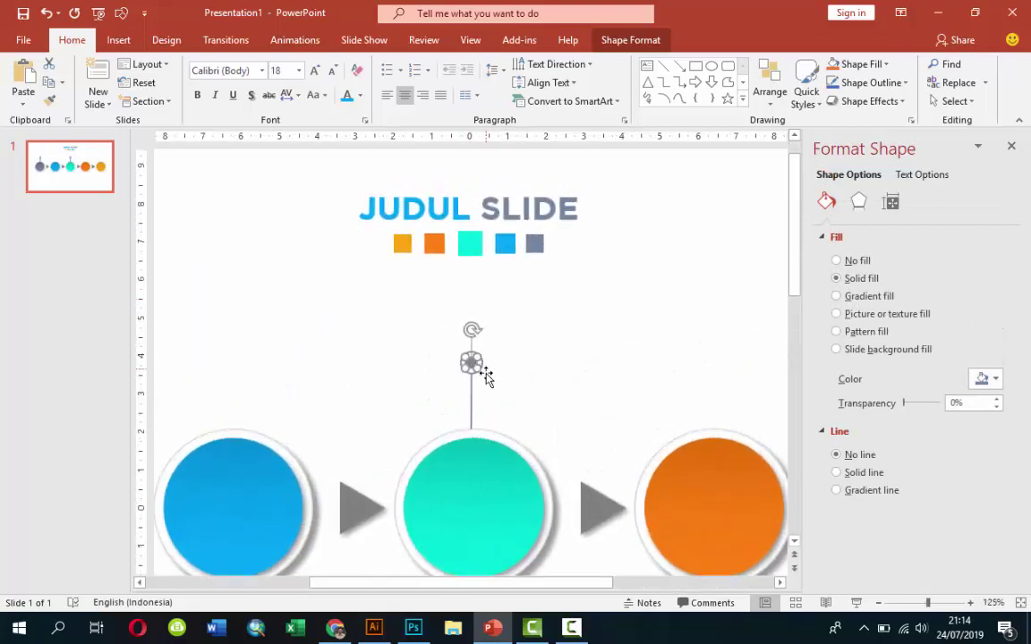
pyautogui.keyDown('ctrl'); pyautogui.scroll(2, 501, 385); pyautogui.keyUp('ctrl')
pyautogui.click(496, 375)
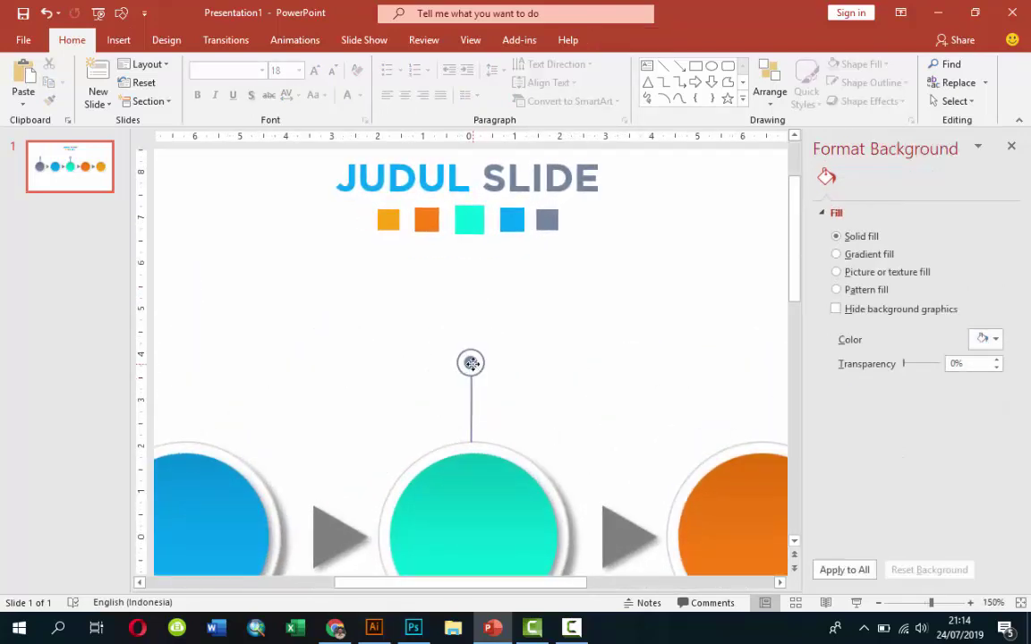
# Duplicate the teal marker's ring and line with Ctrl+D and move the copy above the yellow circle
pyautogui.click(473, 378)
pyautogui.keyDown('shift'); pyautogui.click(471, 386); pyautogui.keyUp('shift')
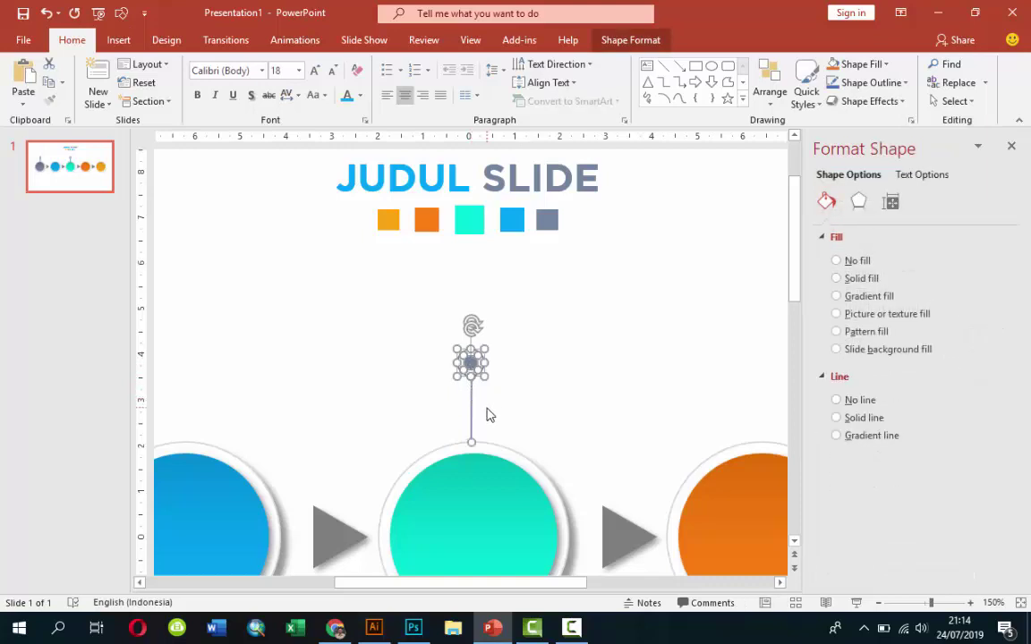
pyautogui.hotkey('ctrl', 'd')
pyautogui.keyDown('ctrl'); pyautogui.scroll(-2, 493, 425); pyautogui.keyUp('ctrl')
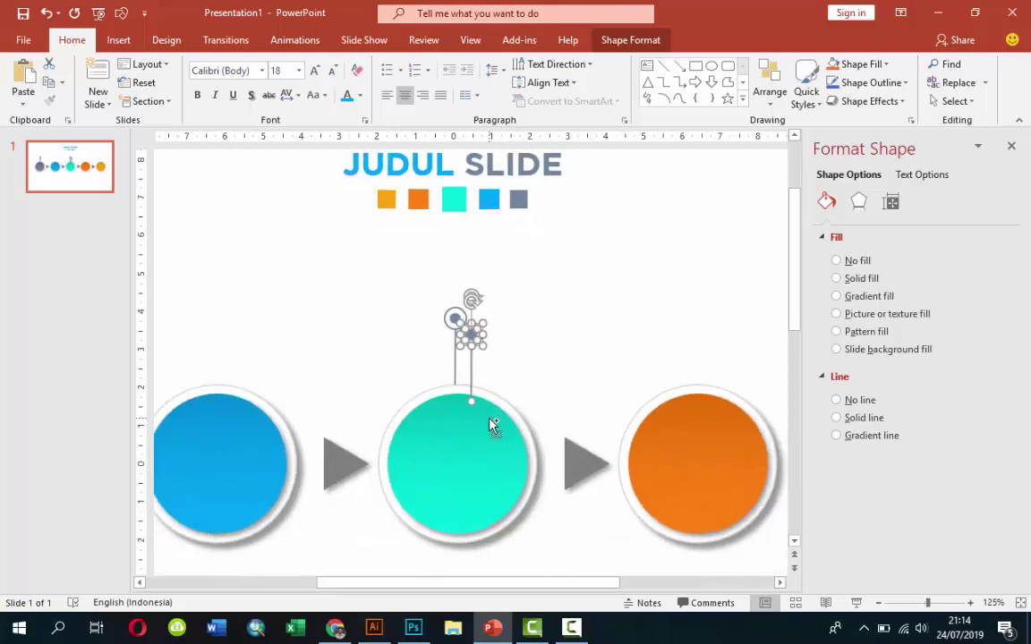
pyautogui.keyDown('ctrl'); pyautogui.scroll(-1, 493, 425); pyautogui.keyUp('ctrl')
pyautogui.moveTo(475, 366); pyautogui.dragTo(657, 358)
pyautogui.keyDown('ctrl'); pyautogui.scroll(-3, 659, 361); pyautogui.keyUp('ctrl')
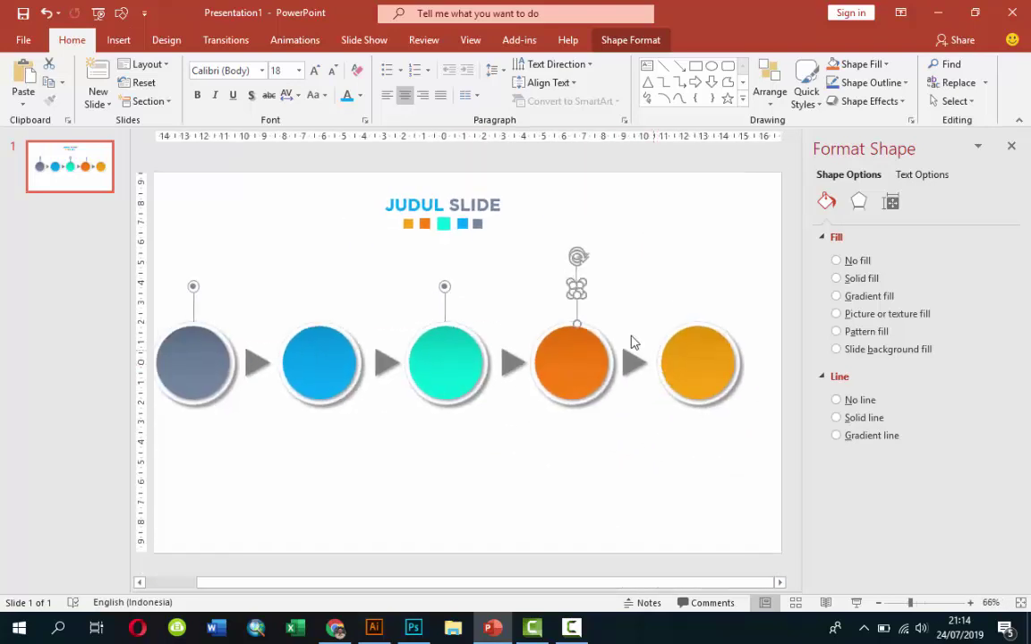
pyautogui.moveTo(590, 310)
pyautogui.mouseDown()
pyautogui.moveTo(690, 298)
pyautogui.moveTo(695, 310)
pyautogui.mouseUp()
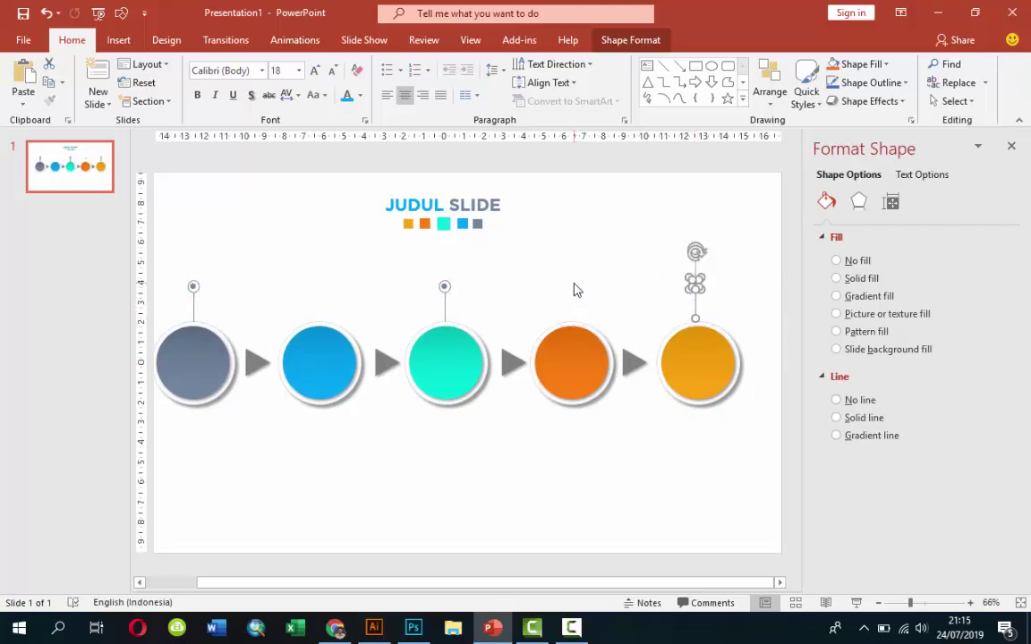
pyautogui.hscroll(3, 577, 290)
pyautogui.hscroll(2, 577, 290)
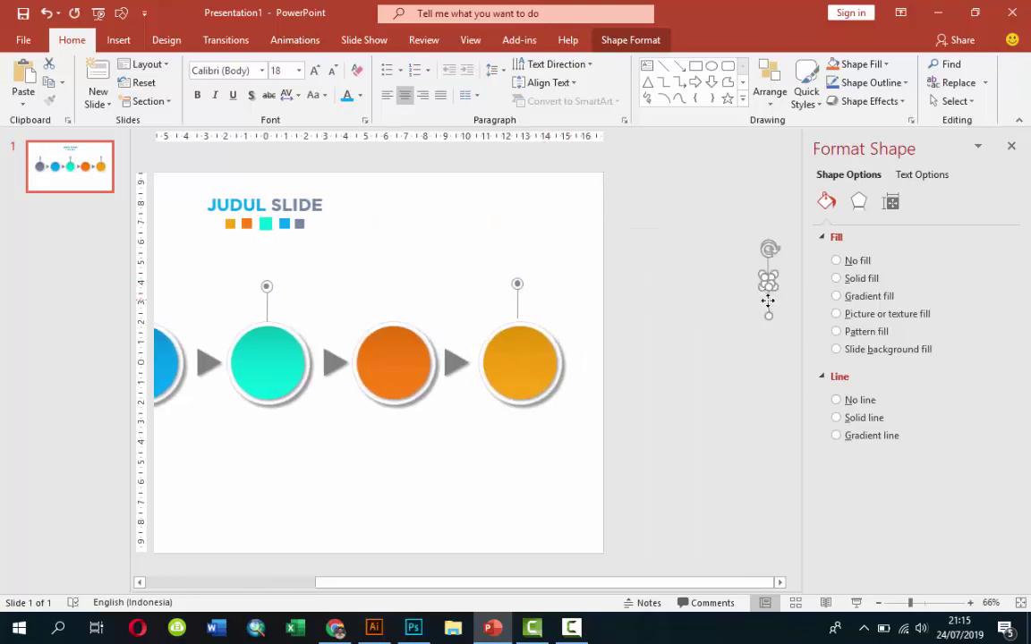
# Move the spare marker below the orange circle and flip it vertically so the ring hangs underneath
pyautogui.moveTo(768, 301); pyautogui.dragTo(403, 438)
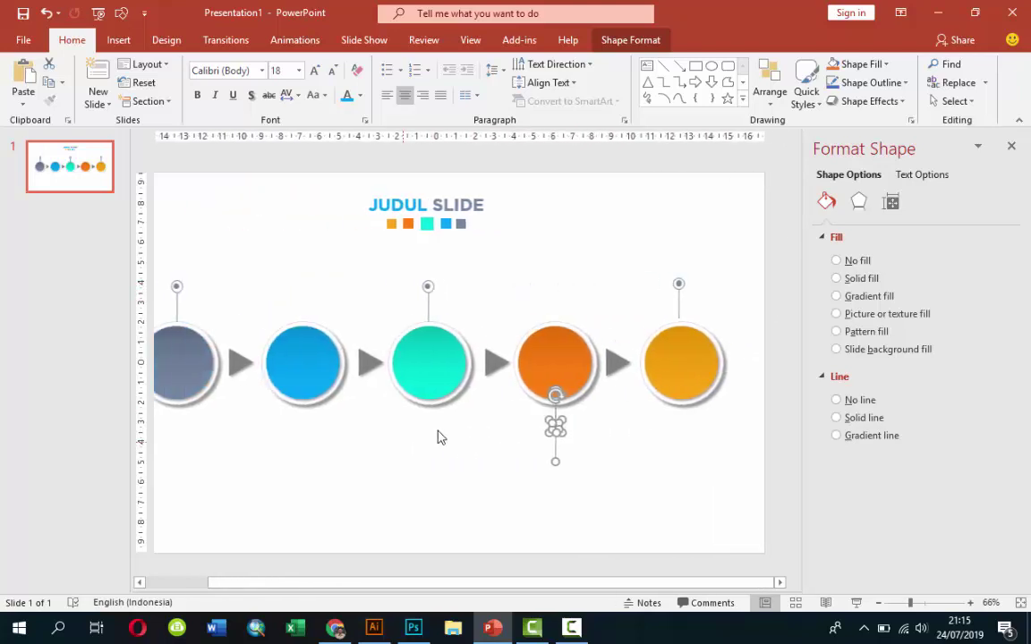
pyautogui.click(630, 39)
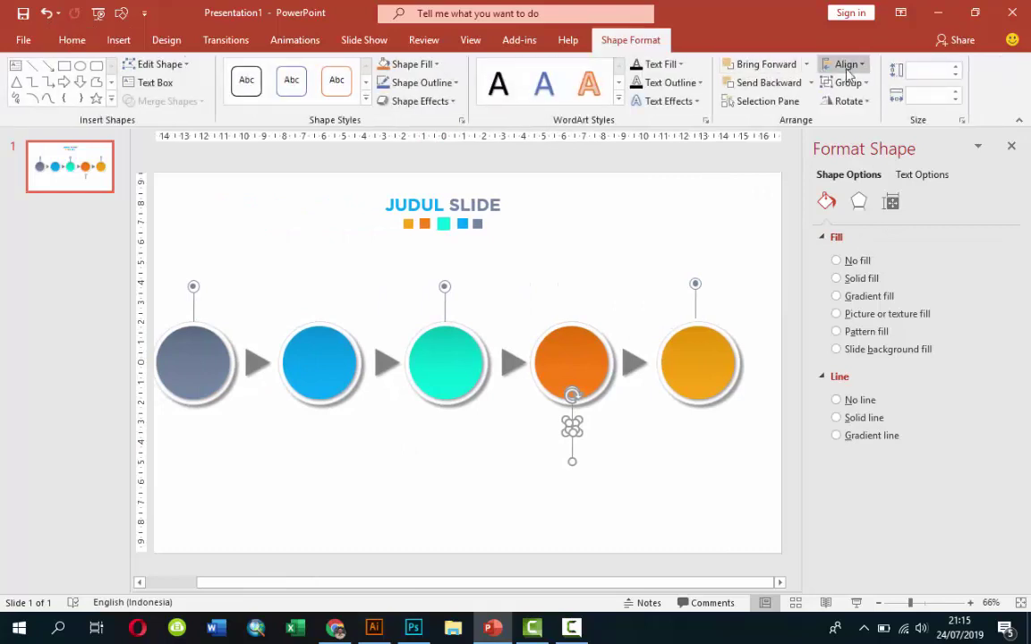
pyautogui.click(847, 65)
pyautogui.click(847, 65)
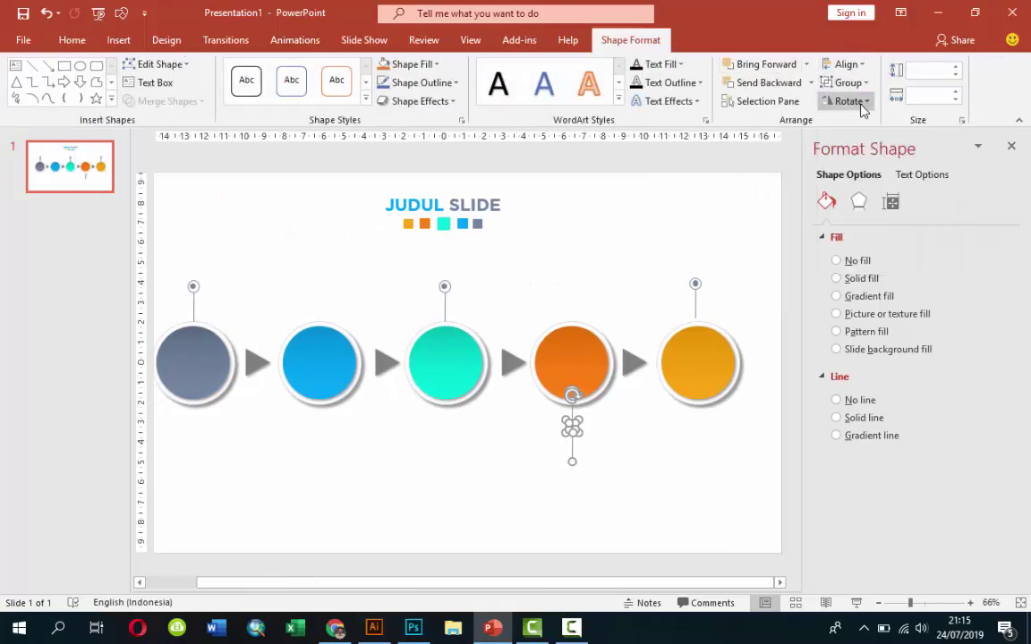
pyautogui.click(862, 105)
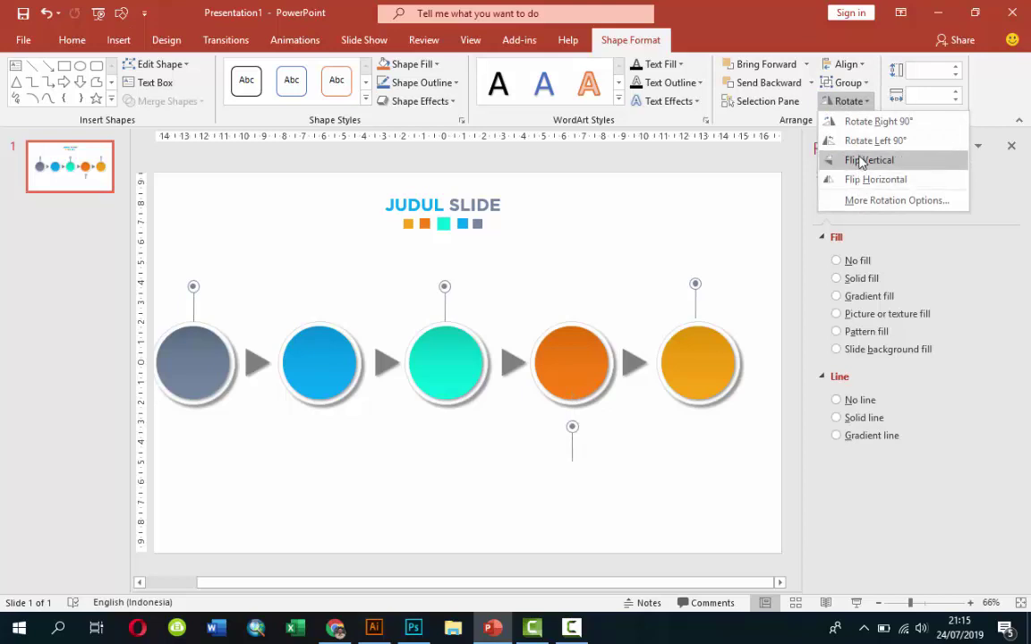
pyautogui.click(859, 161)
pyautogui.click(673, 430)
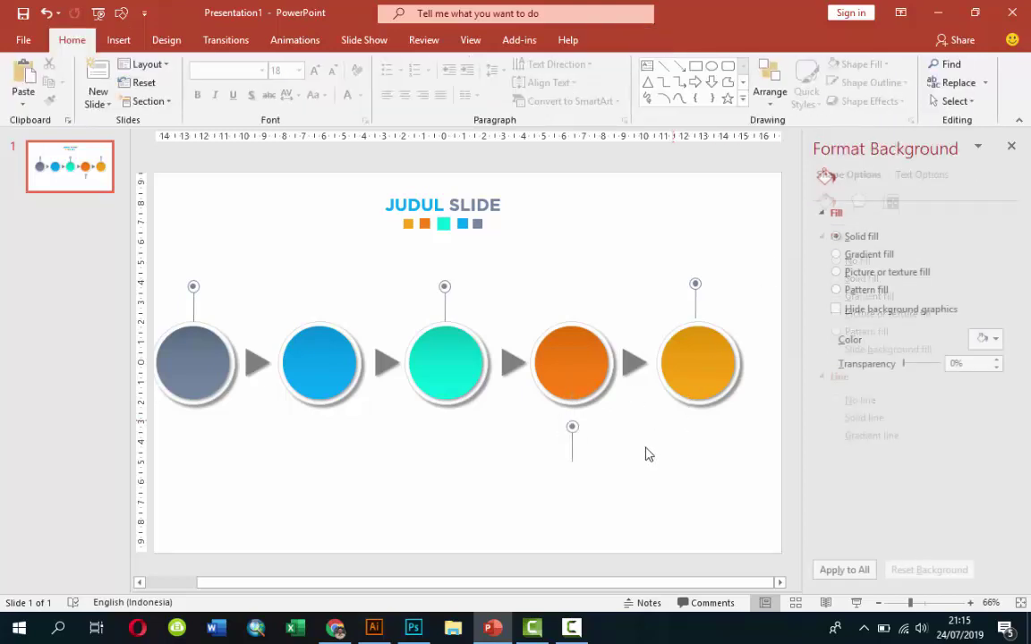
pyautogui.keyDown('ctrl'); pyautogui.scroll(1, 628, 467); pyautogui.keyUp('ctrl')
# Raise the lower marker to touch the orange circle, with its ring centred at the line's bottom
pyautogui.keyDown('ctrl'); pyautogui.scroll(2, 626, 470); pyautogui.keyUp('ctrl')
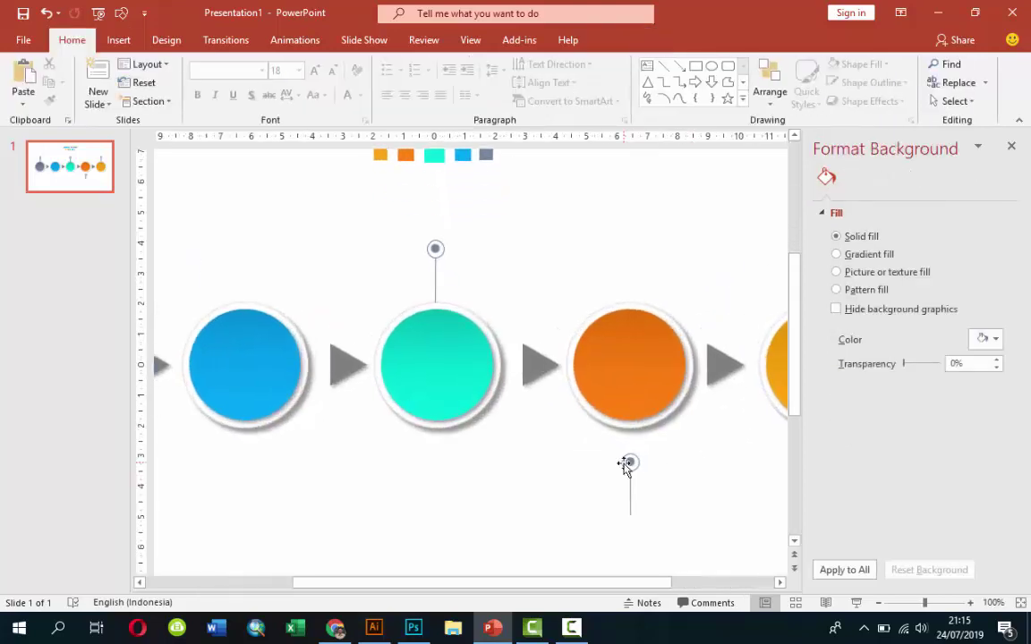
pyautogui.click(633, 490)
pyautogui.moveTo(631, 475); pyautogui.dragTo(640, 451)
pyautogui.keyDown('ctrl'); pyautogui.scroll(3, 698, 483); pyautogui.keyUp('ctrl')
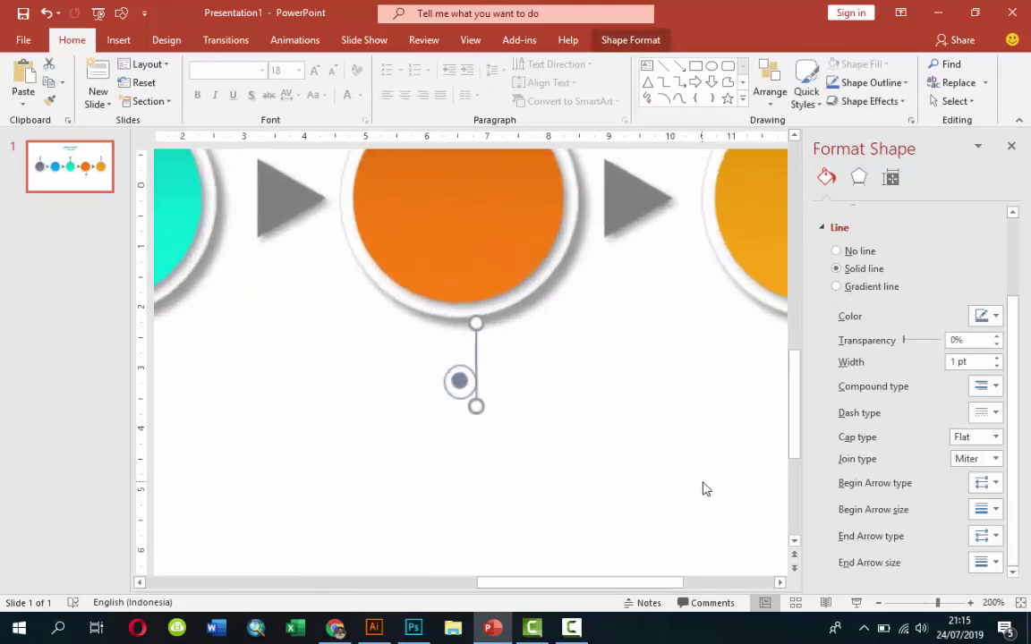
pyautogui.click(456, 385)
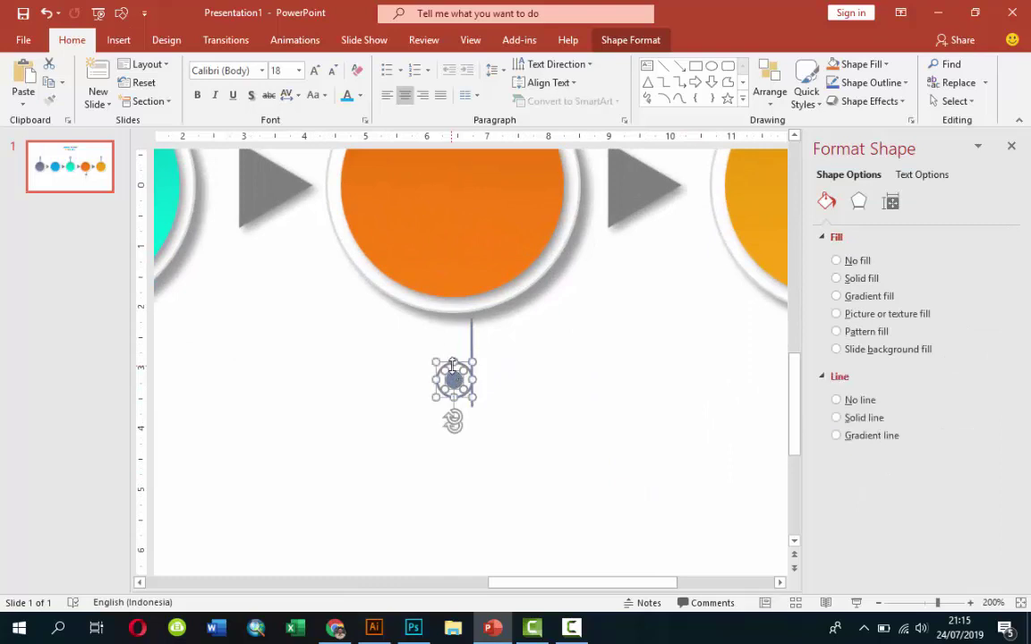
pyautogui.moveTo(462, 378); pyautogui.dragTo(479, 423)
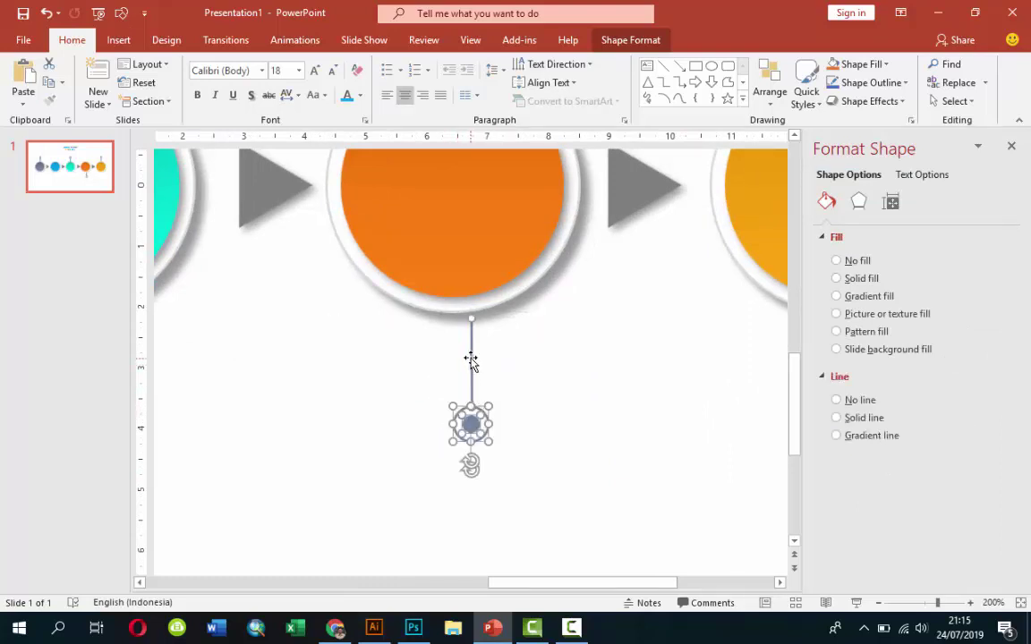
pyautogui.moveTo(451, 358); pyautogui.dragTo(447, 356)
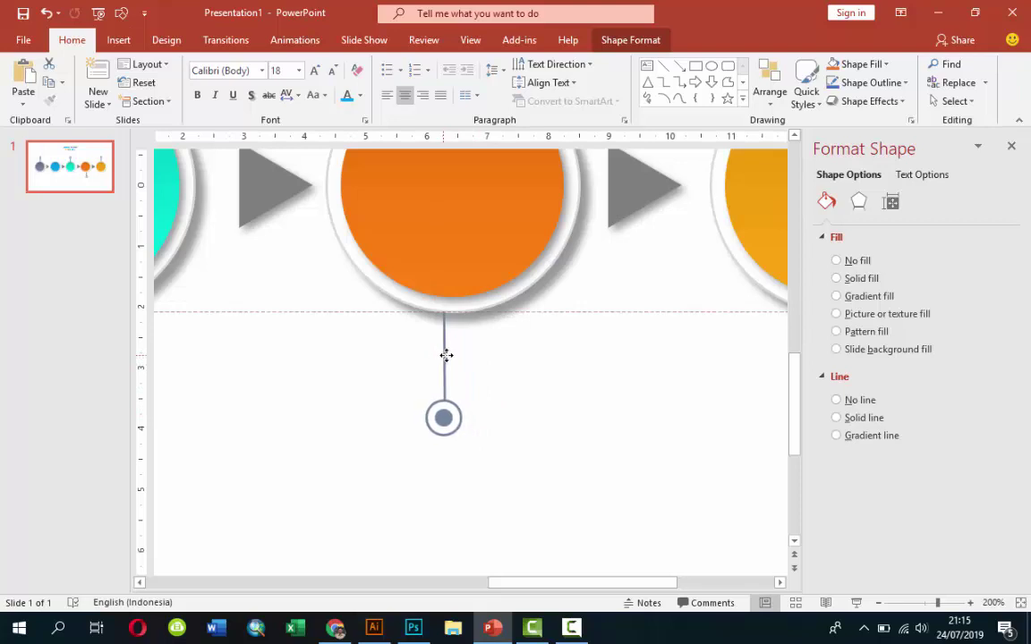
# Copy the hanging marker to beneath the blue circle
pyautogui.scroll(-5, 464, 360)
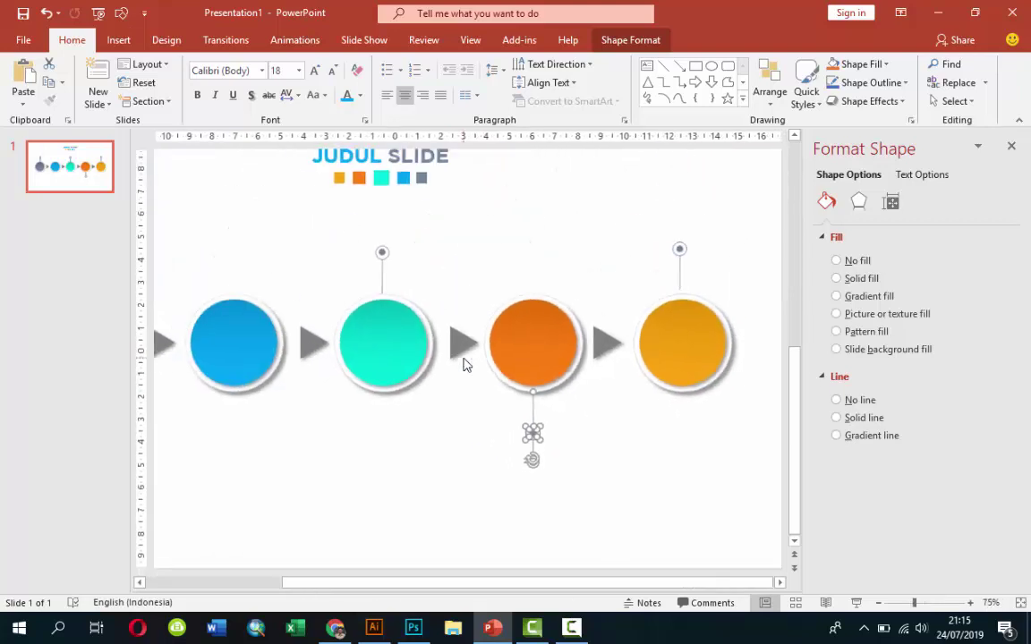
pyautogui.scroll(-1, 558, 417)
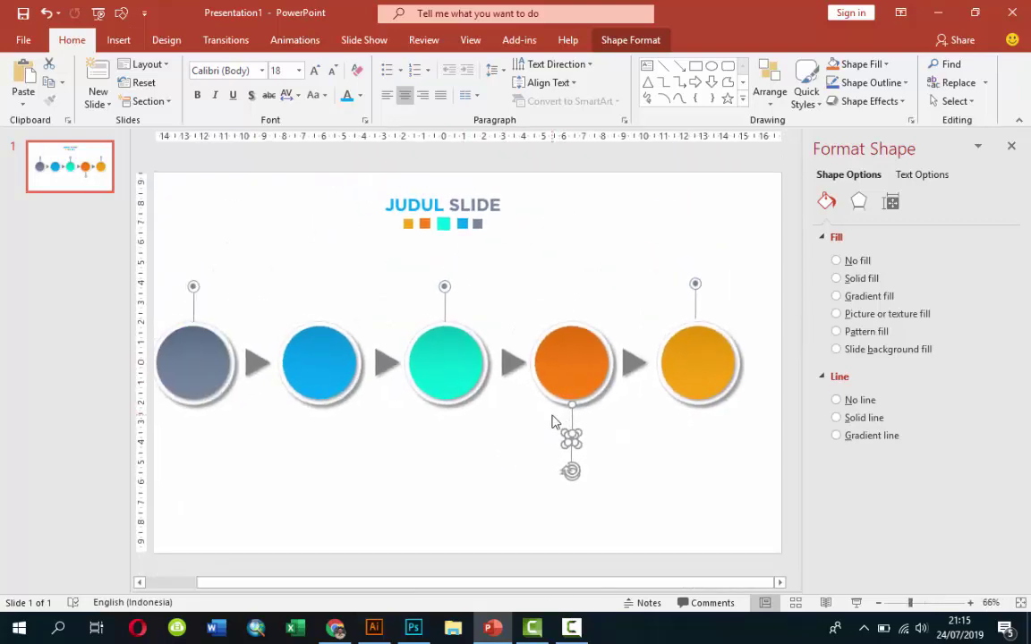
pyautogui.moveTo(577, 428)
pyautogui.mouseDown()
pyautogui.moveTo(586, 436)
pyautogui.moveTo(323, 422)
pyautogui.mouseUp()
# Under the blue circle, move the copied marker's ring up onto the connector's lower end
pyautogui.click(406, 444)
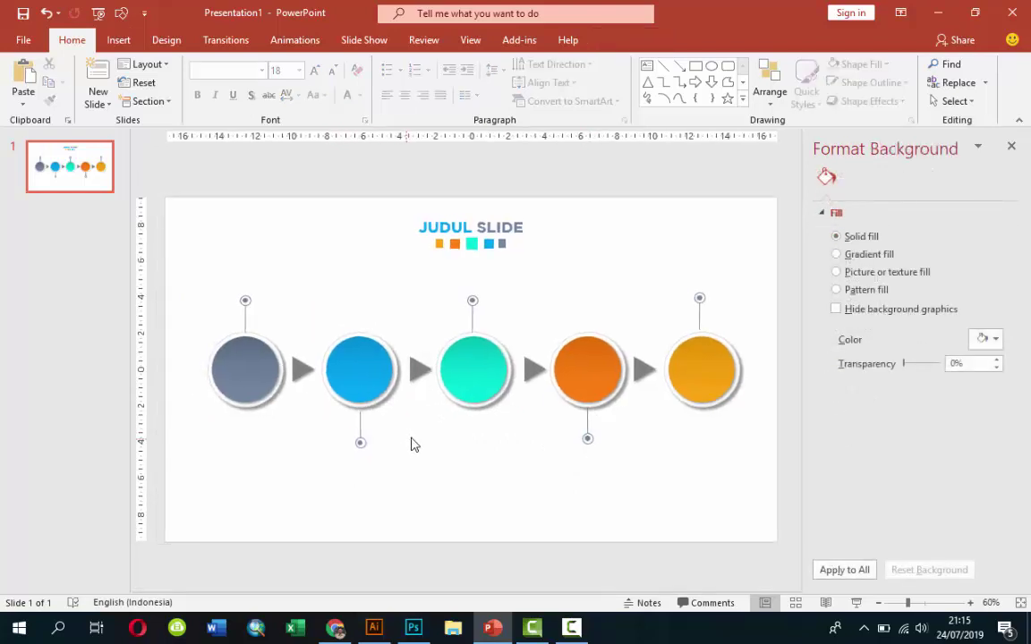
pyautogui.scroll(2, 287, 421)
pyautogui.scroll(4, 289, 409)
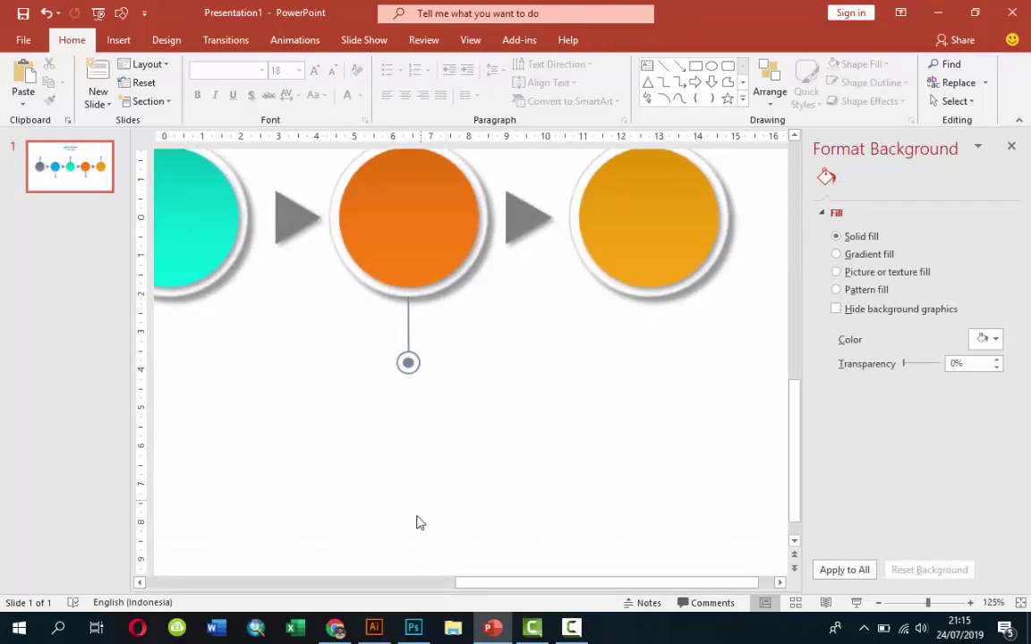
pyautogui.click(343, 582)
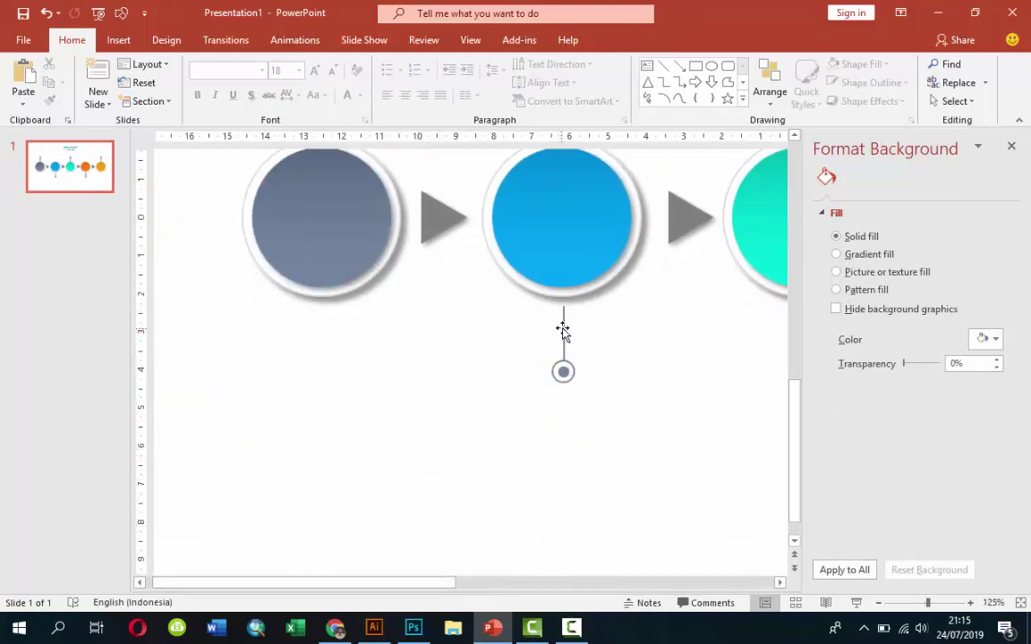
pyautogui.moveTo(562, 332); pyautogui.dragTo(564, 322)
pyautogui.scroll(5, 602, 382)
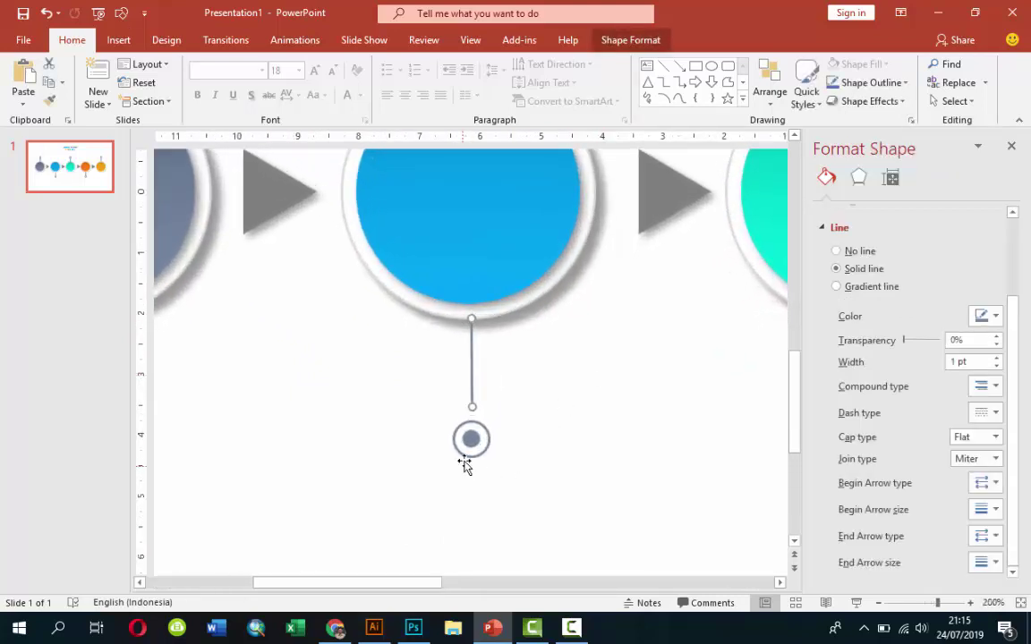
pyautogui.click(476, 433)
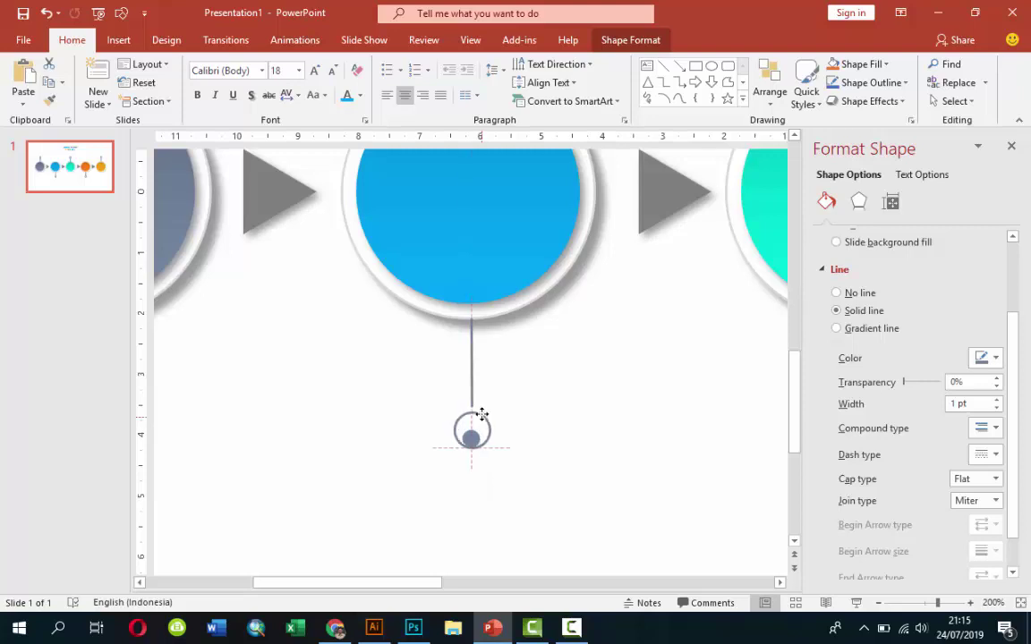
pyautogui.moveTo(480, 427); pyautogui.dragTo(480, 412)
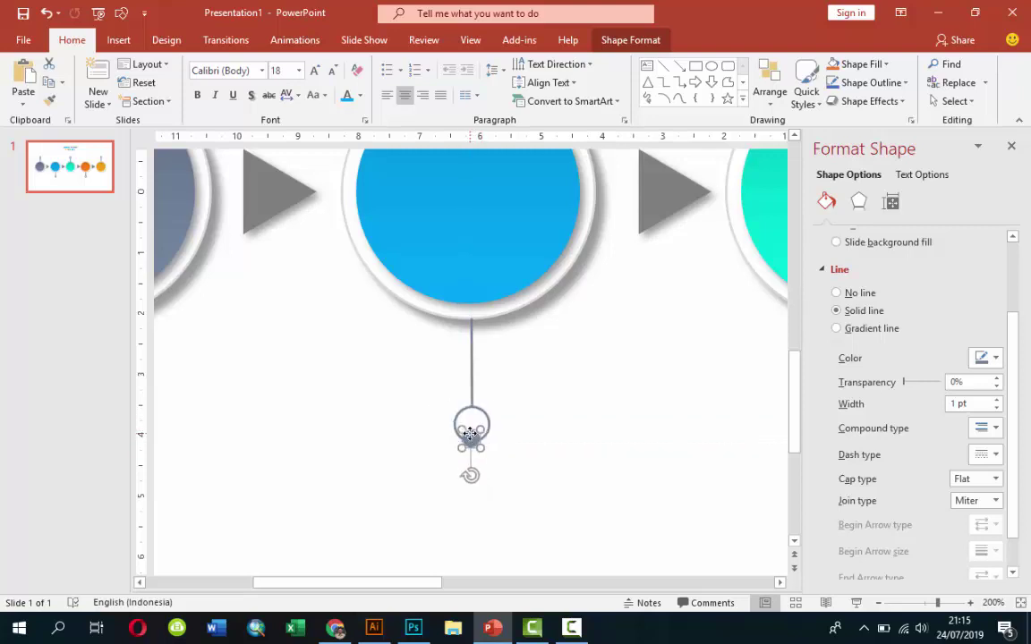
pyautogui.click(472, 429)
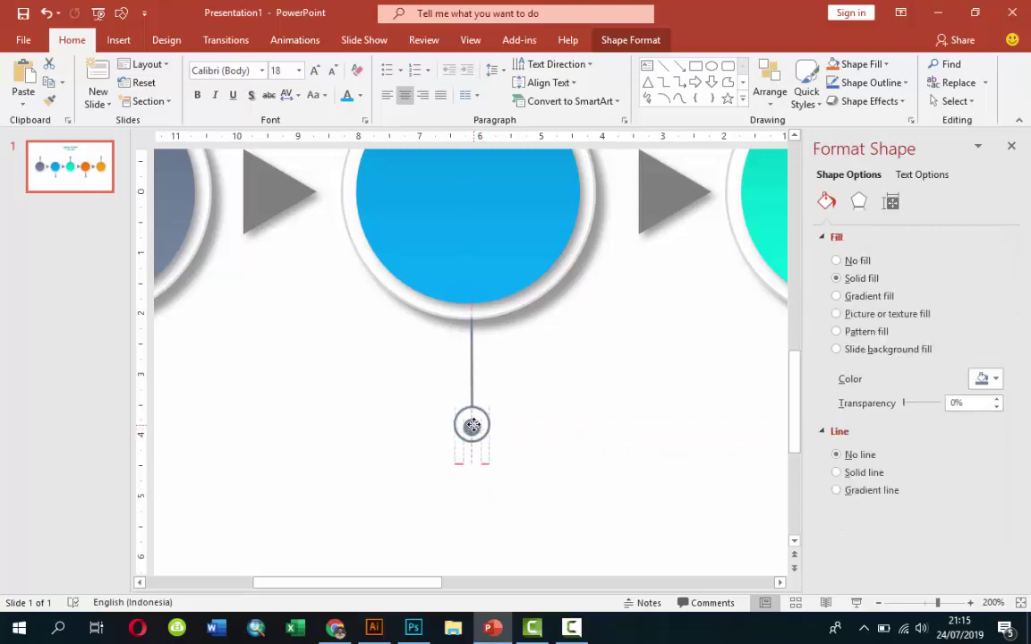
# Colour the blue circle's marker blue: dot fill, connector line and ring outline
pyautogui.click(984, 379)
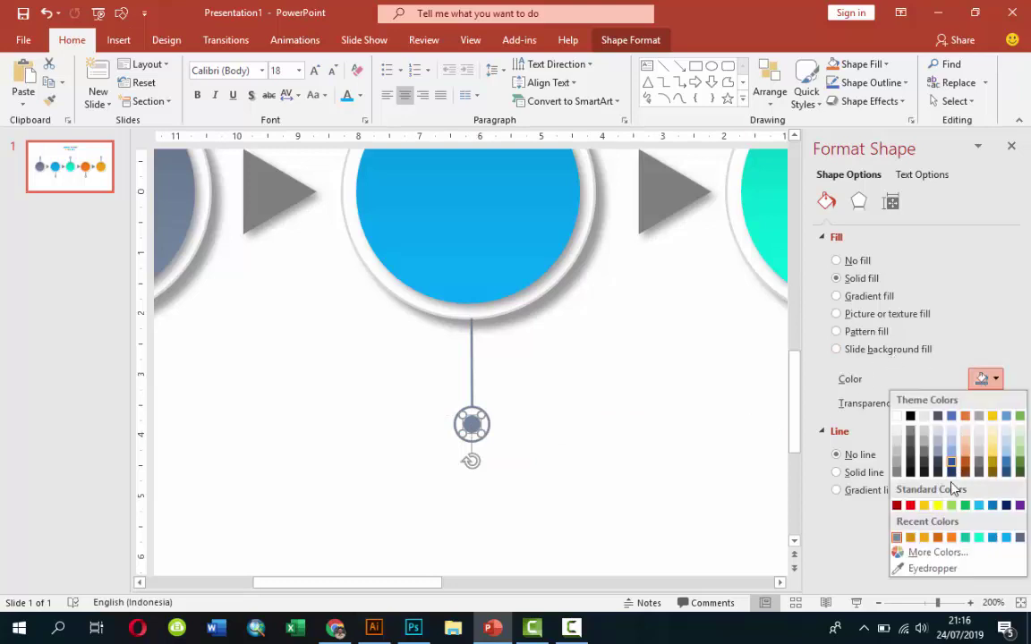
pyautogui.click(994, 538)
pyautogui.click(471, 368)
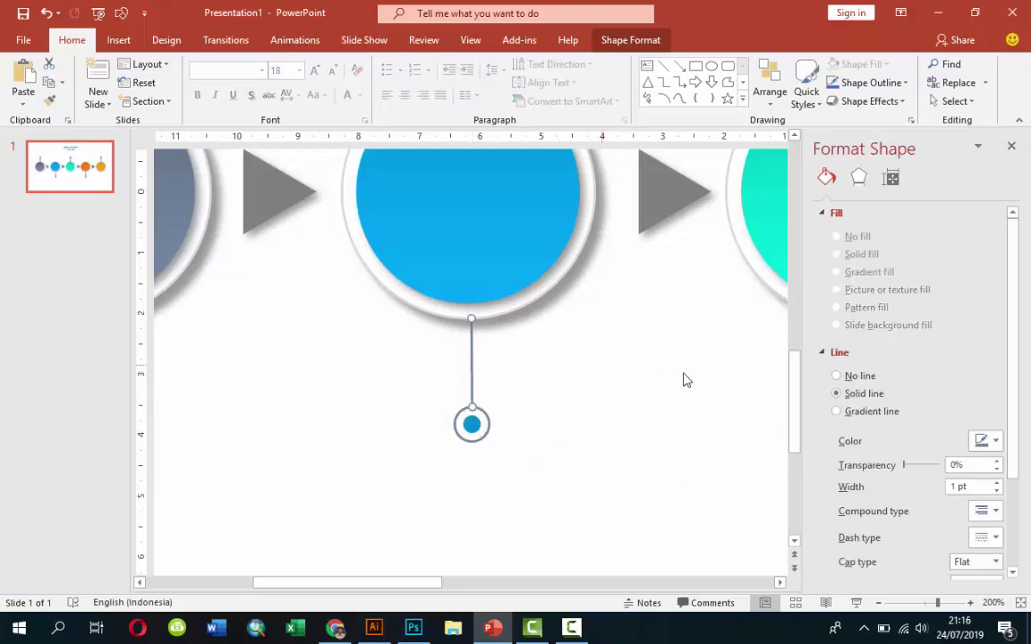
pyautogui.click(989, 440)
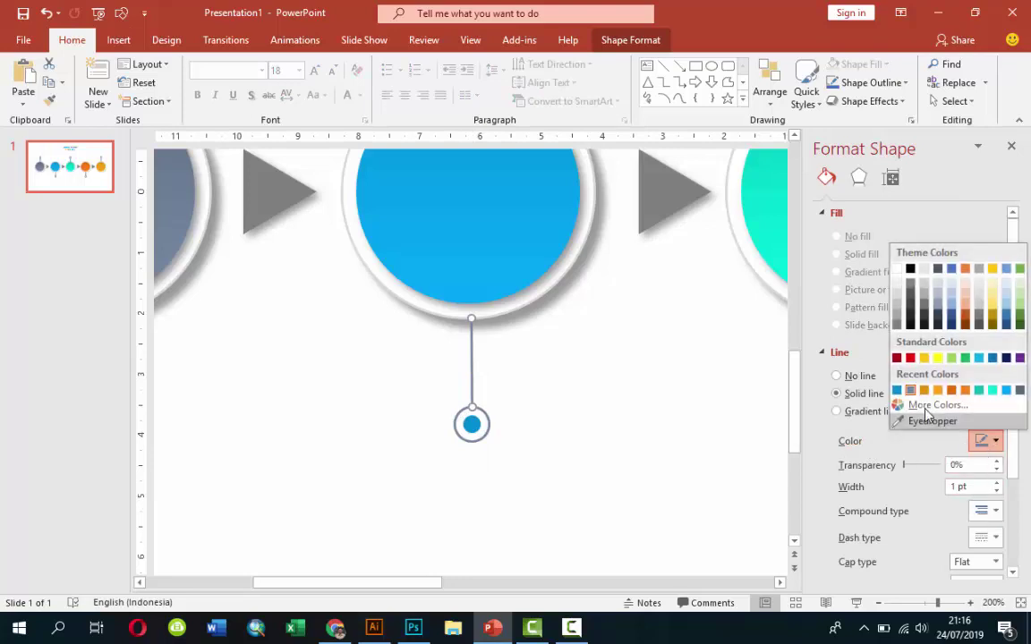
pyautogui.click(895, 376)
pyautogui.click(486, 423)
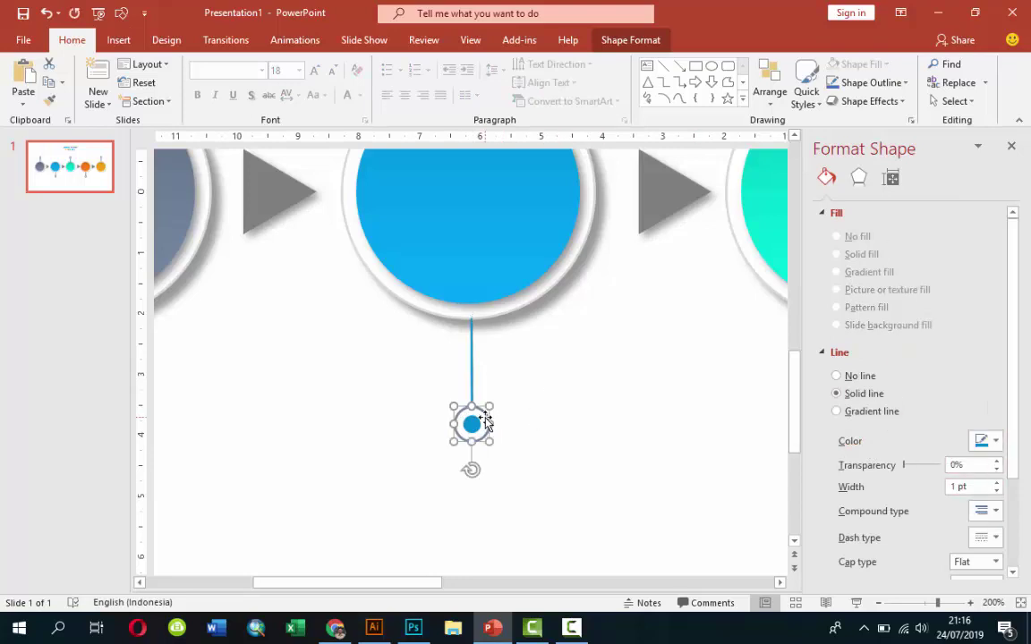
pyautogui.click(976, 465)
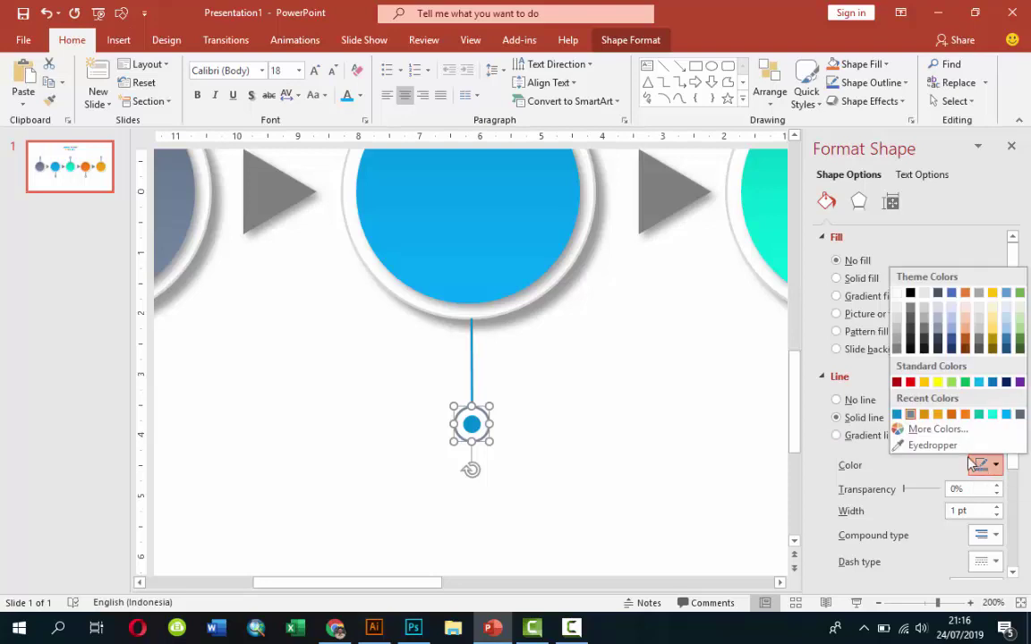
pyautogui.click(898, 415)
pyautogui.click(716, 410)
# Give the ring above the teal circle a teal outline and its dot a teal fill
pyautogui.keyDown('ctrl'); pyautogui.scroll(-5, 719, 408); pyautogui.keyUp('ctrl')
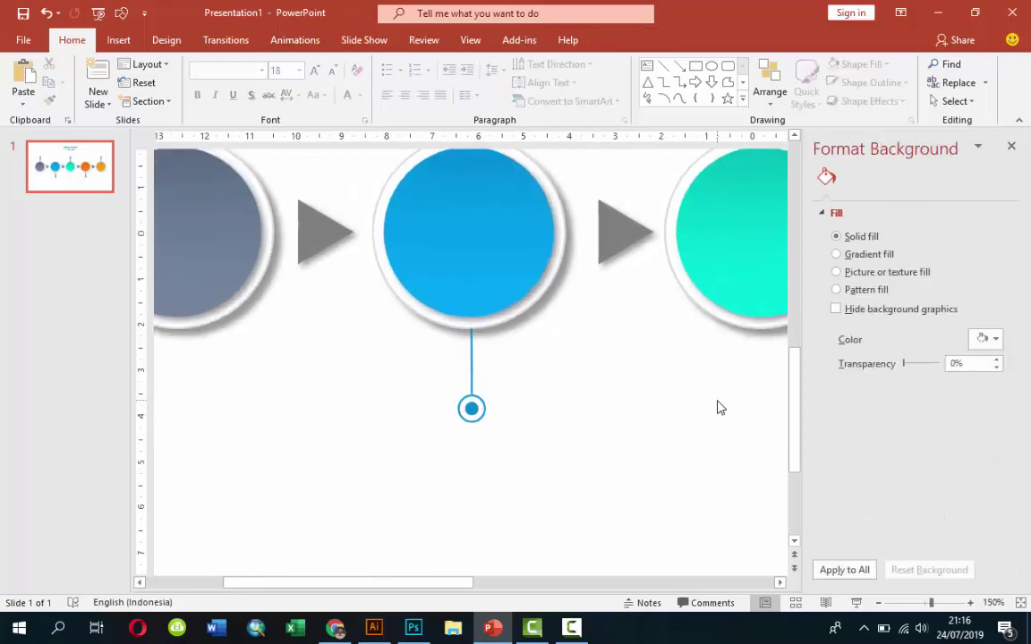
pyautogui.keyDown('ctrl'); pyautogui.scroll(2, 694, 226); pyautogui.keyUp('ctrl')
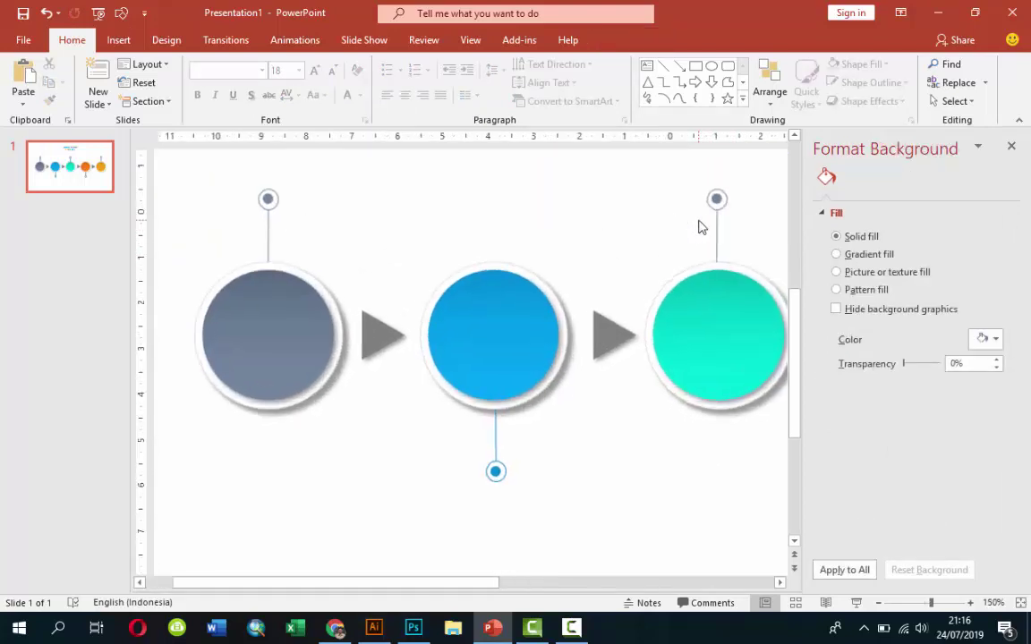
pyautogui.keyDown('ctrl'); pyautogui.scroll(3, 725, 219); pyautogui.keyUp('ctrl')
pyautogui.scroll(5, 791, 183)
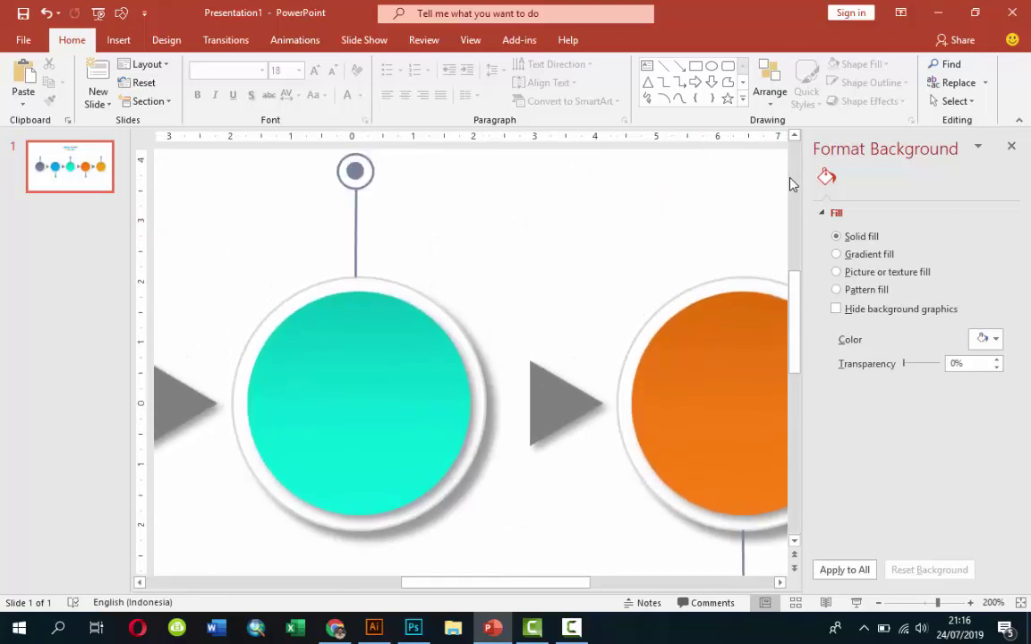
pyautogui.click(367, 178)
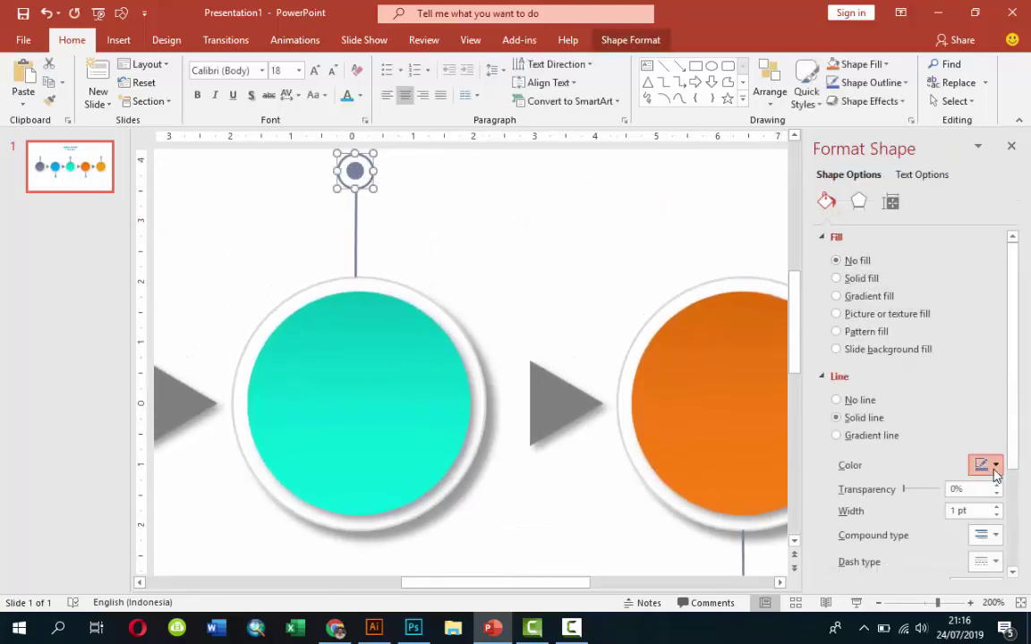
pyautogui.click(995, 466)
pyautogui.click(895, 415)
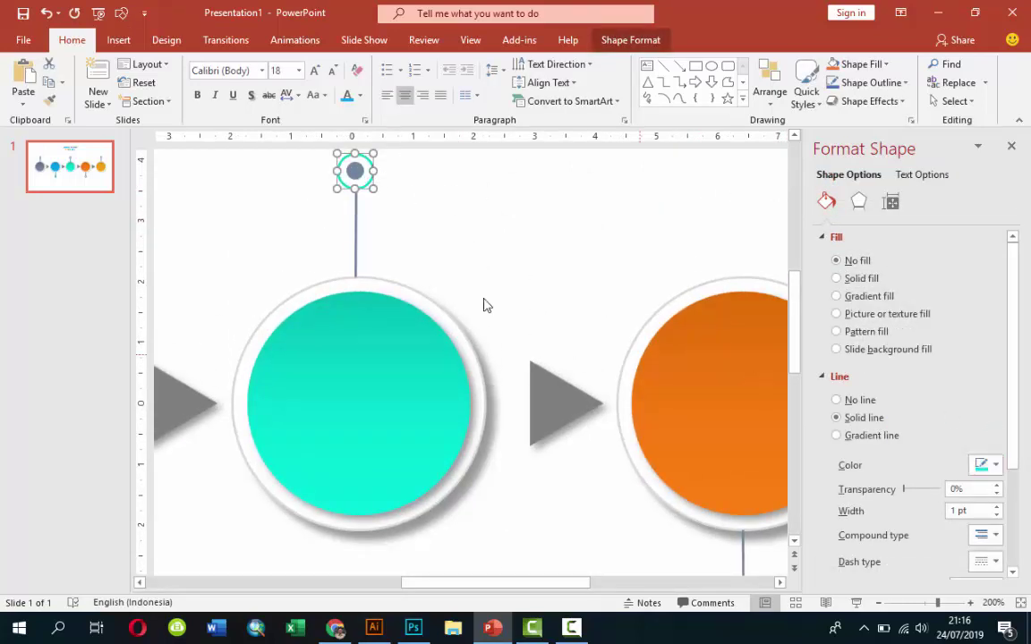
pyautogui.click(352, 174)
pyautogui.click(995, 378)
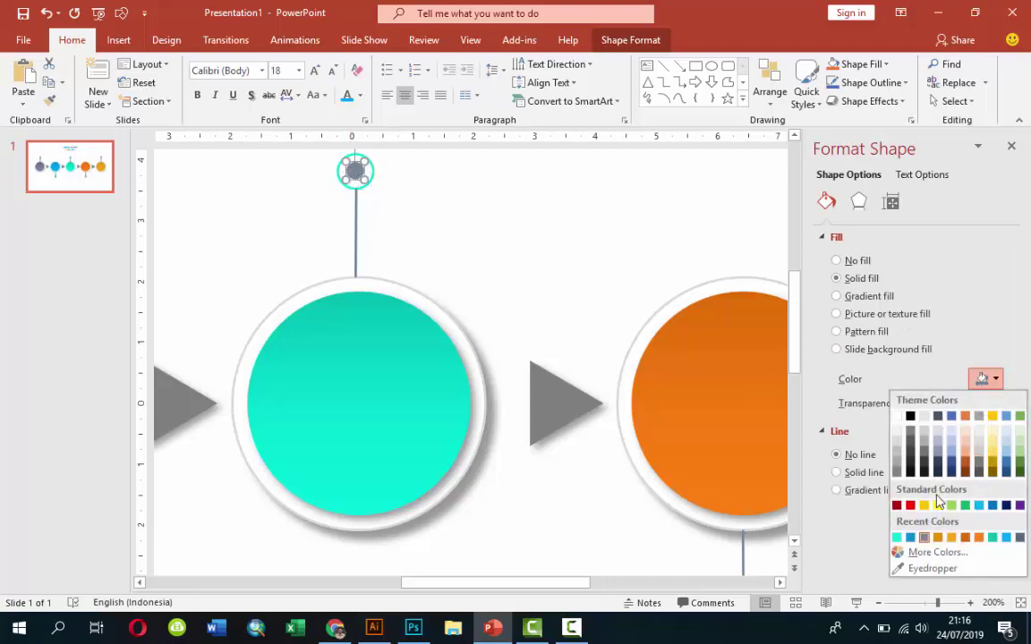
pyautogui.click(898, 537)
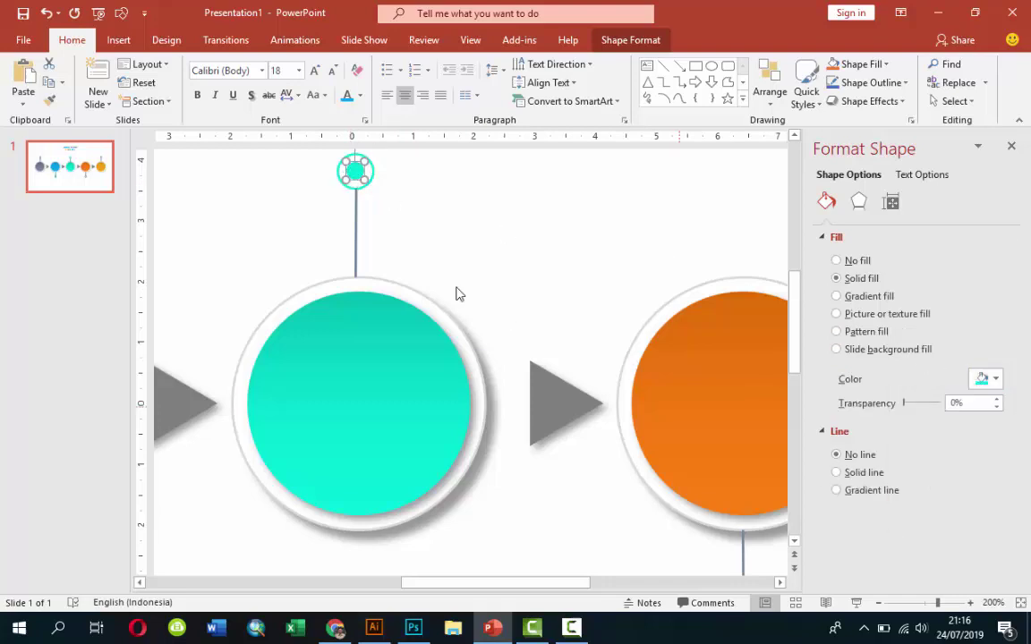
# Make the connector line above the teal circle teal
pyautogui.click(355, 224)
pyautogui.click(983, 449)
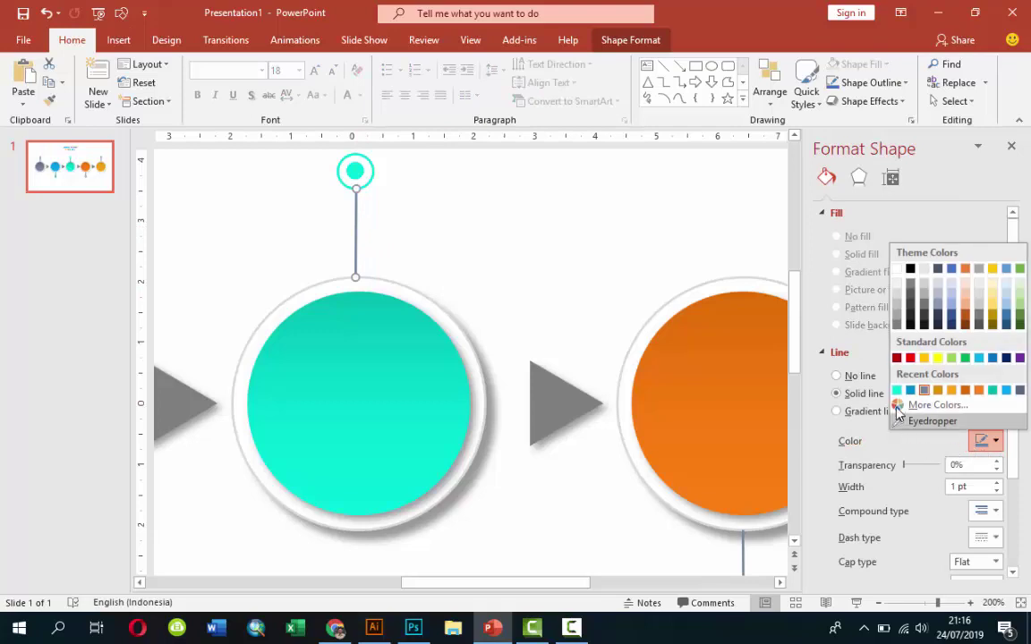
pyautogui.click(641, 255)
pyautogui.click(996, 447)
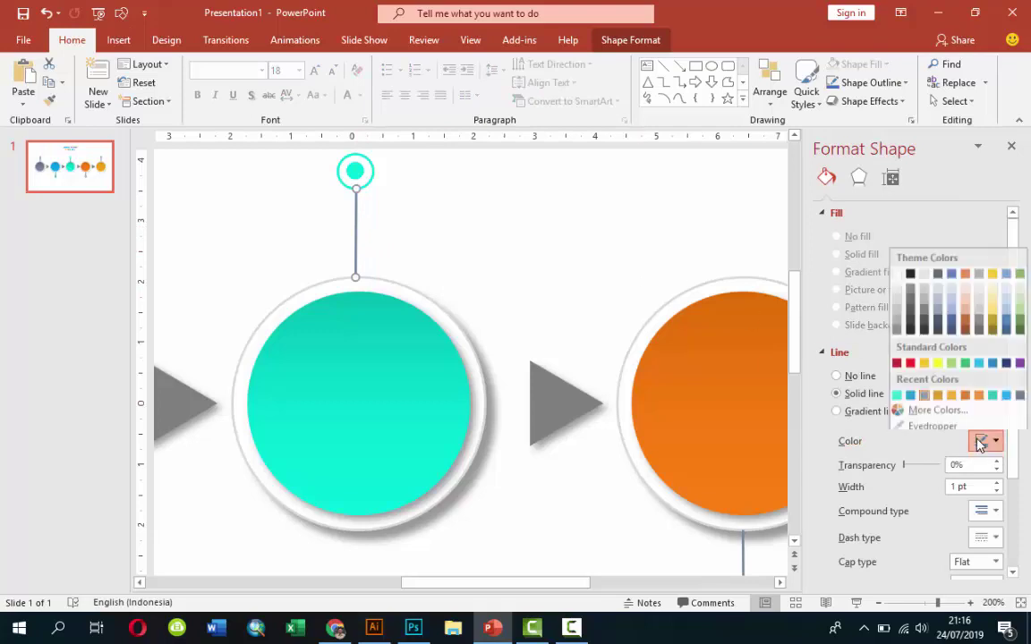
pyautogui.click(899, 392)
pyautogui.click(605, 254)
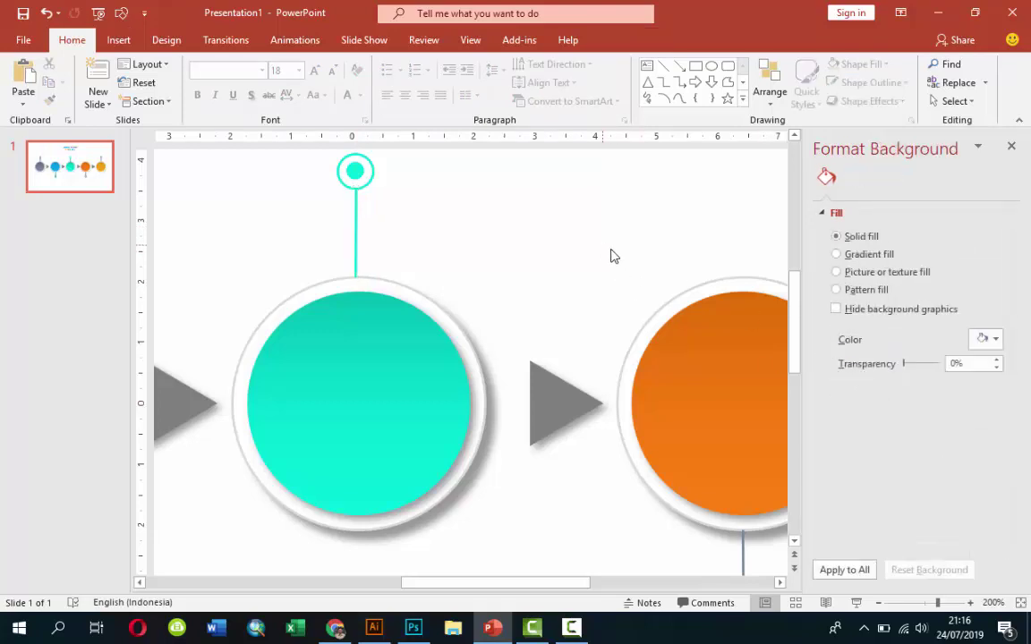
# Make the connector line and ring outline under the orange circle orange
pyautogui.keyDown('ctrl'); pyautogui.scroll(-5, 630, 278); pyautogui.keyUp('ctrl')
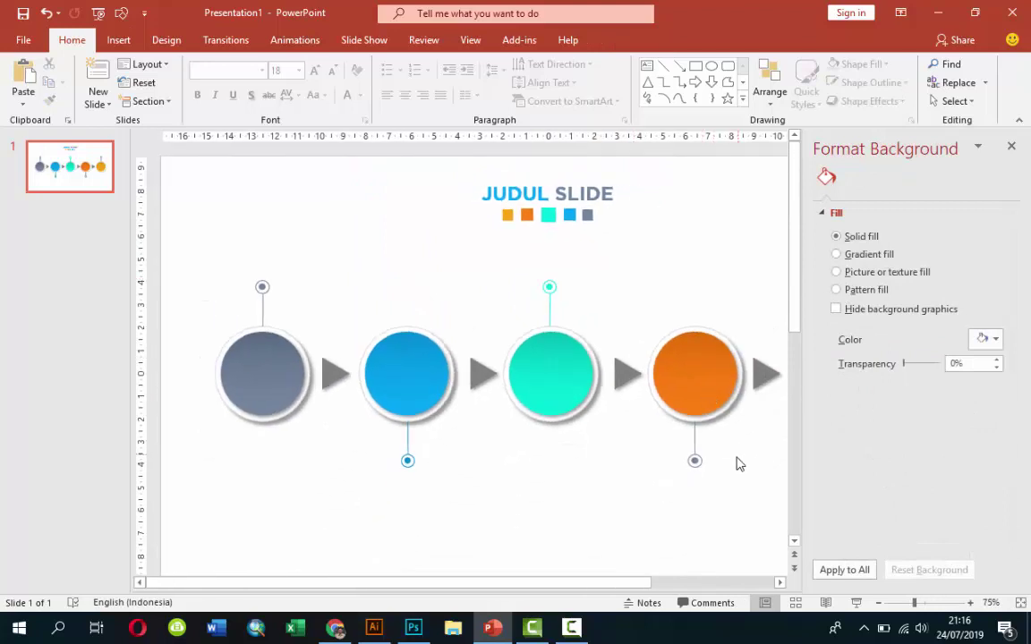
pyautogui.keyDown('ctrl'); pyautogui.scroll(3, 737, 464); pyautogui.keyUp('ctrl')
pyautogui.keyDown('ctrl'); pyautogui.scroll(2, 716, 519); pyautogui.keyUp('ctrl')
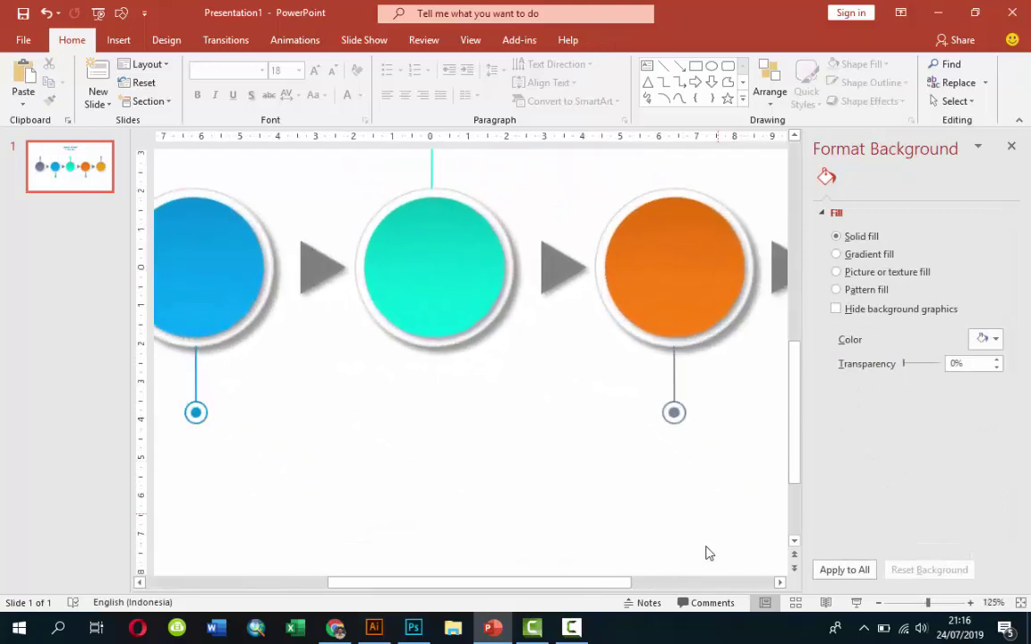
pyautogui.click(674, 377)
pyautogui.click(985, 316)
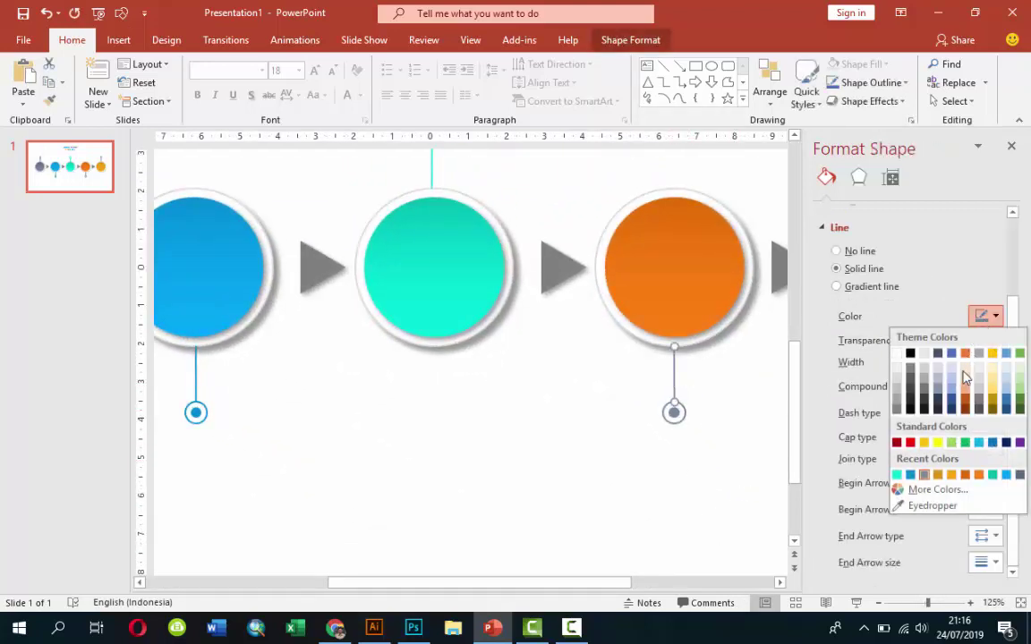
pyautogui.click(979, 475)
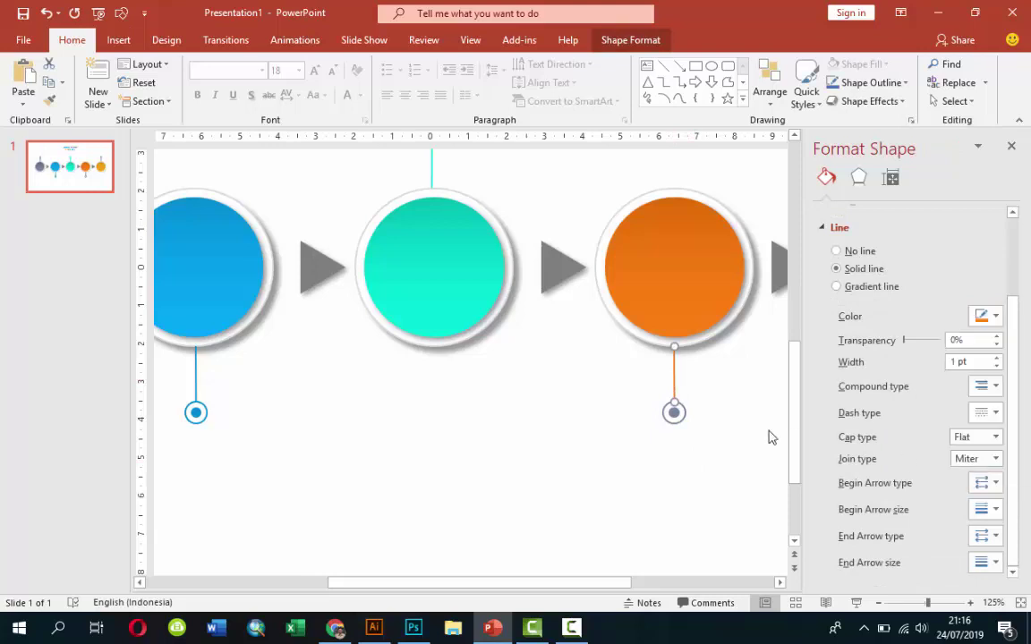
pyautogui.click(680, 421)
pyautogui.click(987, 358)
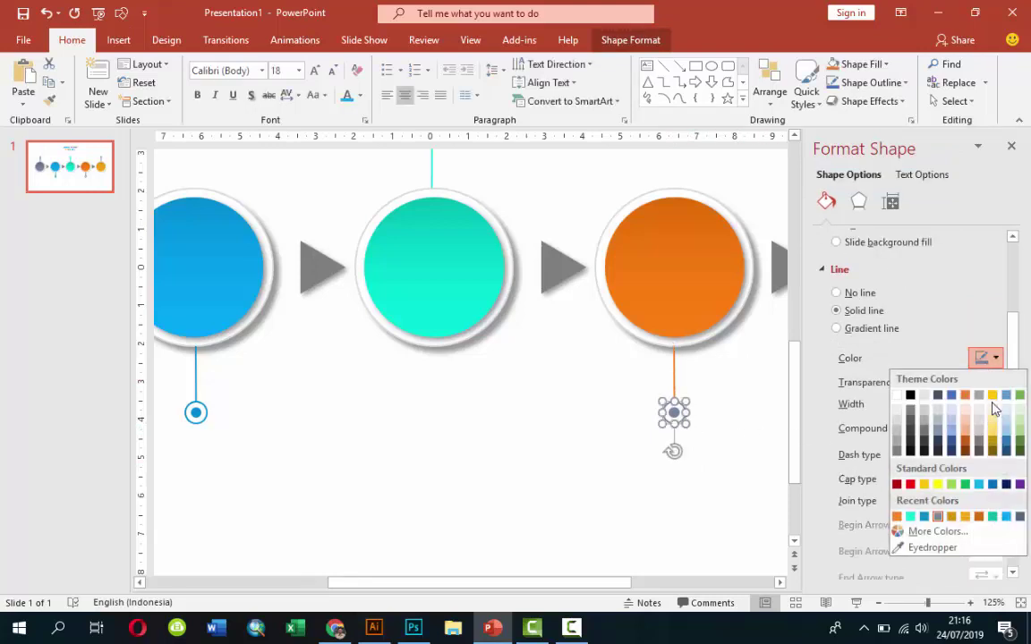
pyautogui.click(897, 516)
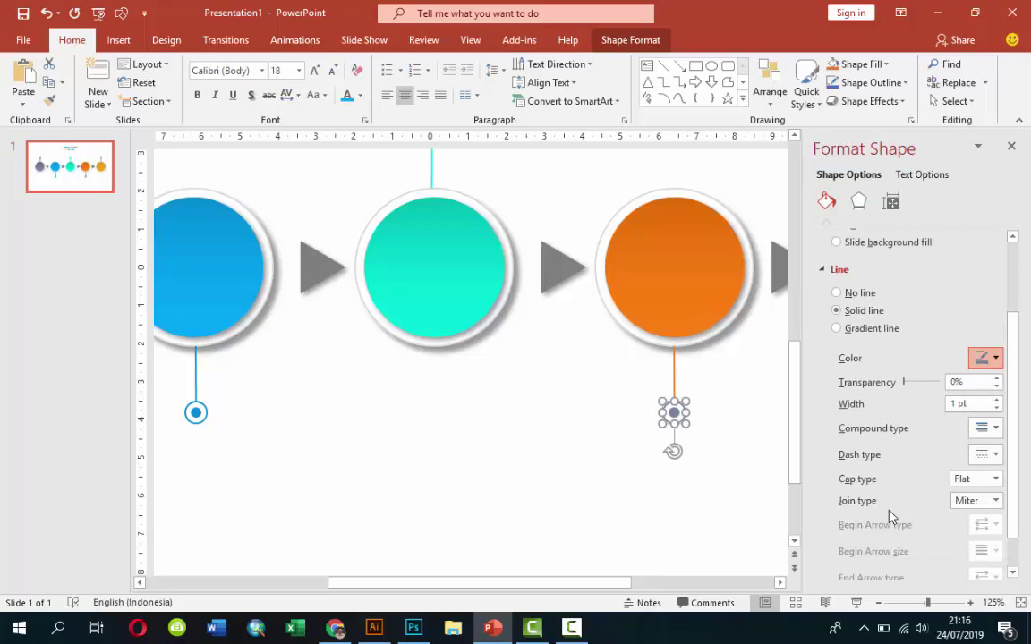
pyautogui.click(748, 410)
# Fill the orange marker's inner dot with orange
pyautogui.click(680, 412)
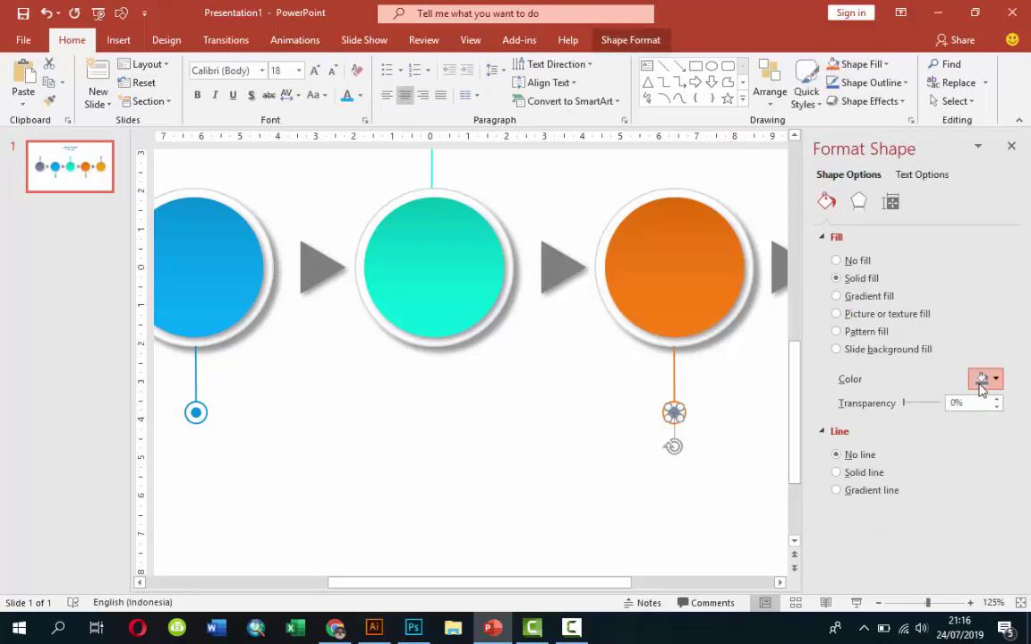
pyautogui.click(983, 380)
pyautogui.click(898, 537)
pyautogui.click(765, 439)
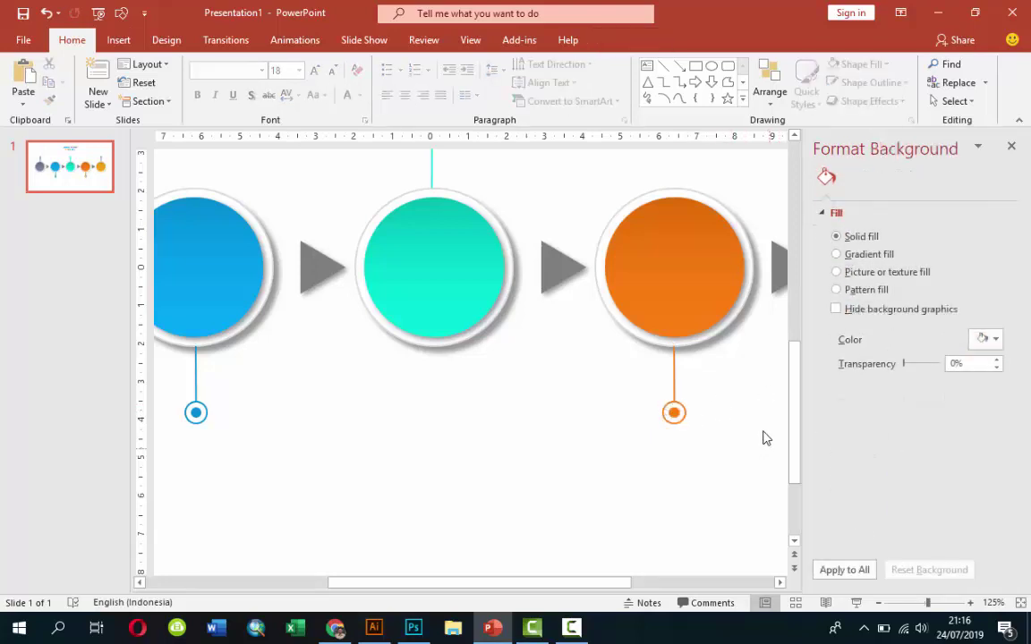
pyautogui.scroll(-5, 764, 439)
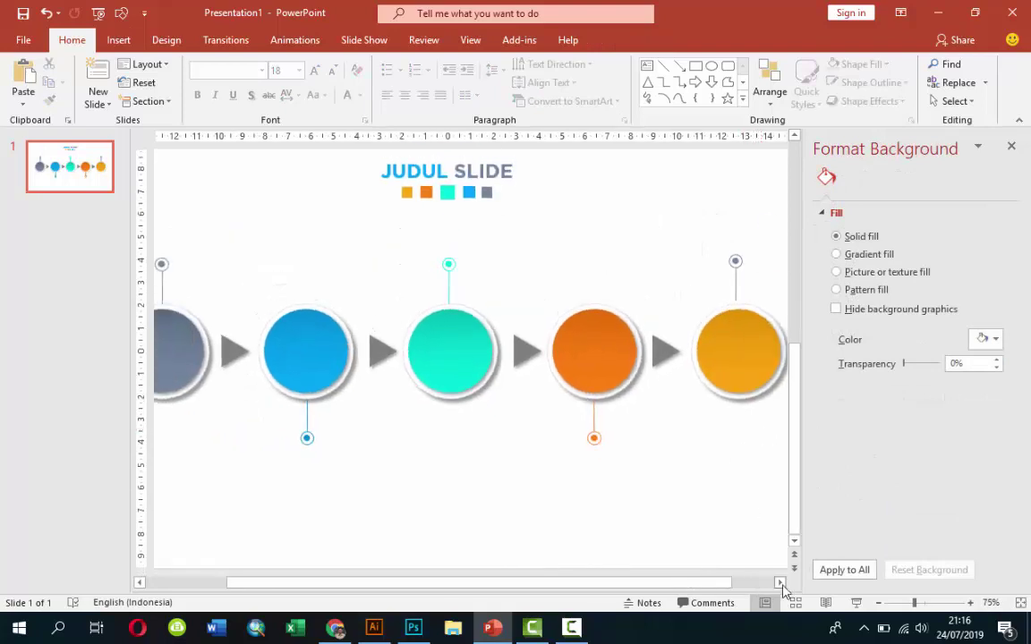
# Give the small ring above the yellow circle the recent orange outline colour
pyautogui.click(780, 583)
pyautogui.click(697, 261)
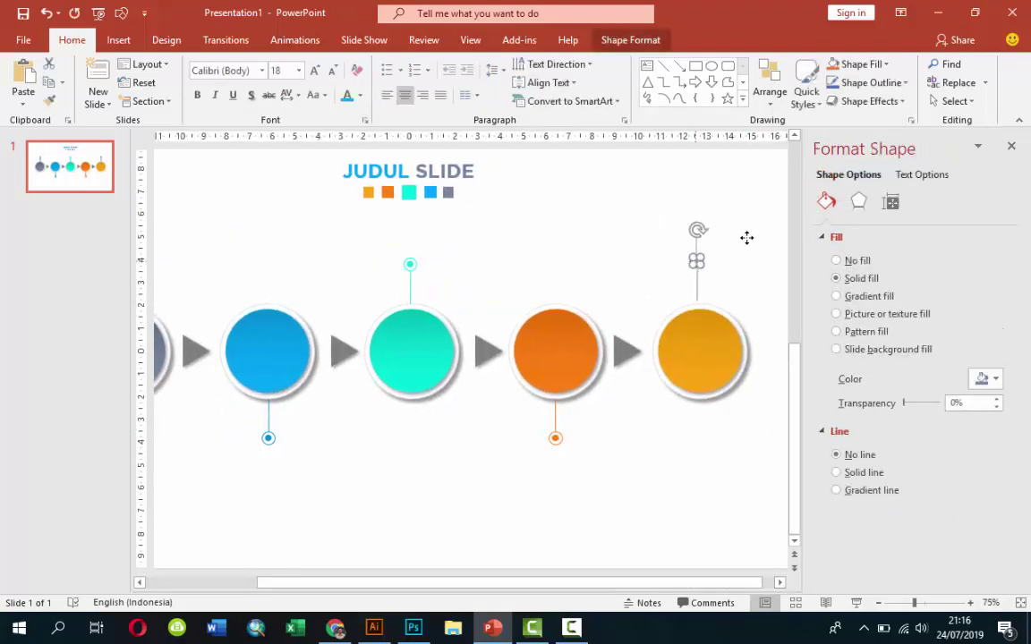
pyautogui.scroll(5, 747, 238)
pyautogui.click(984, 380)
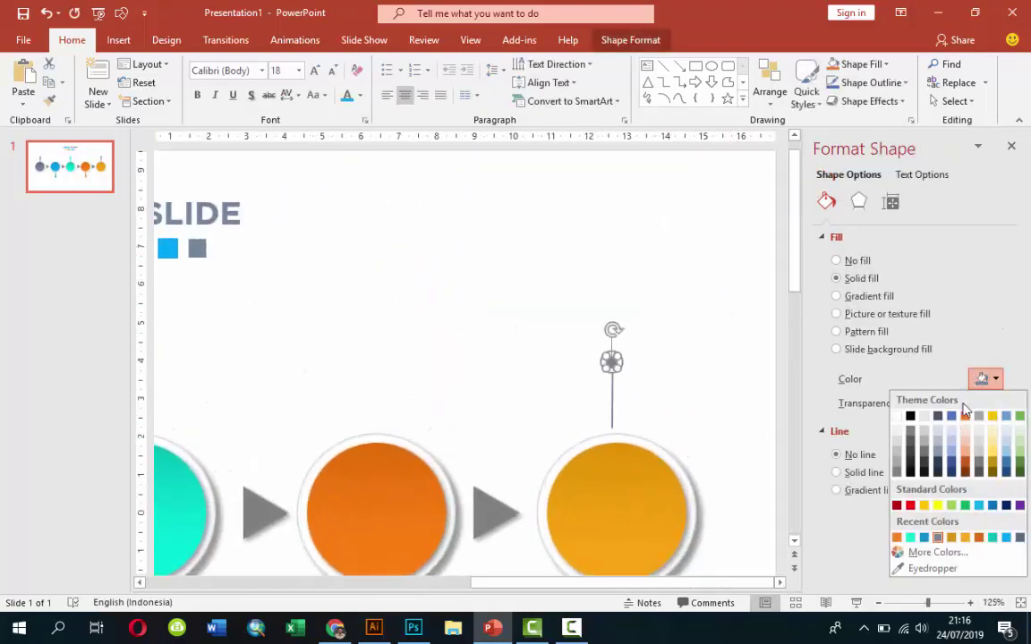
pyautogui.click(965, 537)
pyautogui.click(679, 414)
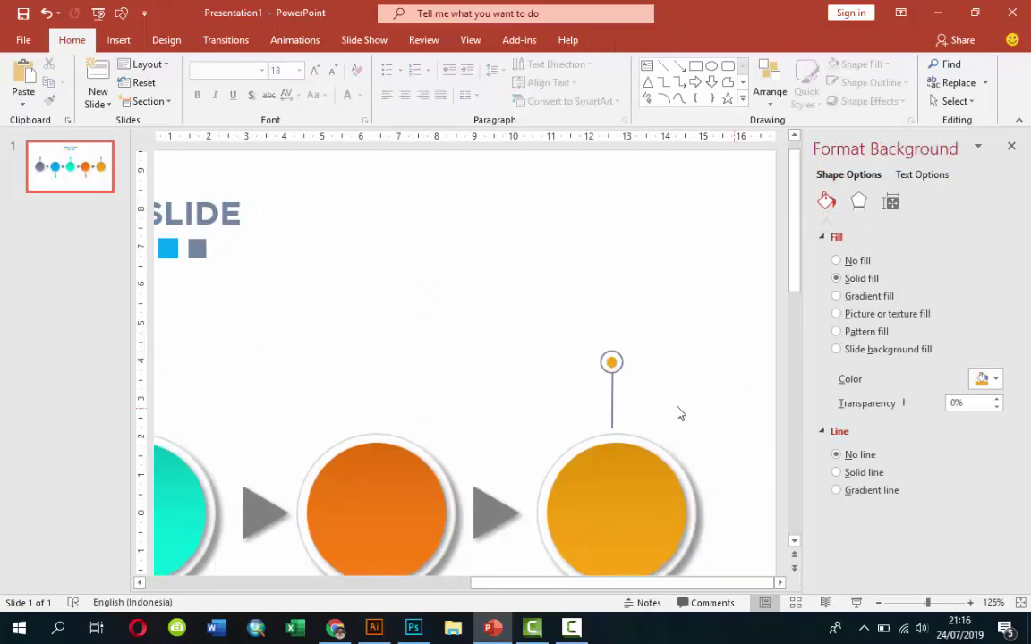
pyautogui.click(612, 363)
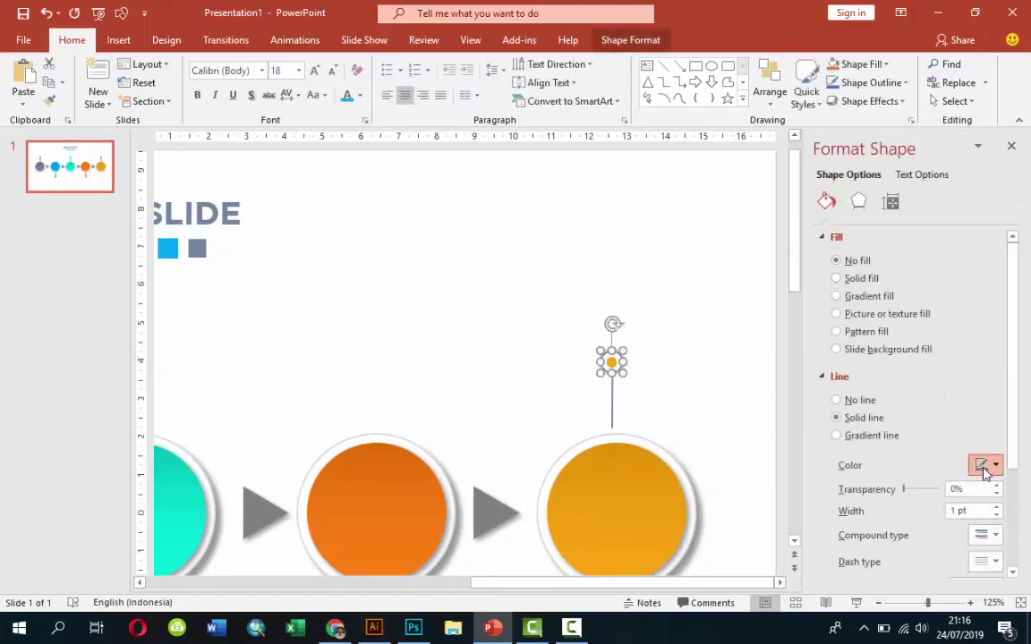
pyautogui.click(985, 464)
pyautogui.click(899, 416)
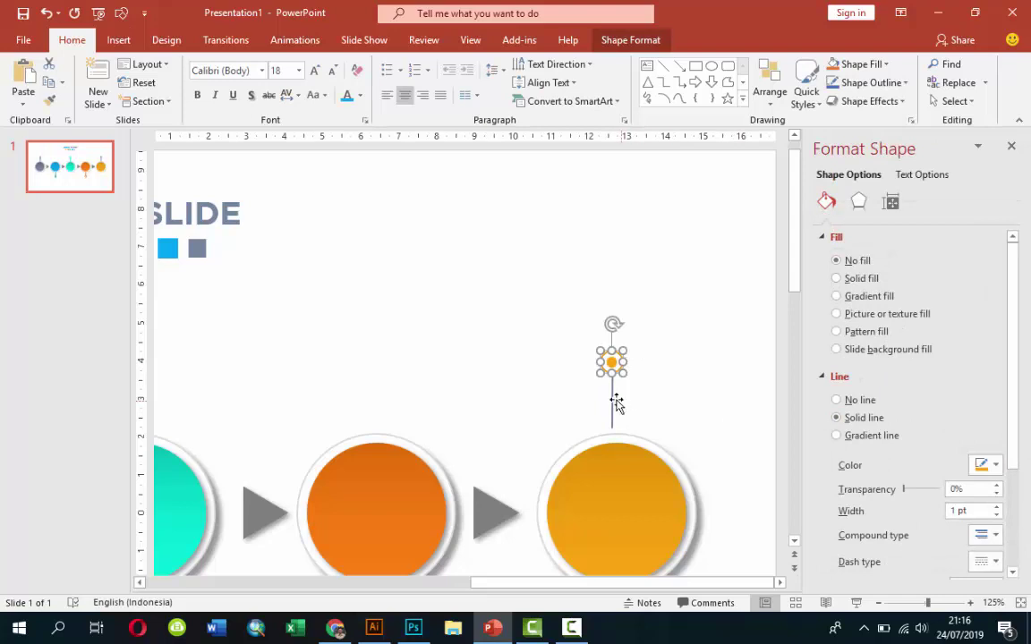
# Colour the connector line below the ring the same orange
pyautogui.click(616, 405)
pyautogui.click(988, 440)
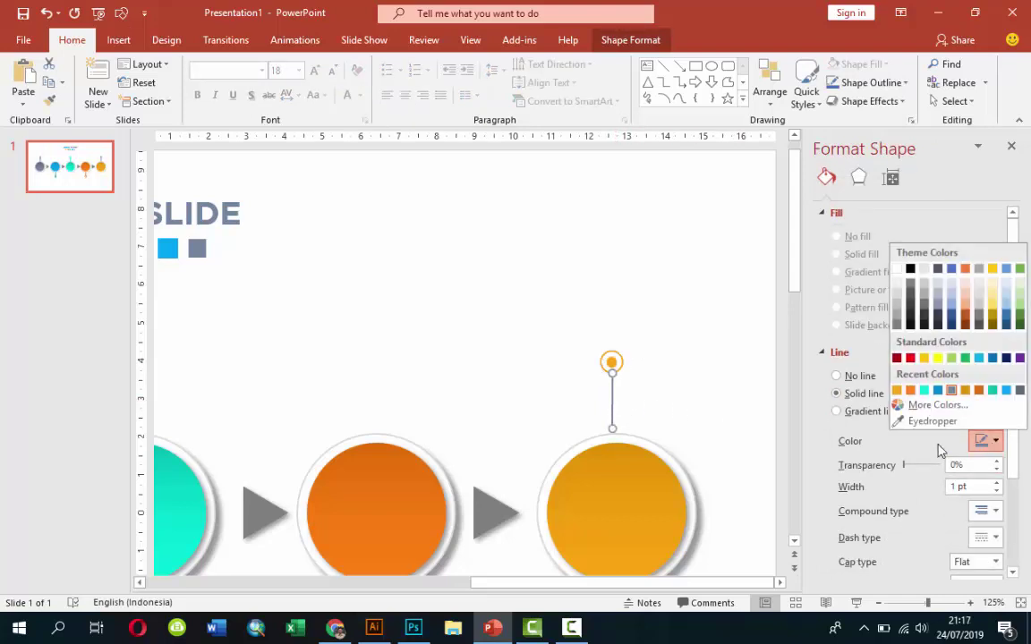
pyautogui.click(897, 390)
pyautogui.click(693, 341)
pyautogui.scroll(-5, 699, 329)
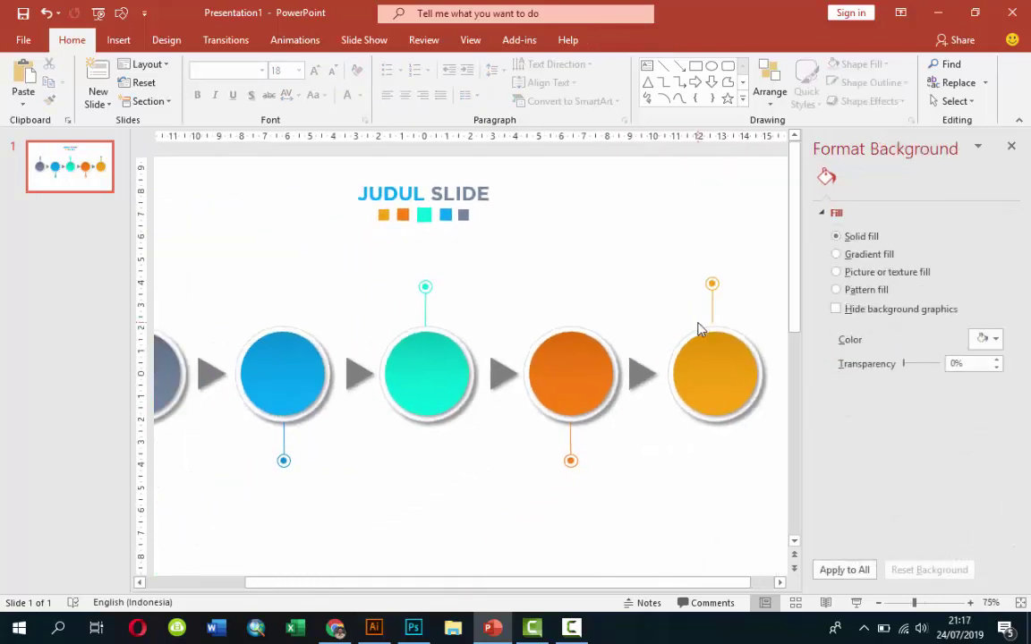
pyautogui.scroll(-2, 702, 331)
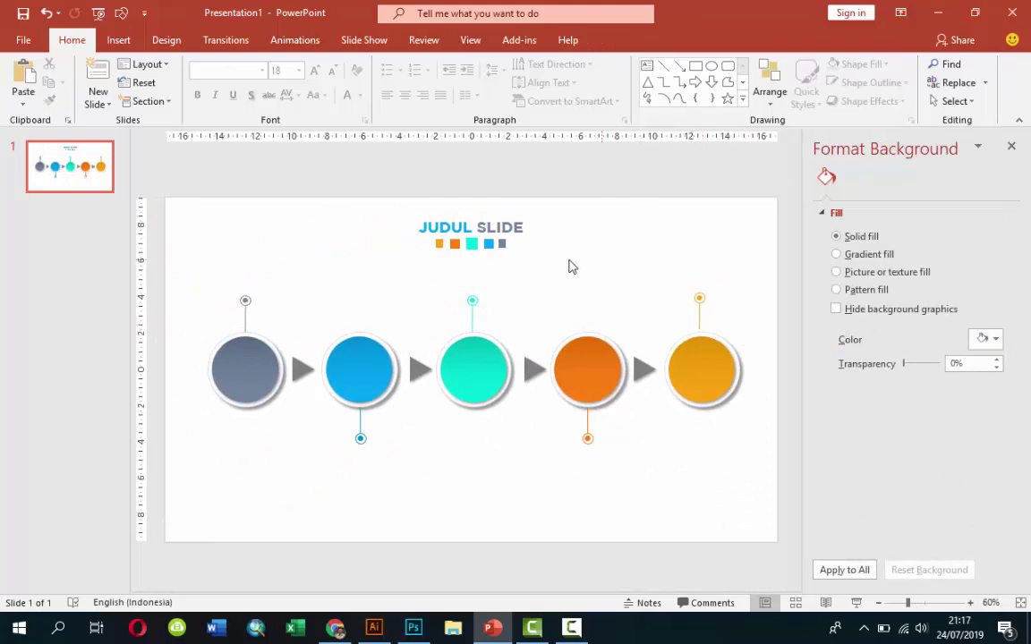
# Draw a text box above the first circle and type DESKRIPSI DISINI
pyautogui.click(119, 40)
pyautogui.click(655, 85)
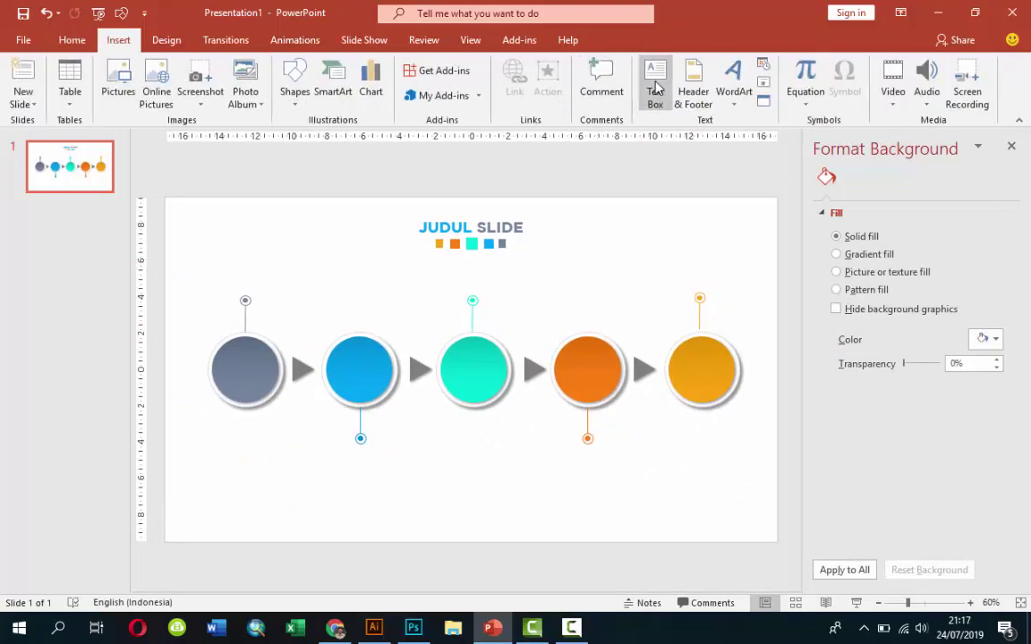
pyautogui.moveTo(194, 248); pyautogui.dragTo(286, 266)
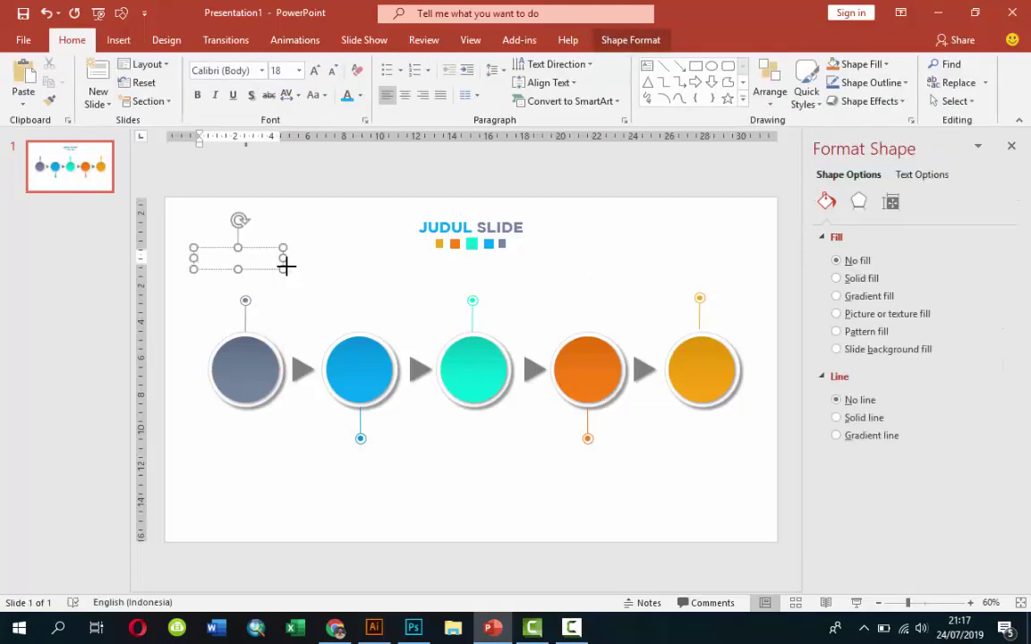
pyautogui.write('DESKRIPSI DISINI')
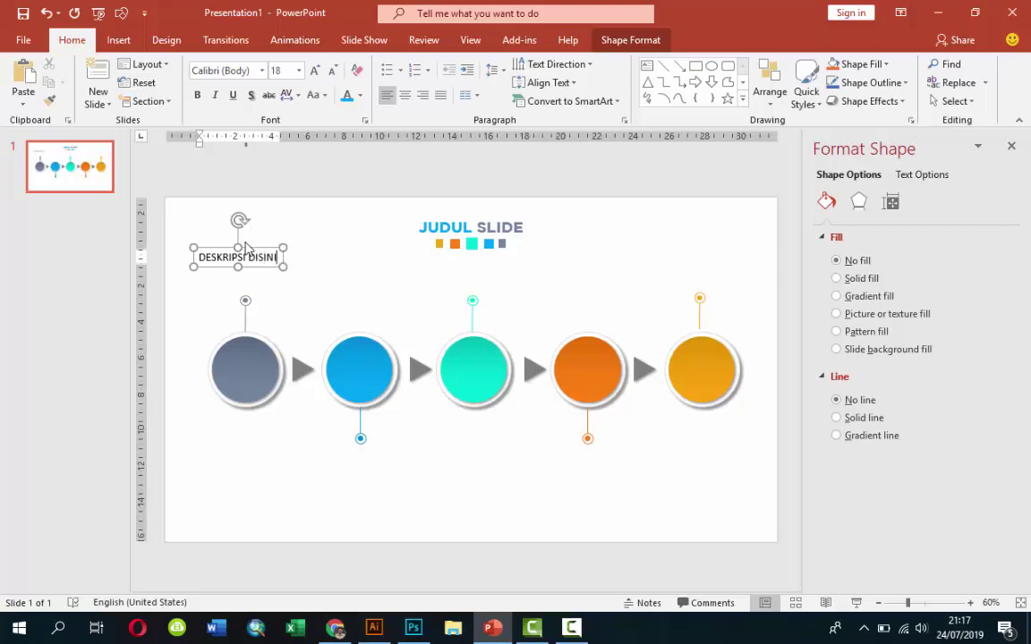
# Format the label as 14 pt Open Sans in grey
pyautogui.click(254, 248)
pyautogui.click(298, 69)
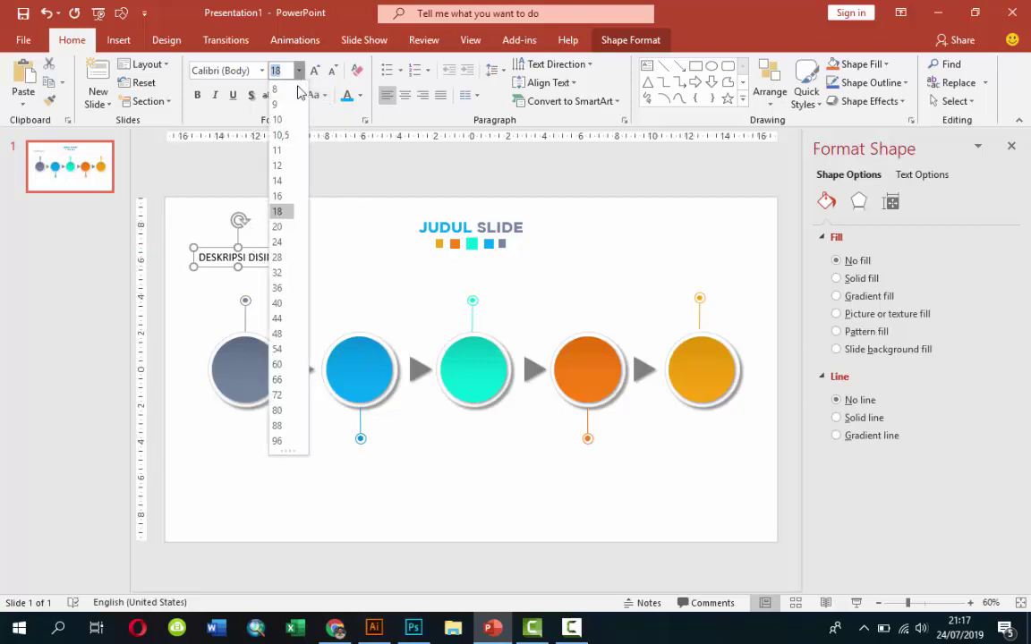
pyautogui.click(279, 180)
pyautogui.click(239, 71)
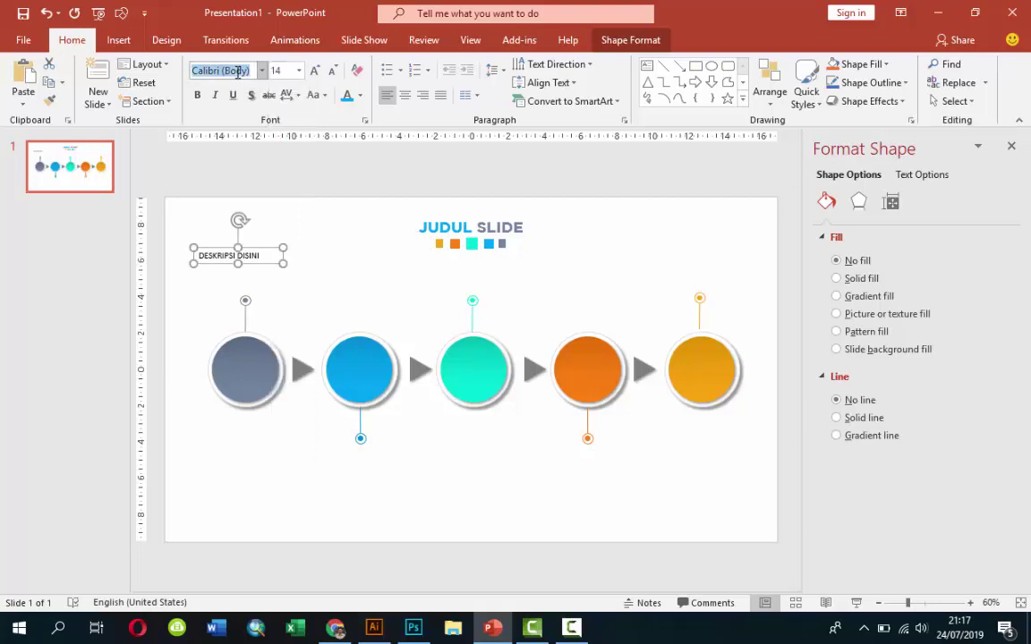
pyautogui.write('OpenS')
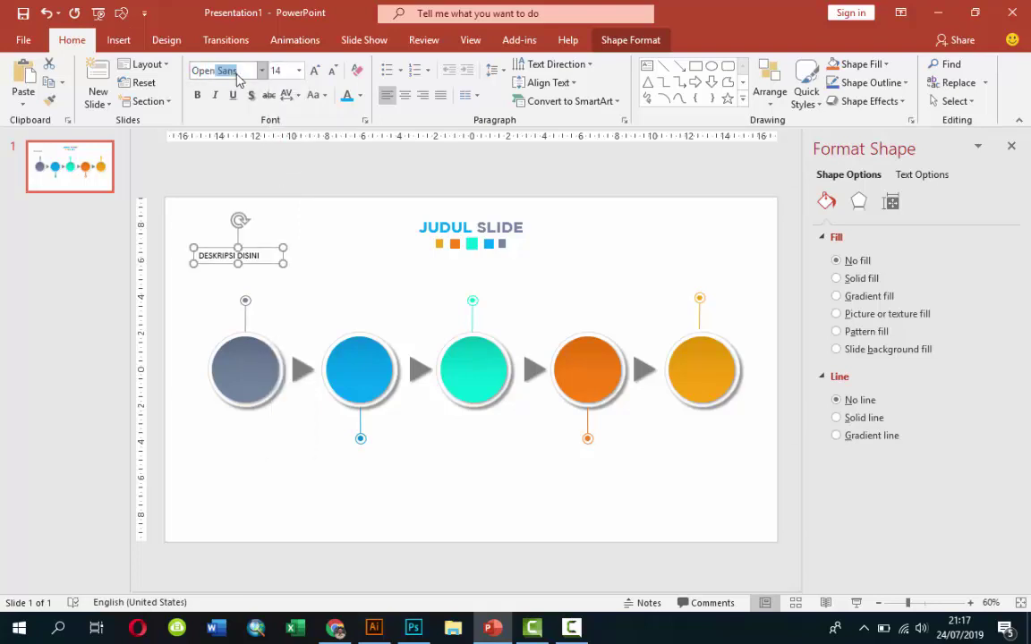
pyautogui.press('Return')
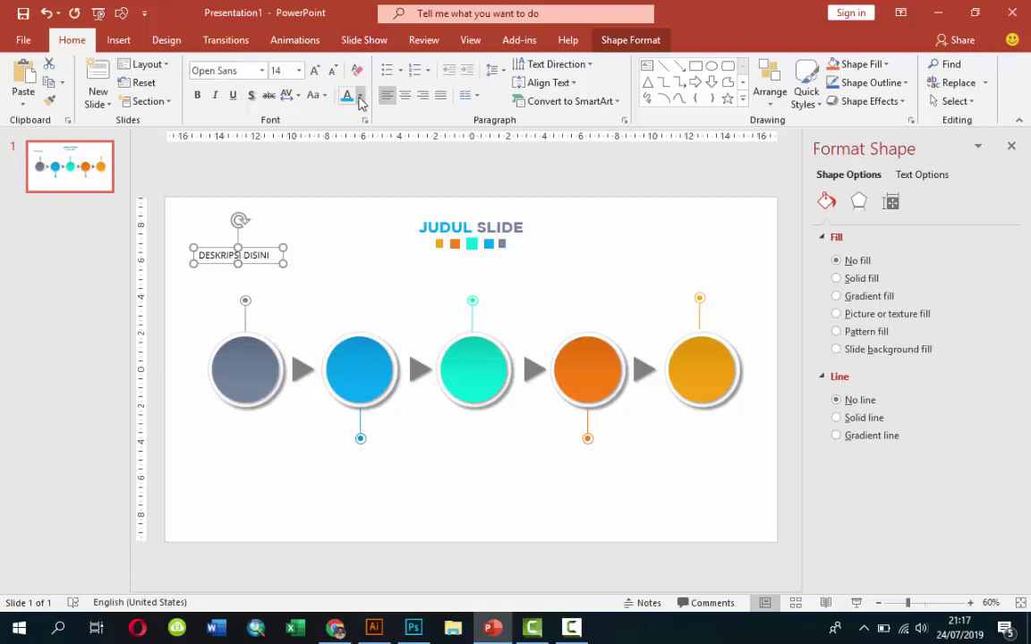
pyautogui.click(360, 95)
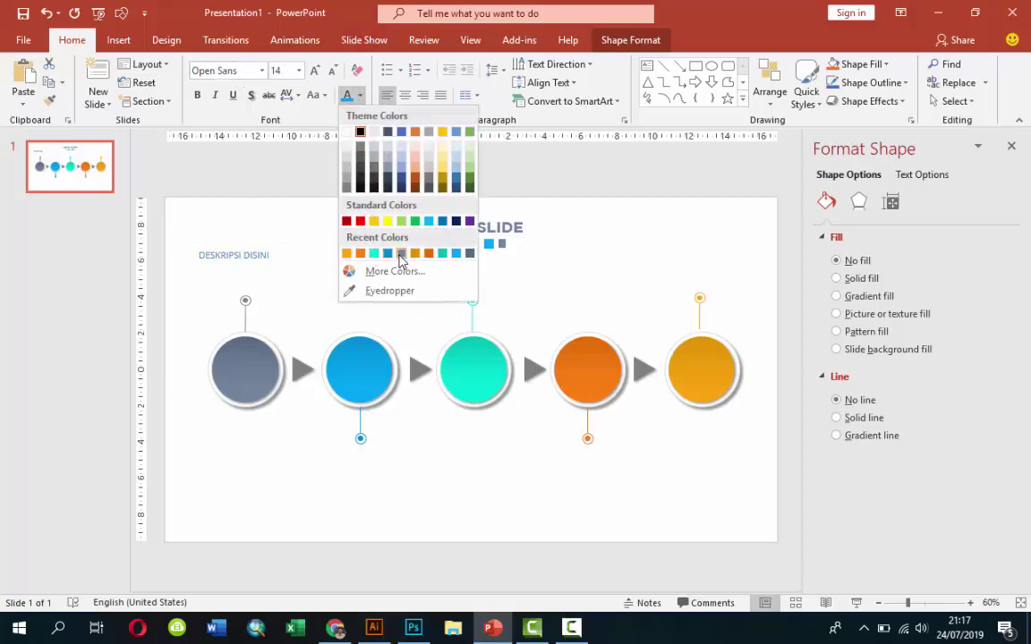
pyautogui.click(402, 253)
pyautogui.click(288, 564)
pyautogui.keyDown('ctrl'); pyautogui.scroll(2, 288, 564); pyautogui.keyUp('ctrl')
pyautogui.click(191, 584)
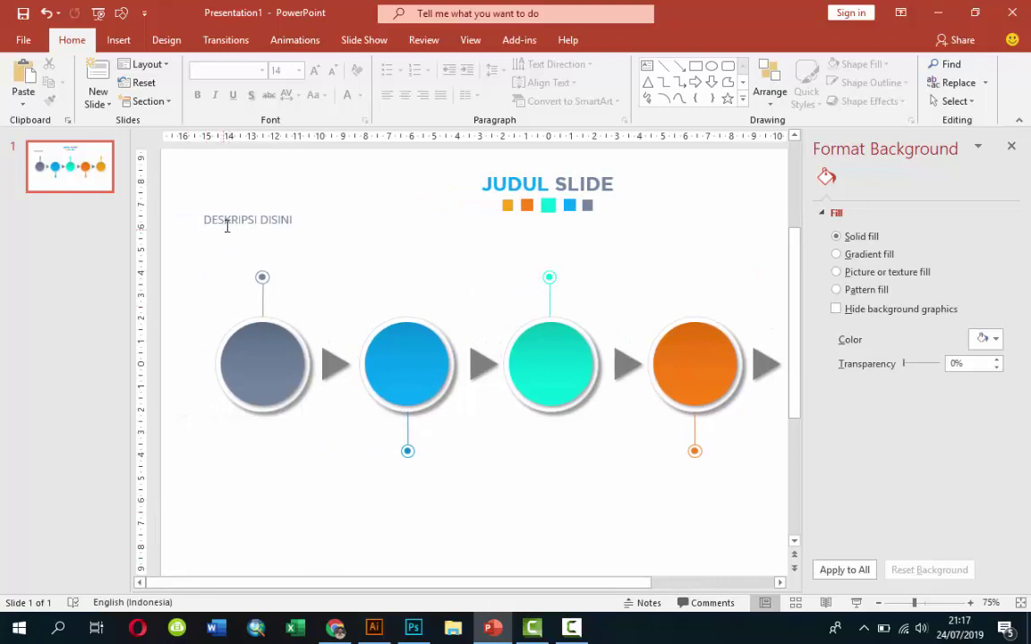
# Centre the DESKRIPSI DISINI label and duplicate it just below
pyautogui.click(272, 213)
pyautogui.click(408, 105)
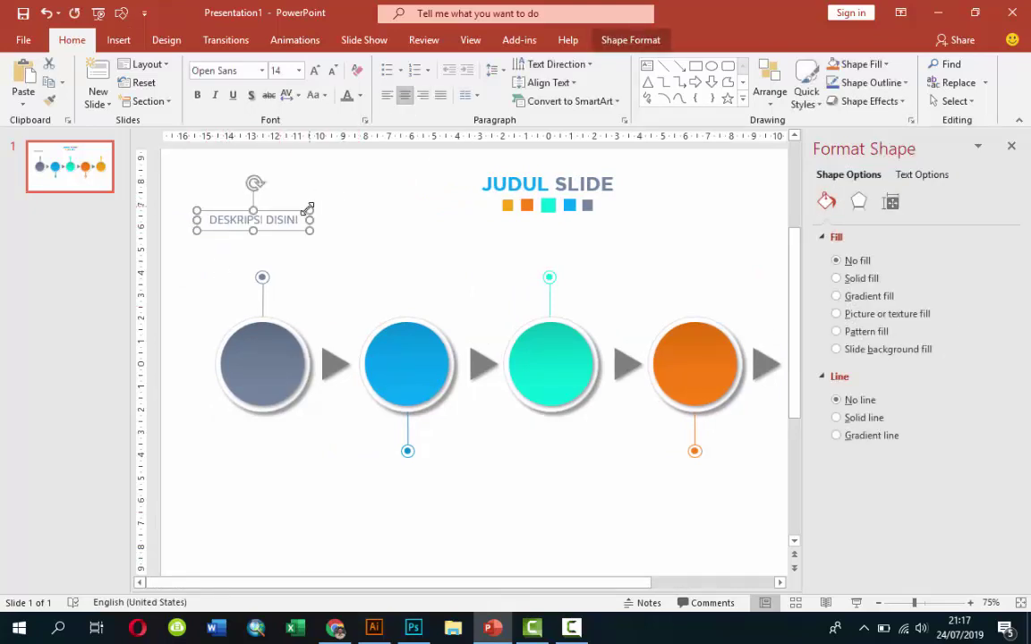
pyautogui.moveTo(294, 212)
pyautogui.mouseDown()
pyautogui.moveTo(300, 204)
pyautogui.moveTo(310, 224)
pyautogui.mouseUp()
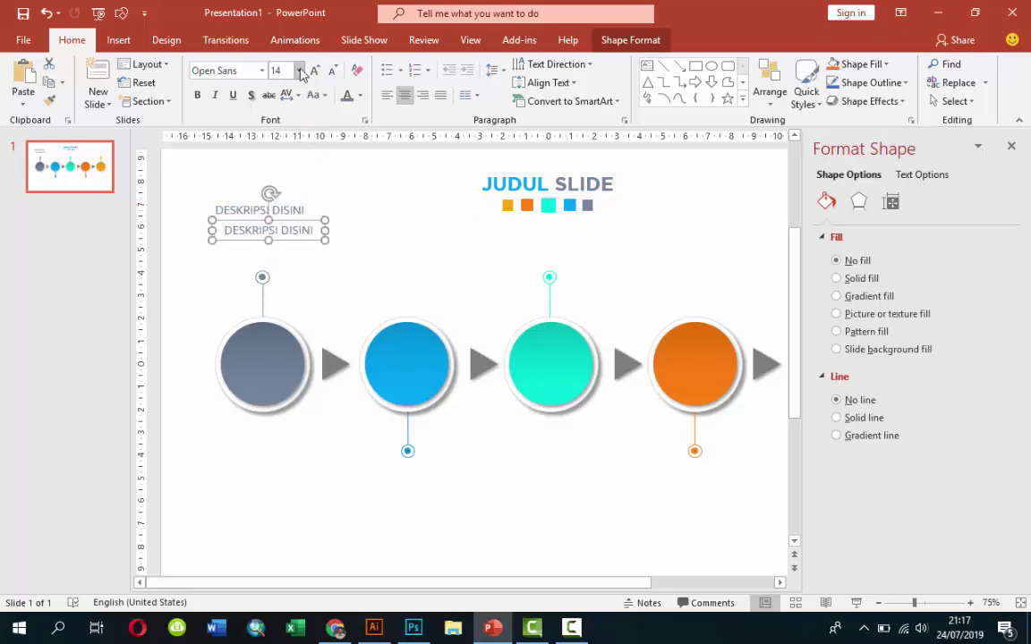
# Set the copied label to 12 pt grey text
pyautogui.click(299, 70)
pyautogui.click(277, 172)
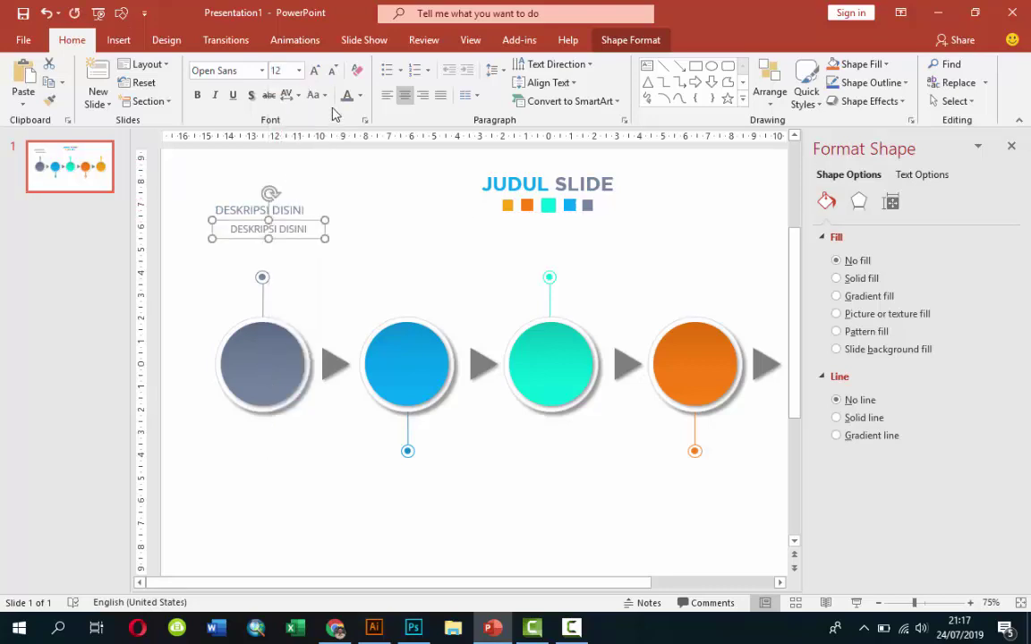
pyautogui.click(360, 95)
pyautogui.click(348, 190)
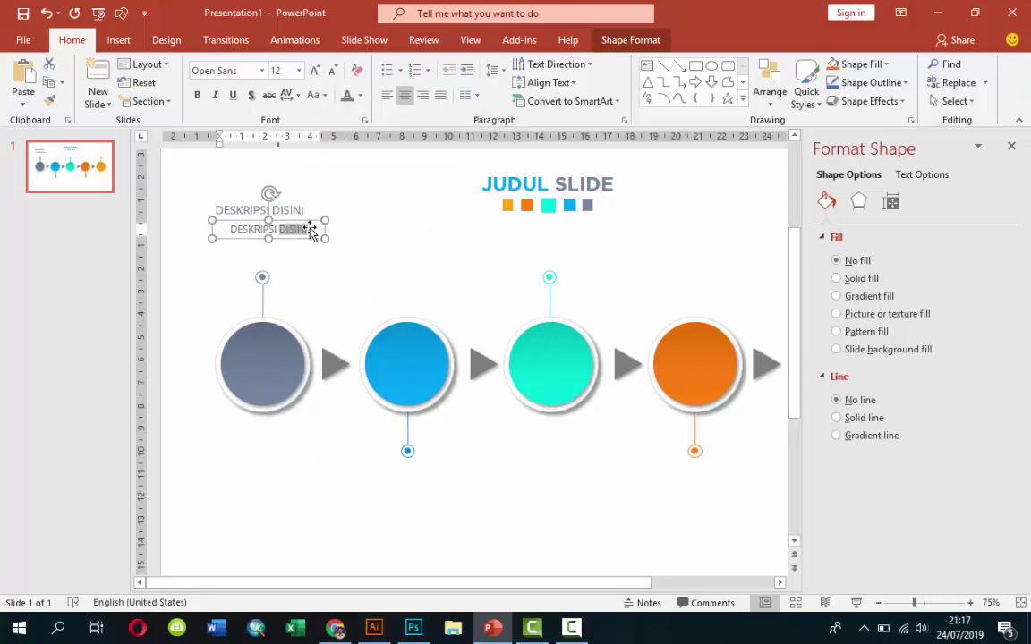
# Replace the copy's text with =rand() filler and delete the surplus paragraphs
pyautogui.moveTo(233, 228); pyautogui.dragTo(325, 229)
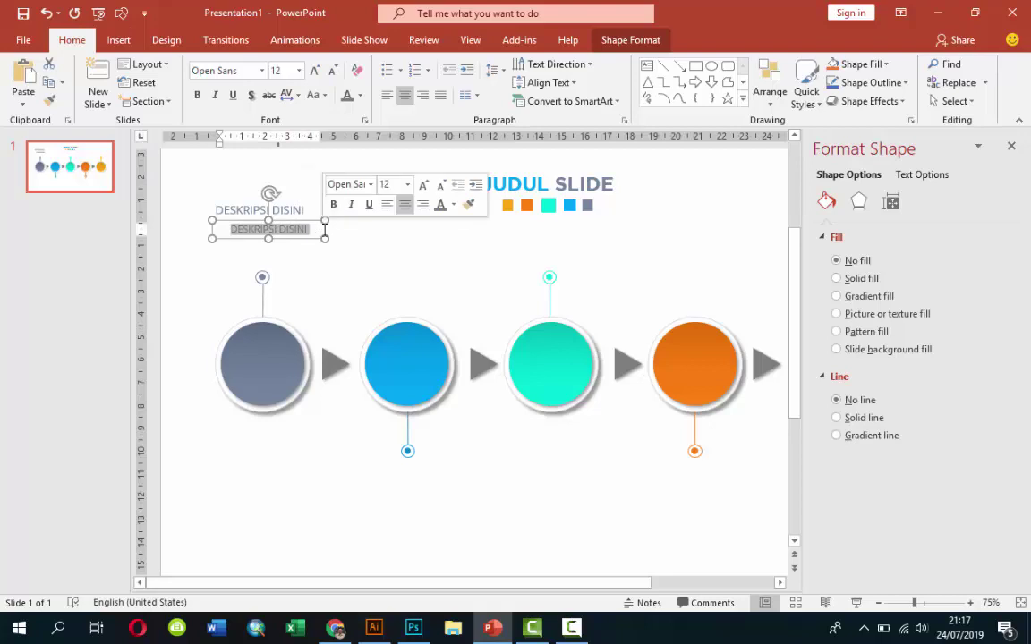
pyautogui.press('Delete')
pyautogui.write('=rand')
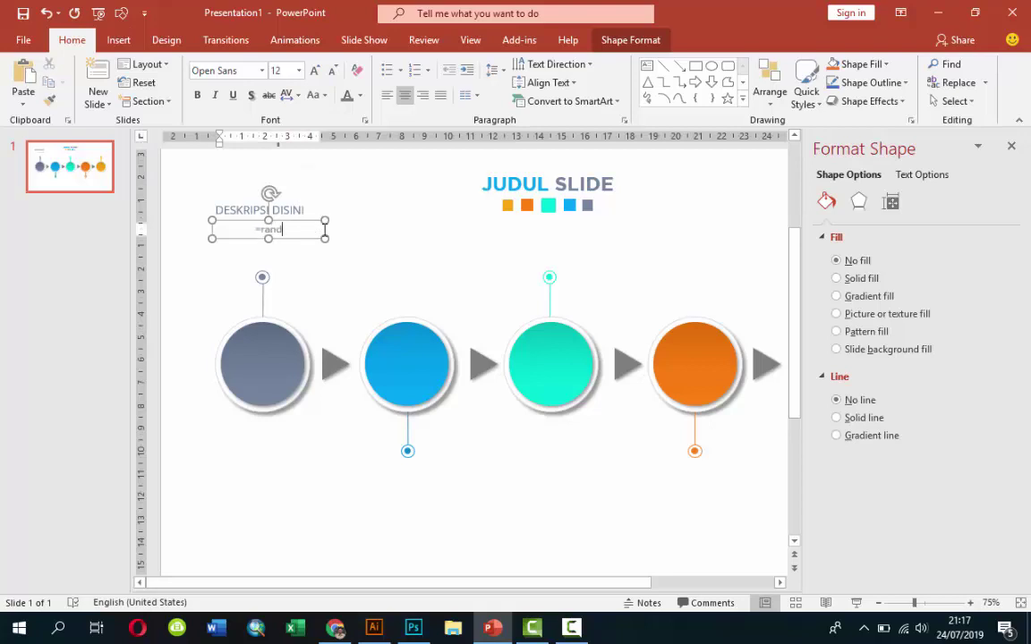
pyautogui.write('()')
pyautogui.press('Return')
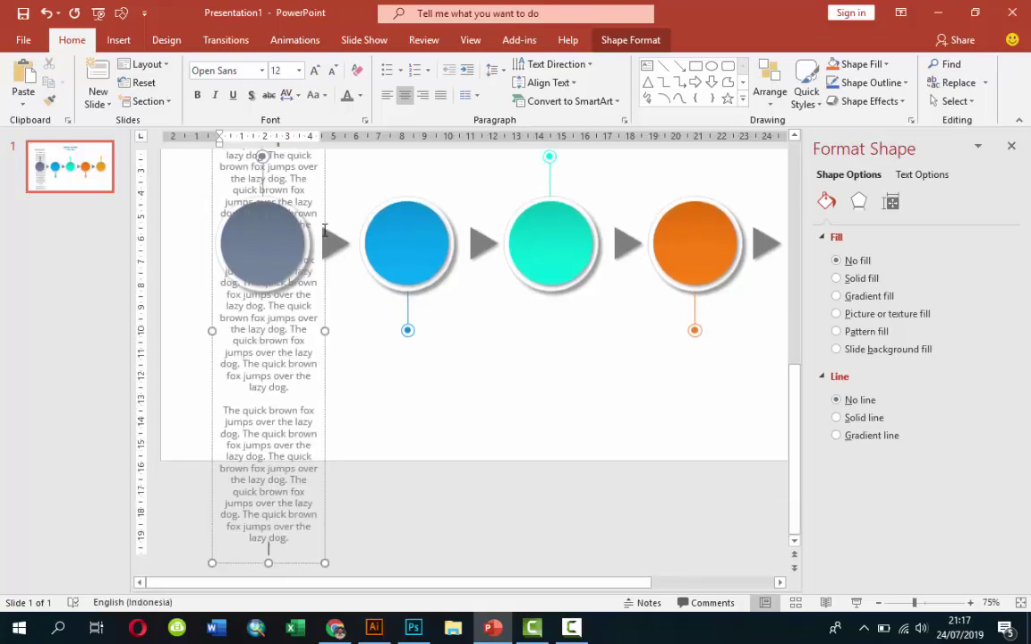
pyautogui.scroll(2, 322, 224)
pyautogui.scroll(2, 303, 234)
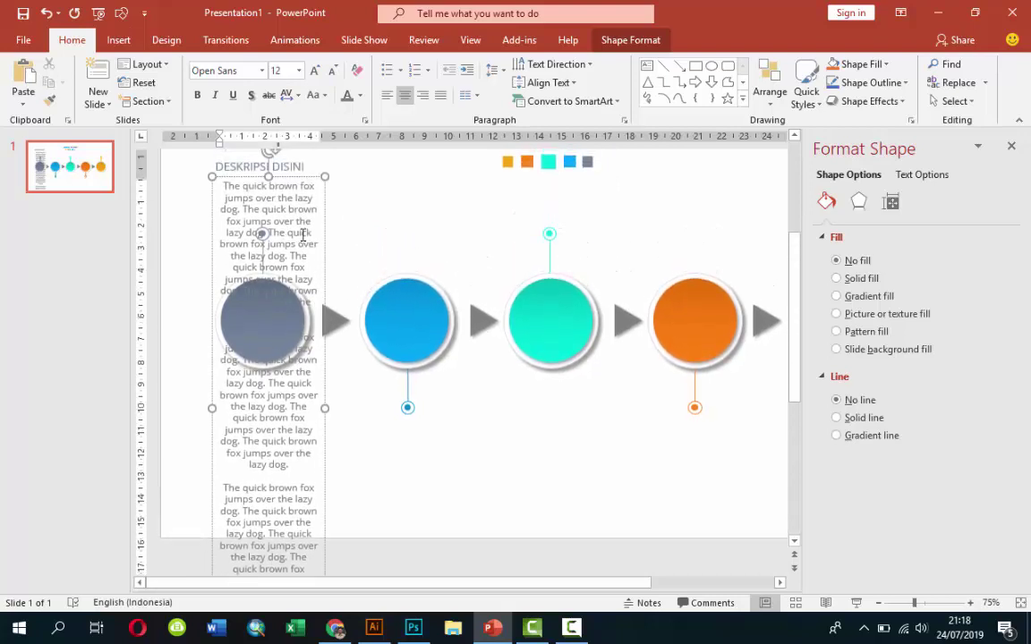
pyautogui.moveTo(225, 268); pyautogui.dragTo(299, 593)
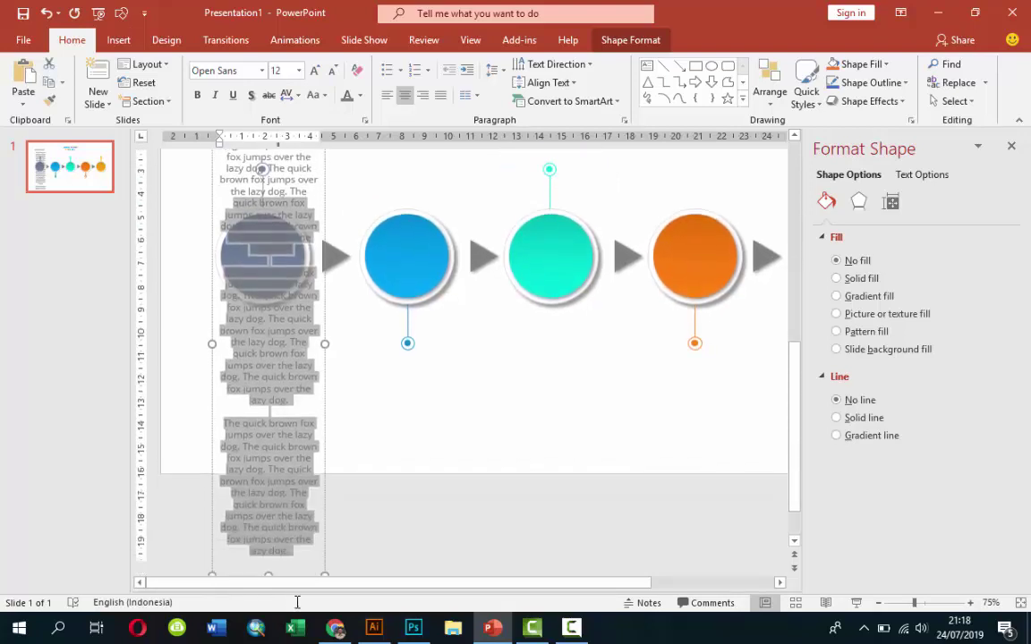
pyautogui.press('Delete')
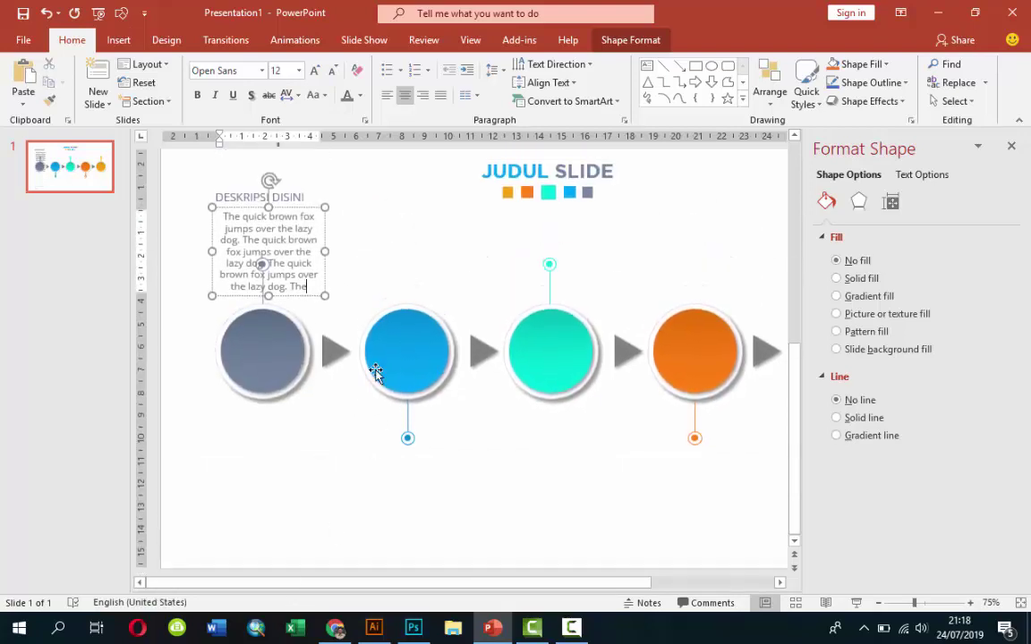
# Widen the filler box, set it to 11 pt, and nudge the heading up
pyautogui.moveTo(325, 250); pyautogui.dragTo(350, 245)
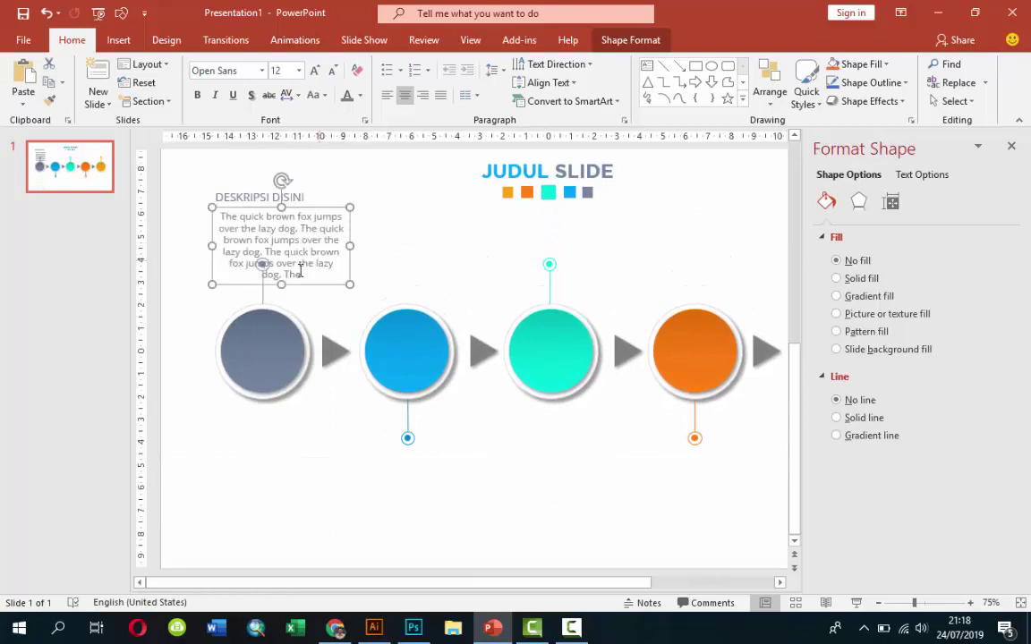
pyautogui.moveTo(211, 240); pyautogui.dragTo(191, 240)
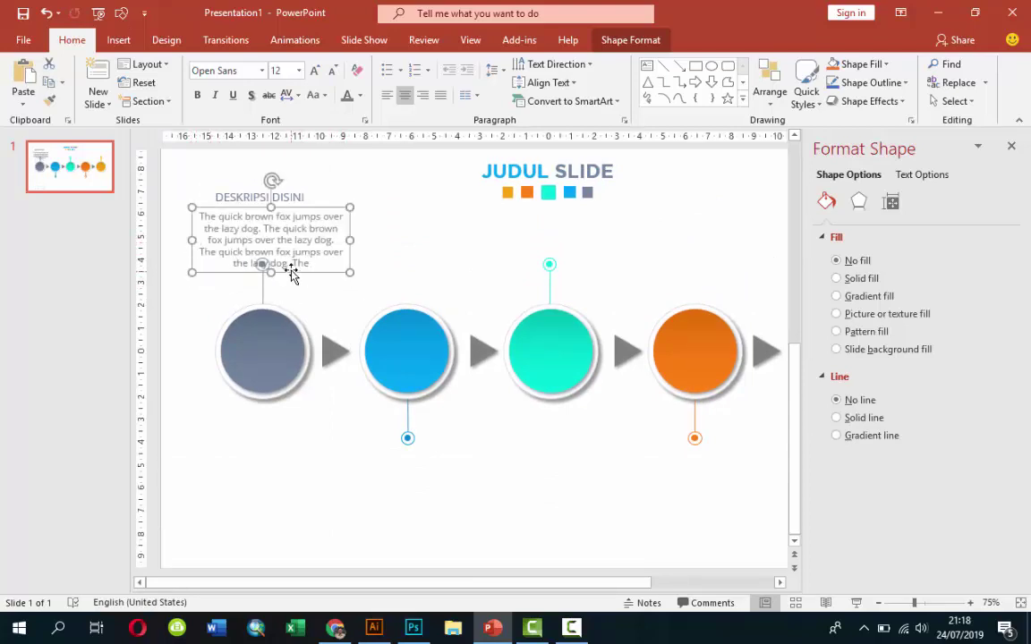
pyautogui.moveTo(292, 275); pyautogui.dragTo(289, 266)
pyautogui.click(299, 70)
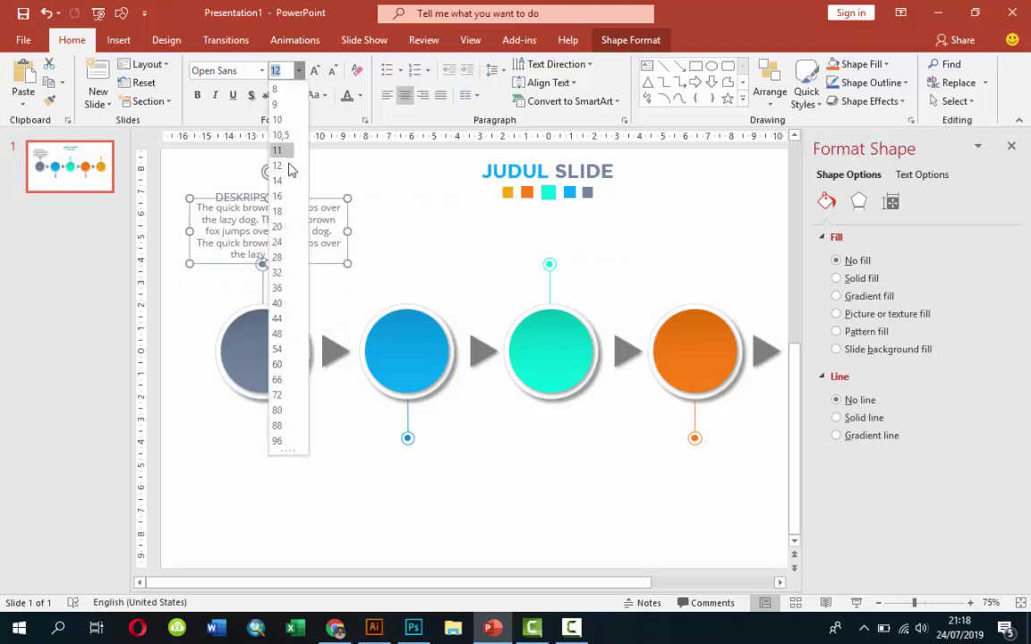
pyautogui.click(277, 151)
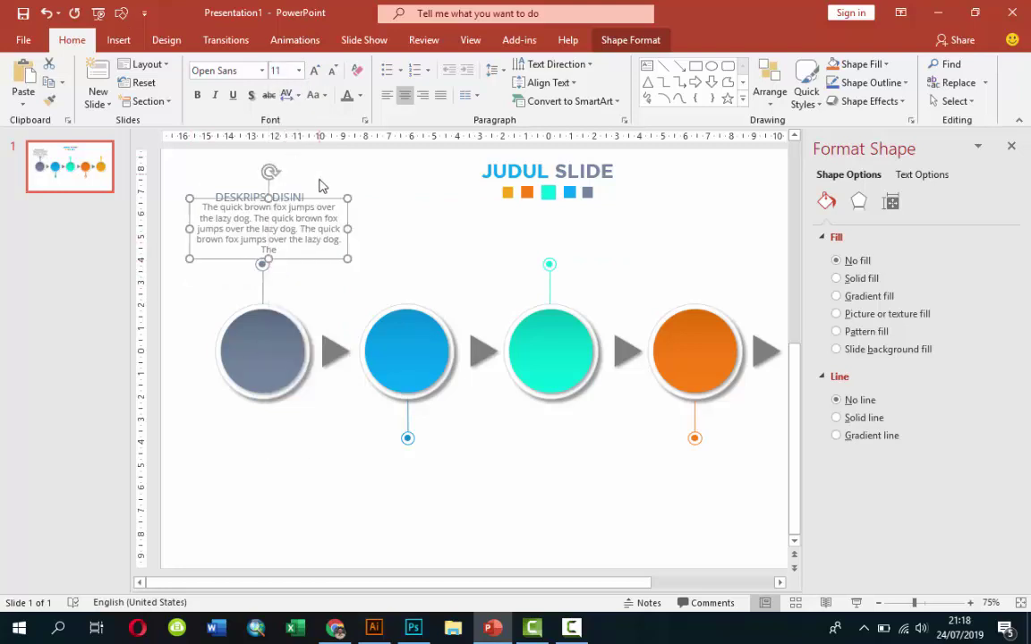
pyautogui.click(298, 196)
pyautogui.moveTo(295, 192); pyautogui.dragTo(297, 184)
pyautogui.click(308, 198)
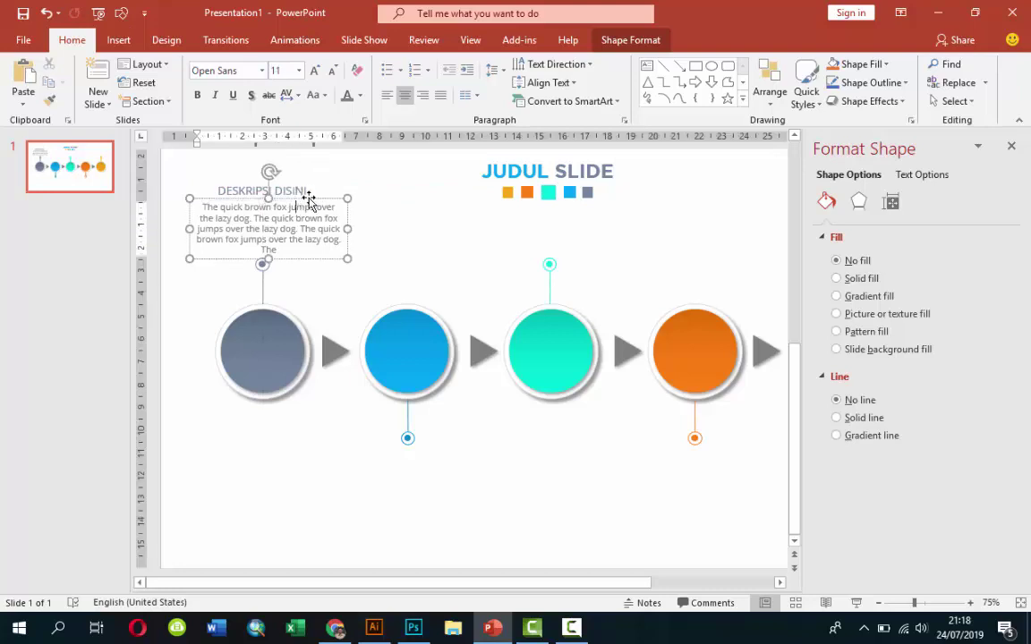
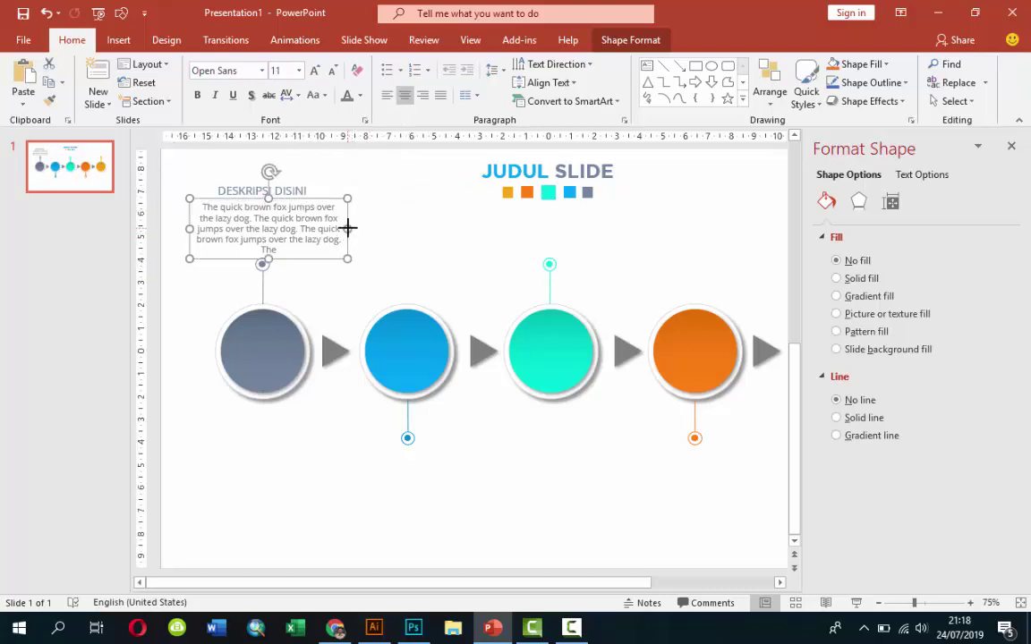
# Widen the first description's body text box and make its DESKRIPSI DISINI title bold
pyautogui.moveTo(347, 228)
pyautogui.mouseDown()
pyautogui.moveTo(361, 228)
pyautogui.moveTo(346, 216)
pyautogui.mouseUp()
pyautogui.click(291, 190)
pyautogui.click(356, 219)
pyautogui.click(291, 189)
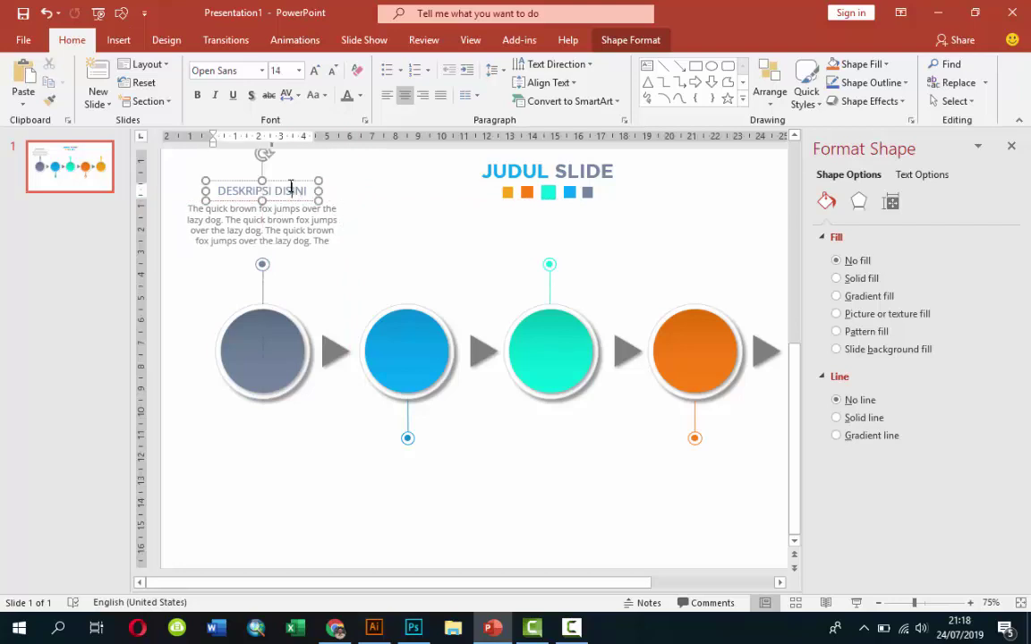
pyautogui.moveTo(295, 181); pyautogui.dragTo(294, 184)
pyautogui.click(198, 95)
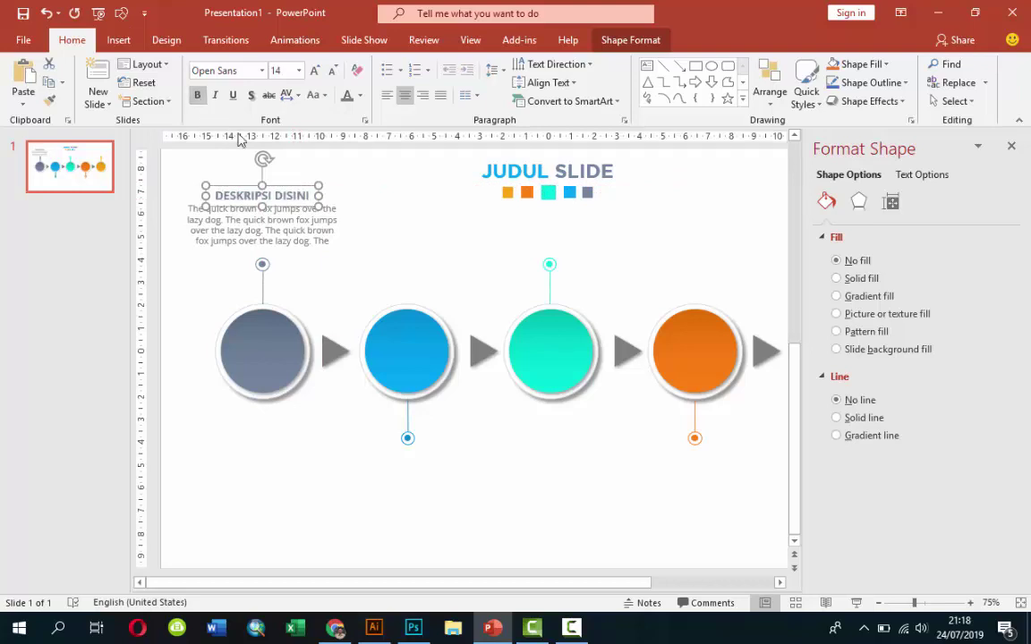
pyautogui.click(368, 255)
# Duplicate the title and body together with Ctrl+D and move the copy below the blue circle
pyautogui.click(305, 219)
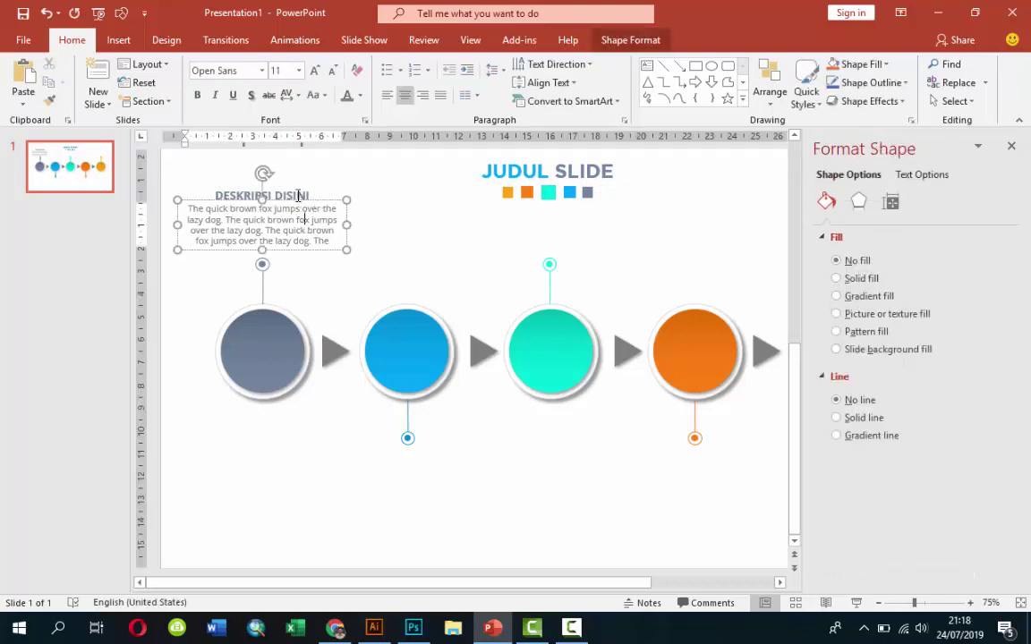
pyautogui.keyDown('shift'); pyautogui.click(310, 193); pyautogui.keyUp('shift')
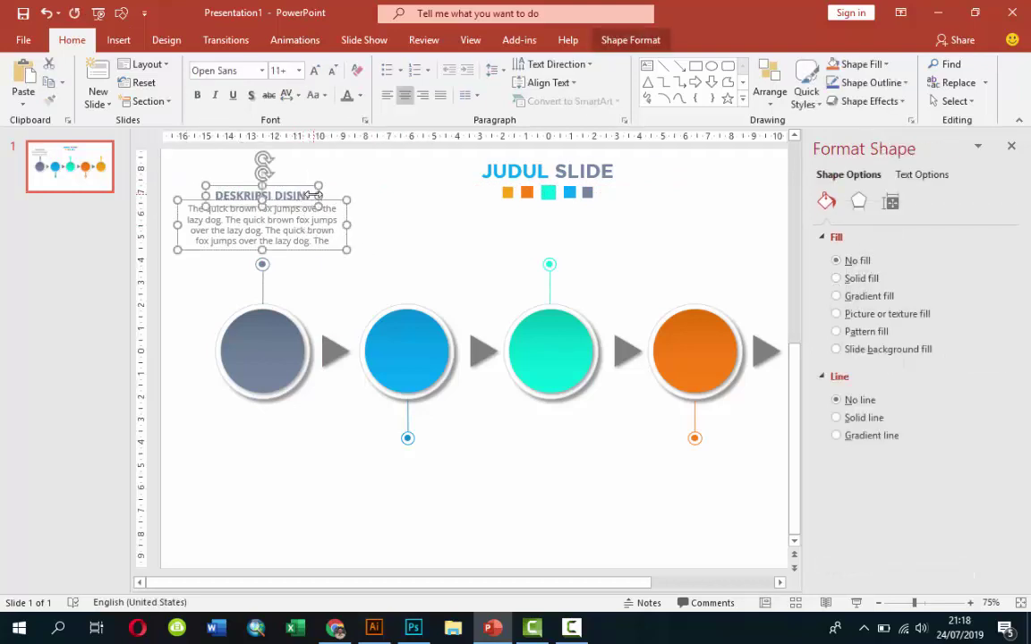
pyautogui.hotkey('ctrl', 'd')
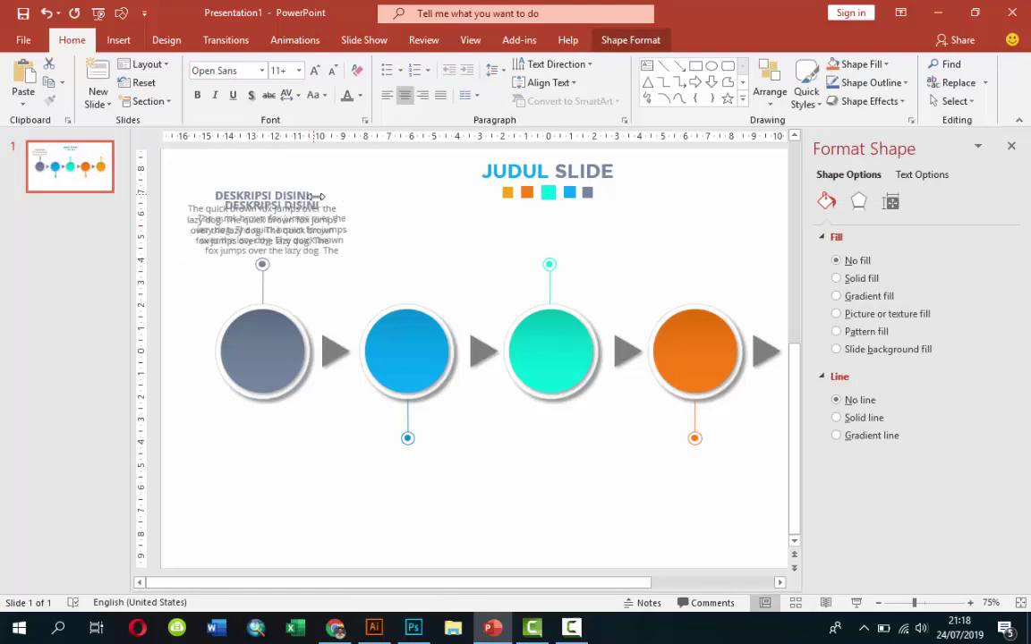
pyautogui.moveTo(314, 197); pyautogui.dragTo(454, 460)
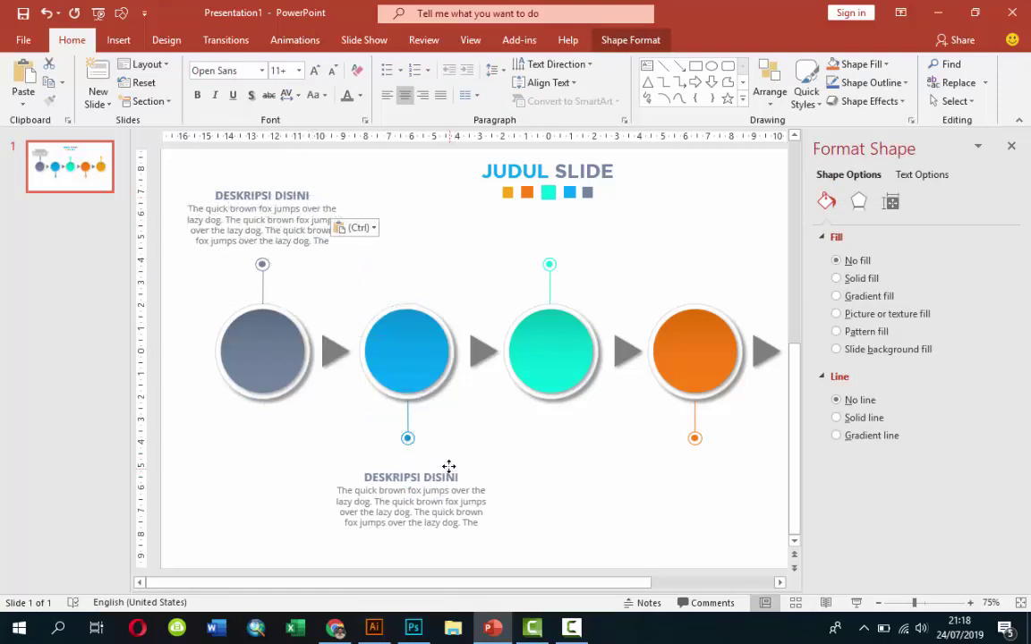
# Colour the title of the description under the blue circle blue
pyautogui.click(467, 419)
pyautogui.click(461, 467)
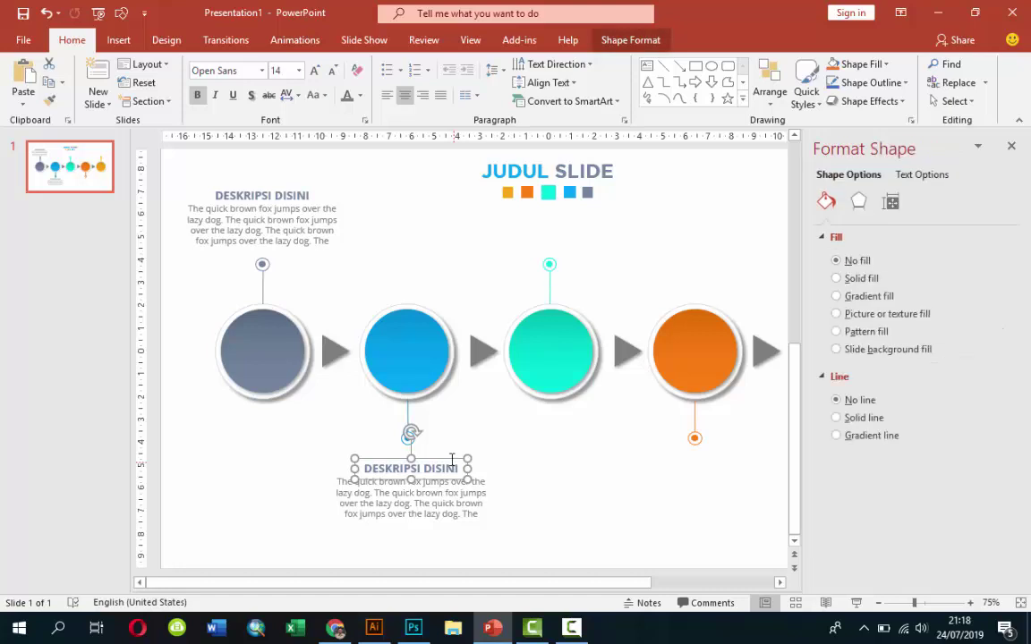
pyautogui.click(358, 95)
pyautogui.click(401, 254)
# Paste a description above the teal circle with a teal title, then paste another copy
pyautogui.hotkey('ctrl', 'v')
pyautogui.moveTo(329, 255); pyautogui.dragTo(591, 266)
pyautogui.click(594, 272)
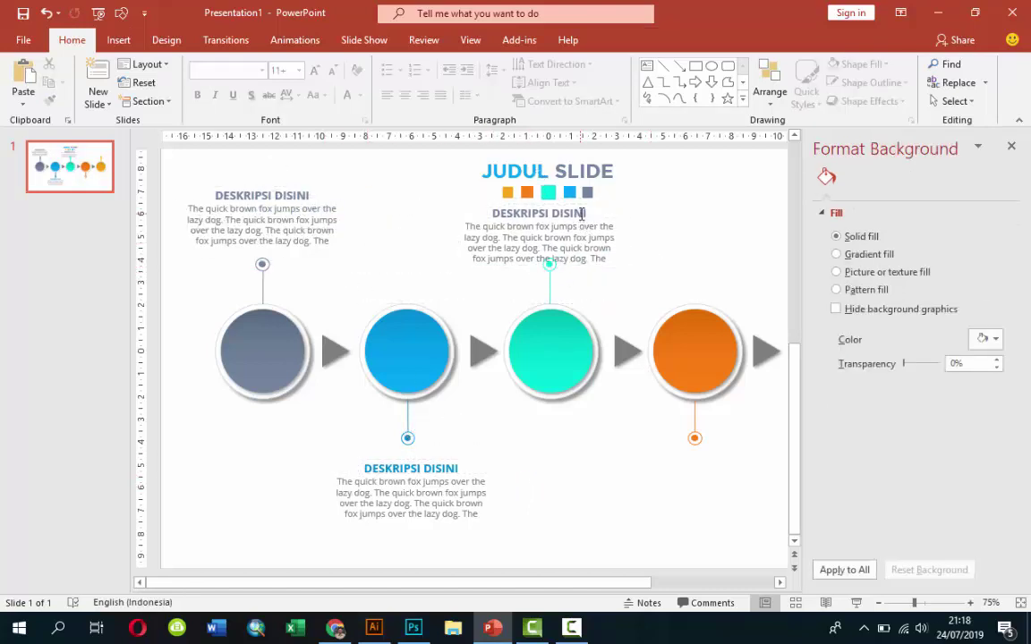
pyautogui.click(582, 213)
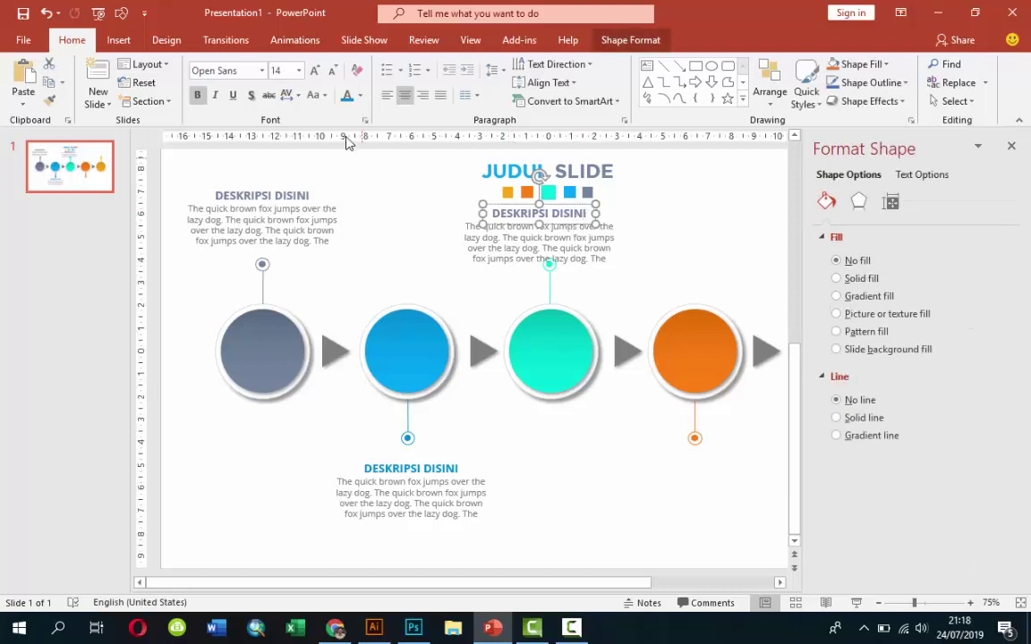
pyautogui.click(359, 95)
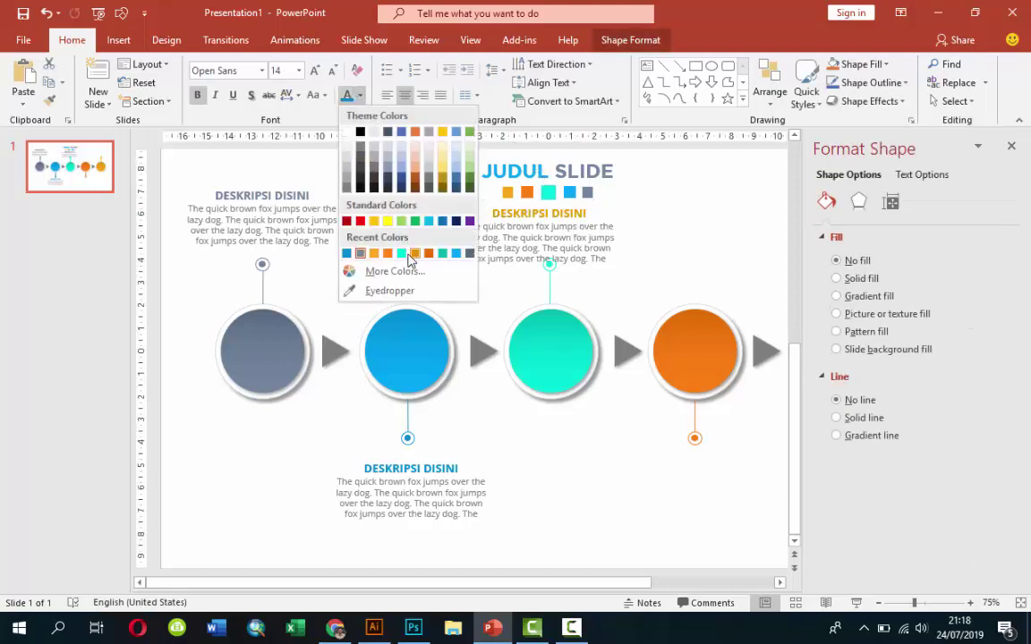
pyautogui.click(401, 253)
pyautogui.click(632, 251)
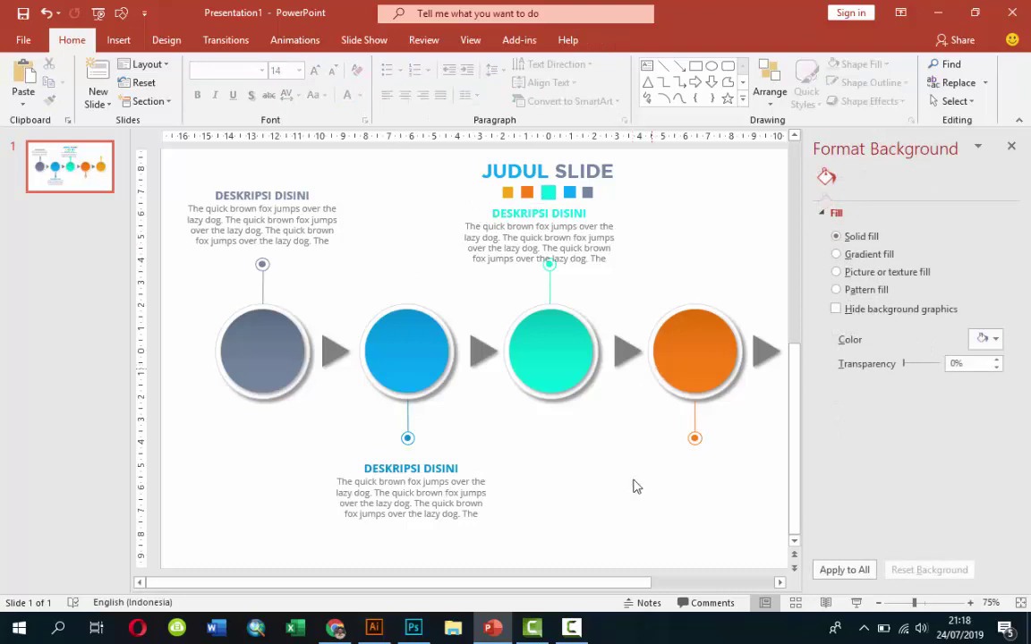
pyautogui.moveTo(594, 583); pyautogui.dragTo(662, 583)
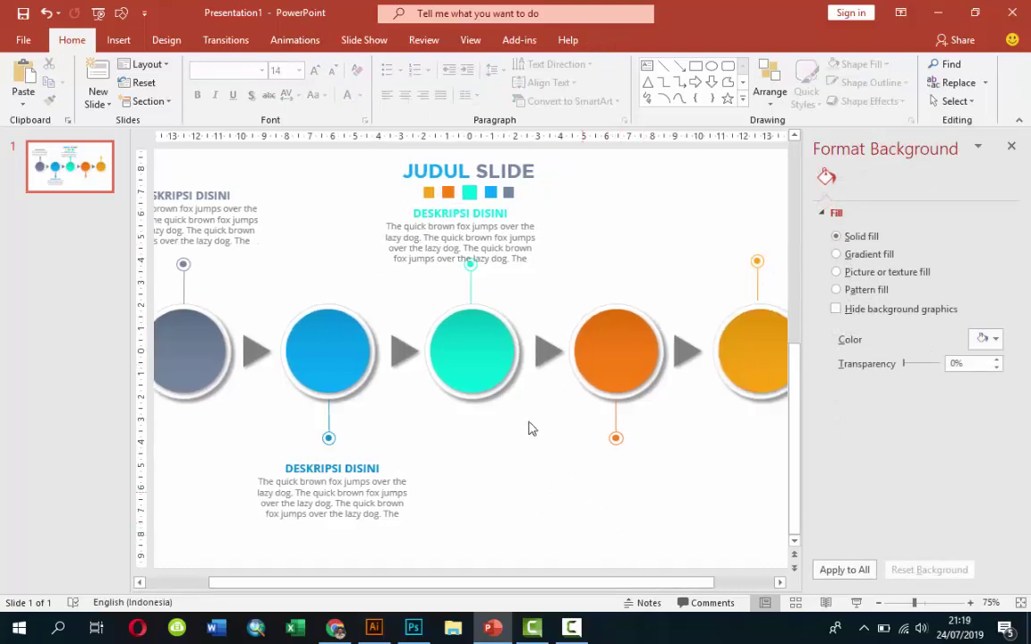
pyautogui.hotkey('ctrl', 'v')
# Move the pasted description below the orange circle
pyautogui.moveTo(294, 282); pyautogui.dragTo(435, 335)
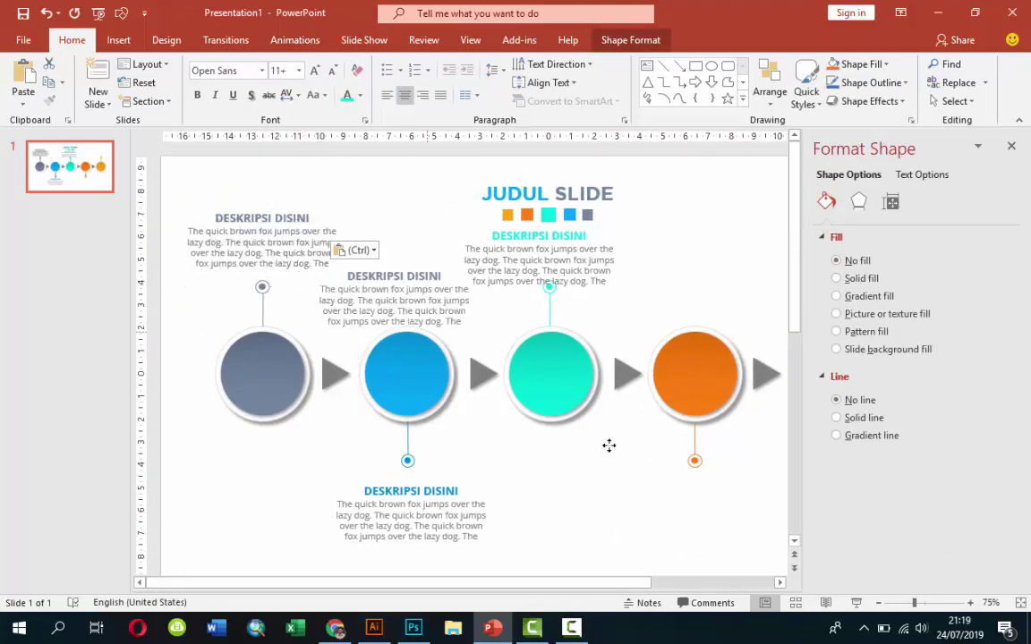
pyautogui.moveTo(609, 445); pyautogui.dragTo(725, 535)
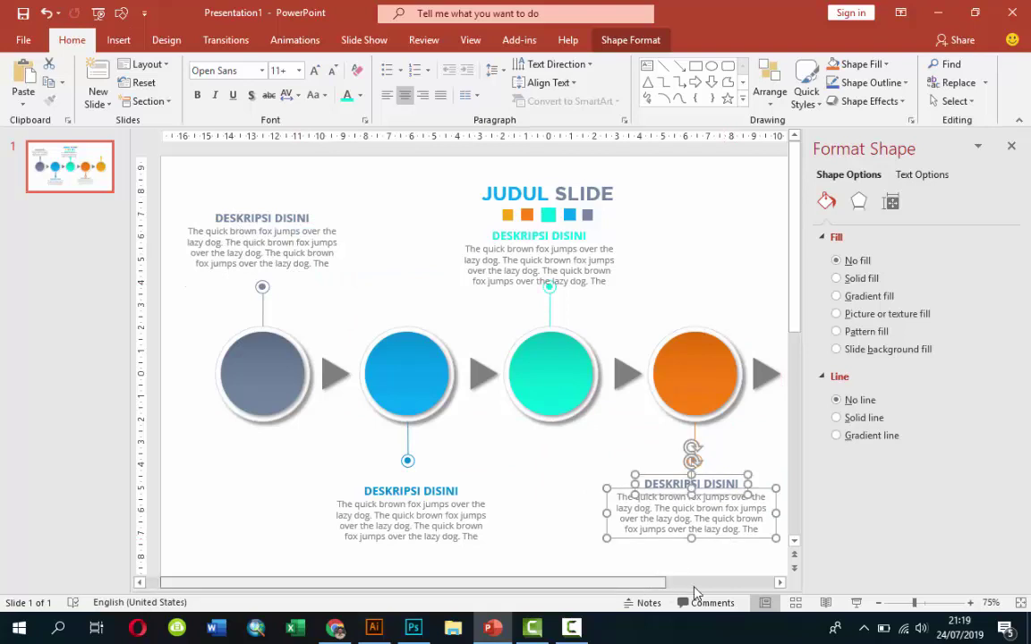
pyautogui.click(696, 584)
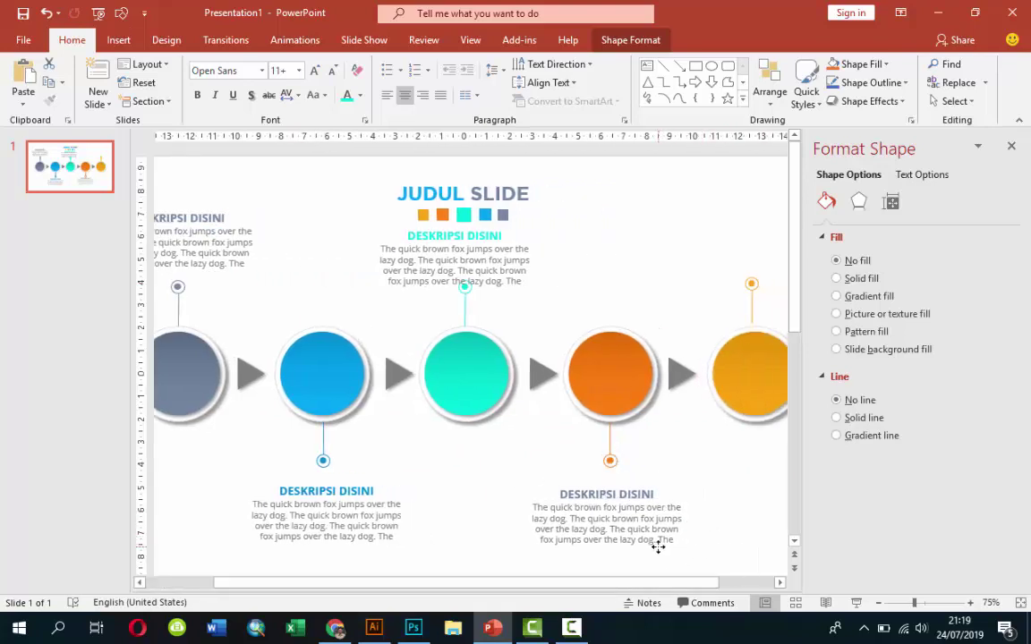
pyautogui.moveTo(659, 546); pyautogui.dragTo(666, 546)
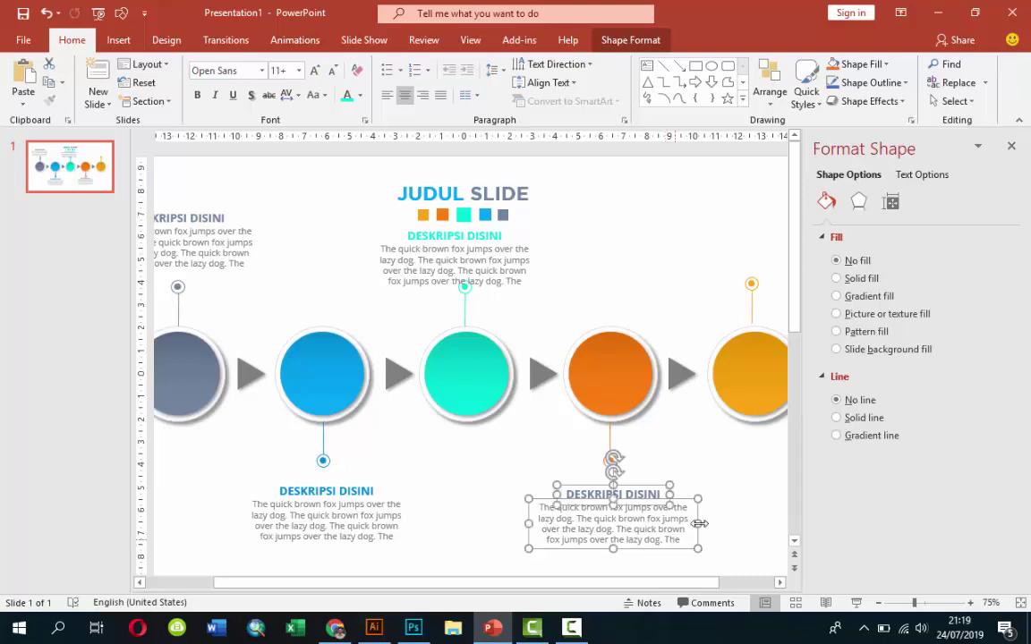
# Colour the title under the orange circle orange and copy the first description
pyautogui.click(656, 503)
pyautogui.click(646, 488)
pyautogui.press('Escape')
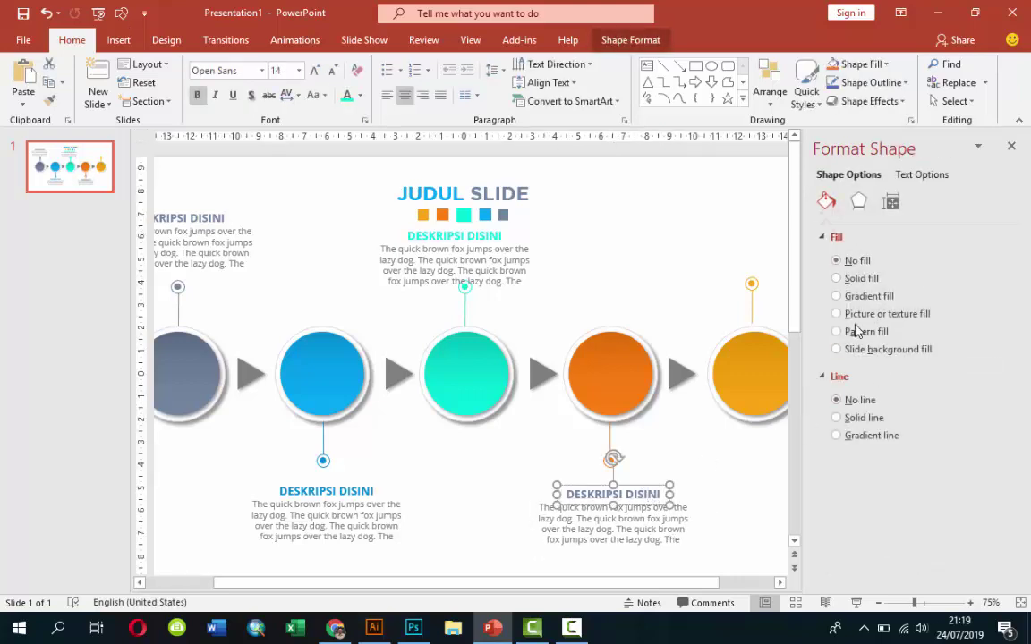
pyautogui.click(359, 96)
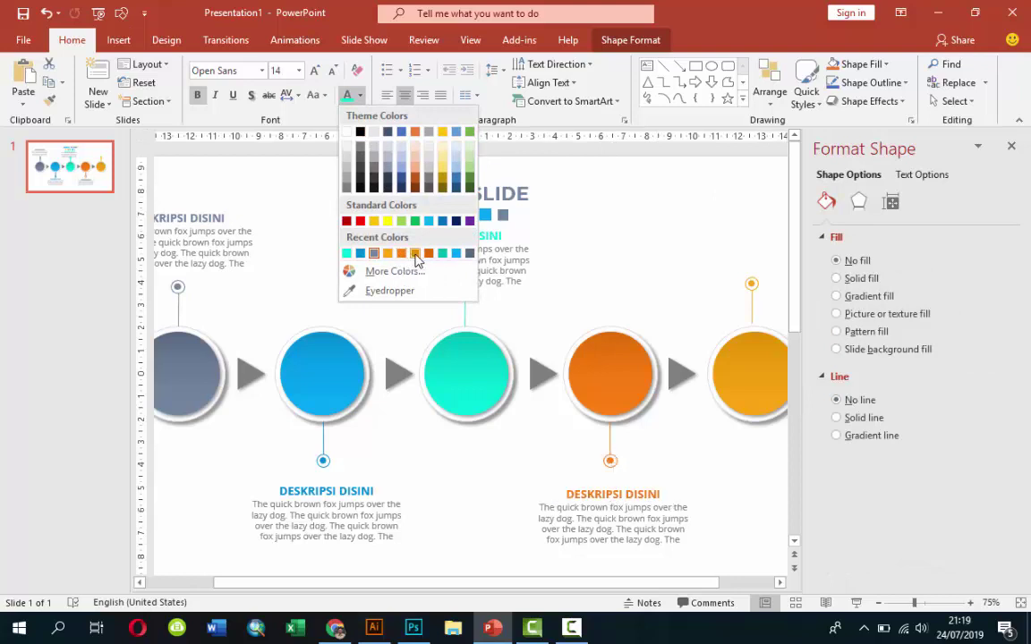
pyautogui.click(402, 254)
pyautogui.click(724, 481)
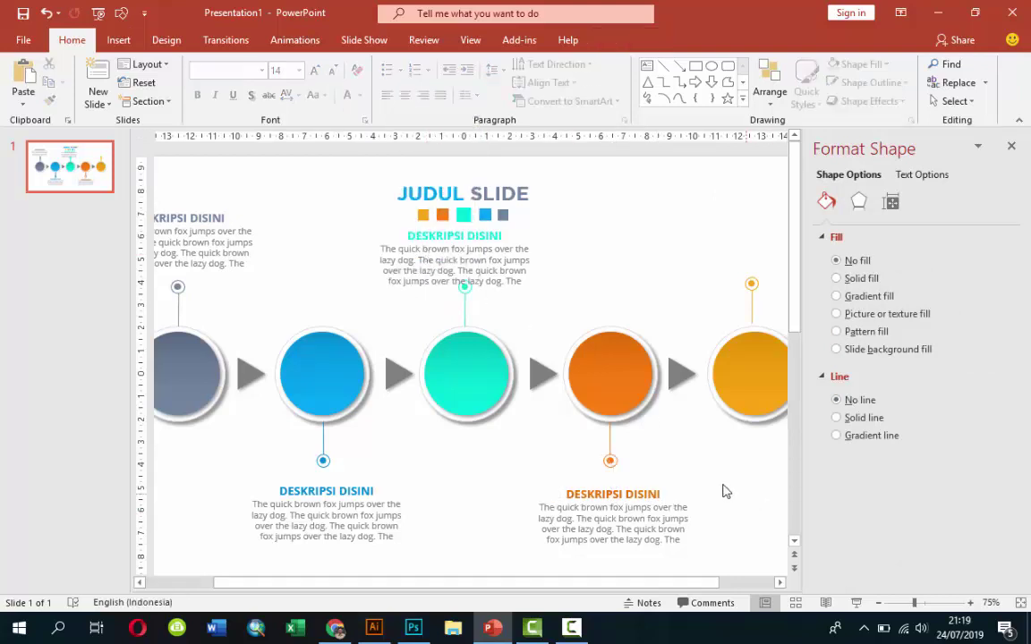
pyautogui.hscroll(3, 724, 594)
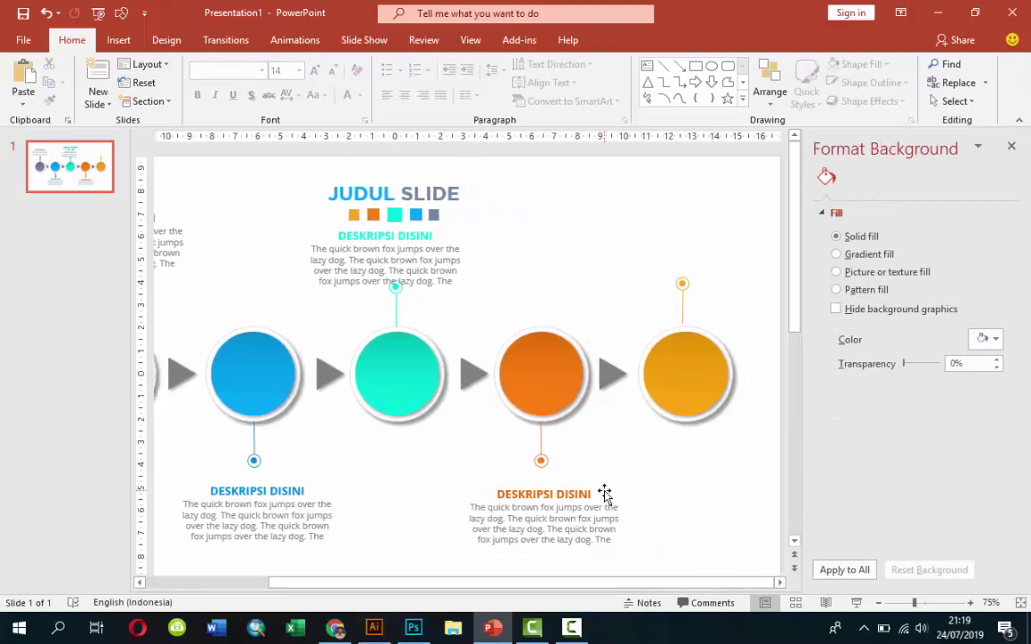
pyautogui.press('Tab')
# Paste a copy of the first description and place it above the yellow circle
pyautogui.hotkey('ctrl', 'v')
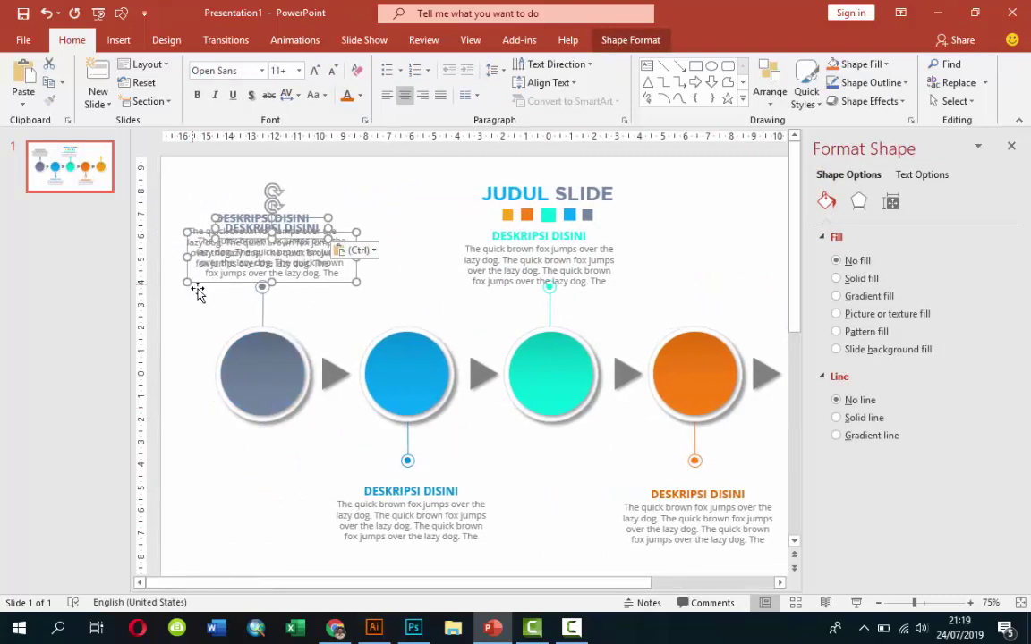
pyautogui.moveTo(496, 283); pyautogui.dragTo(727, 279)
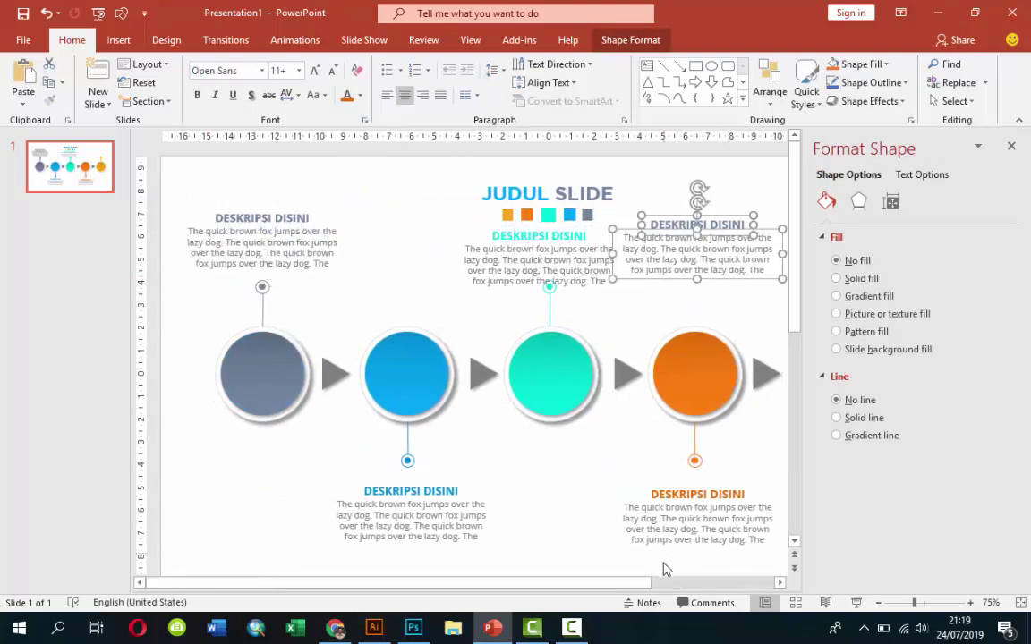
pyautogui.hscroll(5, 757, 587)
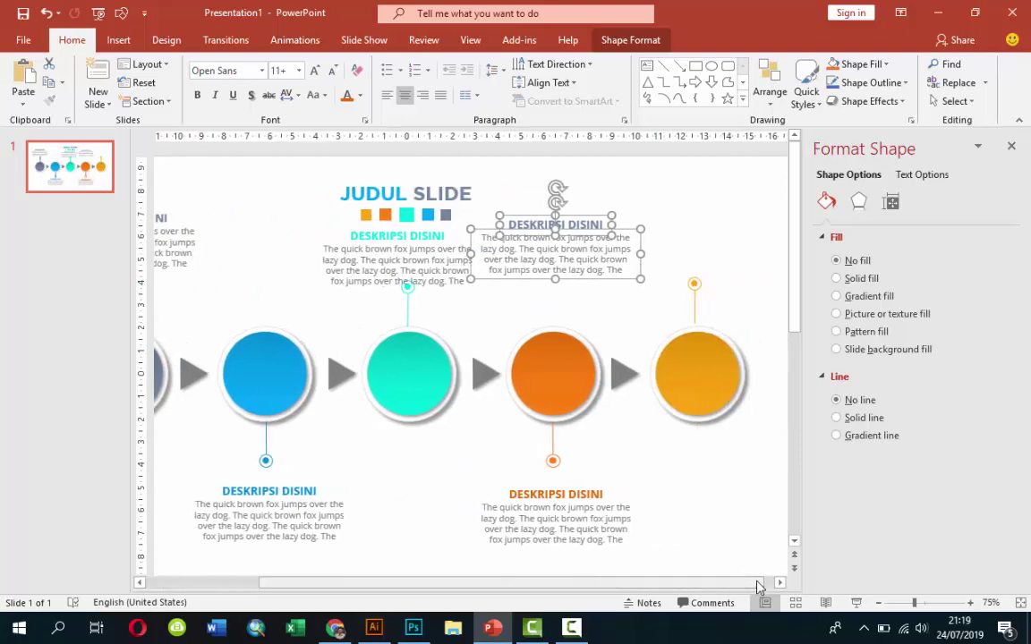
pyautogui.click(778, 583)
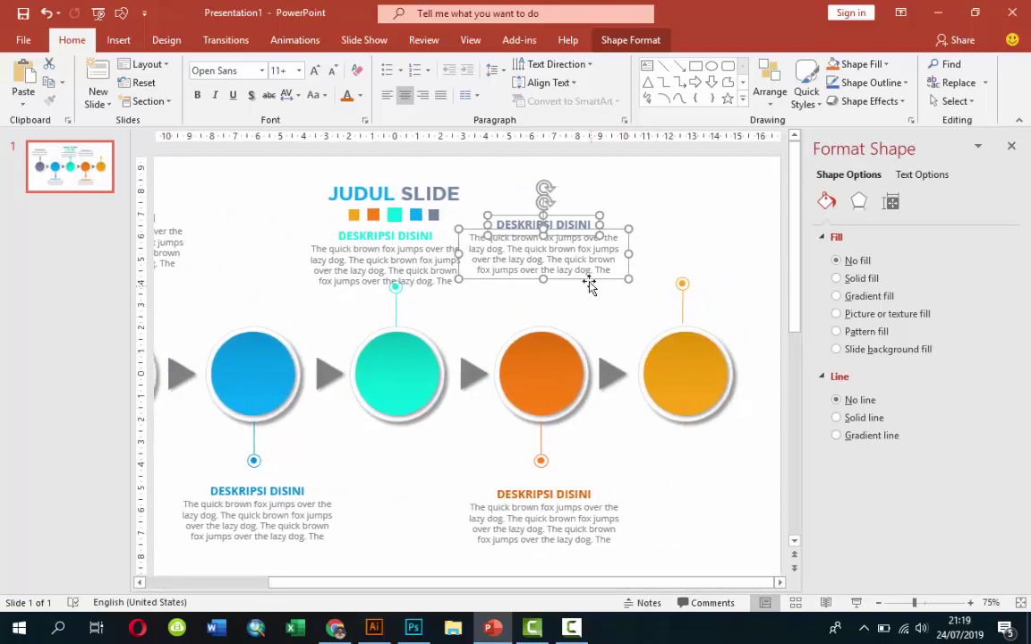
pyautogui.moveTo(588, 278); pyautogui.dragTo(719, 277)
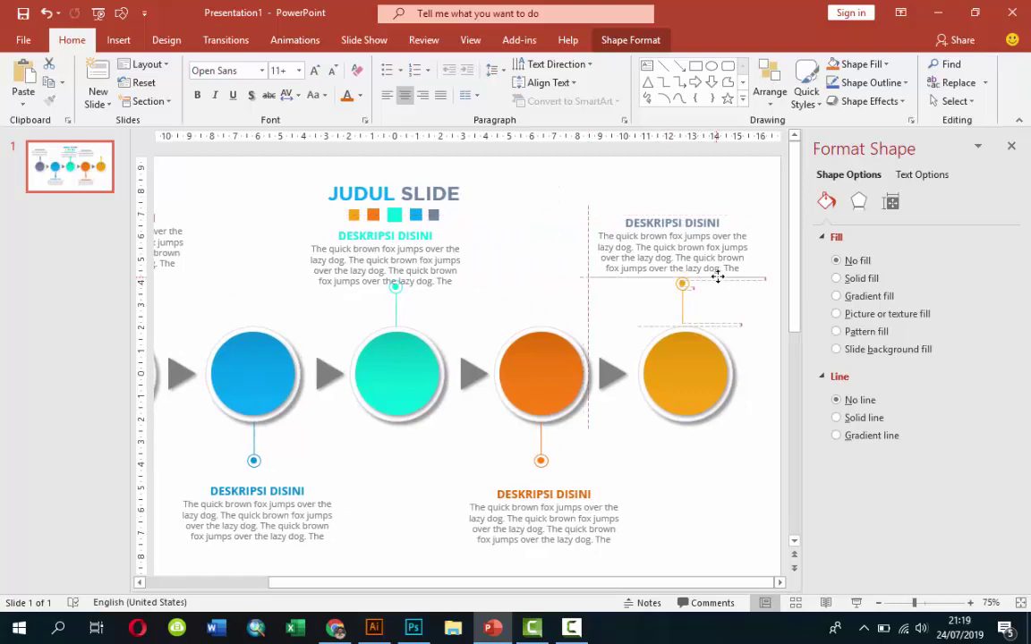
pyautogui.click(713, 488)
# Colour the DESKRIPSI DISINI heading above the yellow circle orange
pyautogui.click(701, 215)
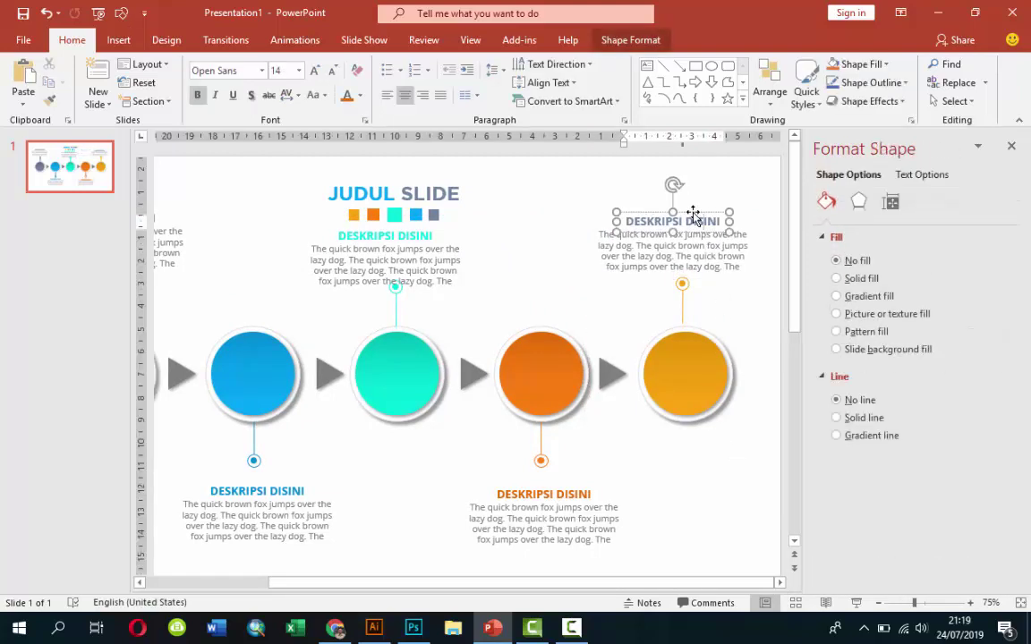
pyautogui.press('Escape')
pyautogui.click(360, 96)
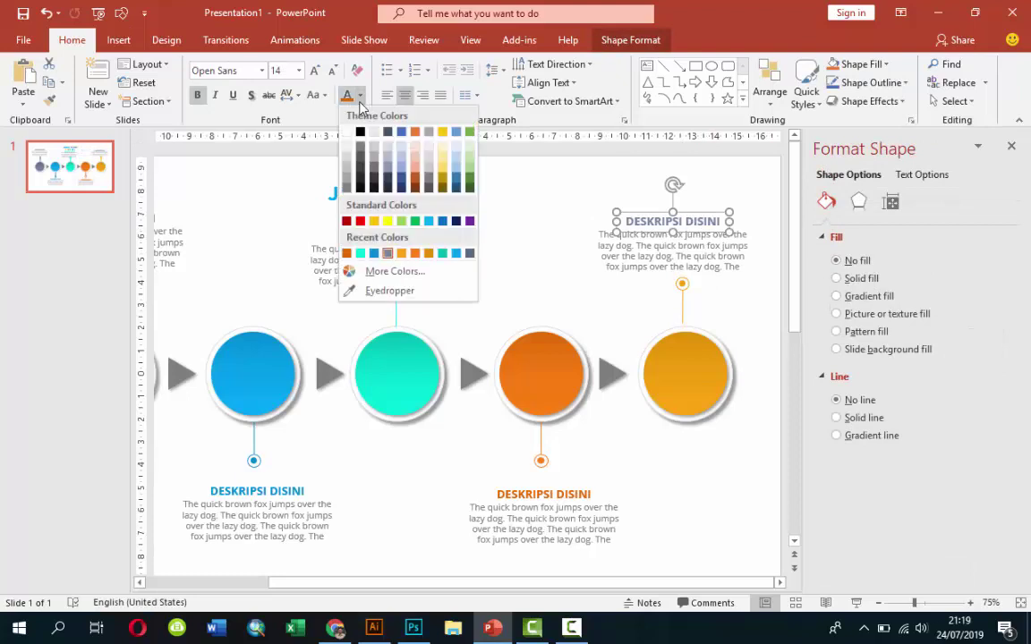
pyautogui.click(407, 255)
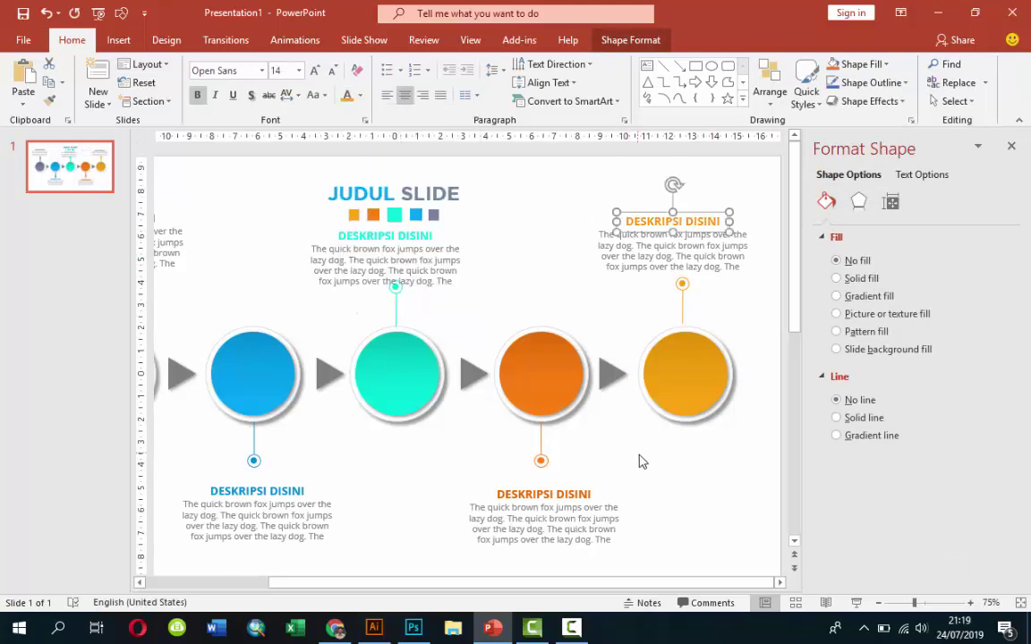
pyautogui.click(684, 474)
pyautogui.scroll(-2, 687, 475)
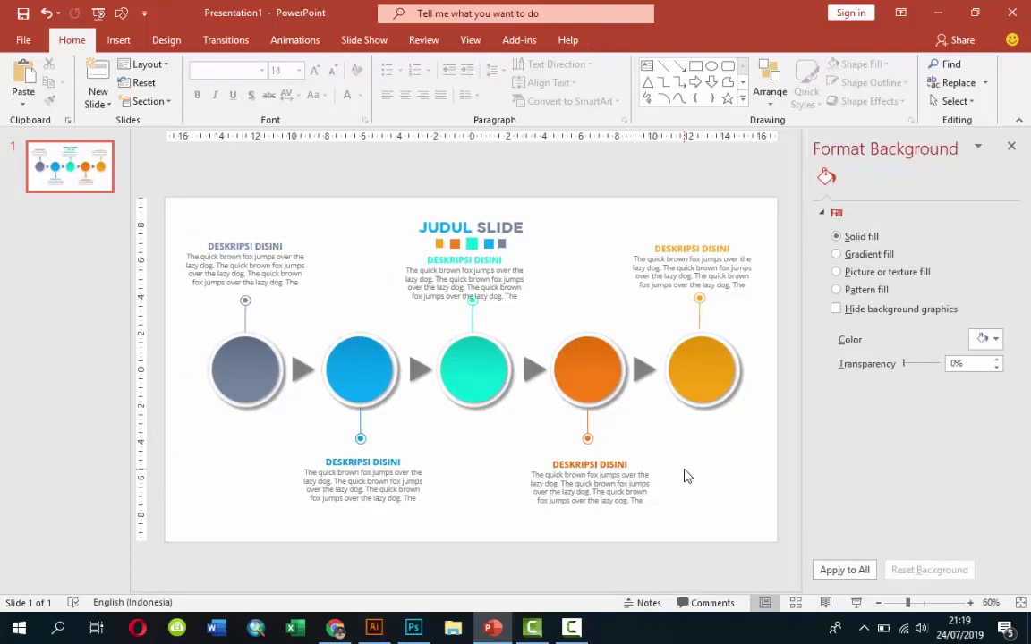
# Raise the JUDUL SLIDE title and its row of small coloured squares slightly higher
pyautogui.click(478, 224)
pyautogui.moveTo(481, 218)
pyautogui.mouseDown()
pyautogui.moveTo(481, 206)
pyautogui.moveTo(499, 222)
pyautogui.moveTo(492, 247)
pyautogui.moveTo(519, 254)
pyautogui.mouseUp()
pyautogui.click(527, 250)
pyautogui.click(535, 222)
pyautogui.click(500, 236)
pyautogui.click(503, 275)
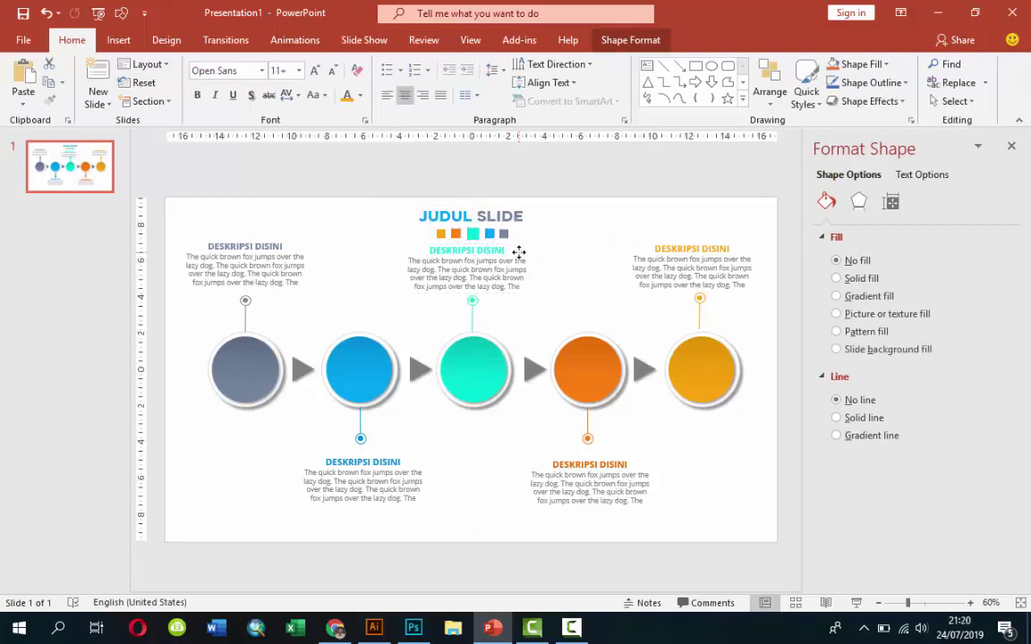
pyautogui.press('Tab')
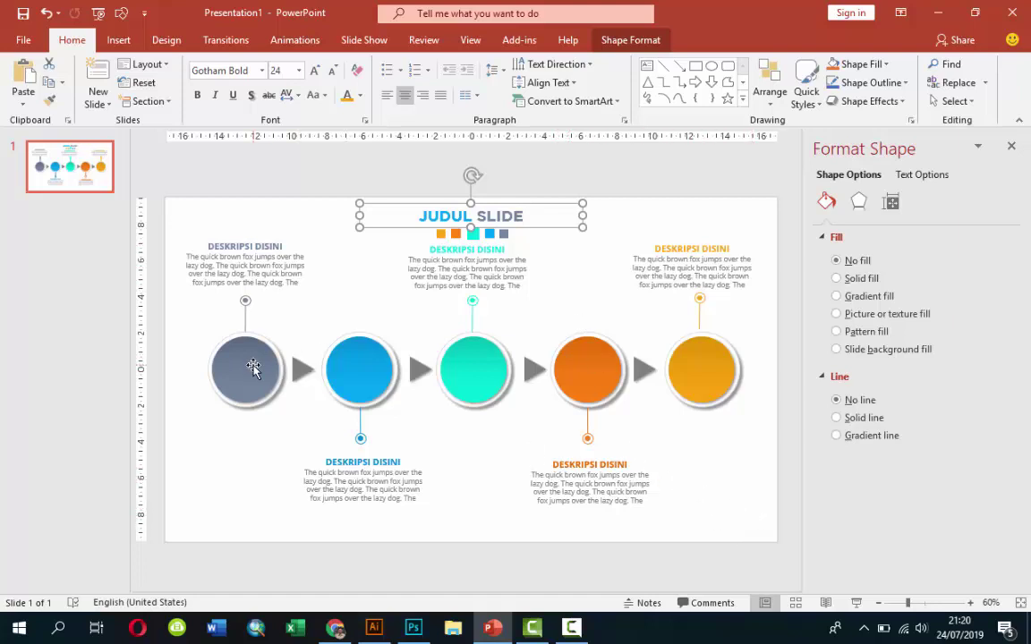
pyautogui.click(193, 460)
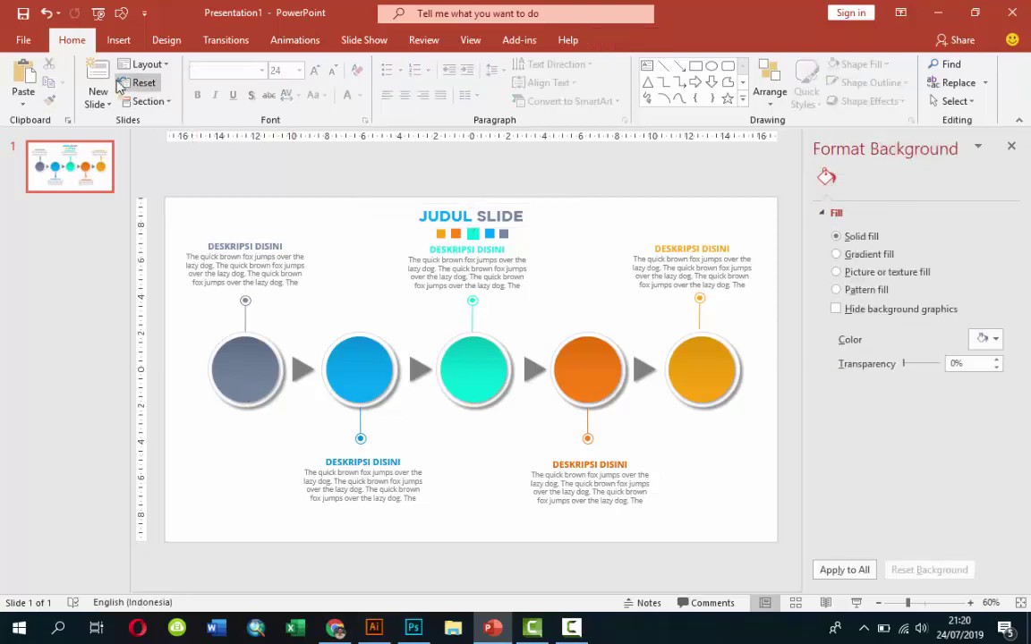
# Insert the clock SVG from the ICON > FASHION ICON SVG folder onto the slide
pyautogui.click(116, 45)
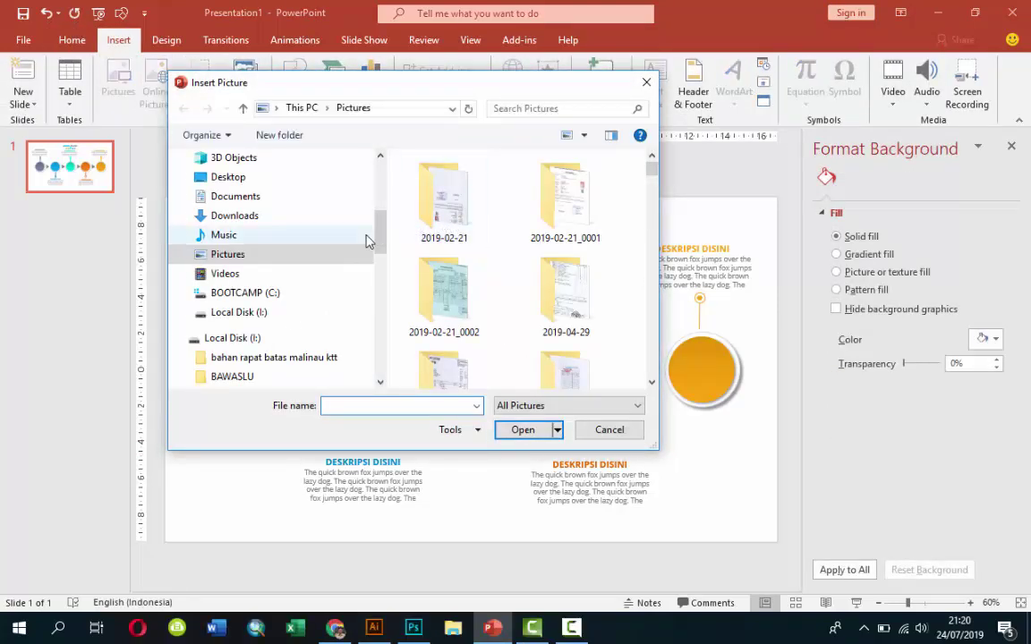
pyautogui.moveTo(379, 229); pyautogui.dragTo(379, 367)
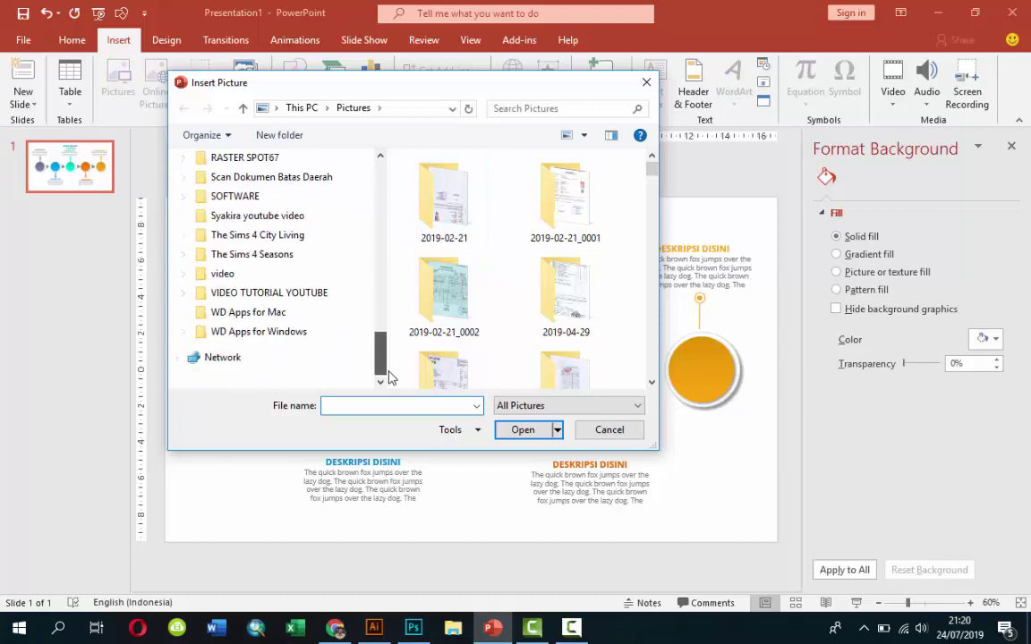
pyautogui.click(181, 296)
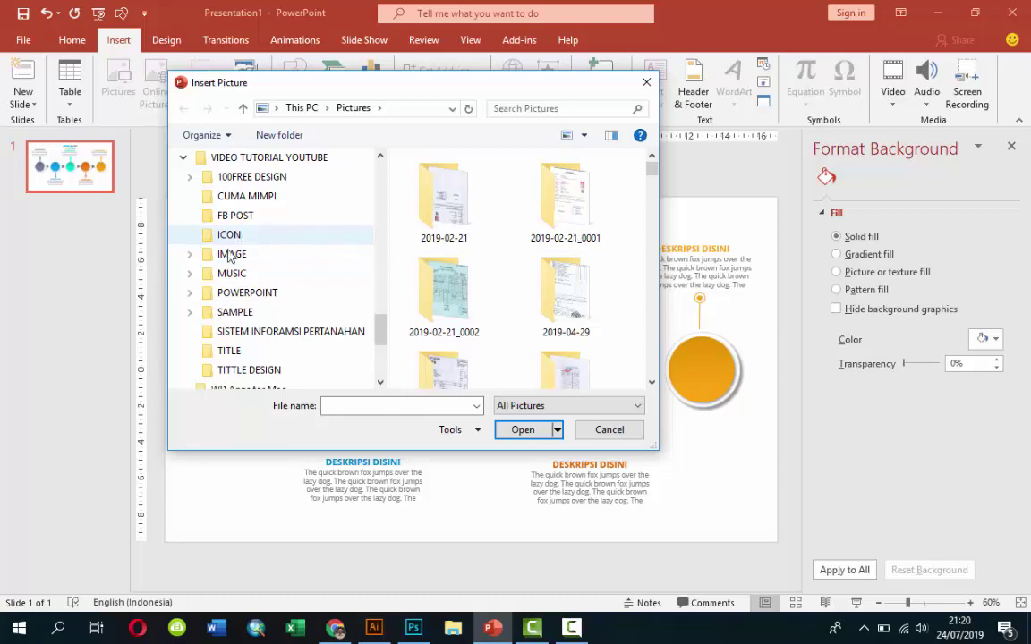
pyautogui.click(259, 235)
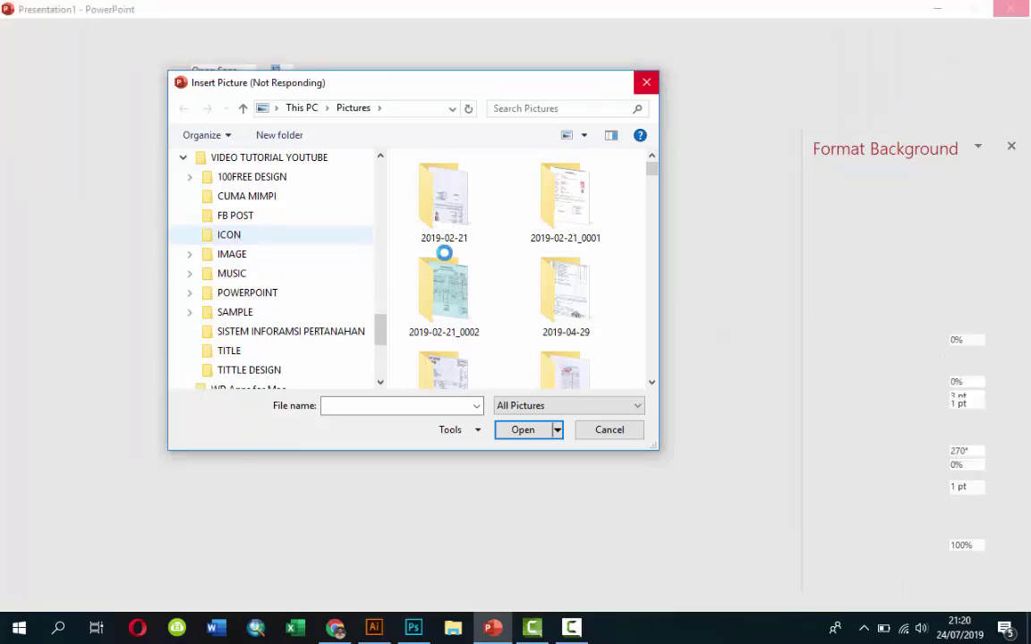
pyautogui.click(266, 235)
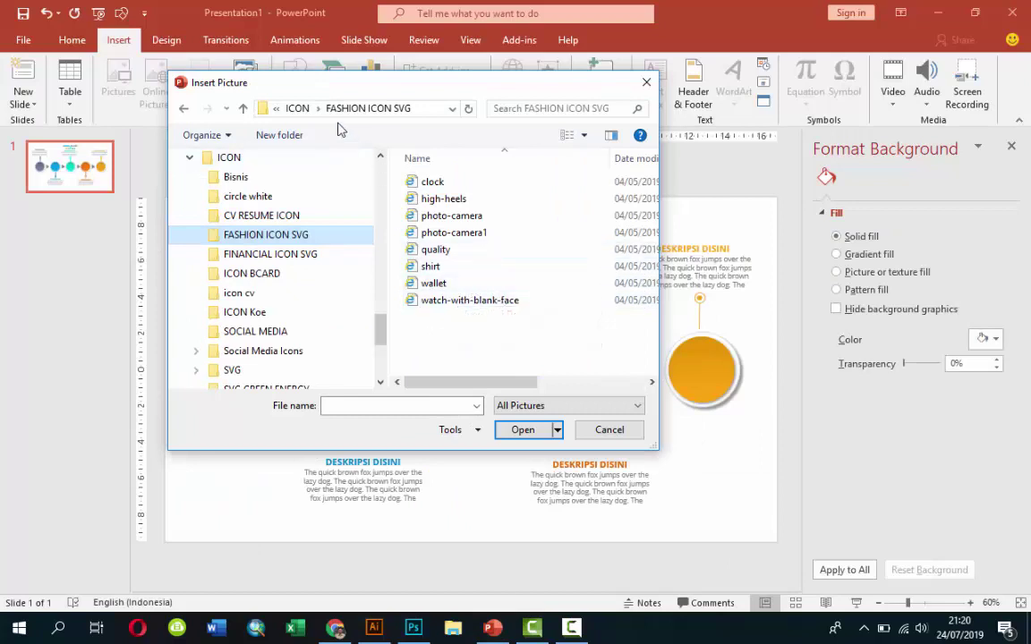
pyautogui.click(421, 181)
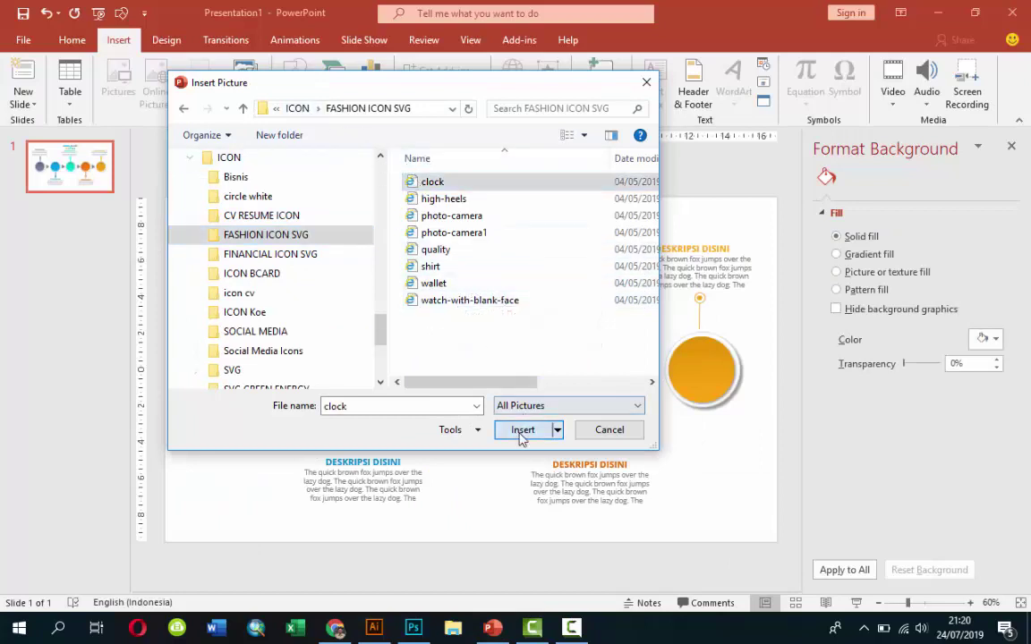
pyautogui.click(523, 430)
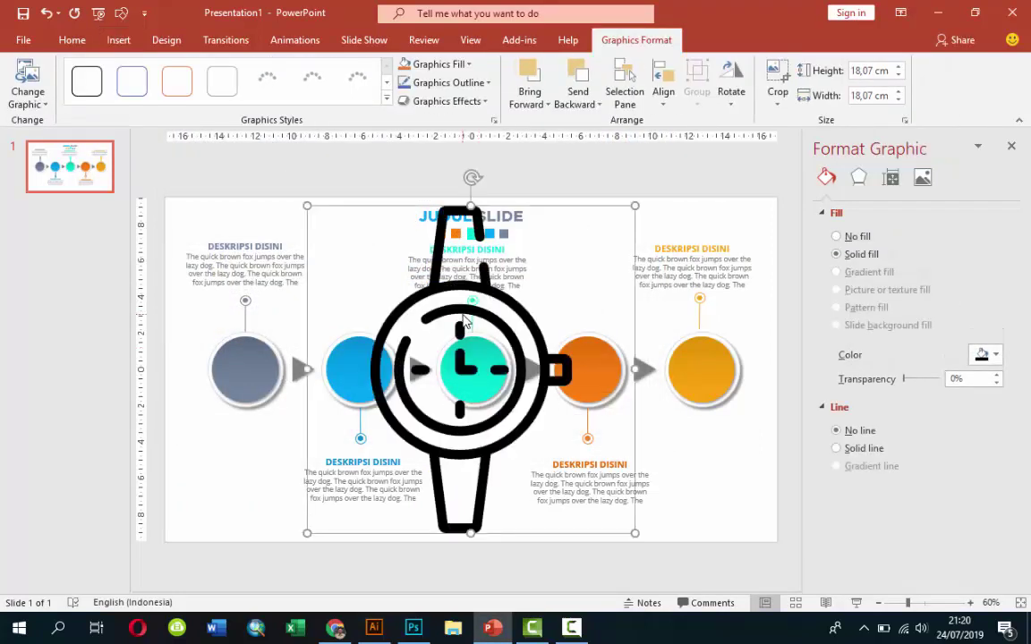
# Make the clock icon white and shrink it to 1.86 cm inside the grey circle
pyautogui.click(983, 357)
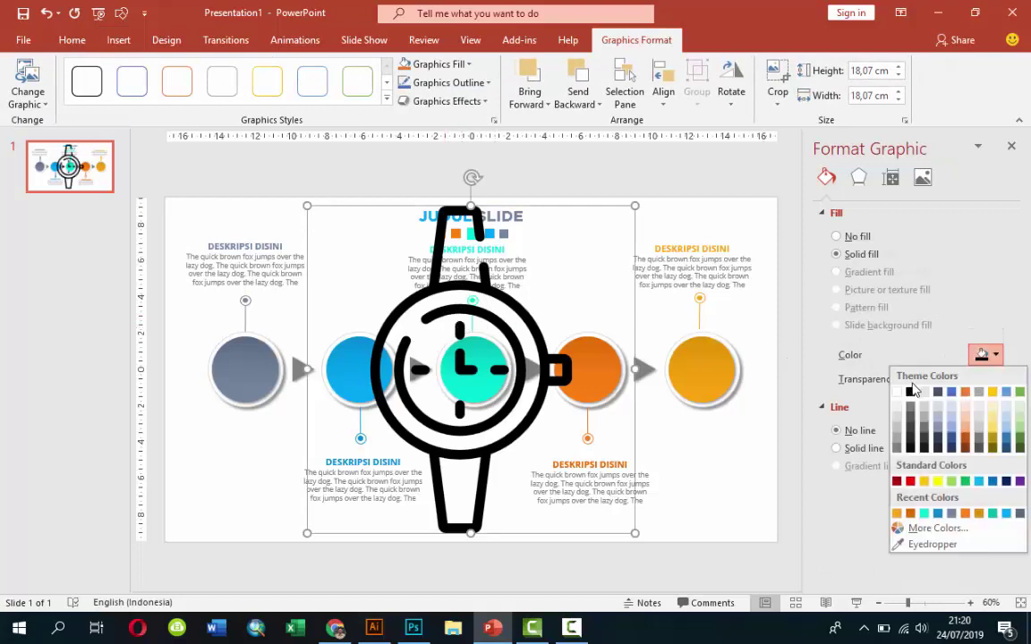
pyautogui.click(898, 396)
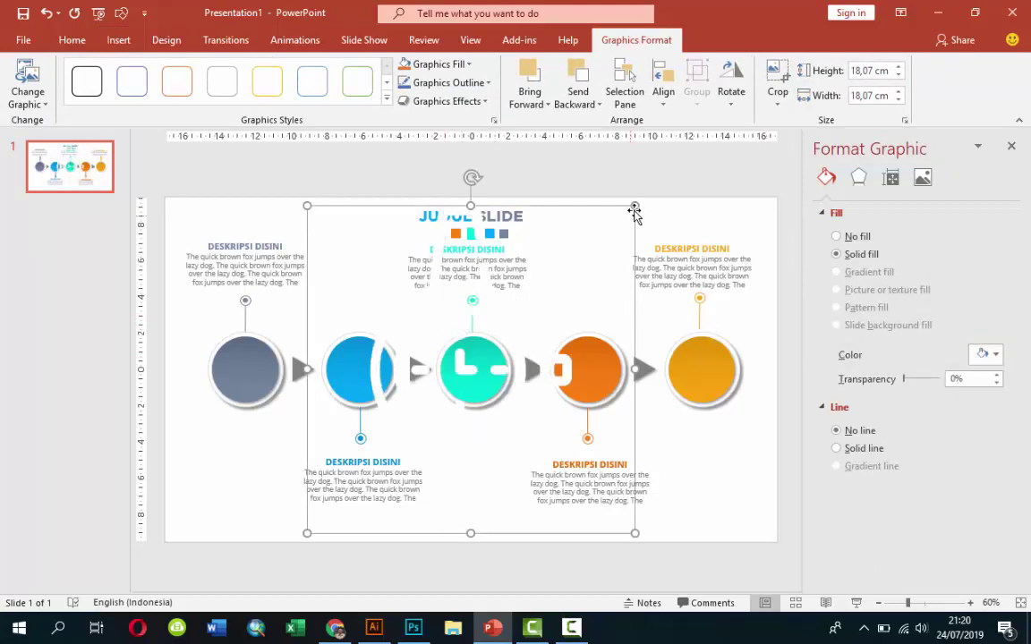
pyautogui.moveTo(634, 207)
pyautogui.mouseDown()
pyautogui.moveTo(341, 499)
pyautogui.moveTo(259, 358)
pyautogui.mouseUp()
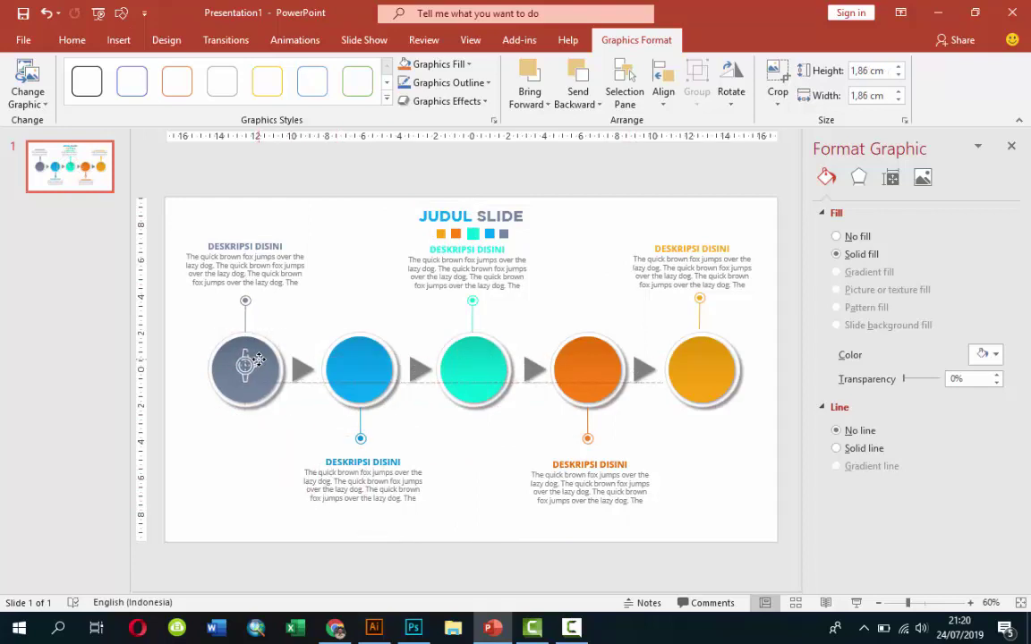
pyautogui.click(184, 352)
pyautogui.click(116, 39)
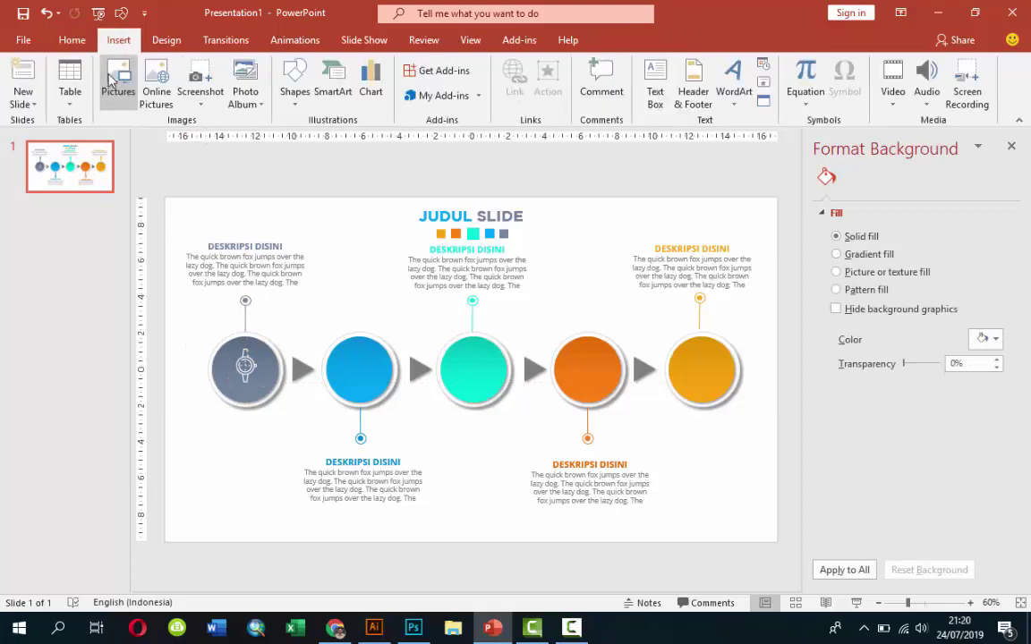
# Insert the high-heels icon, make it white, shrink it and centre it on the blue circle
pyautogui.click(109, 80)
pyautogui.doubleClick(433, 199)
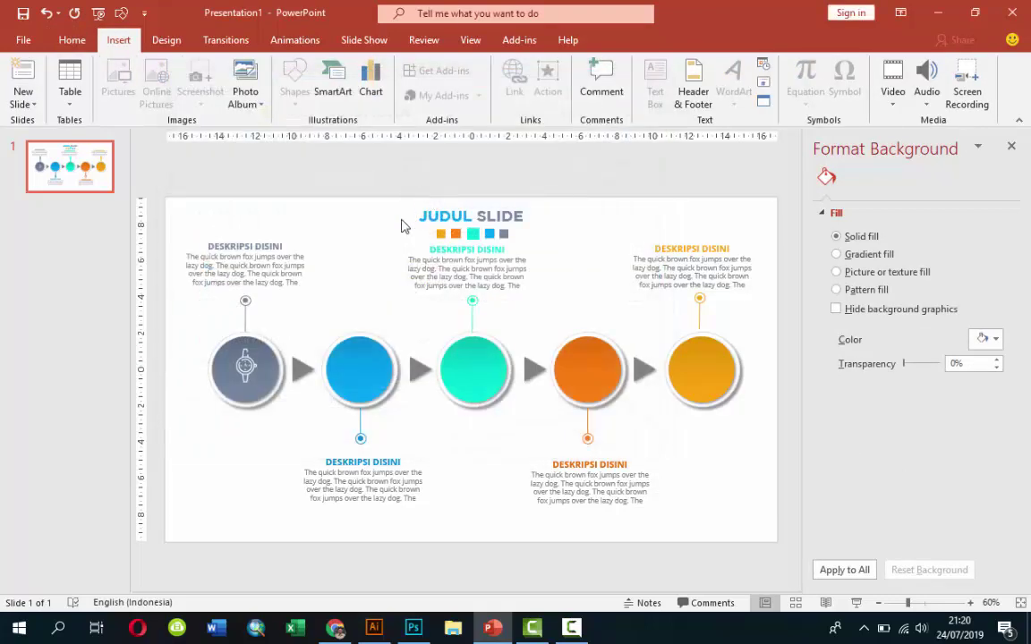
pyautogui.click(983, 357)
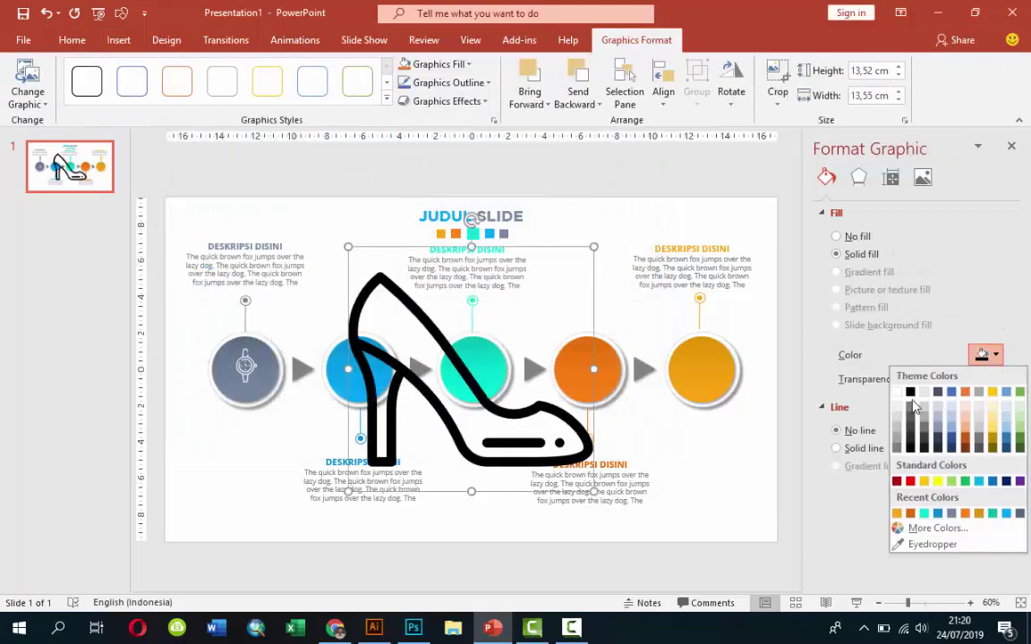
pyautogui.click(898, 394)
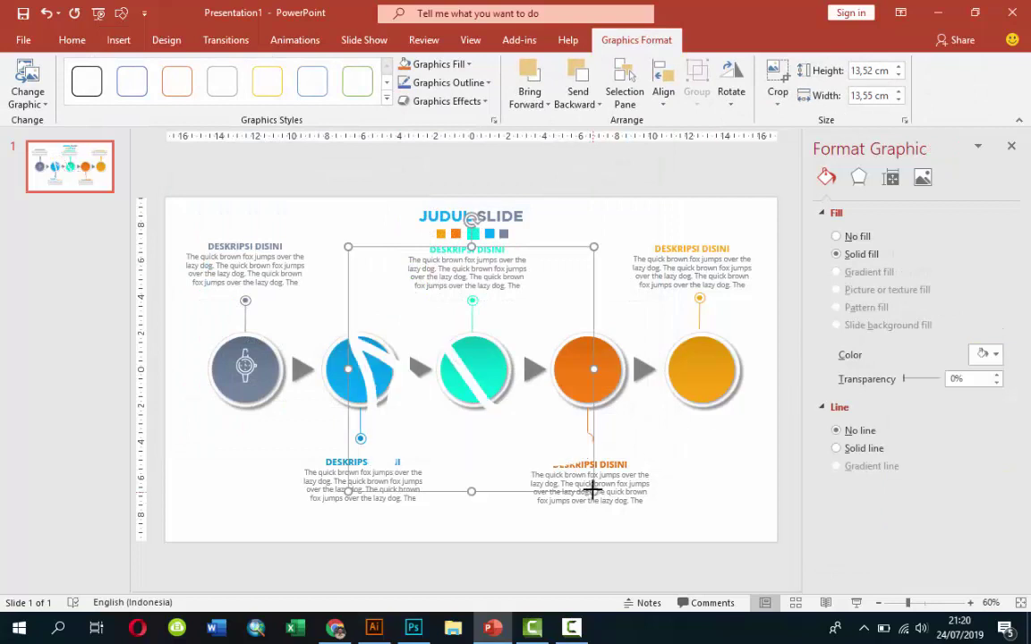
pyautogui.moveTo(592, 490); pyautogui.dragTo(300, 295)
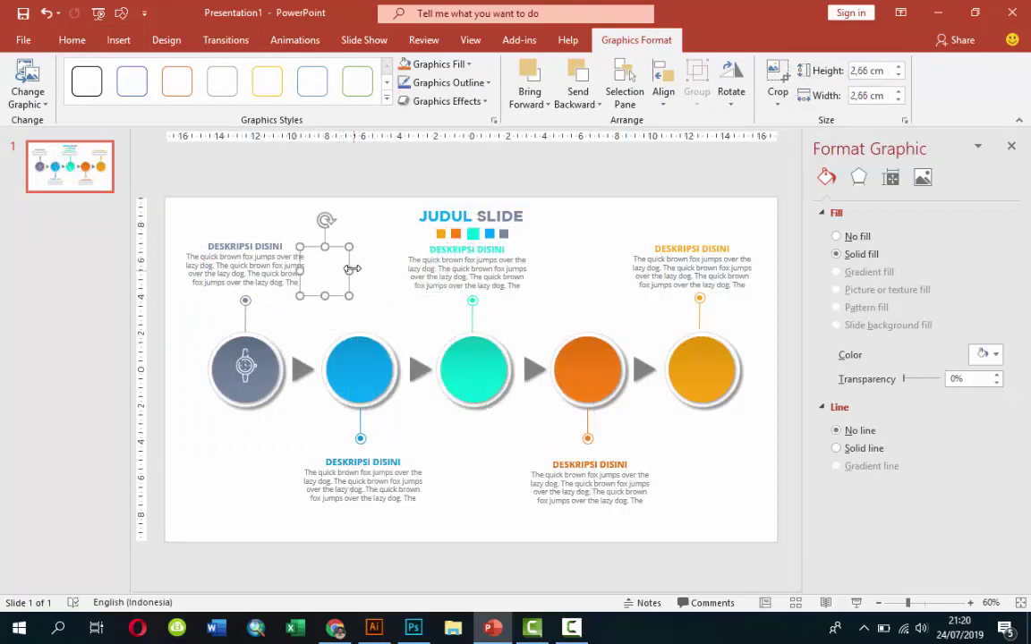
pyautogui.moveTo(351, 271)
pyautogui.mouseDown()
pyautogui.moveTo(383, 363)
pyautogui.moveTo(372, 349)
pyautogui.moveTo(364, 366)
pyautogui.mouseUp()
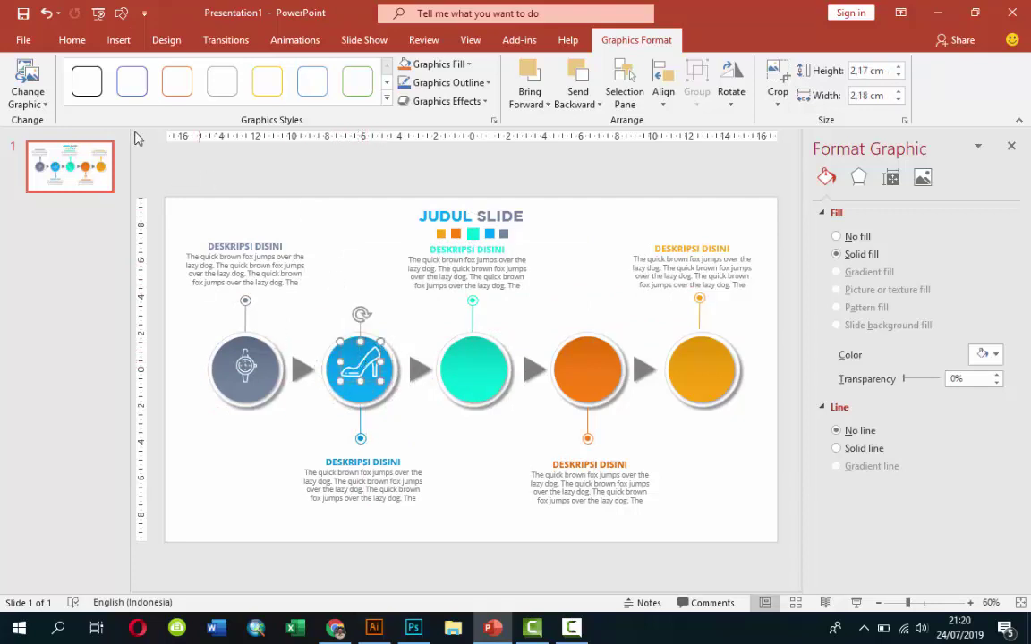
# Insert the photo-camera icon, shrink it to 2.04 cm on the teal circle, and fill it white
pyautogui.click(119, 40)
pyautogui.click(118, 81)
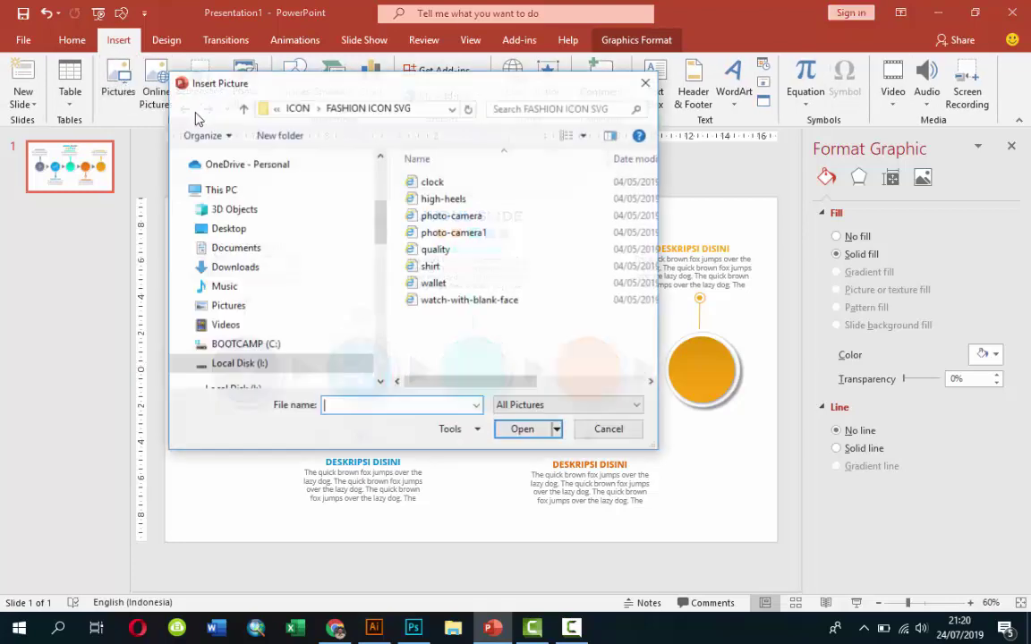
pyautogui.click(460, 216)
pyautogui.click(460, 216)
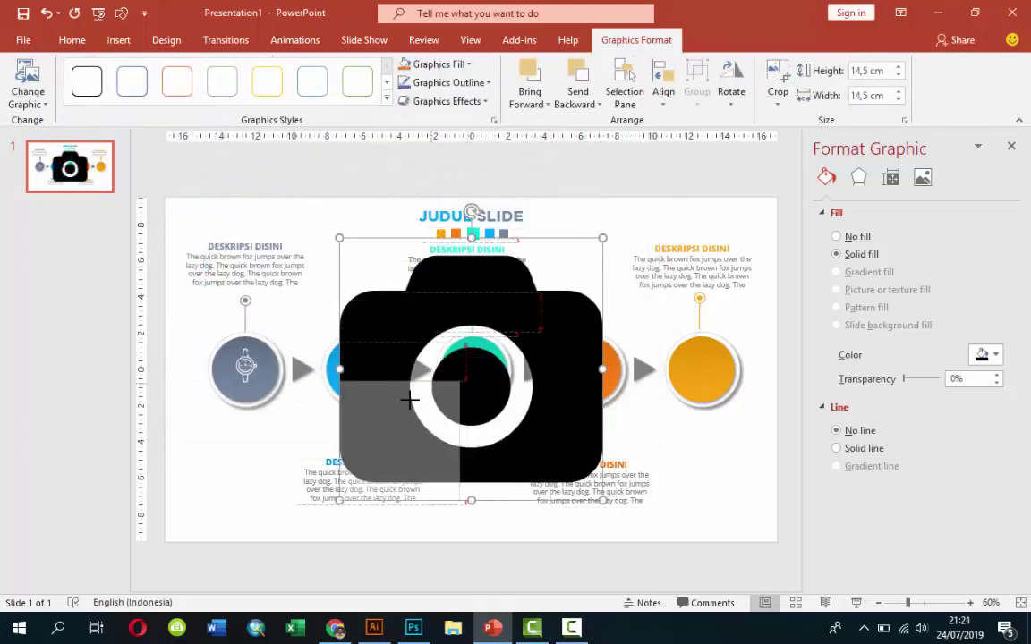
pyautogui.moveTo(600, 240)
pyautogui.mouseDown()
pyautogui.moveTo(415, 425)
pyautogui.moveTo(477, 366)
pyautogui.mouseUp()
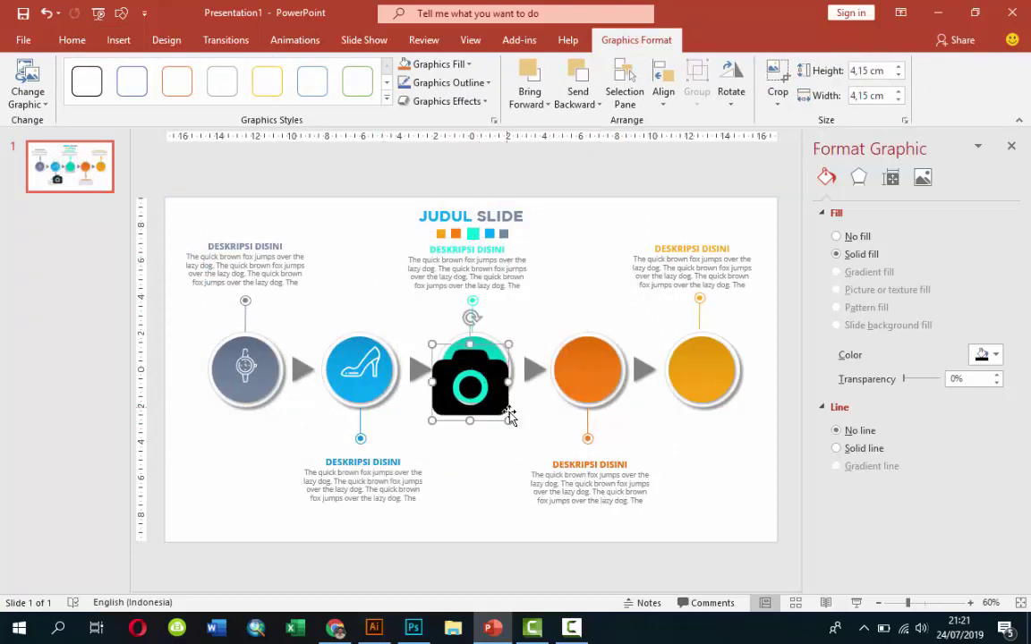
pyautogui.moveTo(508, 414)
pyautogui.mouseDown()
pyautogui.moveTo(471, 382)
pyautogui.moveTo(478, 373)
pyautogui.mouseUp()
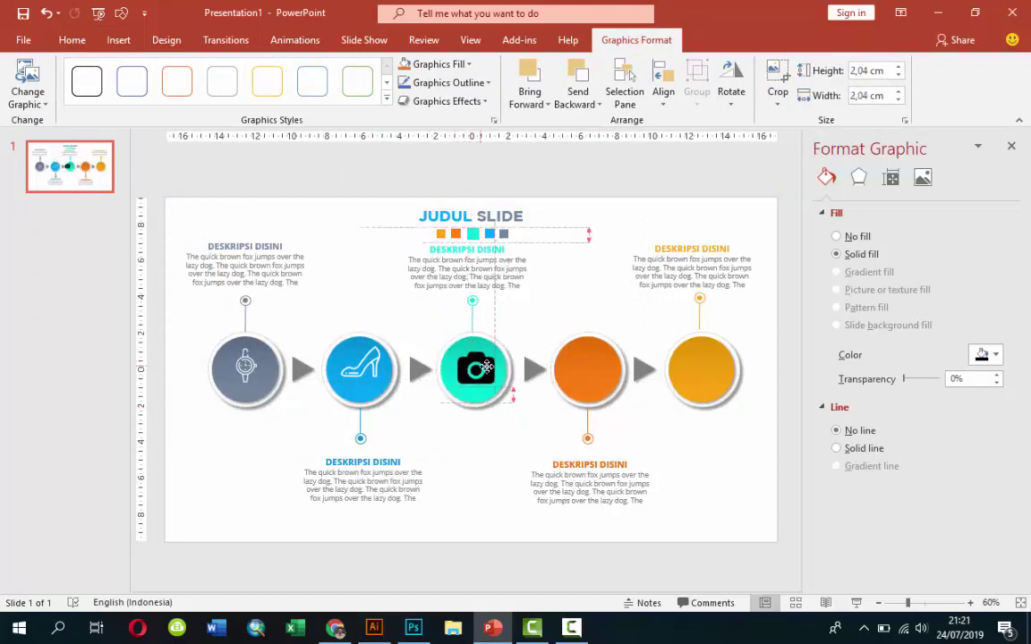
pyautogui.click(982, 355)
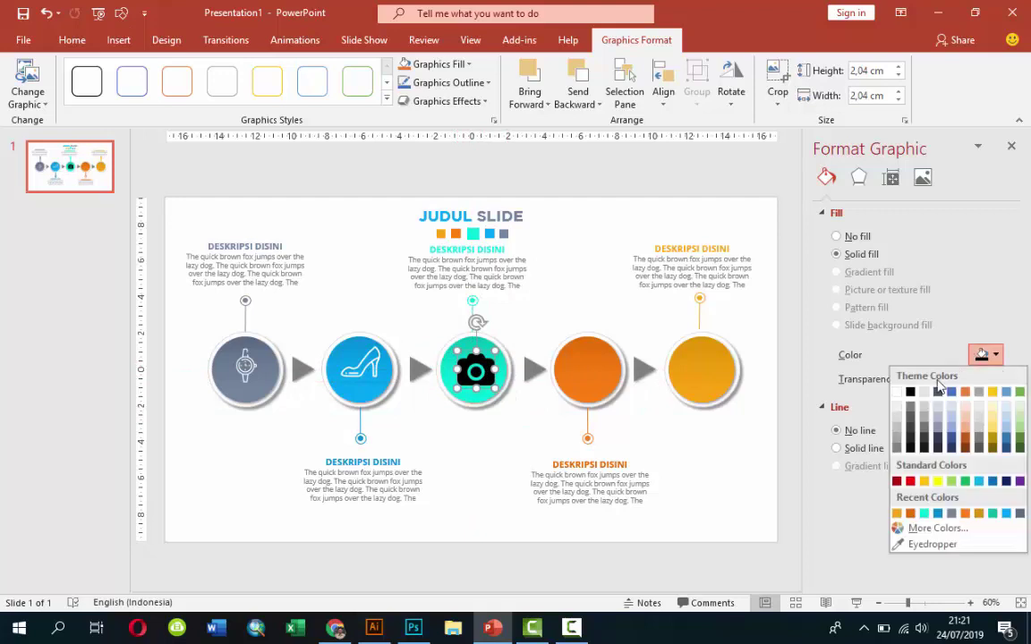
pyautogui.click(808, 349)
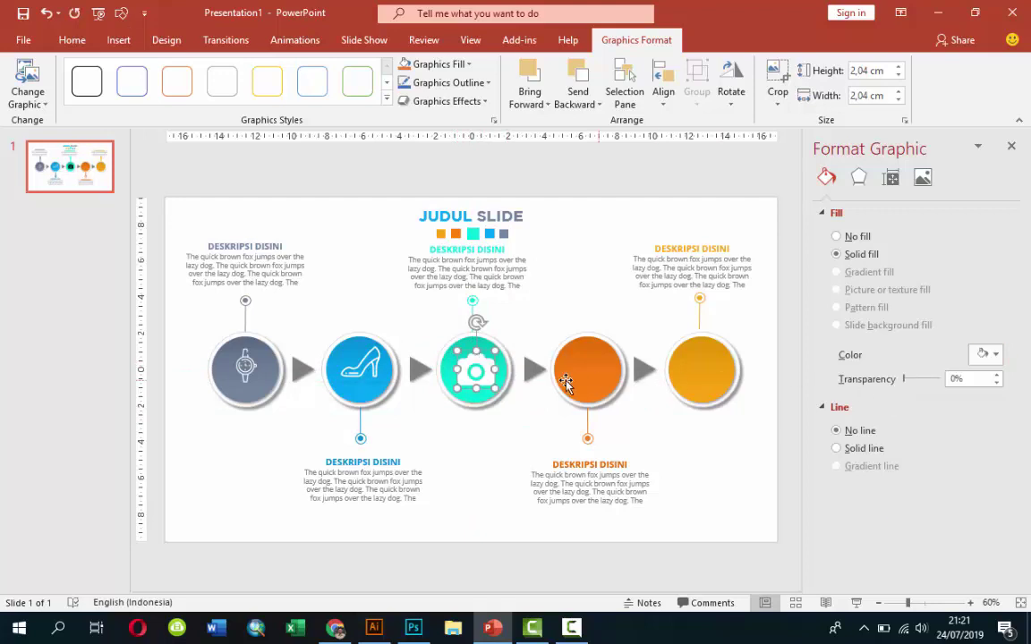
# Insert the quality diamond icon, shrink it, and make it white
pyautogui.click(116, 39)
pyautogui.click(118, 82)
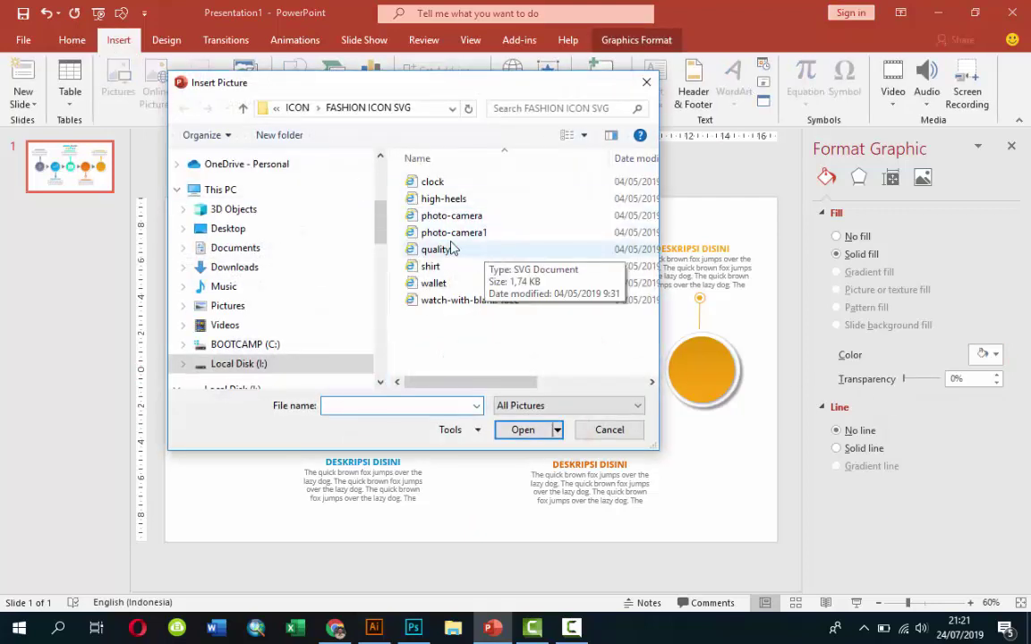
pyautogui.doubleClick(439, 249)
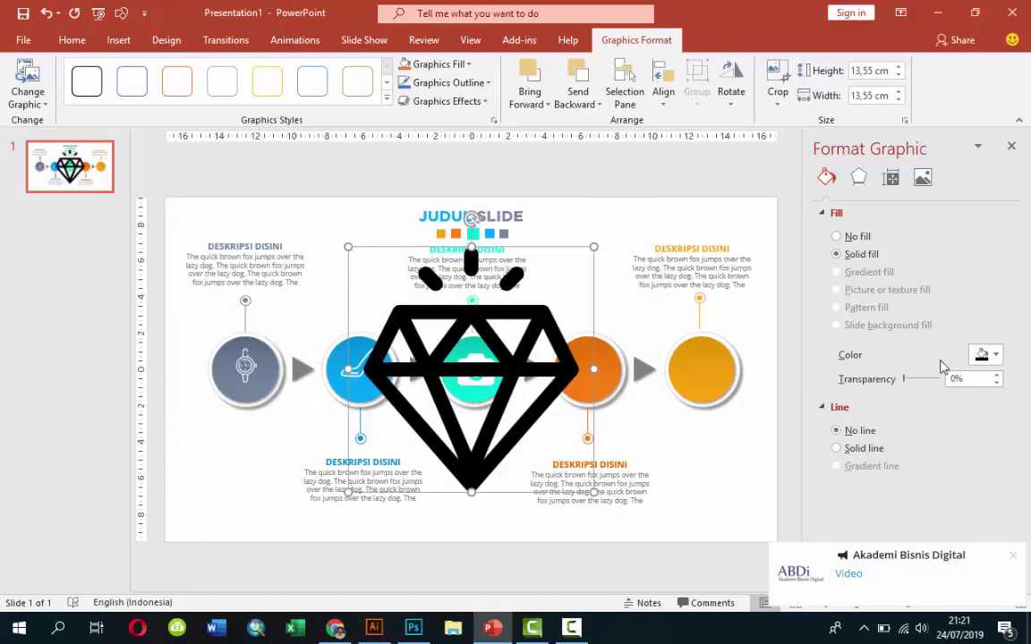
pyautogui.moveTo(593, 247)
pyautogui.mouseDown()
pyautogui.moveTo(391, 453)
pyautogui.moveTo(604, 359)
pyautogui.moveTo(591, 361)
pyautogui.mouseUp()
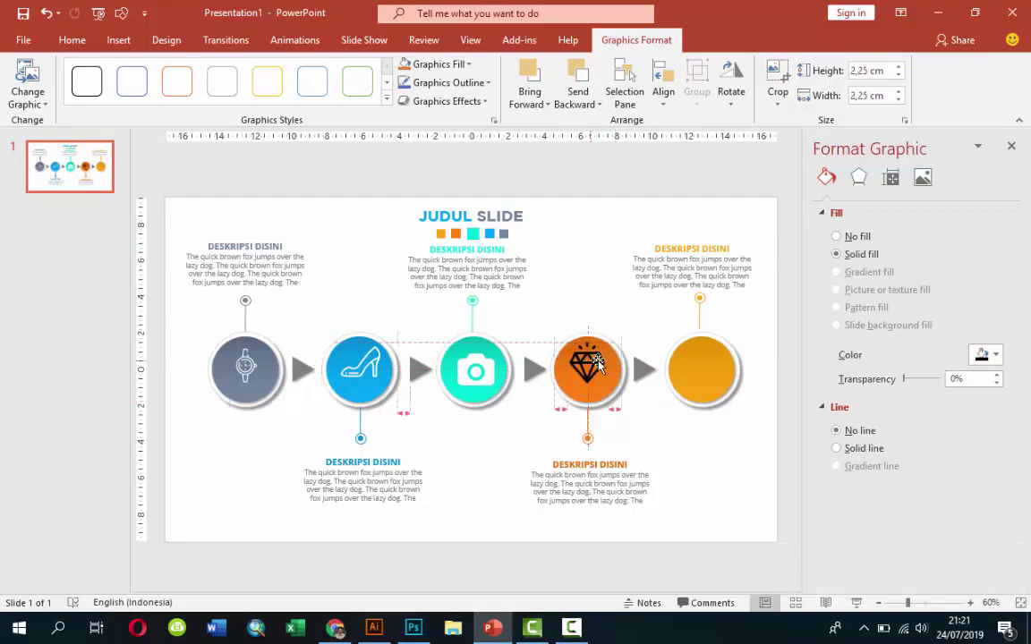
pyautogui.click(995, 354)
pyautogui.click(904, 391)
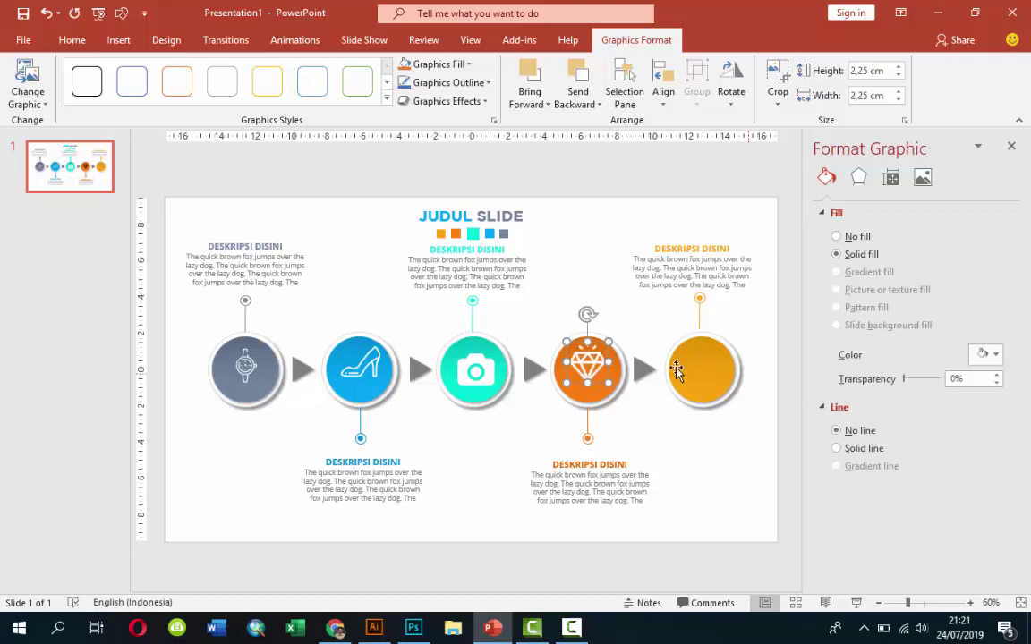
# Insert the shirt icon, make it white, and size it to 2.1 cm inside the yellow circle
pyautogui.click(118, 39)
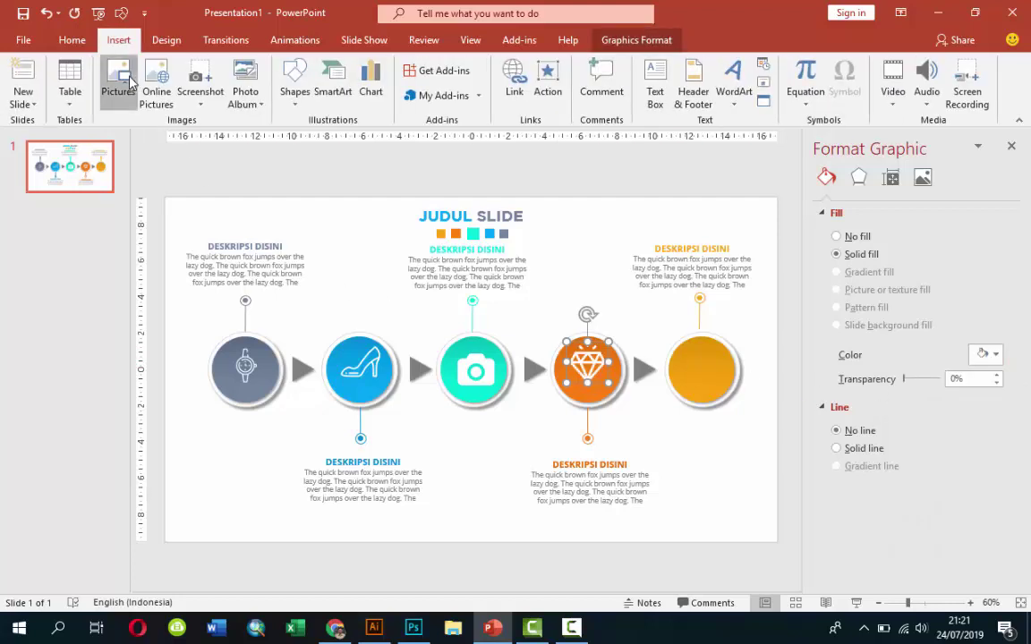
pyautogui.click(130, 79)
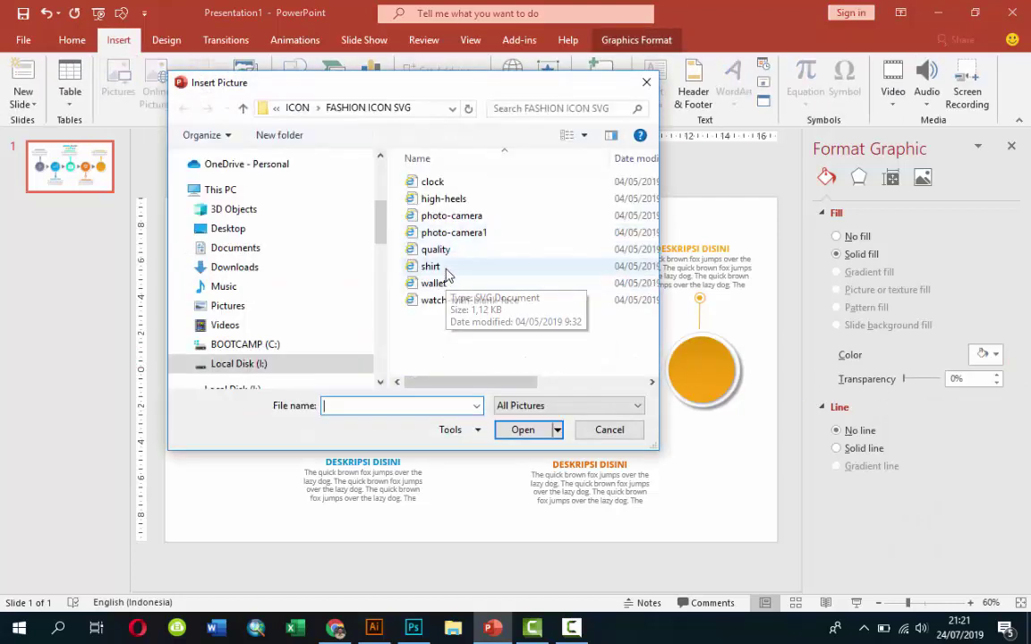
pyautogui.doubleClick(447, 274)
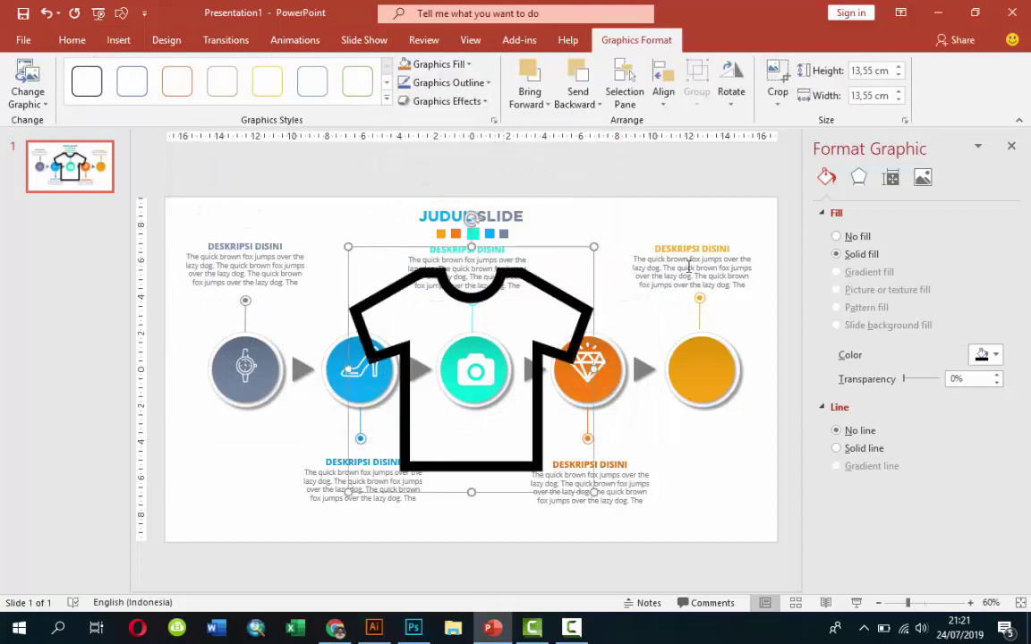
pyautogui.moveTo(595, 248); pyautogui.dragTo(422, 418)
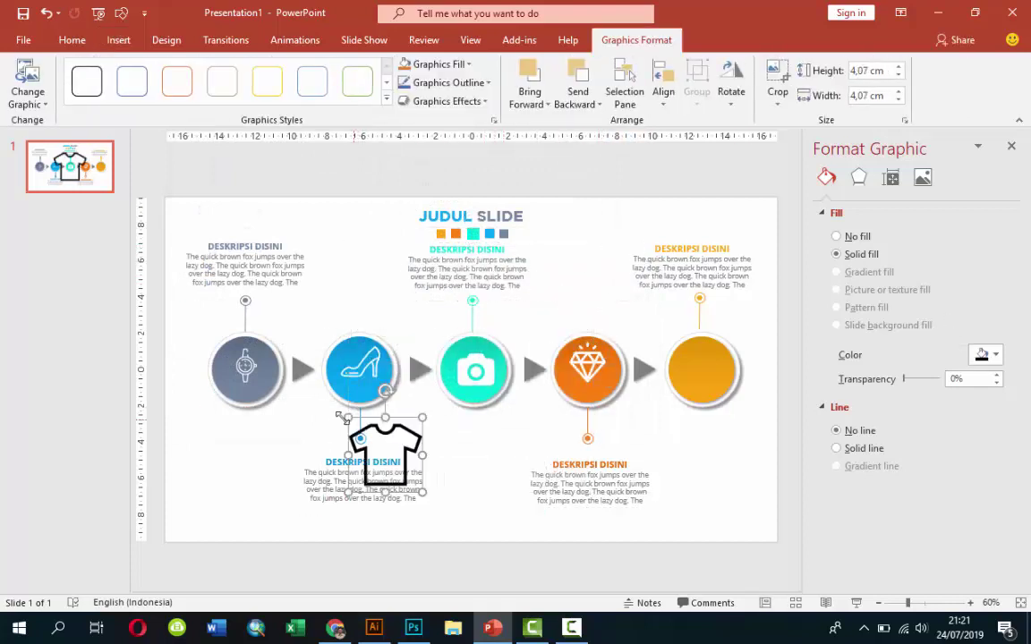
pyautogui.moveTo(423, 492)
pyautogui.mouseDown()
pyautogui.moveTo(395, 464)
pyautogui.moveTo(633, 403)
pyautogui.moveTo(716, 362)
pyautogui.mouseUp()
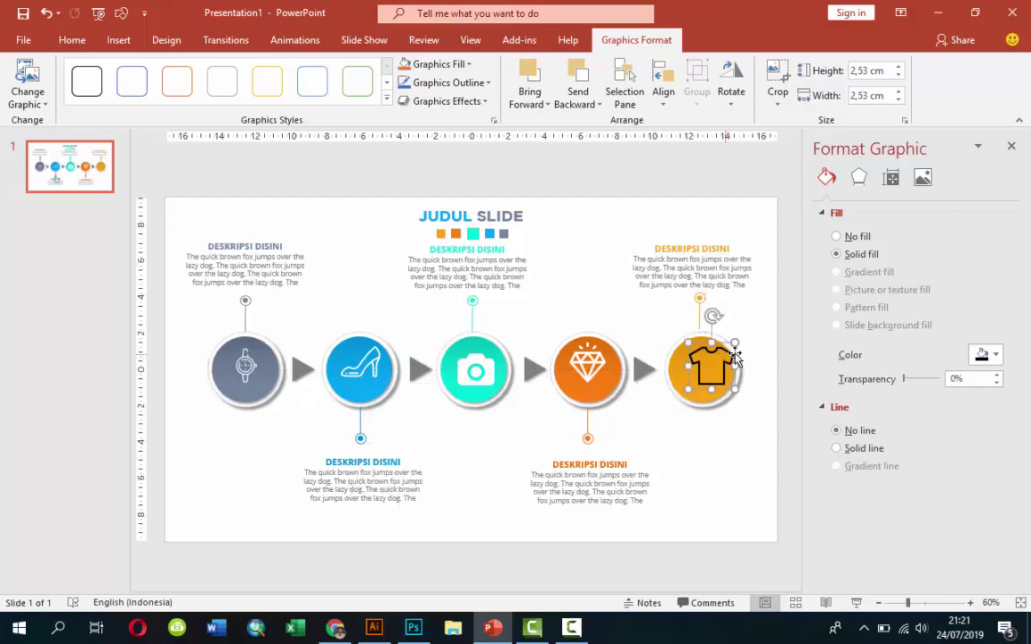
pyautogui.click(985, 355)
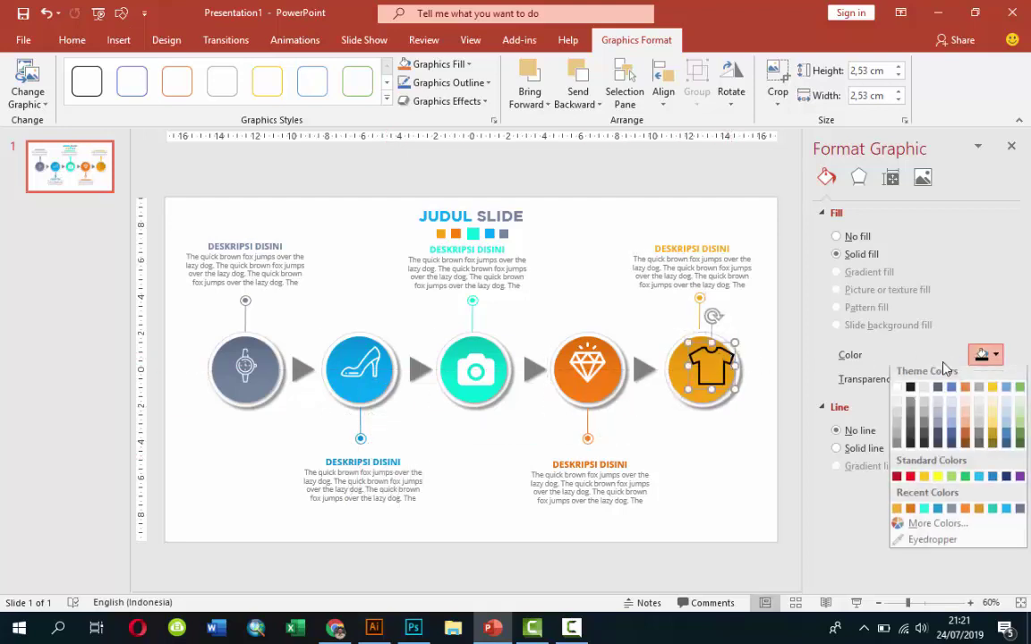
pyautogui.click(897, 392)
pyautogui.moveTo(731, 387); pyautogui.dragTo(714, 367)
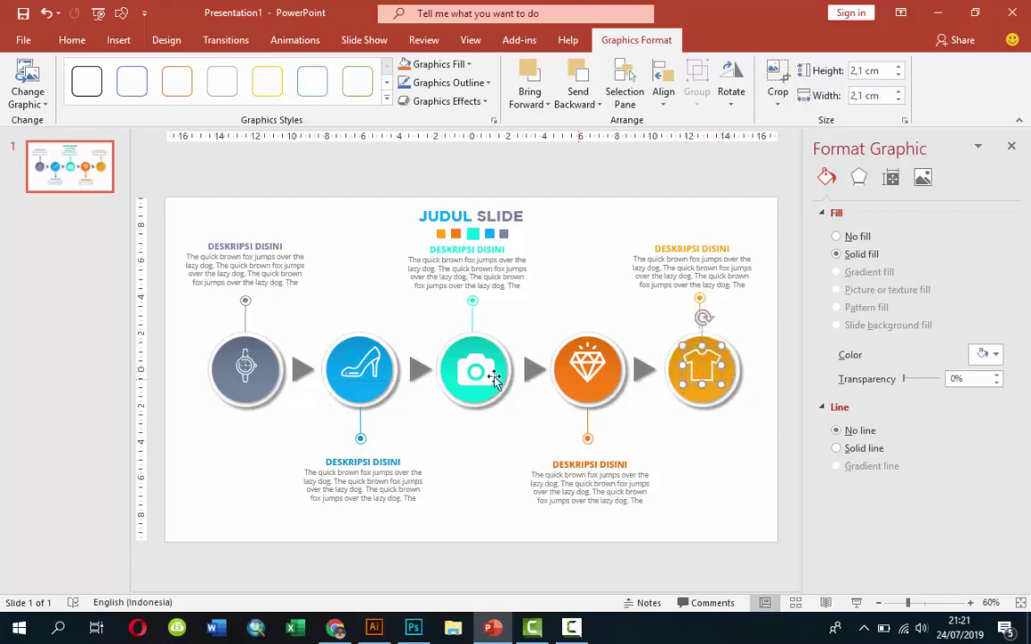
# Move the watch icon up within its circle and shrink it to 1.71 cm
pyautogui.scroll(2, 243, 375)
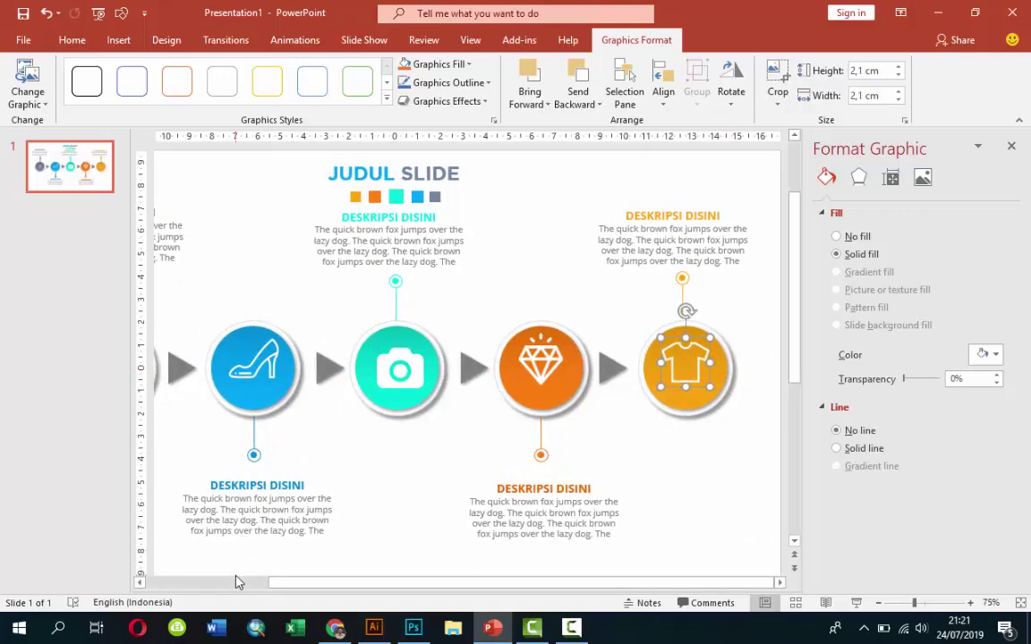
pyautogui.click(237, 583)
pyautogui.scroll(3, 233, 394)
pyautogui.scroll(2, 261, 562)
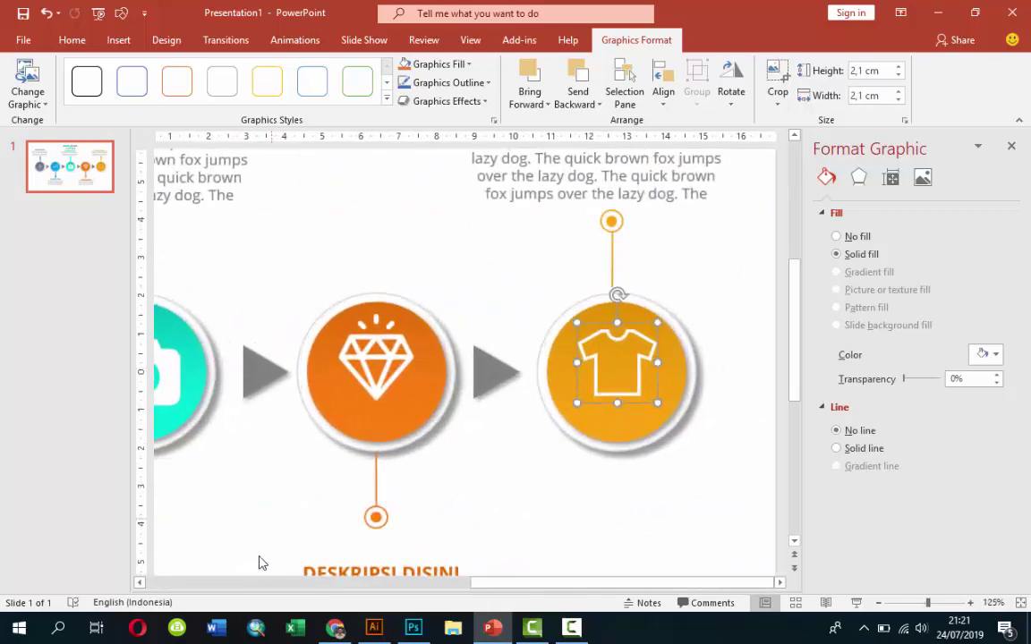
pyautogui.click(249, 583)
pyautogui.moveTo(196, 582); pyautogui.dragTo(174, 582)
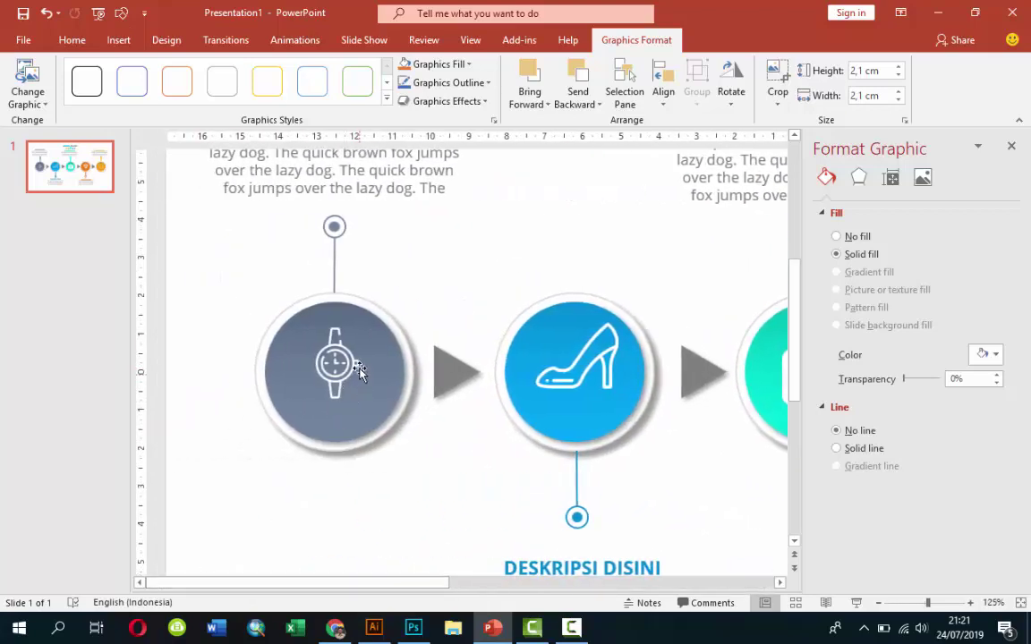
pyautogui.moveTo(333, 356); pyautogui.dragTo(334, 354)
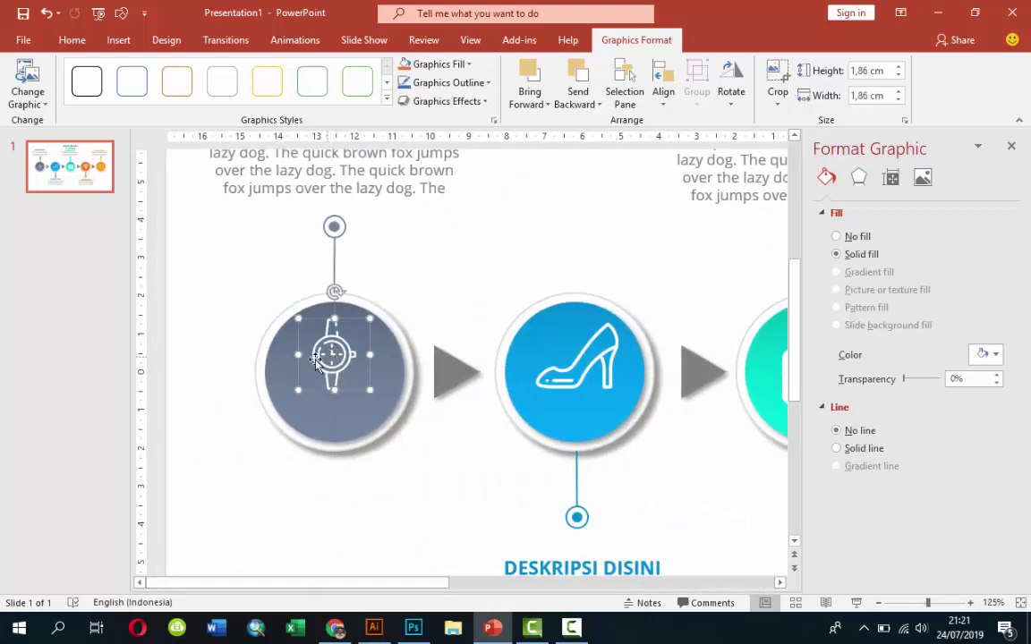
pyautogui.moveTo(369, 389); pyautogui.dragTo(352, 349)
# Add a white Gotham Bold 24 letter A text box below the watch icon
pyautogui.click(119, 40)
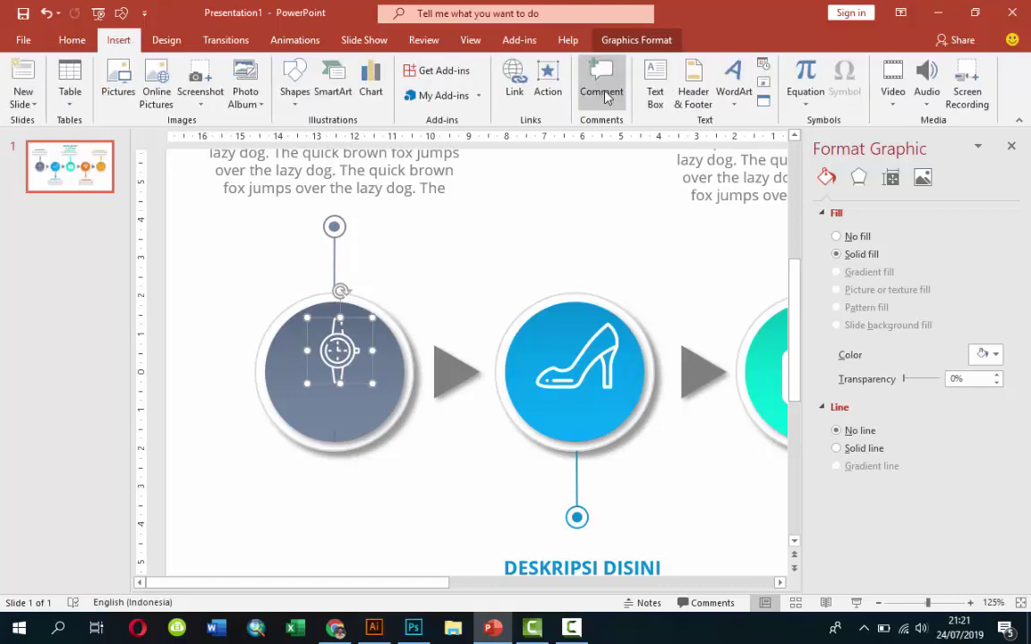
pyautogui.click(658, 97)
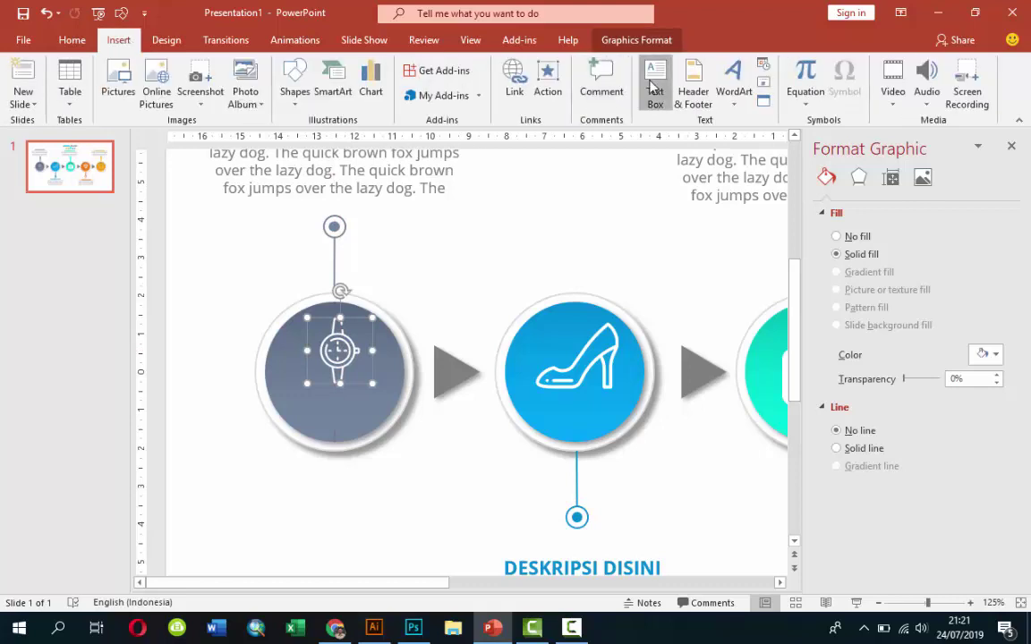
pyautogui.click(187, 507)
pyautogui.write('A')
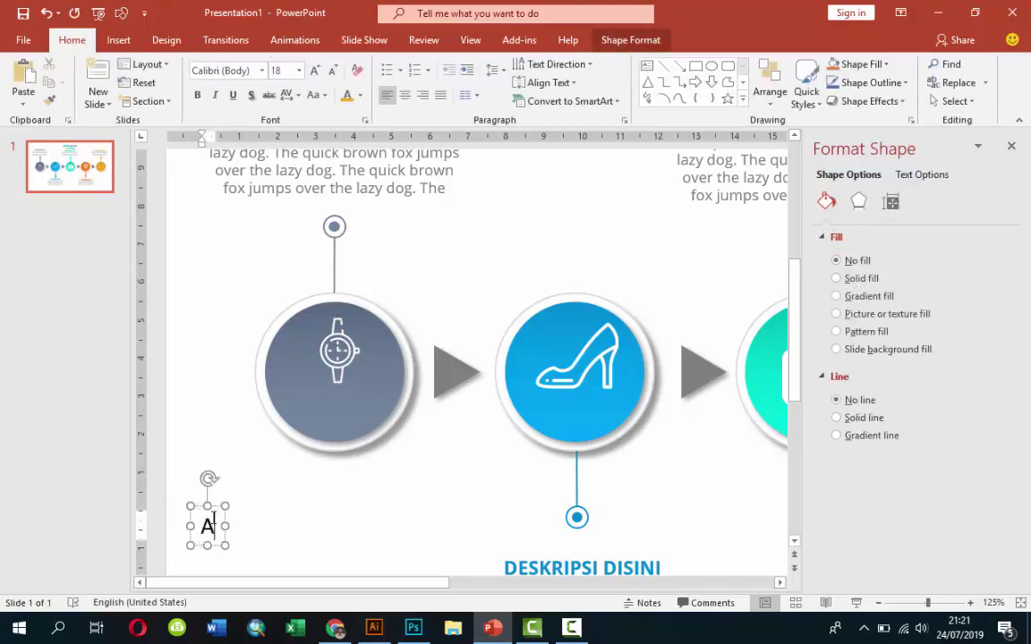
pyautogui.click(262, 71)
pyautogui.click(243, 186)
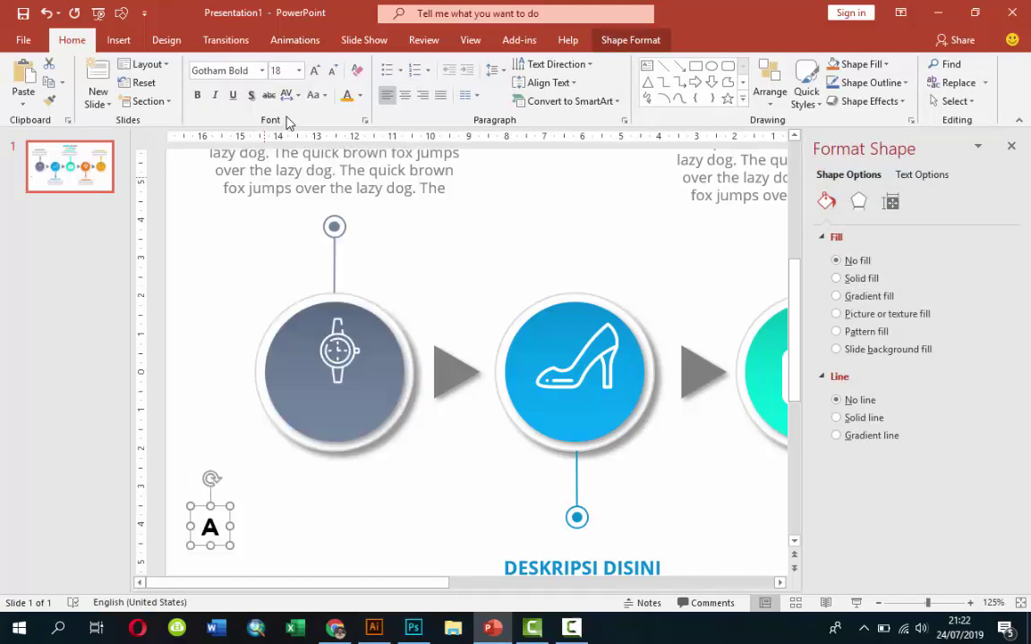
pyautogui.click(299, 70)
pyautogui.click(277, 242)
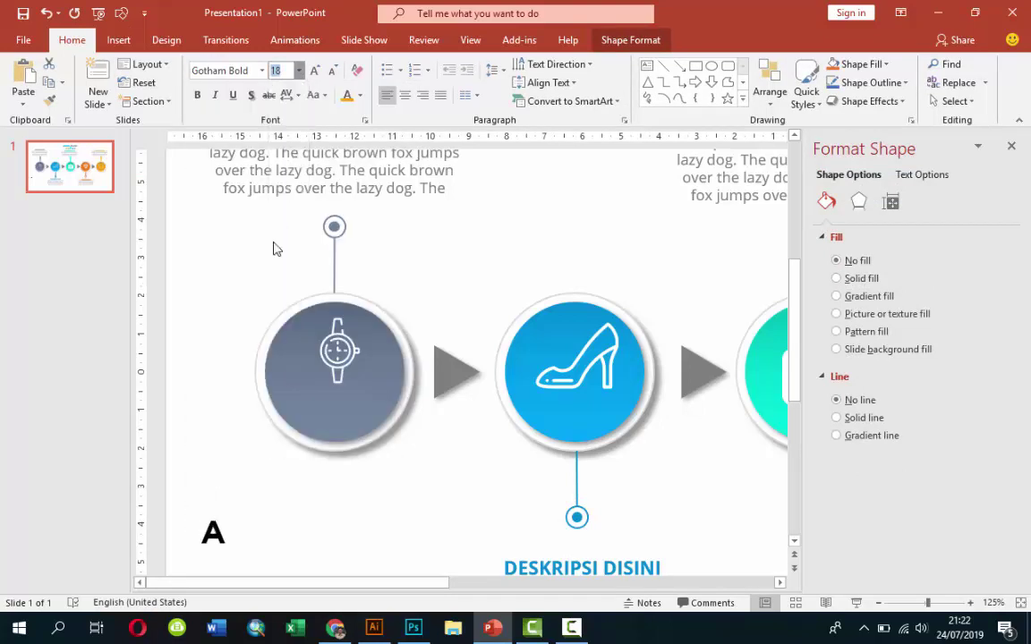
pyautogui.click(361, 96)
pyautogui.click(346, 132)
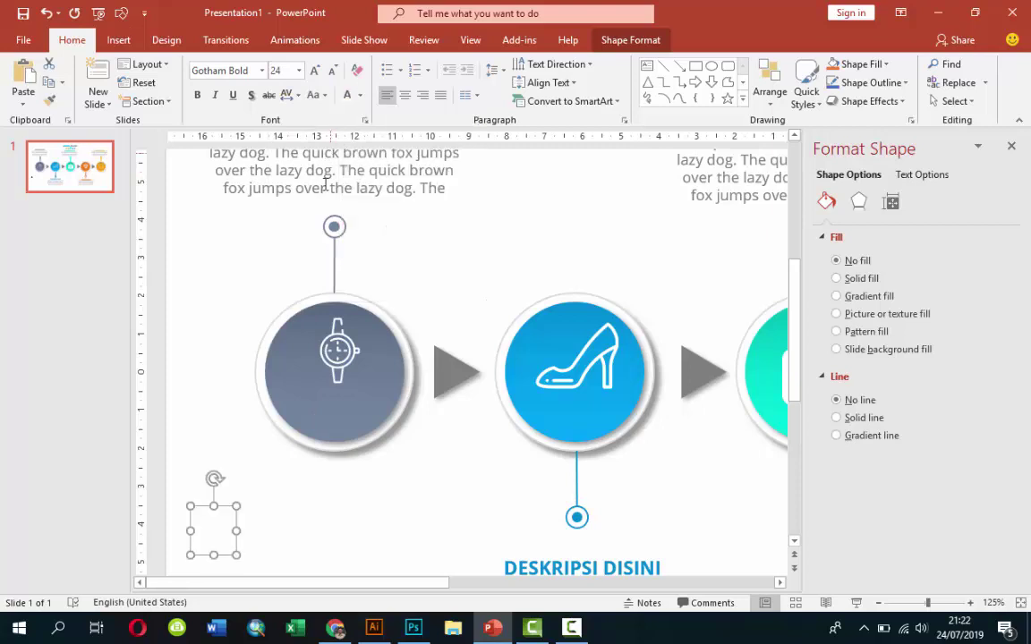
pyautogui.moveTo(237, 521)
pyautogui.mouseDown()
pyautogui.moveTo(363, 397)
pyautogui.moveTo(587, 404)
pyautogui.mouseUp()
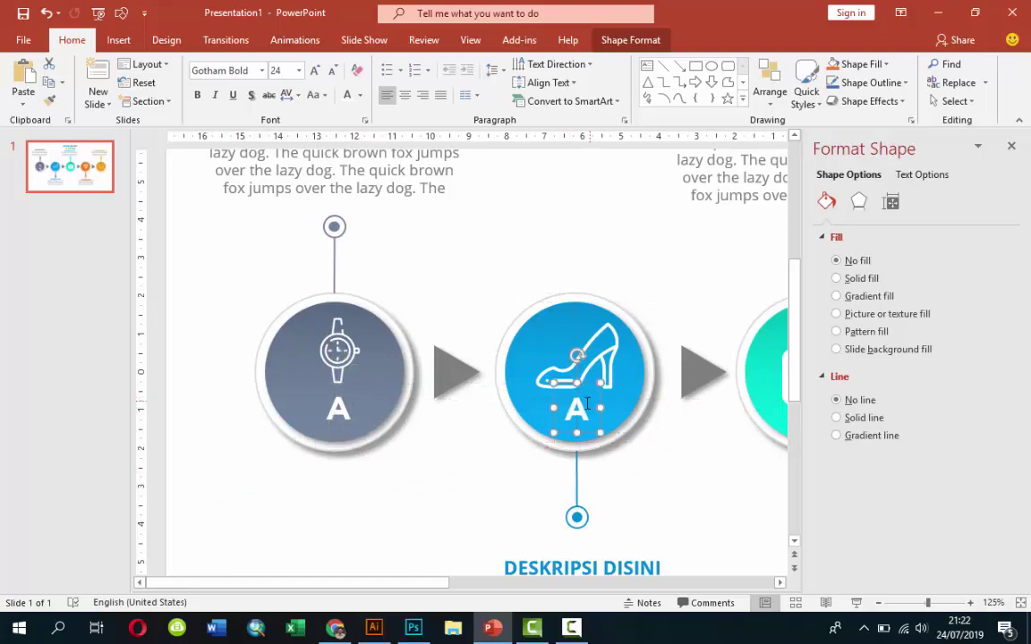
# Change the shoe circle's letter to B and move the shoe icon up
pyautogui.doubleClick(577, 409)
pyautogui.write('B')
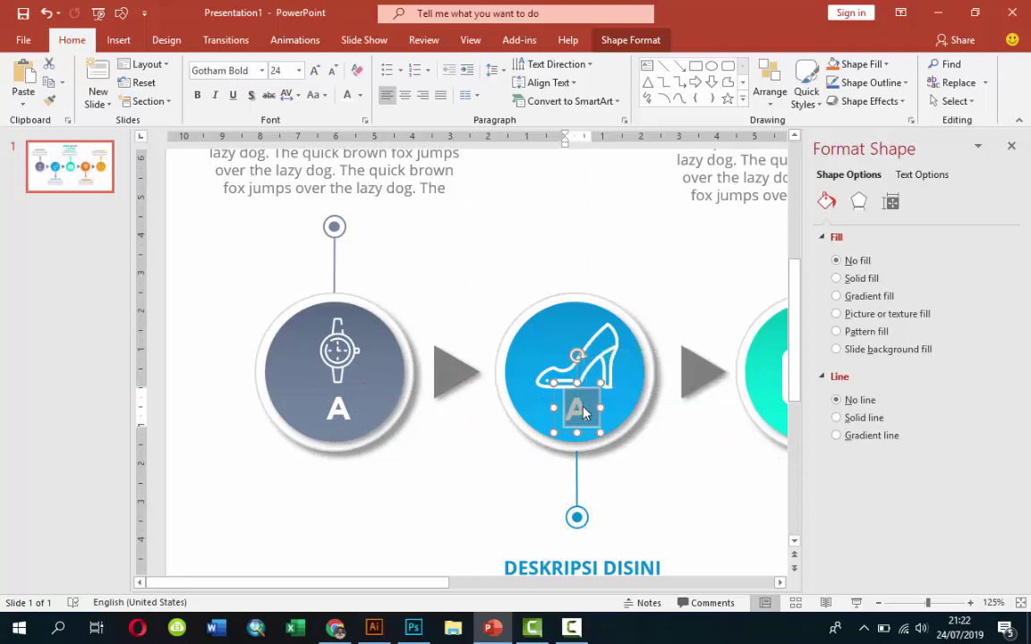
pyautogui.click(586, 367)
pyautogui.moveTo(586, 367)
pyautogui.mouseDown()
pyautogui.moveTo(595, 376)
pyautogui.moveTo(586, 351)
pyautogui.mouseUp()
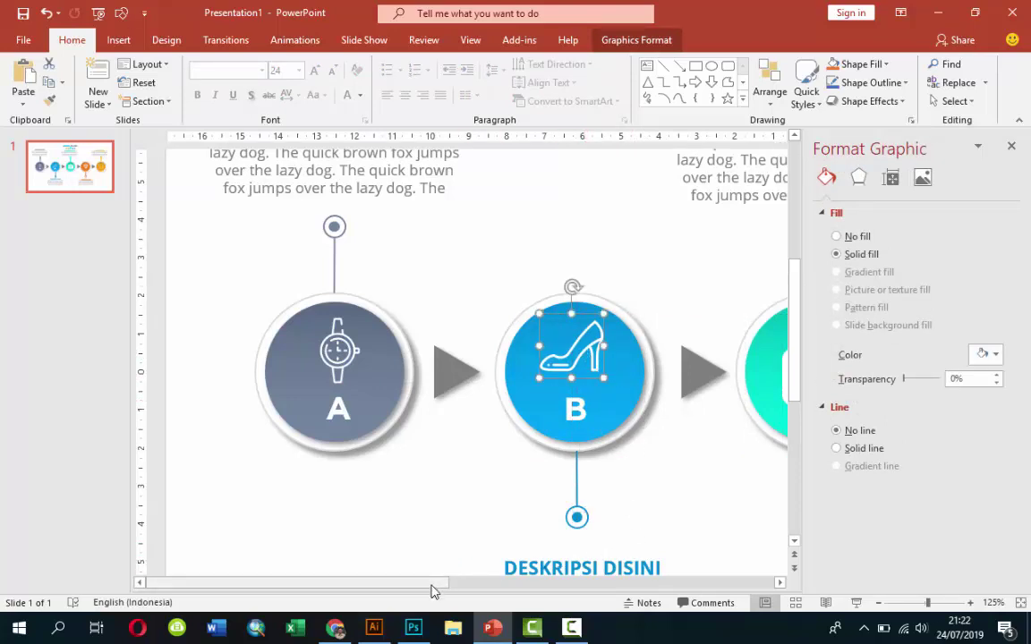
# Move the camera icon up and copy the B label into the camera circle as C
pyautogui.moveTo(430, 583); pyautogui.dragTo(525, 586)
pyautogui.click(660, 390)
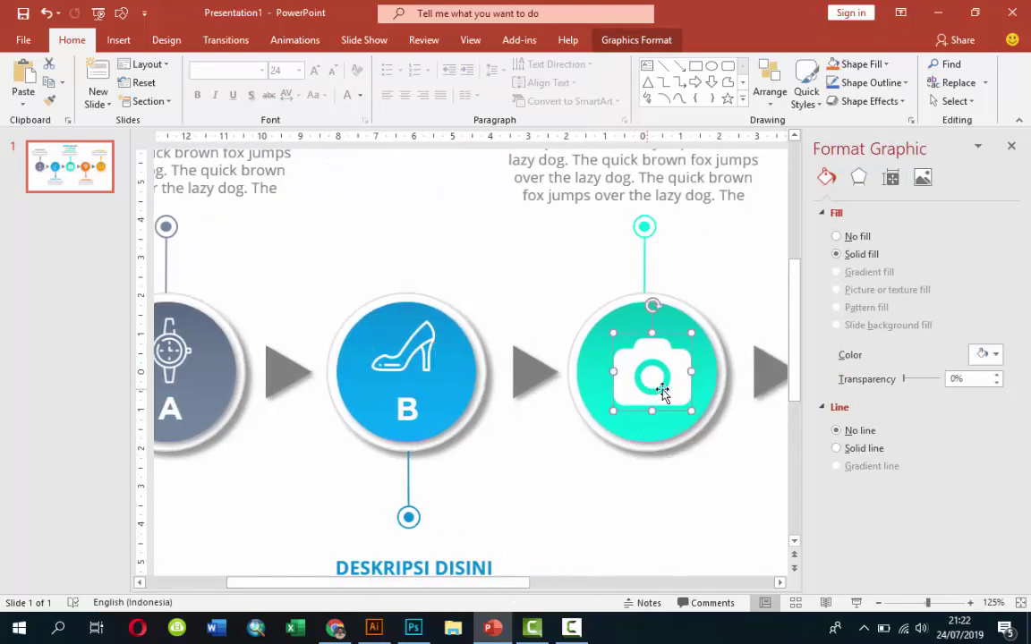
pyautogui.moveTo(653, 376); pyautogui.dragTo(659, 341)
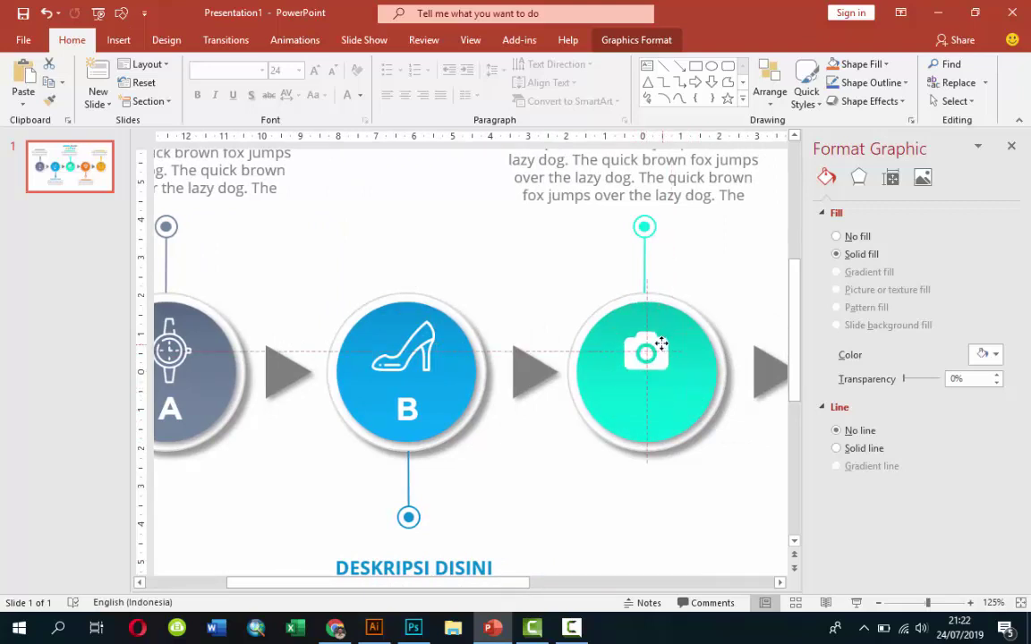
pyautogui.click(417, 407)
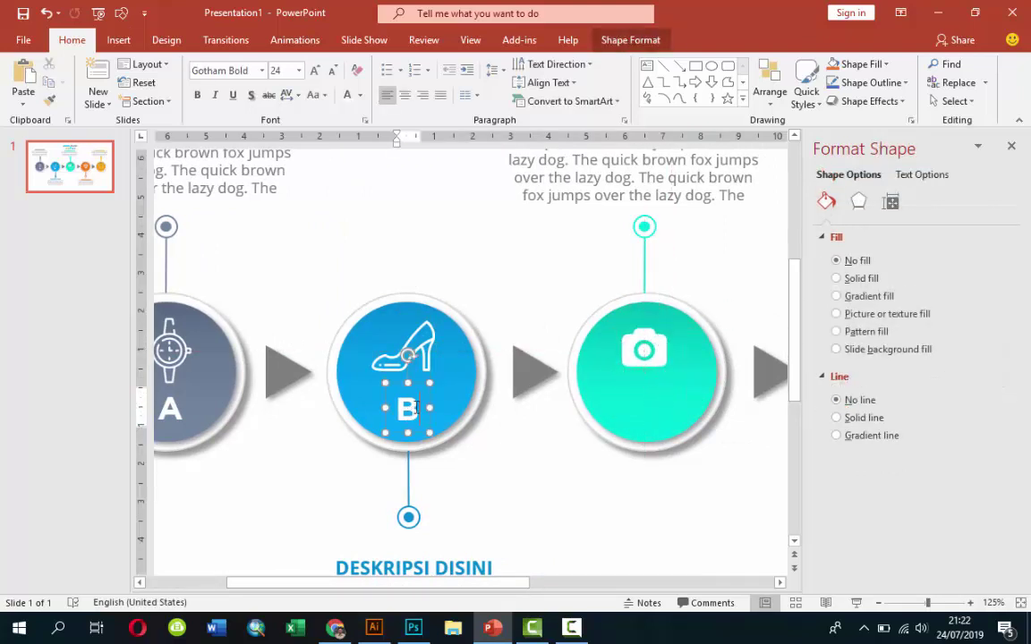
pyautogui.moveTo(426, 400)
pyautogui.mouseDown()
pyautogui.moveTo(430, 415)
pyautogui.moveTo(667, 395)
pyautogui.mouseUp()
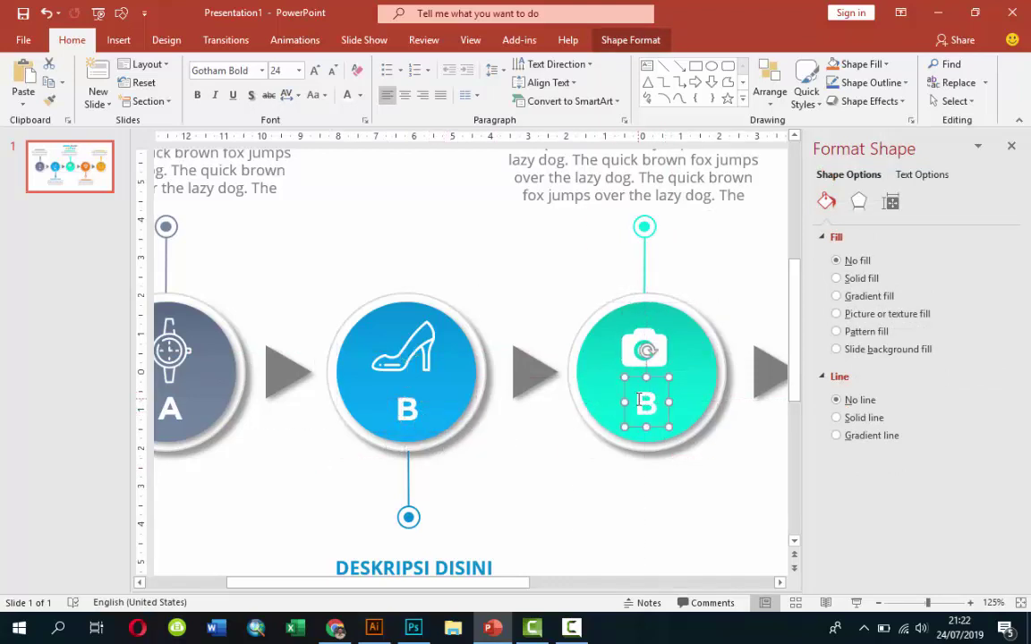
pyautogui.doubleClick(639, 400)
pyautogui.write('C')
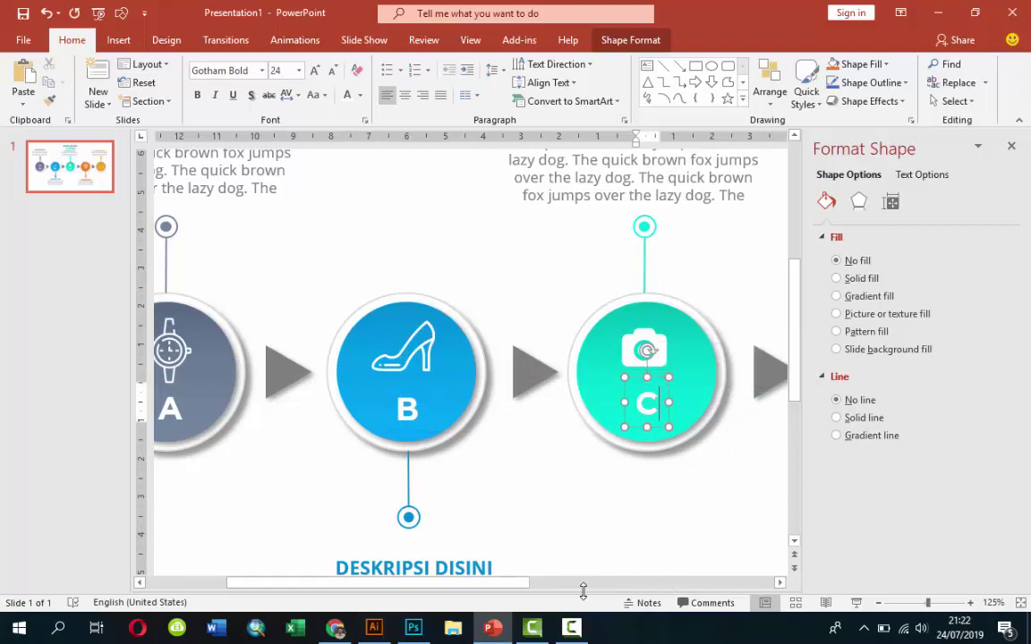
pyautogui.click(582, 583)
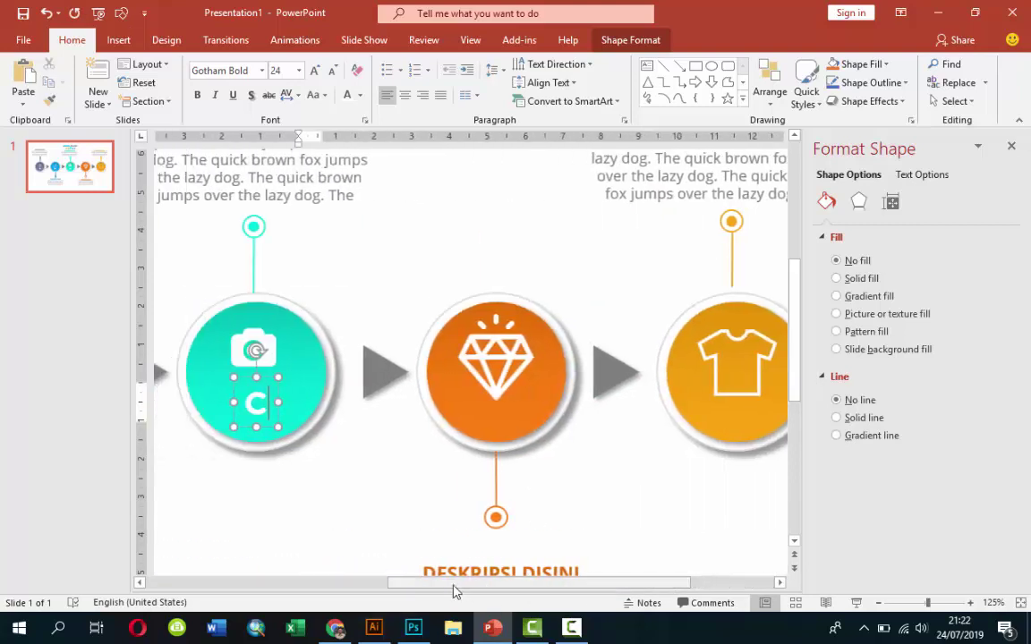
# Copy the C label into the orange diamond circle as D and nudge the diamond icon up-left
pyautogui.hscroll(-2, 454, 587)
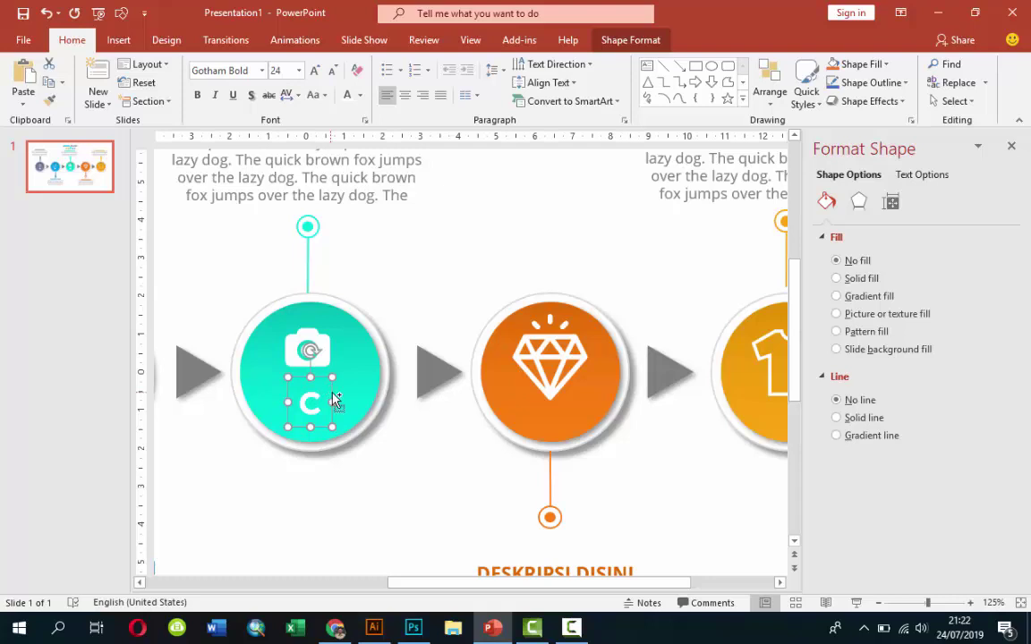
pyautogui.moveTo(329, 397); pyautogui.dragTo(549, 396)
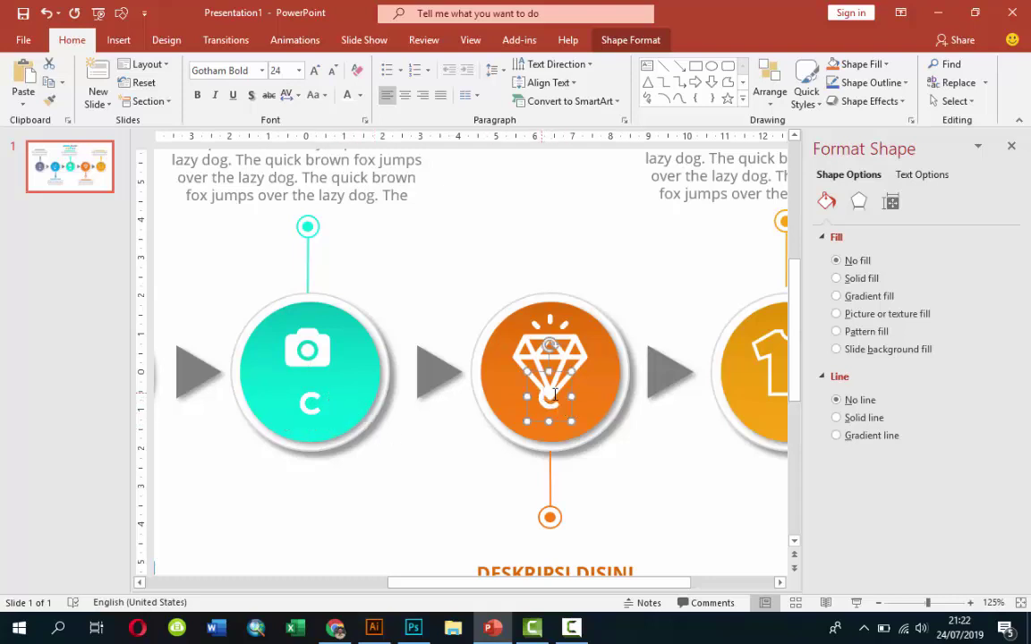
pyautogui.doubleClick(555, 393)
pyautogui.write('D')
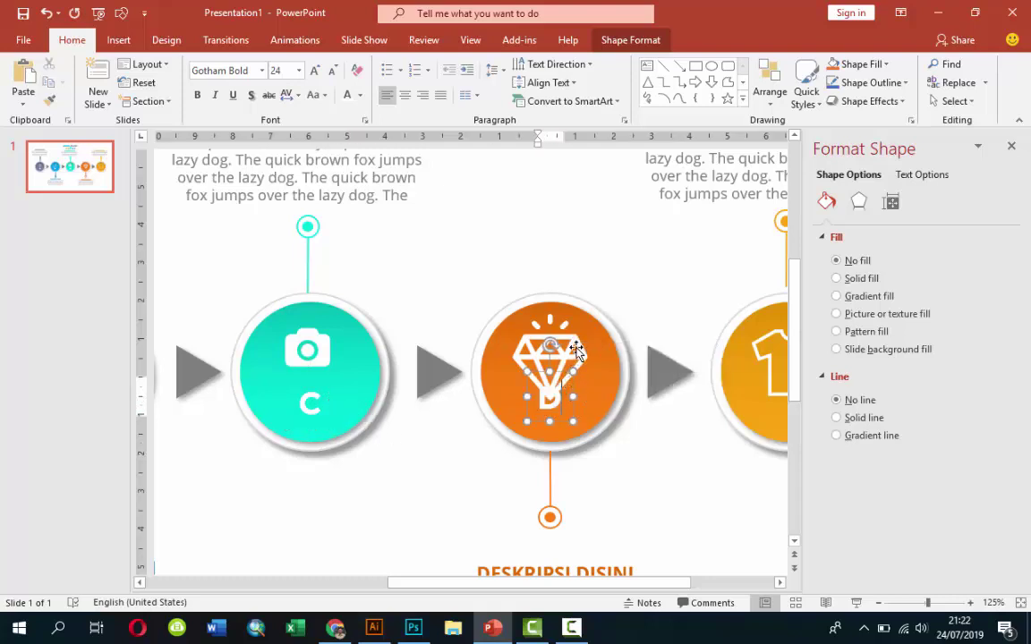
pyautogui.click(578, 352)
pyautogui.moveTo(572, 369); pyautogui.dragTo(557, 359)
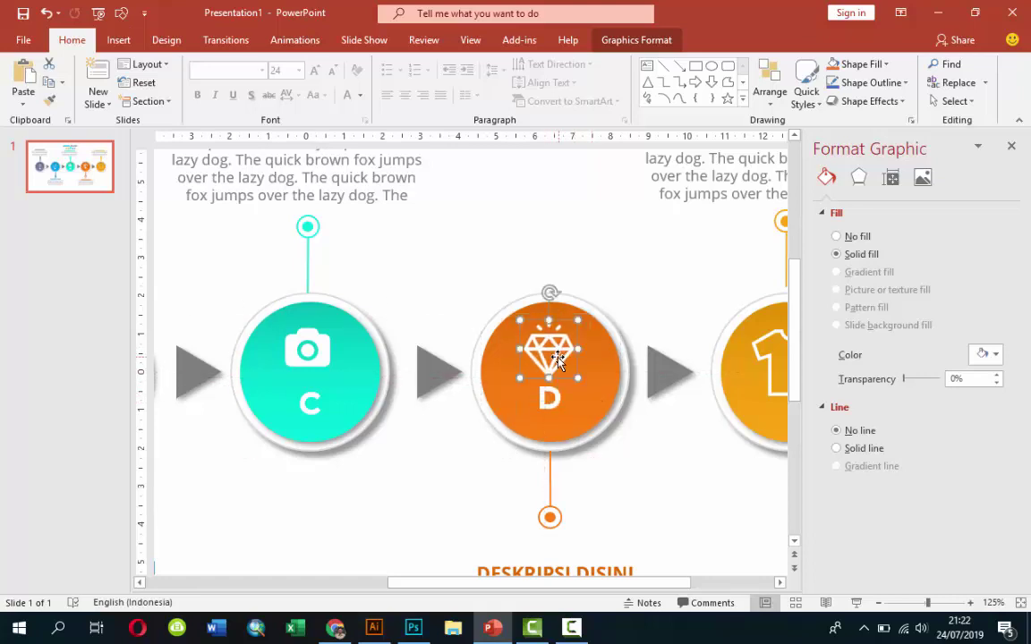
# Duplicate the D label onto the yellow t-shirt circle as E and shrink the t-shirt icon
pyautogui.click(569, 398)
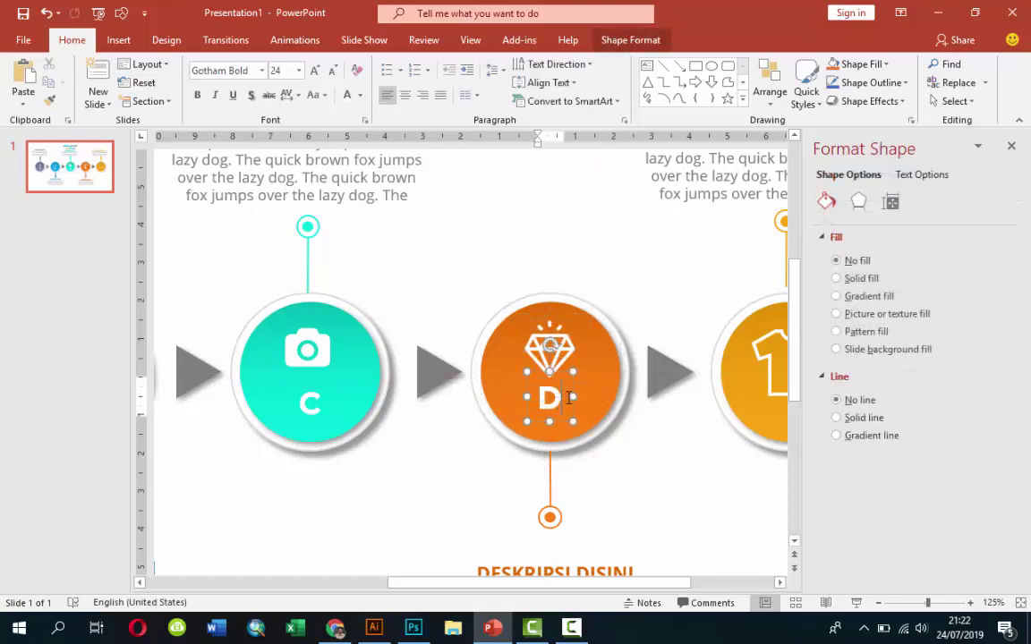
pyautogui.click(571, 396)
pyautogui.hotkey('ctrl', 'd')
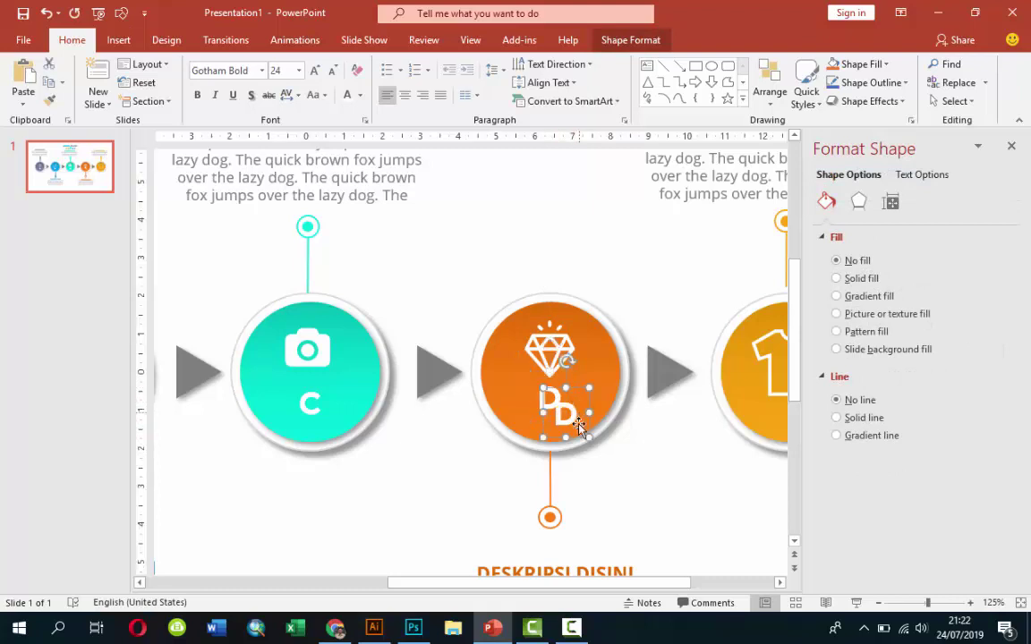
pyautogui.hscroll(3, 609, 527)
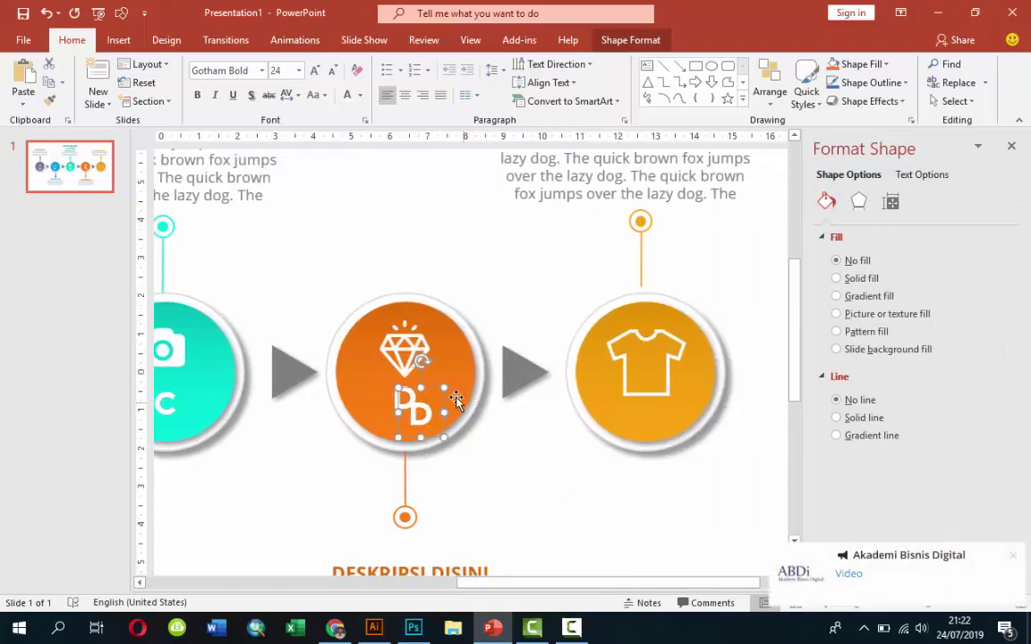
pyautogui.moveTo(453, 396); pyautogui.dragTo(668, 386)
pyautogui.doubleClick(647, 404)
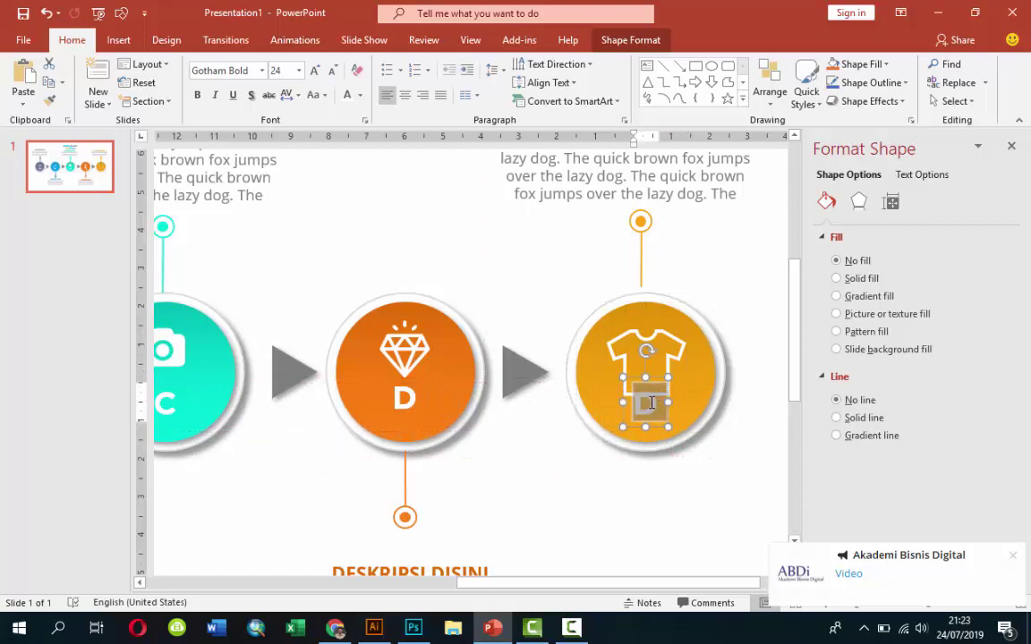
pyautogui.write('E')
pyautogui.click(668, 373)
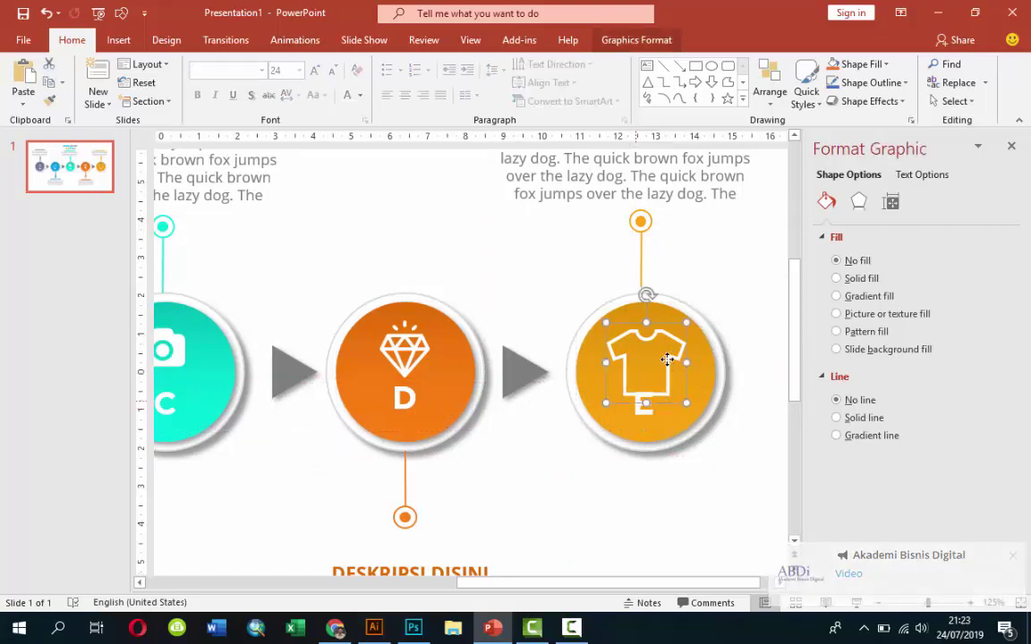
pyautogui.moveTo(668, 372)
pyautogui.mouseDown()
pyautogui.moveTo(659, 349)
pyautogui.moveTo(663, 403)
pyautogui.mouseUp()
pyautogui.scroll(-5, 599, 428)
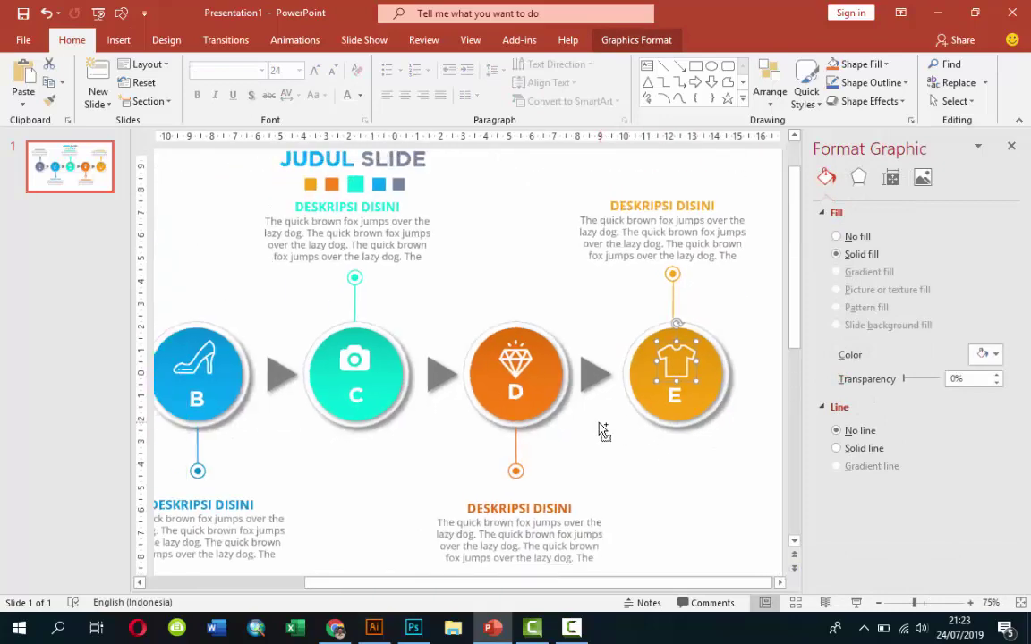
pyautogui.scroll(-1, 606, 431)
# Deselect the t-shirt icon, close the Format Background pane and switch to Animations
pyautogui.click(686, 463)
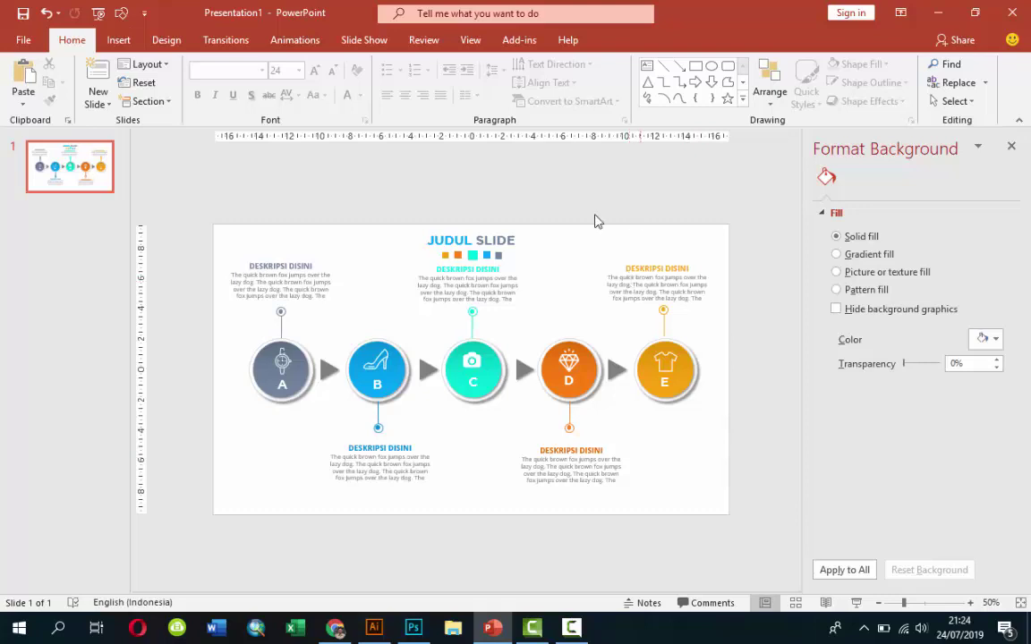
pyautogui.click(1012, 149)
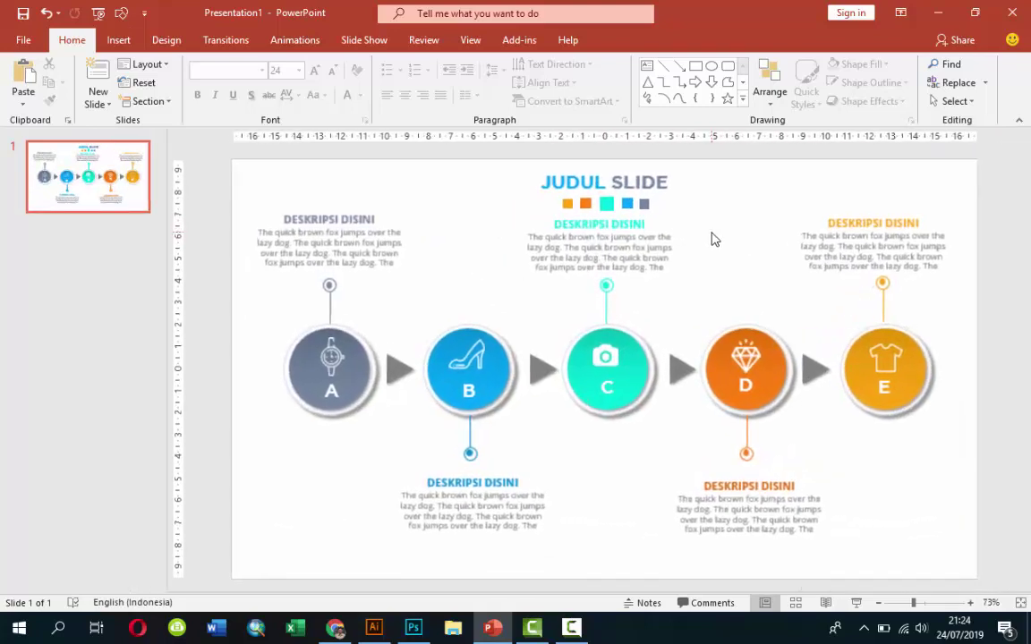
pyautogui.click(292, 45)
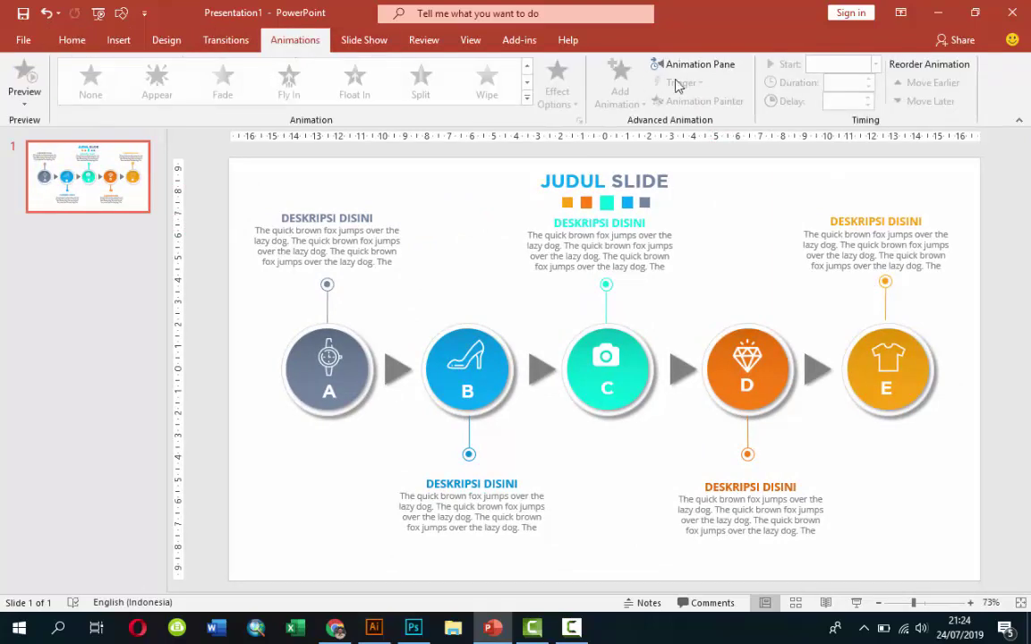
# Give the JUDUL SLIDE title a Fly In entrance from the top
pyautogui.click(684, 72)
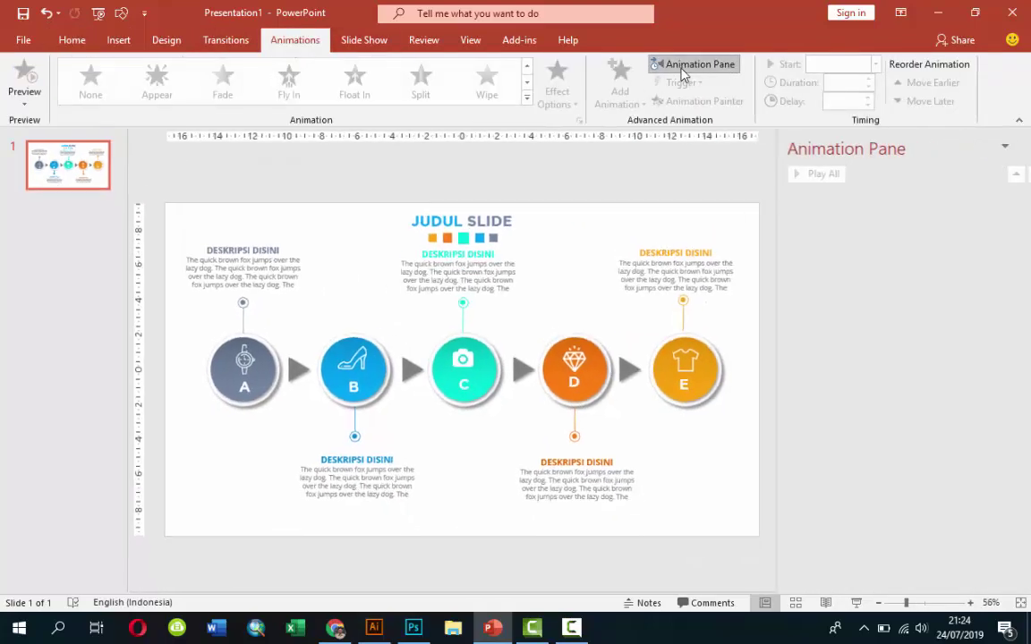
pyautogui.click(474, 226)
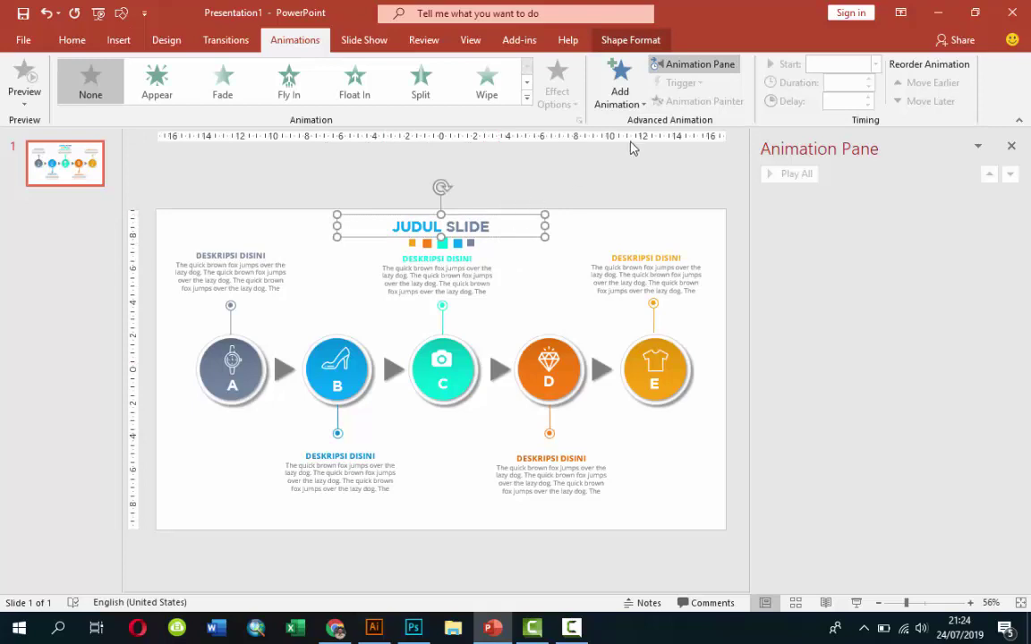
pyautogui.click(617, 93)
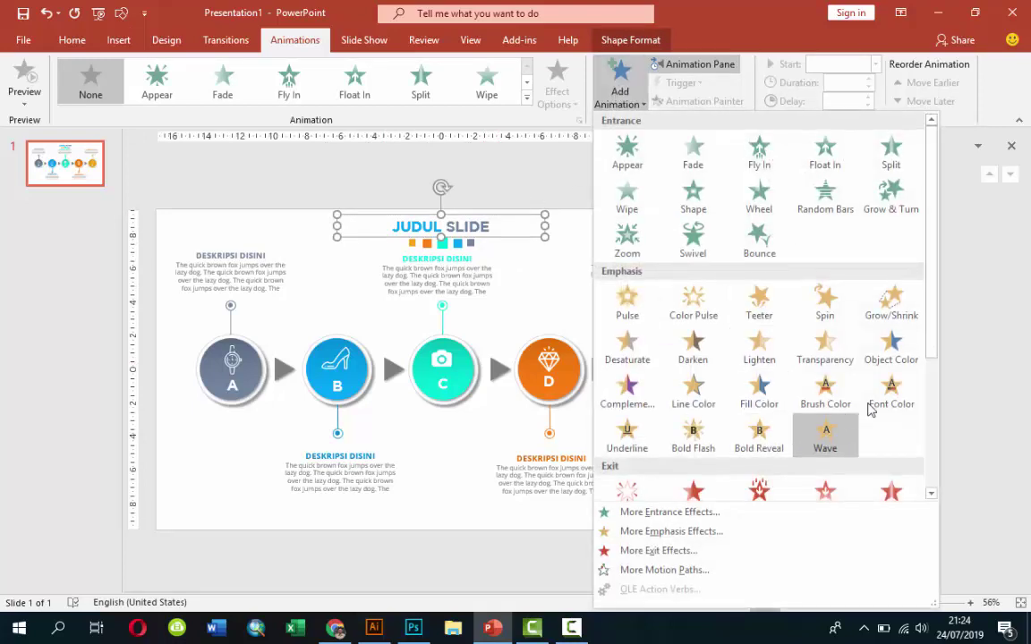
pyautogui.moveTo(931, 331)
pyautogui.mouseDown()
pyautogui.moveTo(931, 464)
pyautogui.moveTo(942, 319)
pyautogui.mouseUp()
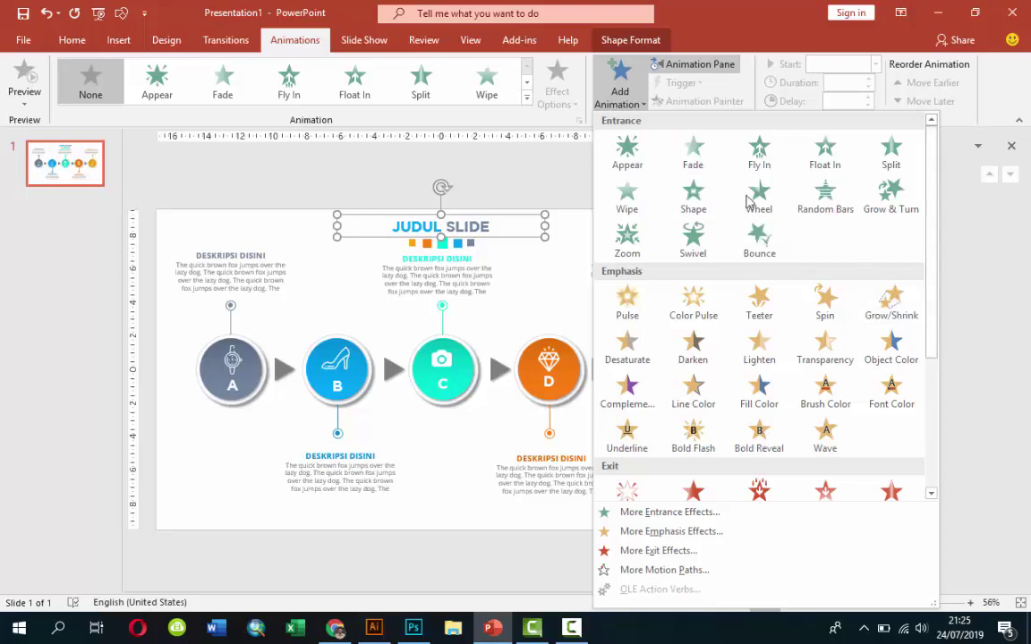
pyautogui.click(759, 150)
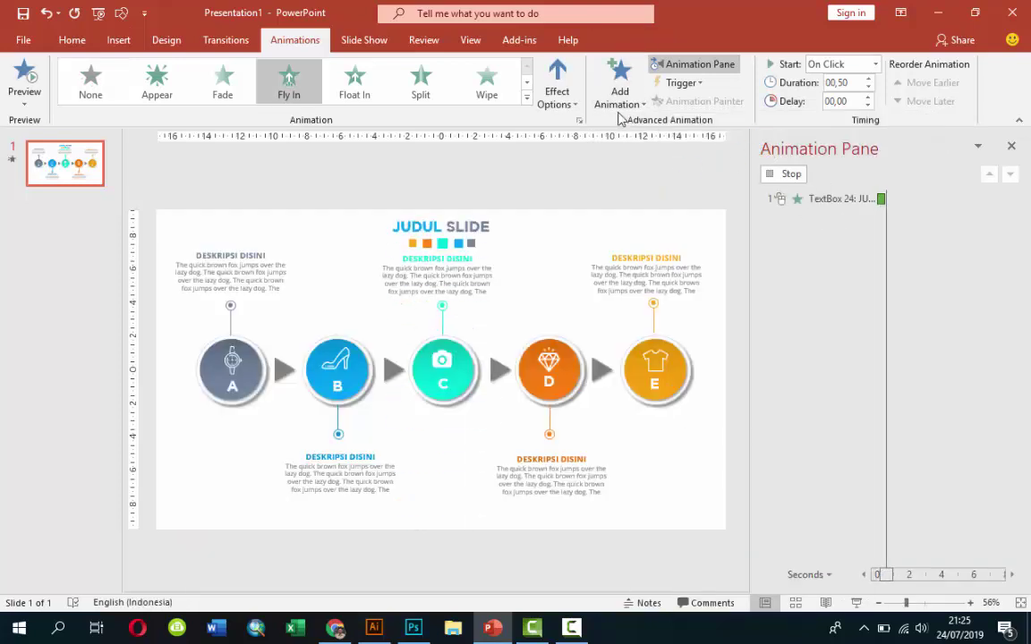
pyautogui.click(559, 89)
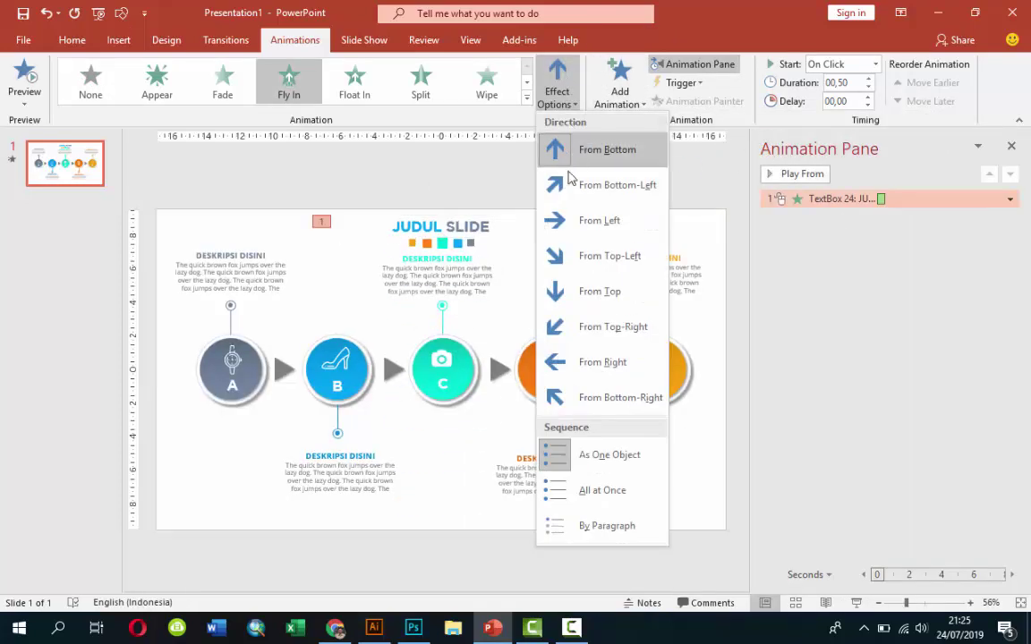
pyautogui.click(589, 293)
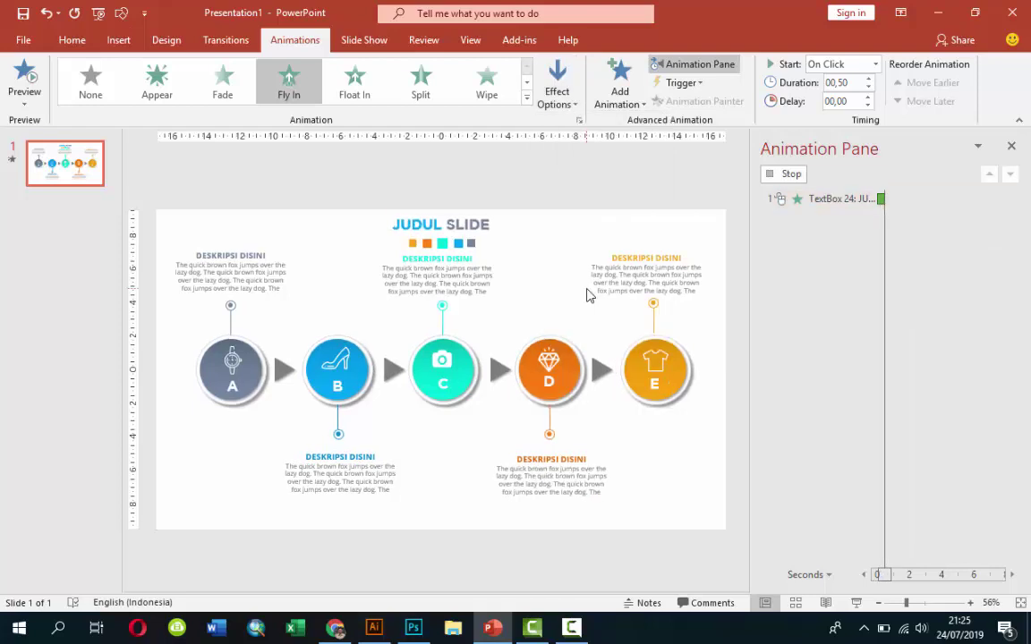
# Set the title animation to 0.25 seconds and animate its text by letter with 50% delay
pyautogui.click(870, 88)
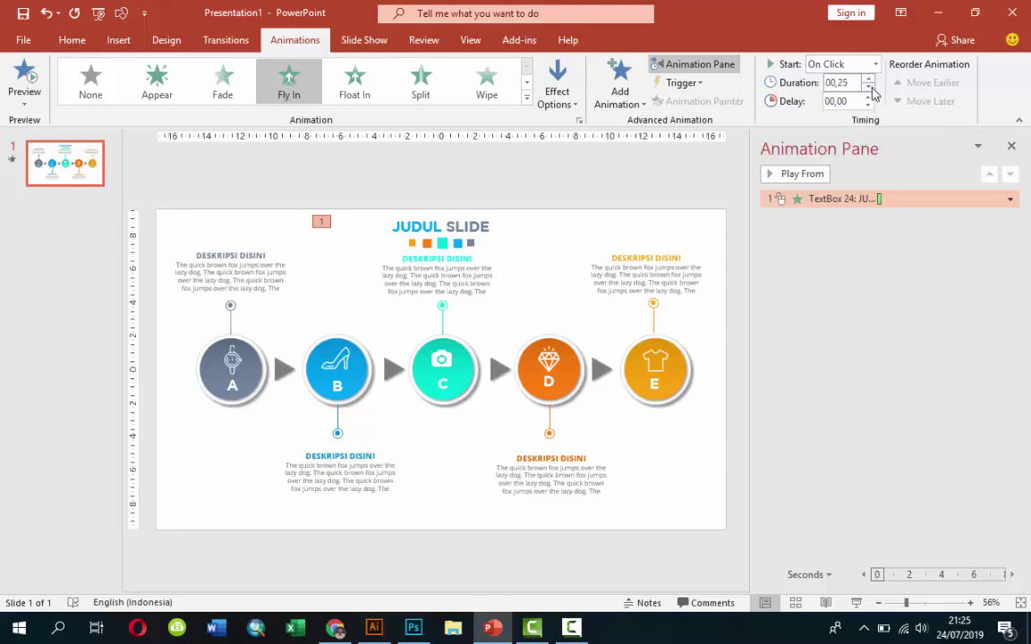
pyautogui.rightClick(900, 197)
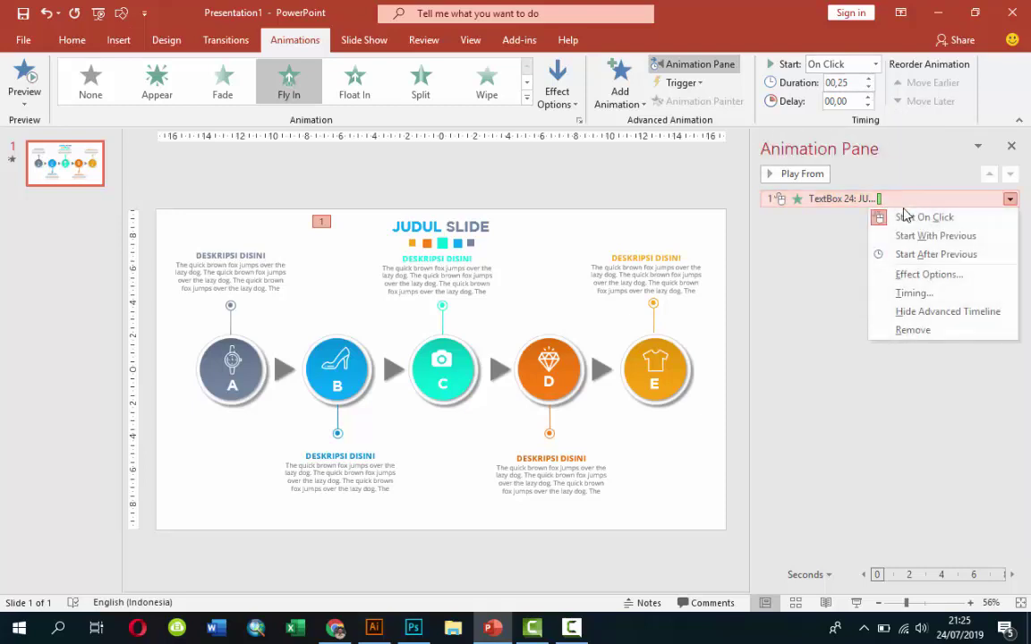
pyautogui.click(913, 277)
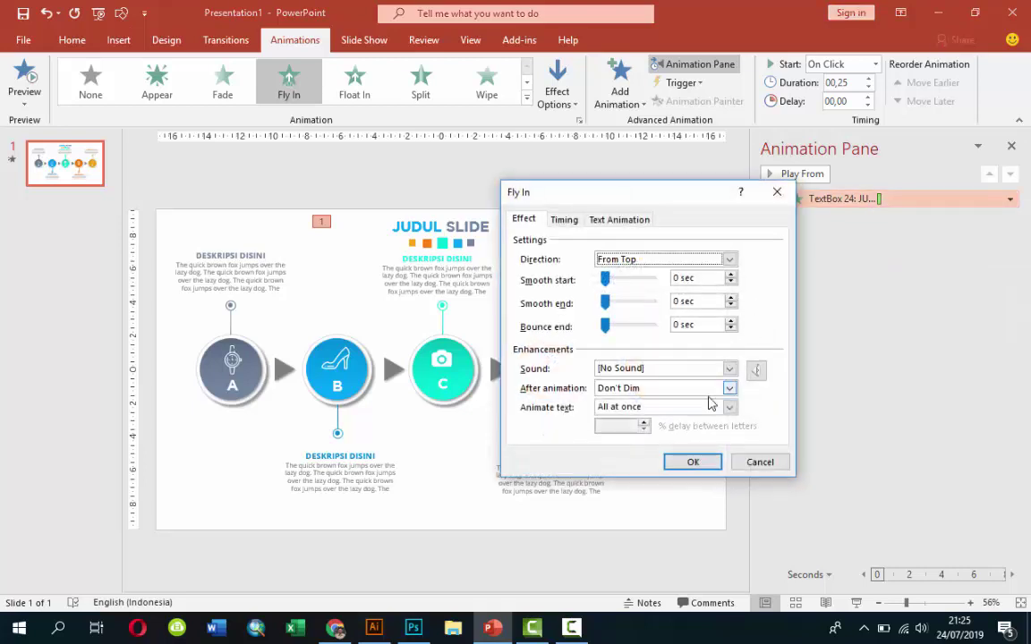
pyautogui.click(730, 408)
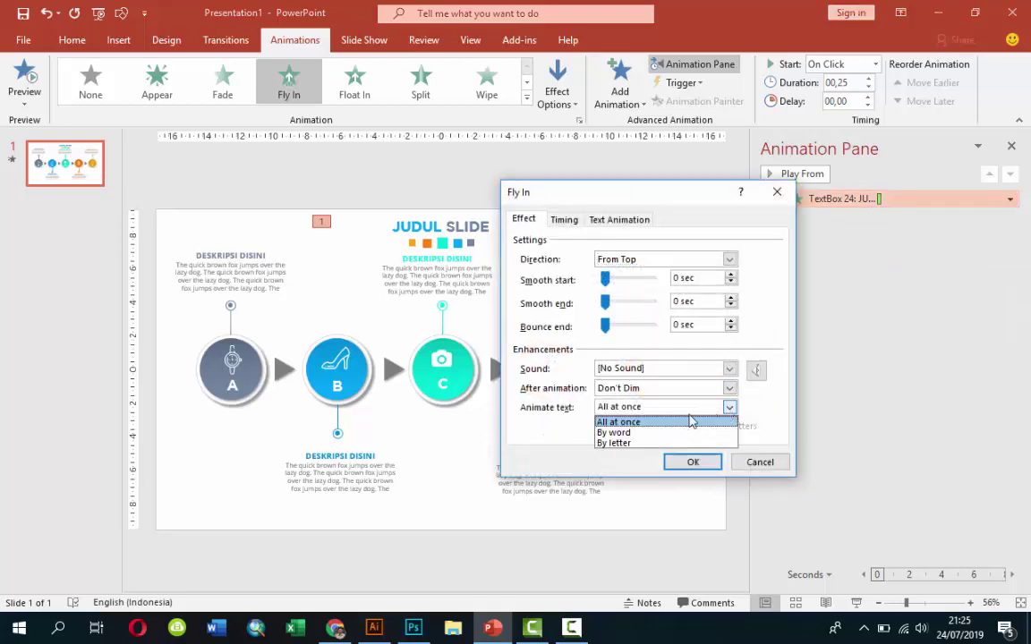
pyautogui.click(644, 443)
pyautogui.write('50')
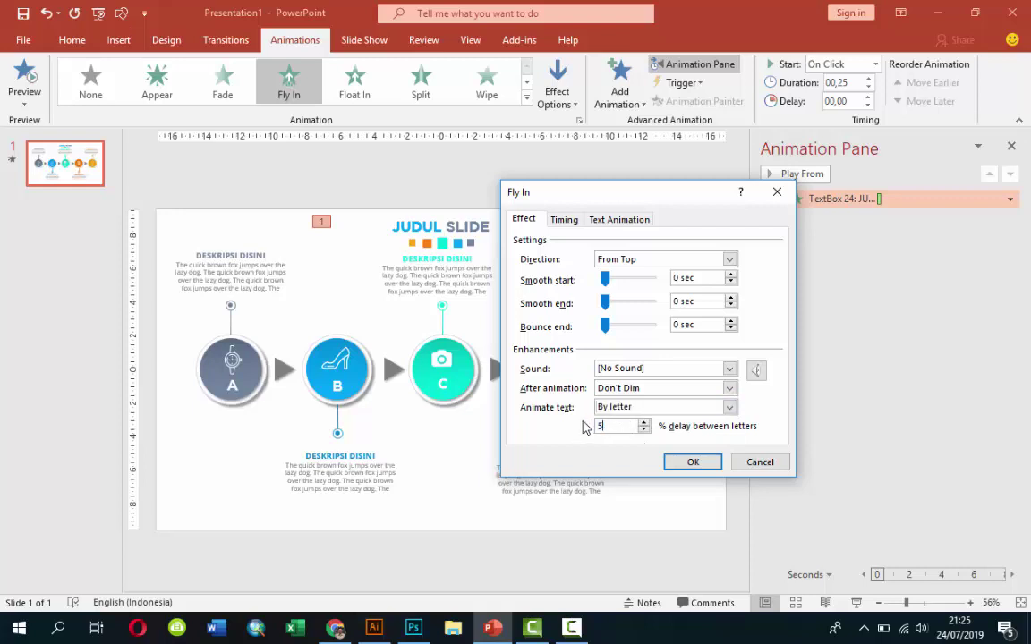
pyautogui.click(694, 462)
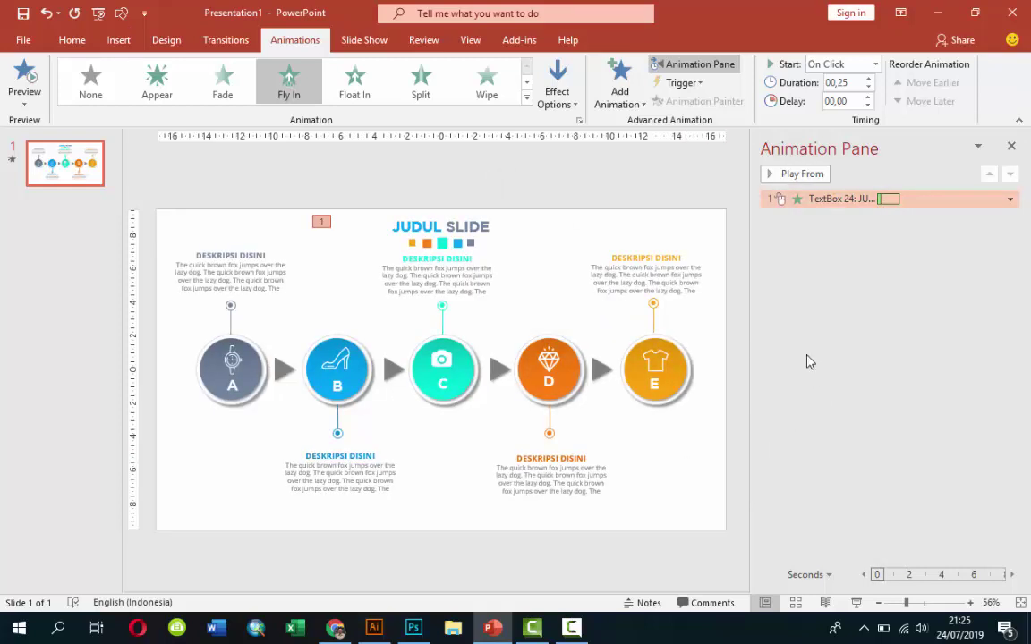
# Give the coloured squares group a Peek In entrance from the left
pyautogui.click(475, 245)
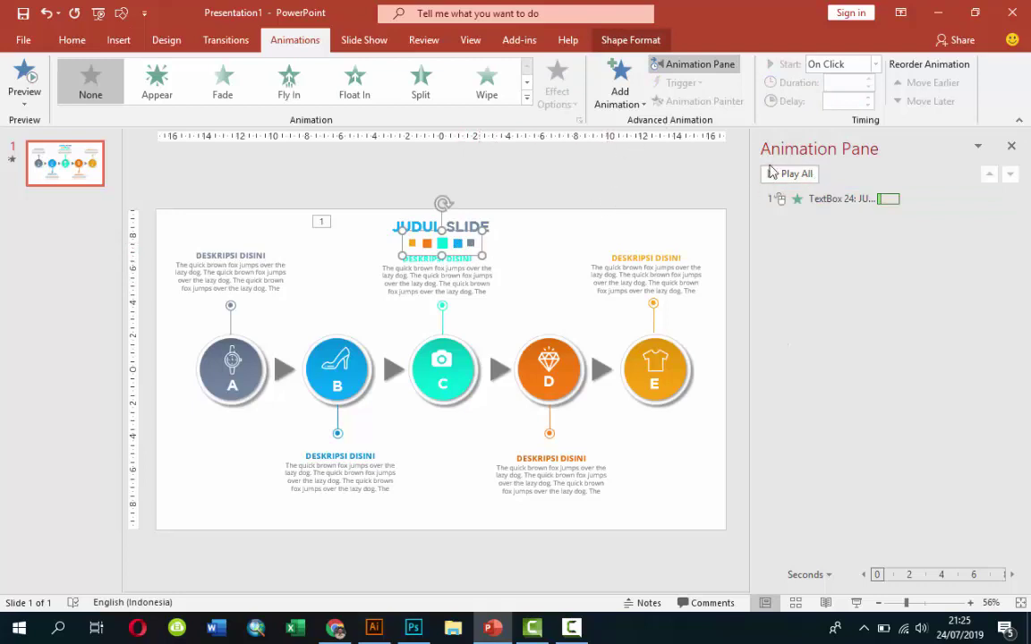
pyautogui.click(614, 79)
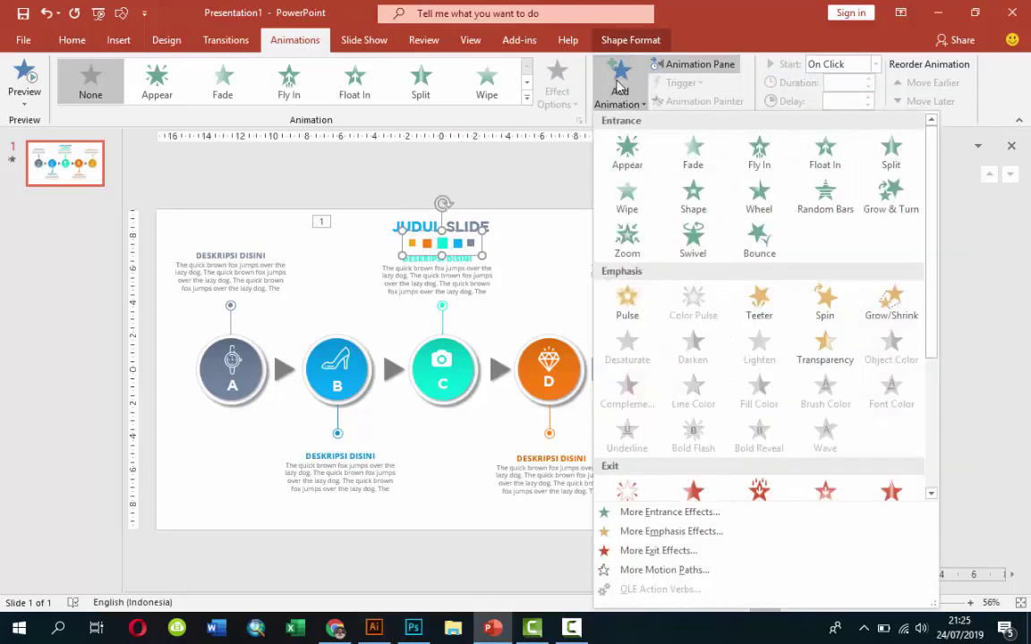
pyautogui.click(670, 512)
pyautogui.moveTo(528, 154); pyautogui.dragTo(719, 166)
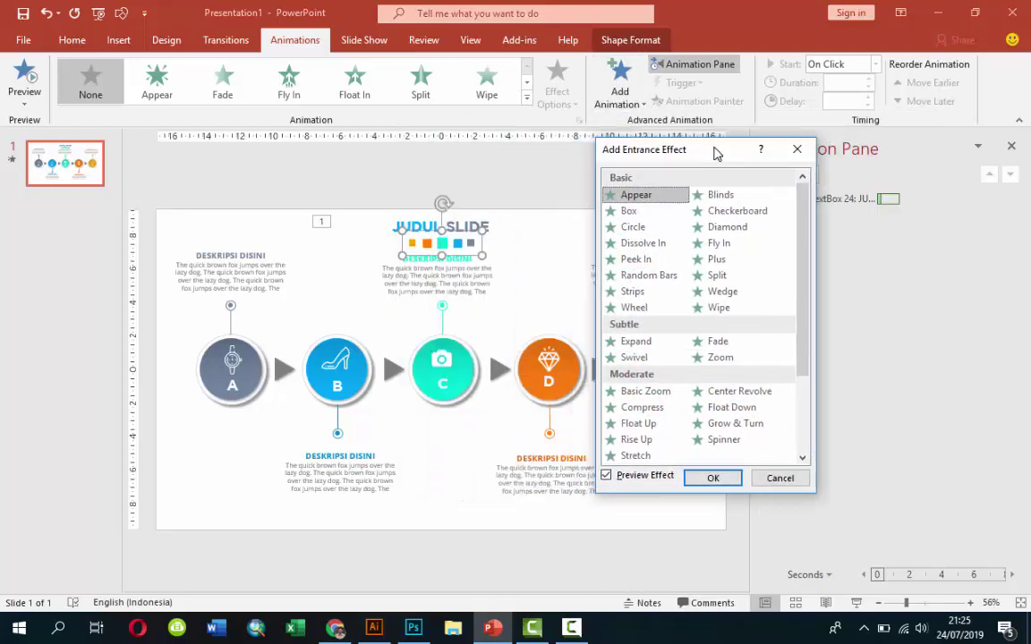
pyautogui.click(649, 259)
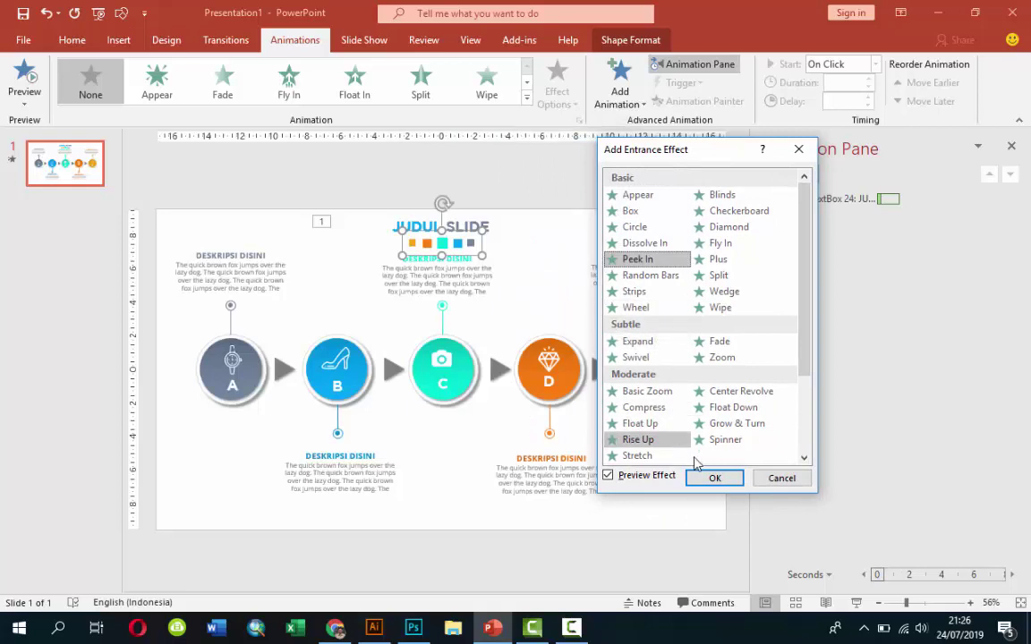
pyautogui.click(712, 478)
pyautogui.click(573, 104)
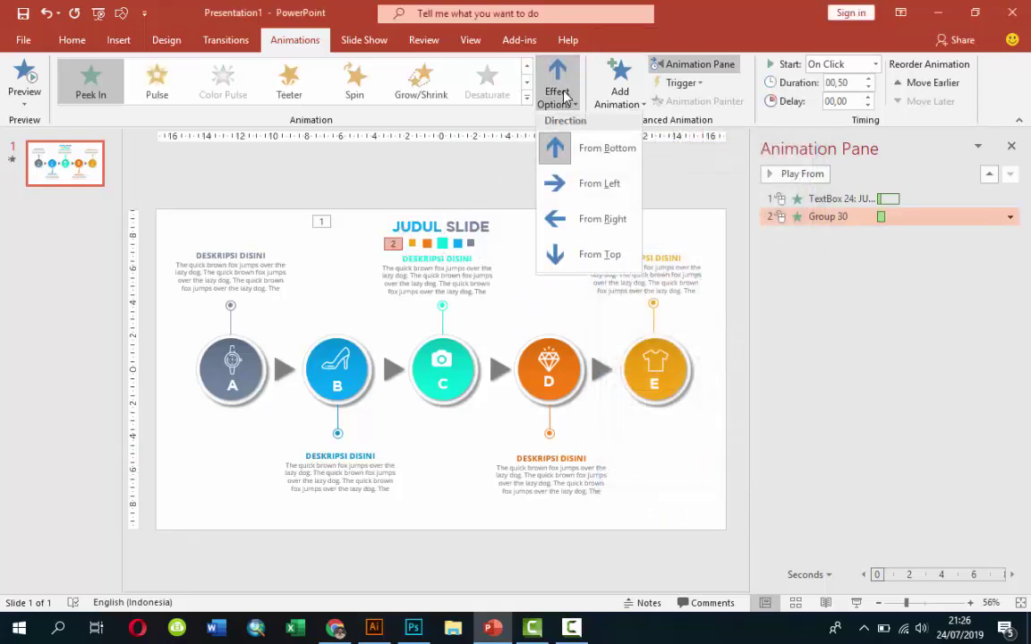
pyautogui.click(572, 188)
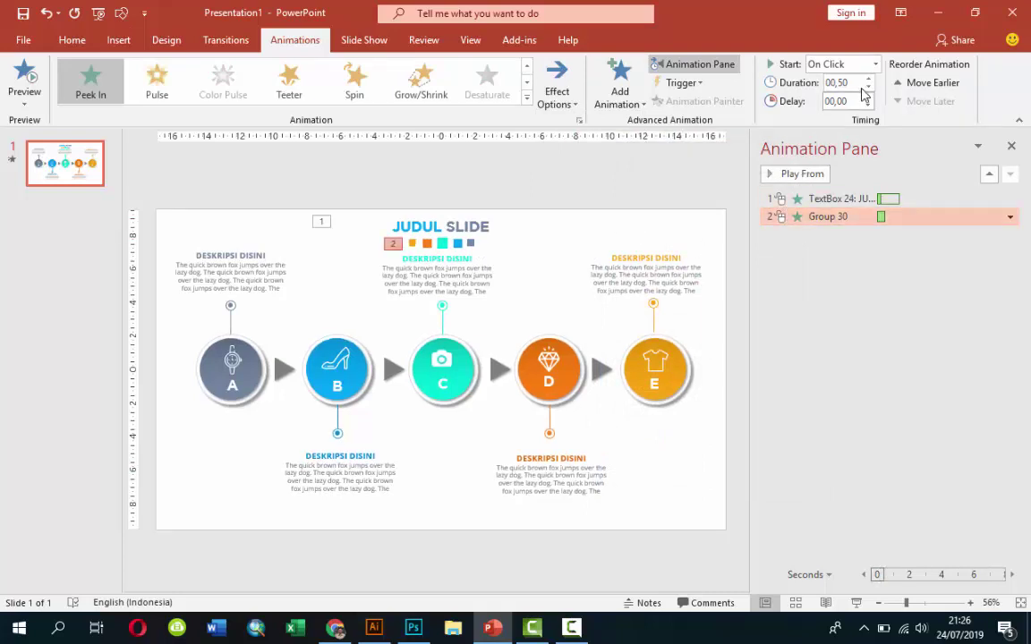
# Set Group 30 to start With Previous after a 1.50-second delay and preview from the title
pyautogui.click(875, 63)
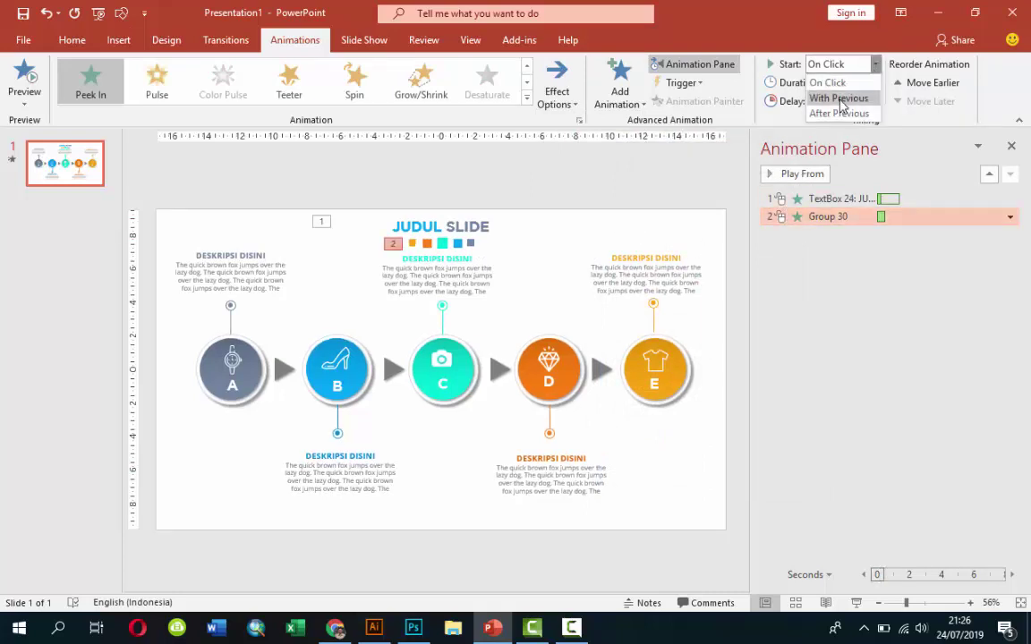
pyautogui.click(842, 99)
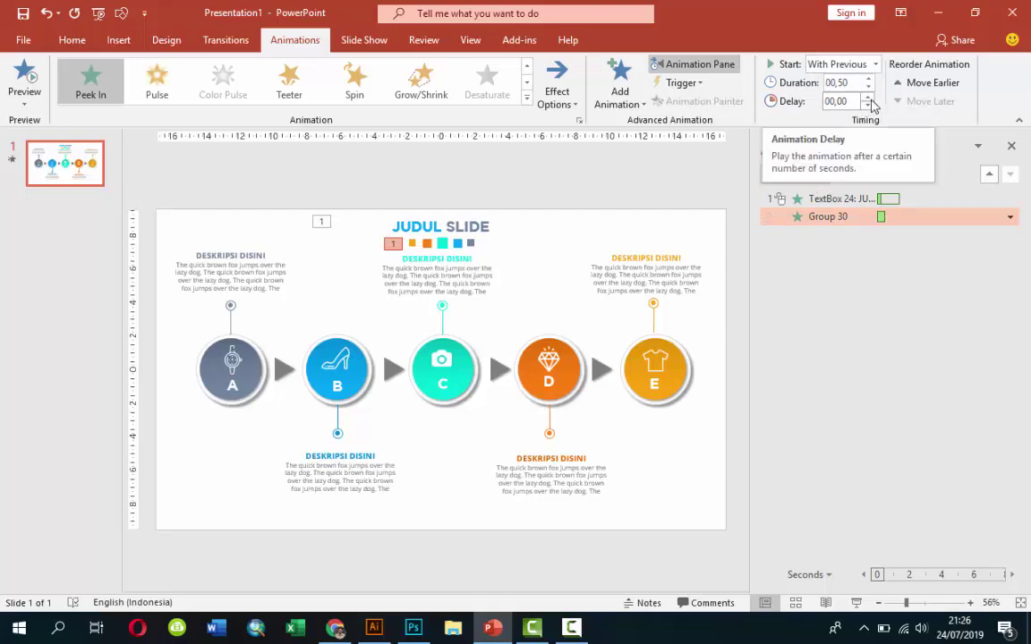
pyautogui.click(868, 96)
pyautogui.click(868, 97)
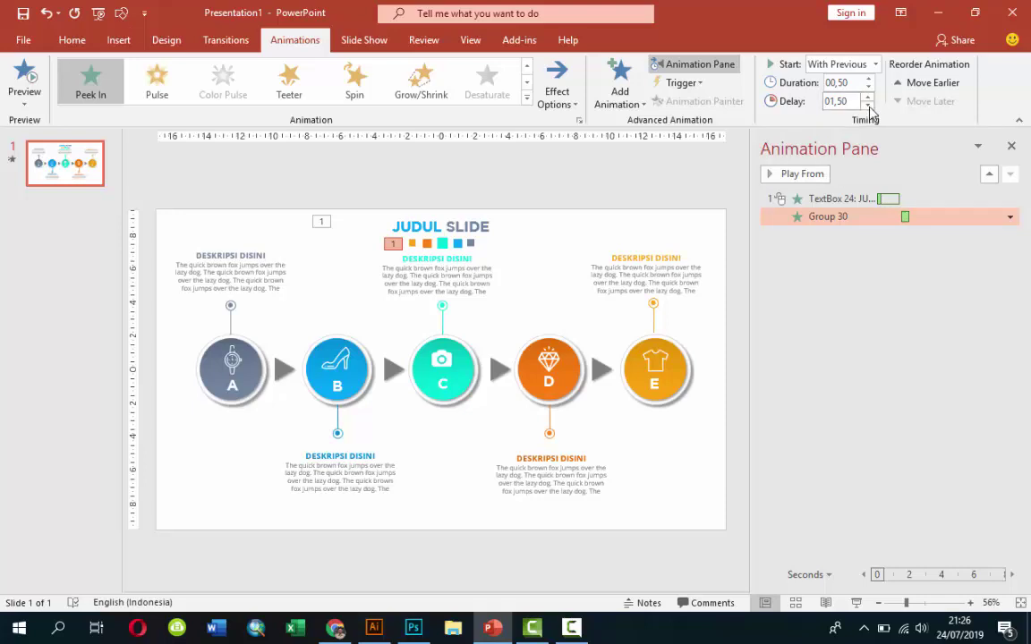
pyautogui.click(868, 106)
pyautogui.click(868, 97)
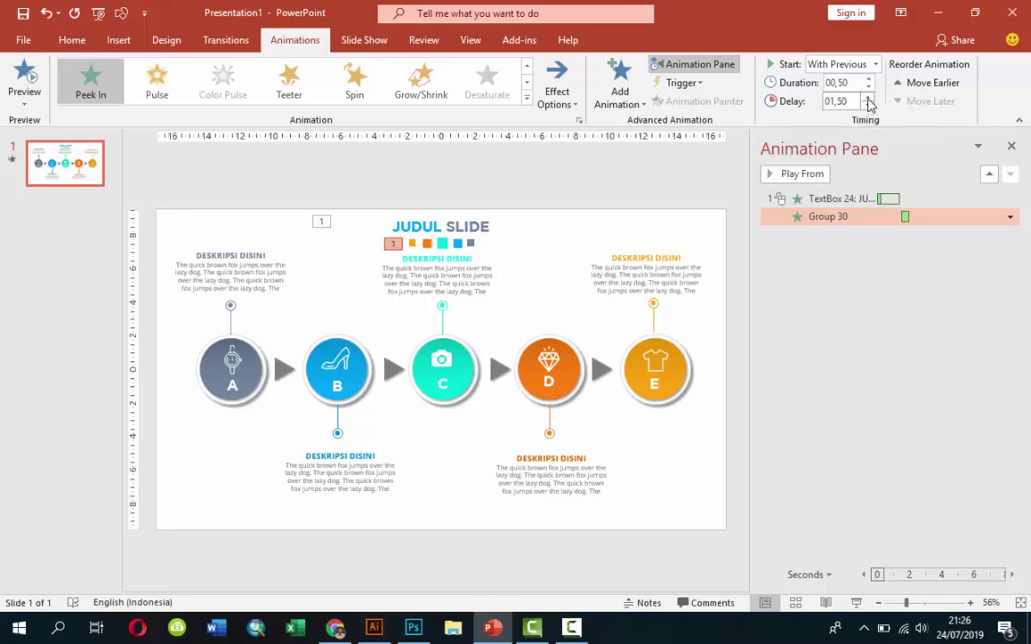
pyautogui.click(817, 199)
pyautogui.click(815, 175)
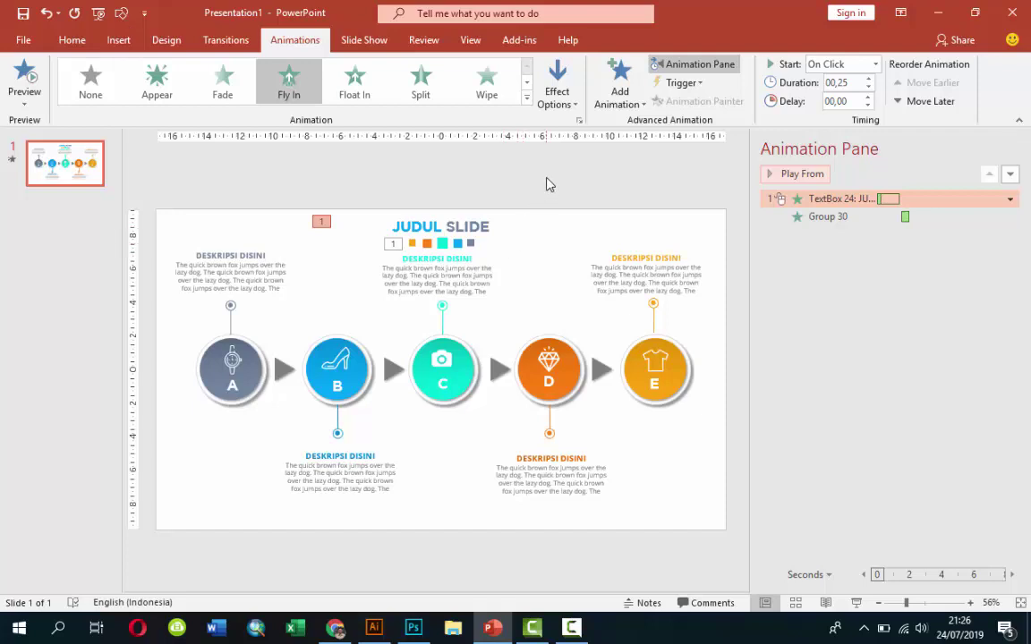
pyautogui.click(488, 168)
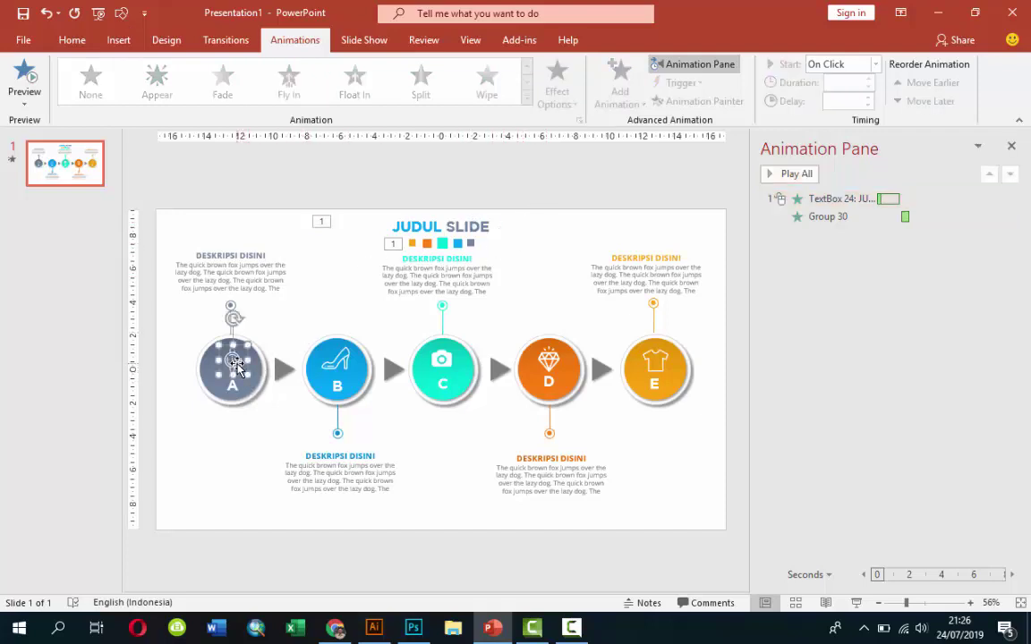
# Group circle A's round shape, watch icon and letter A into one object with Ctrl+G
pyautogui.click(230, 358)
pyautogui.keyDown('shift'); pyautogui.click(250, 386); pyautogui.keyUp('shift')
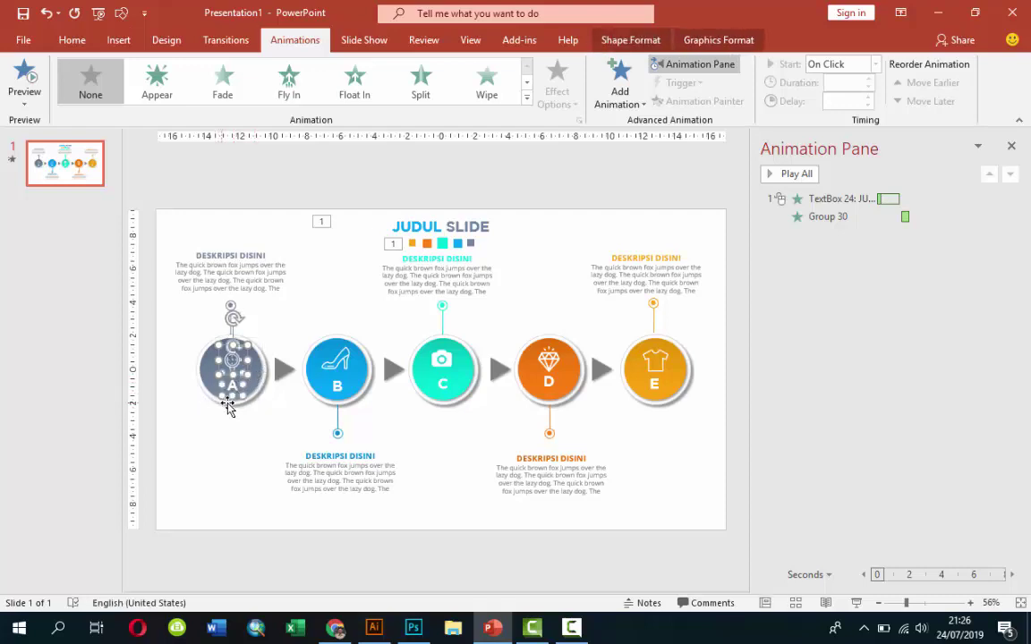
pyautogui.keyDown('ctrl'); pyautogui.scroll(5, 234, 393); pyautogui.keyUp('ctrl')
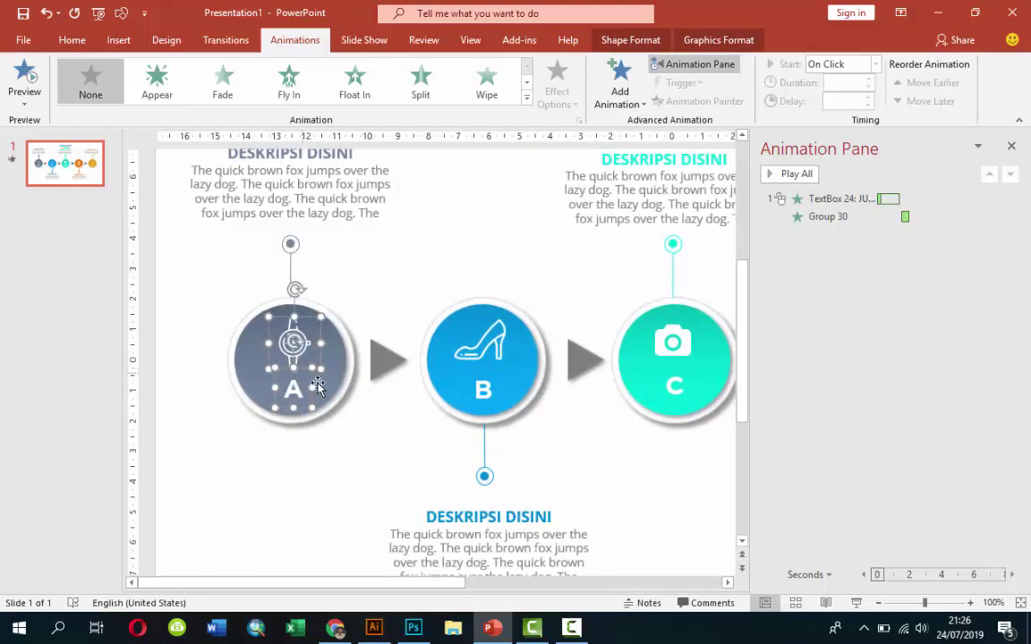
pyautogui.click(349, 380)
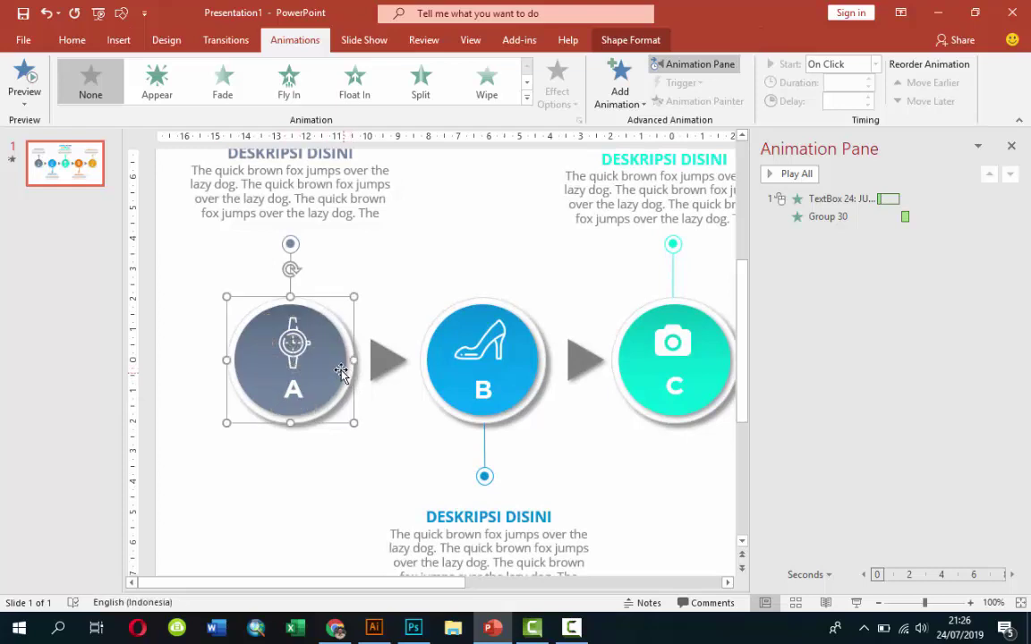
pyautogui.click(341, 368)
pyautogui.keyDown('shift'); pyautogui.click(293, 345); pyautogui.keyUp('shift')
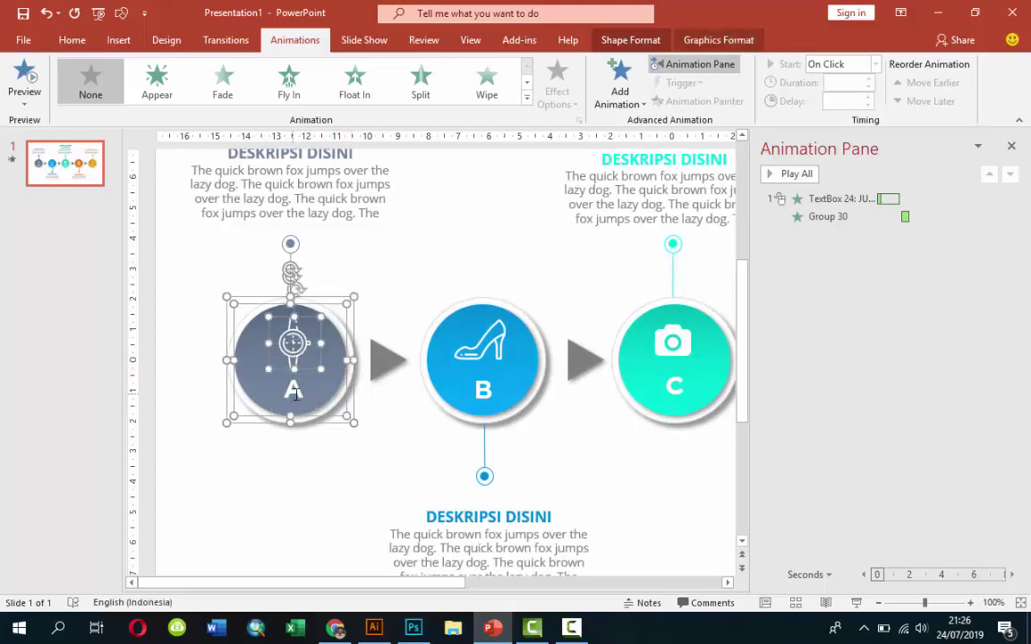
pyautogui.keyDown('shift'); pyautogui.click(297, 393); pyautogui.keyUp('shift')
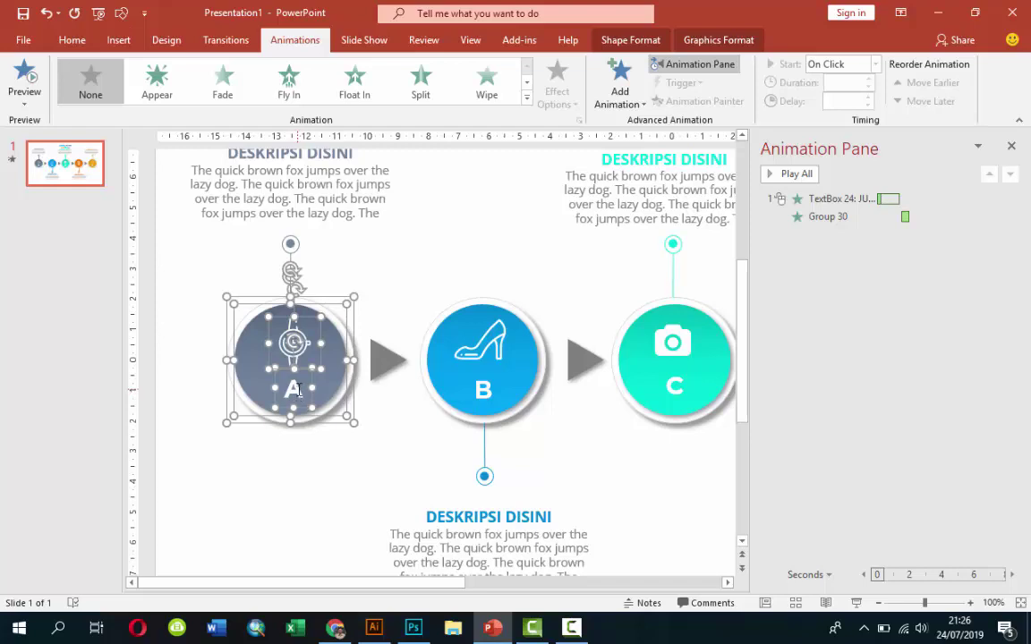
pyautogui.hotkey('ctrl', 'g')
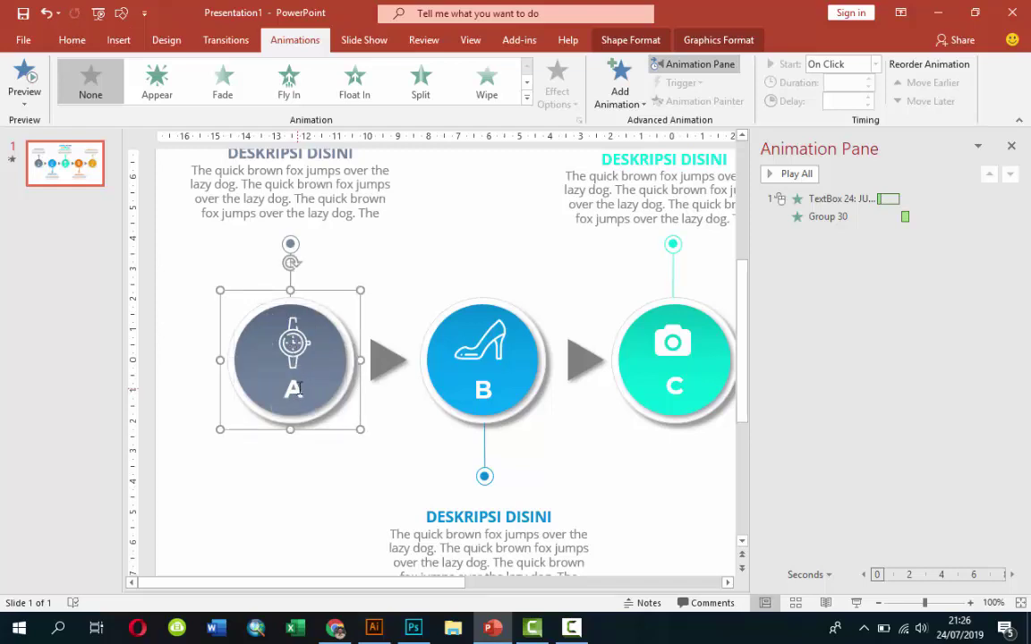
# Reselect the circle A group and check its context menu, leaving it unchanged
pyautogui.rightClick(298, 387)
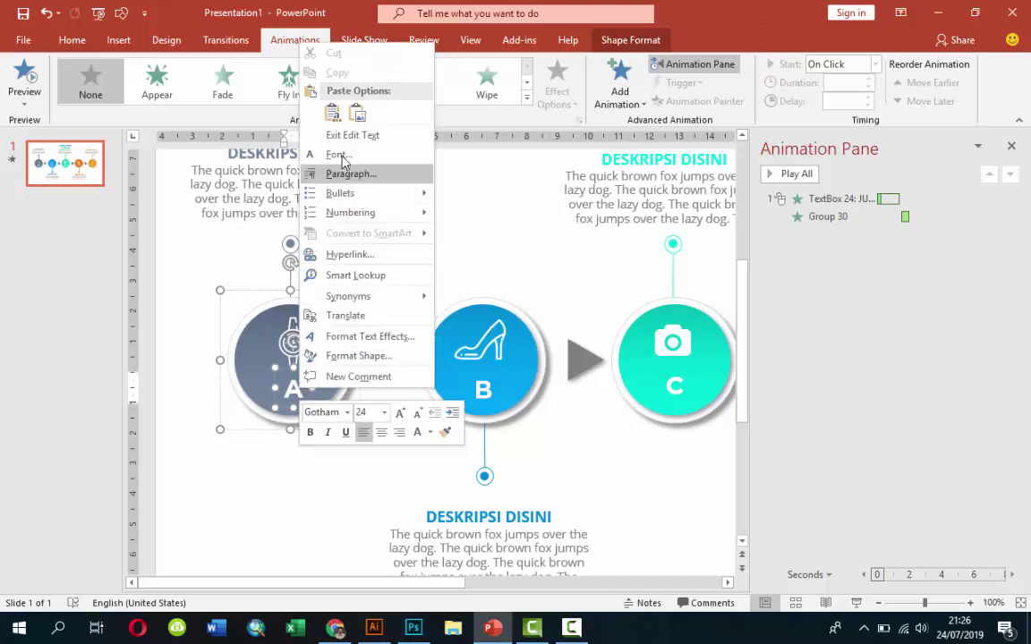
pyautogui.click(374, 481)
pyautogui.click(336, 435)
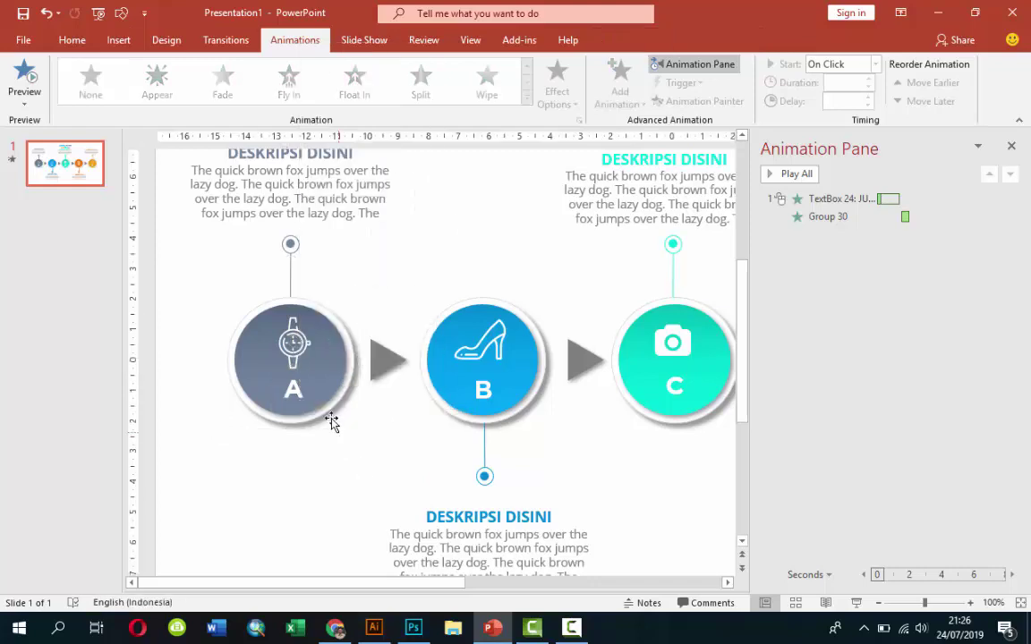
pyautogui.click(329, 418)
pyautogui.rightClick(330, 418)
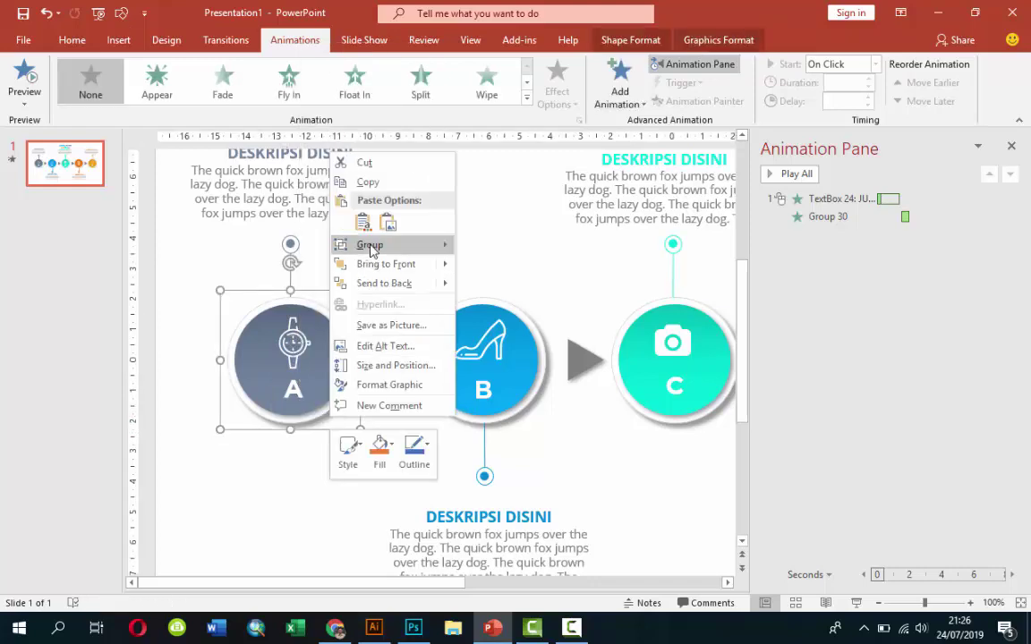
pyautogui.moveTo(413, 249)
pyautogui.click(276, 436)
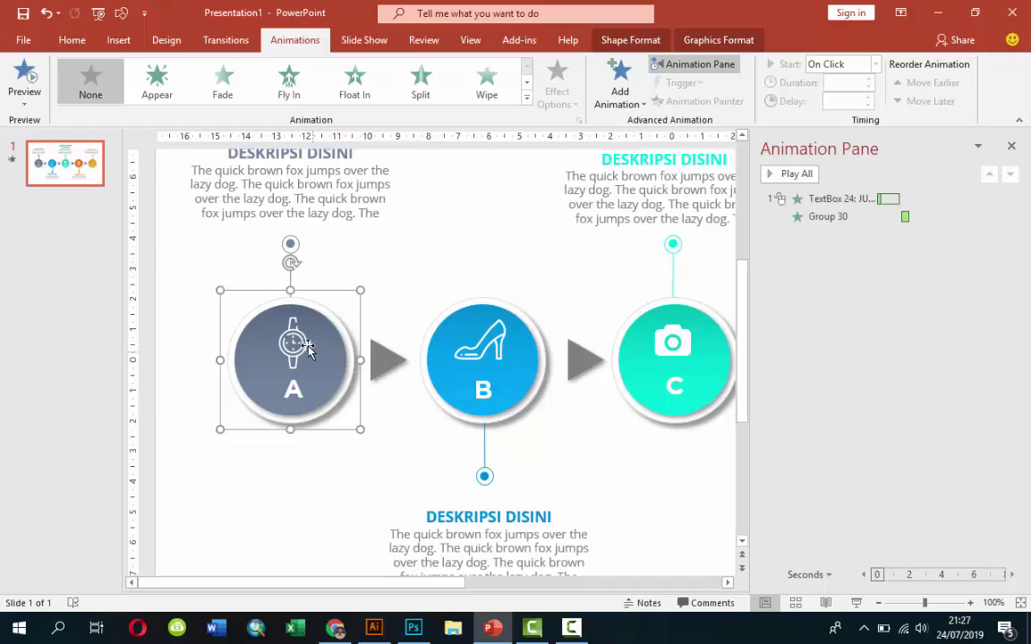
pyautogui.click(313, 244)
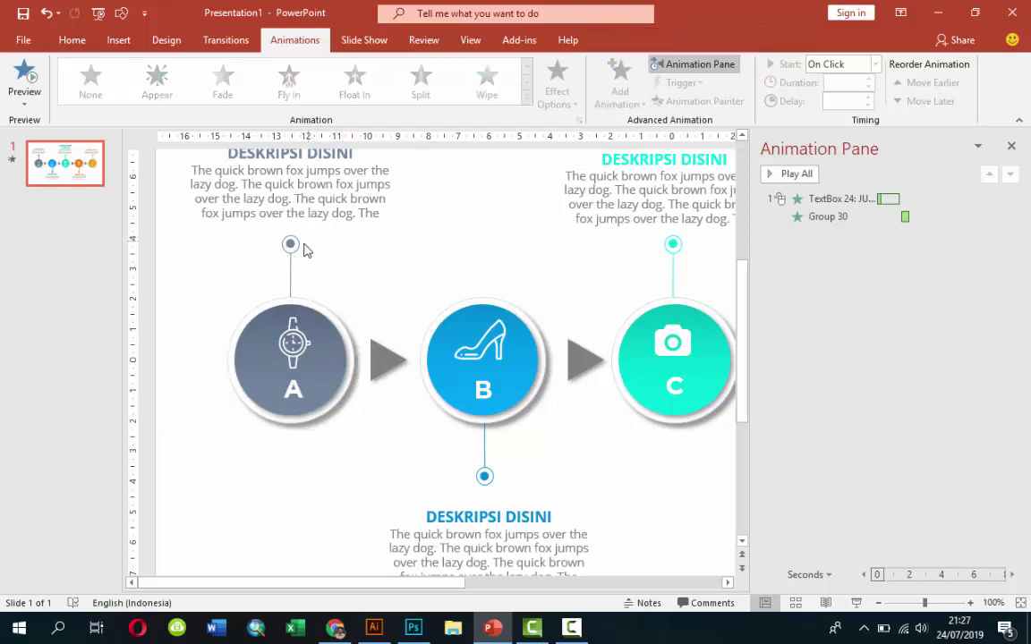
# Group the connector dot above circle A with its line
pyautogui.keyDown('ctrl'); pyautogui.scroll(2, 284, 244); pyautogui.keyUp('ctrl')
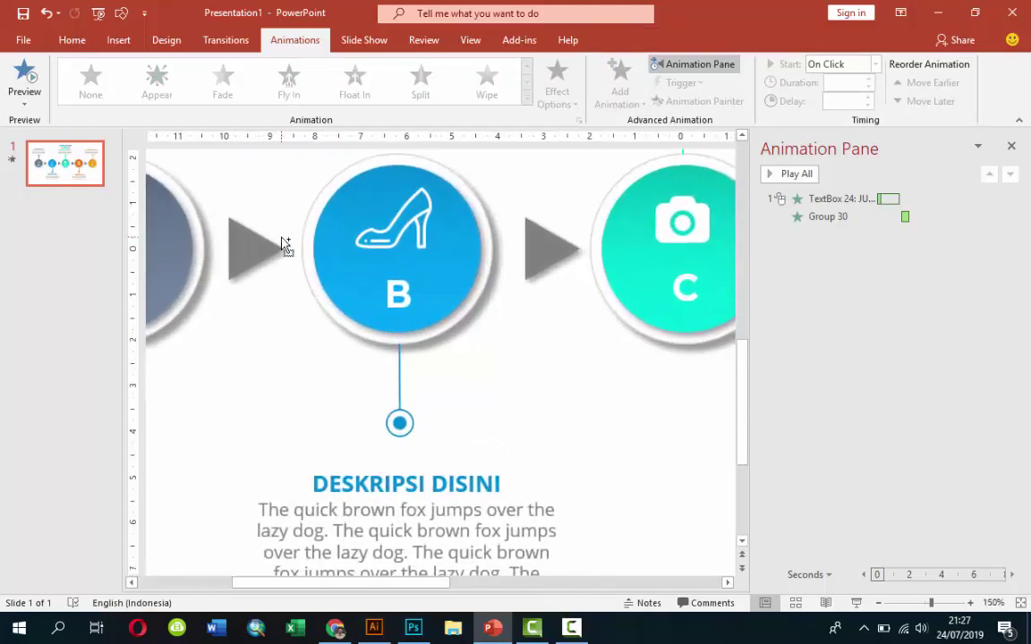
pyautogui.moveTo(289, 580); pyautogui.dragTo(223, 583)
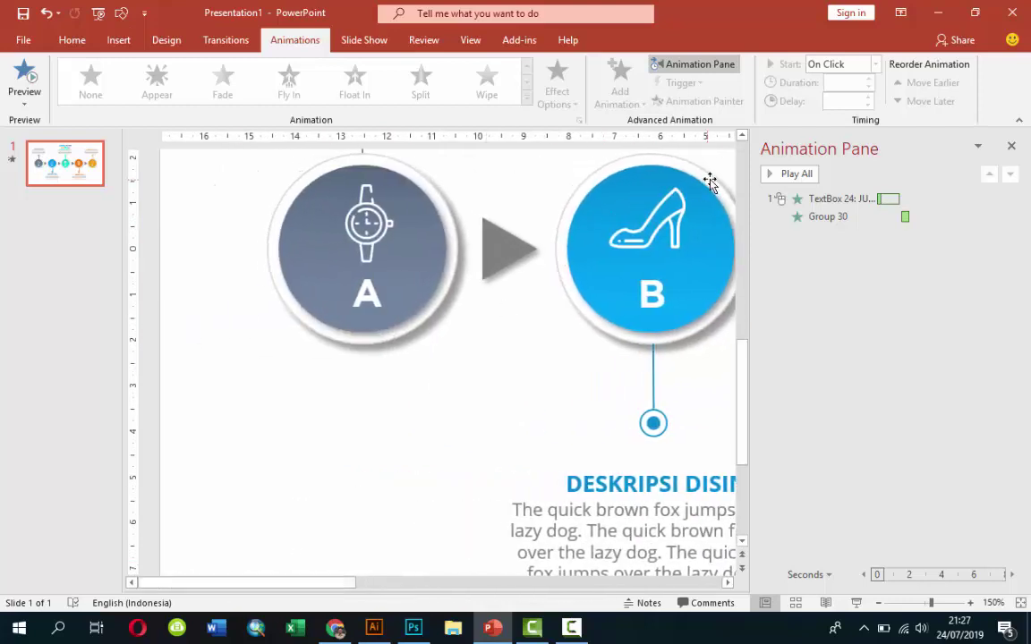
pyautogui.scroll(5, 743, 170)
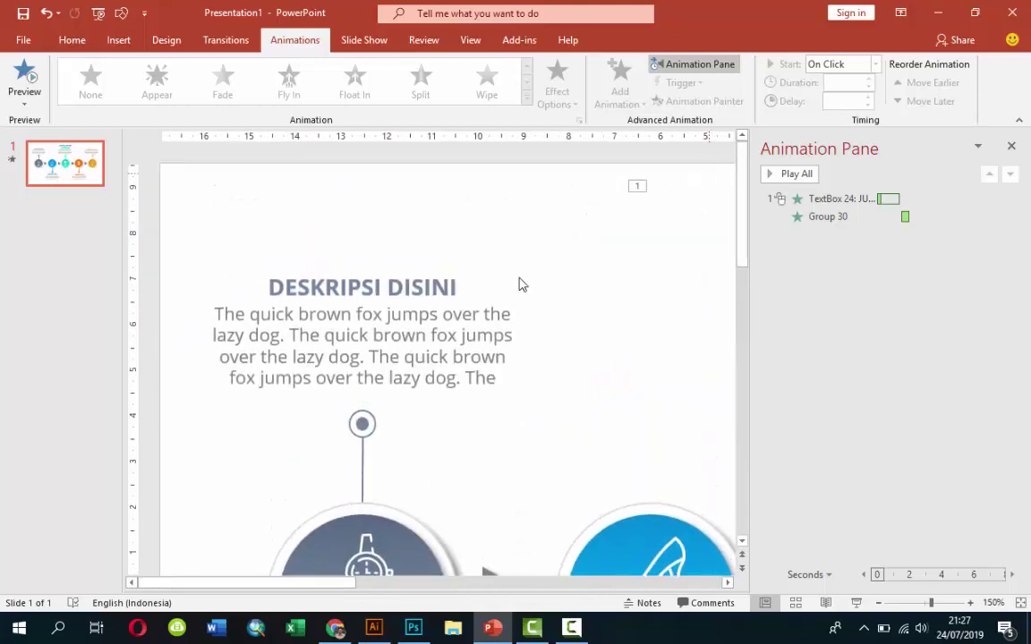
pyautogui.click(370, 431)
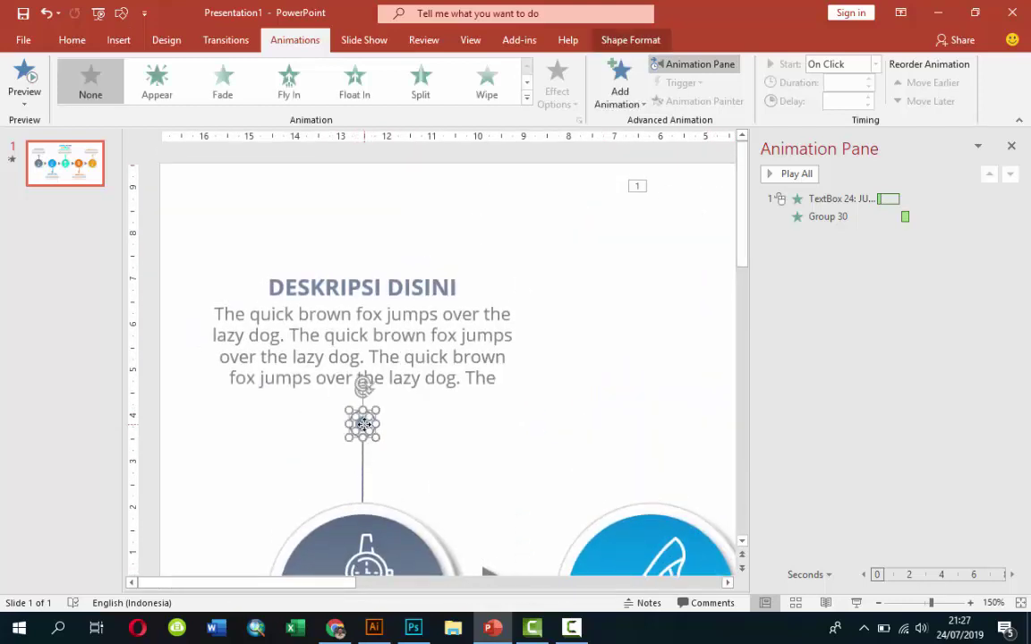
pyautogui.rightClick(363, 463)
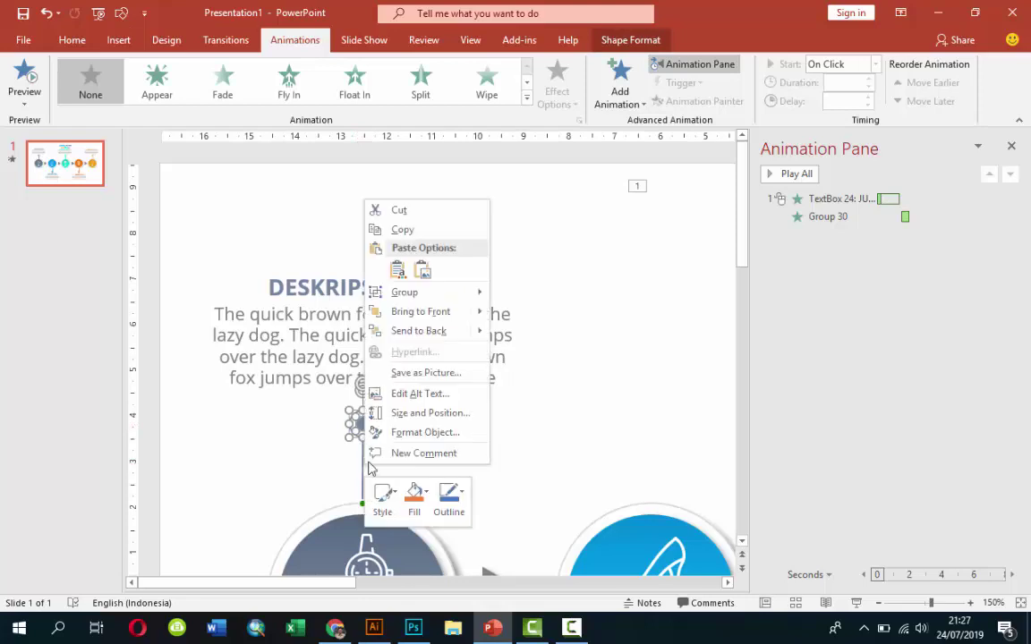
pyautogui.moveTo(405, 292)
pyautogui.click(528, 294)
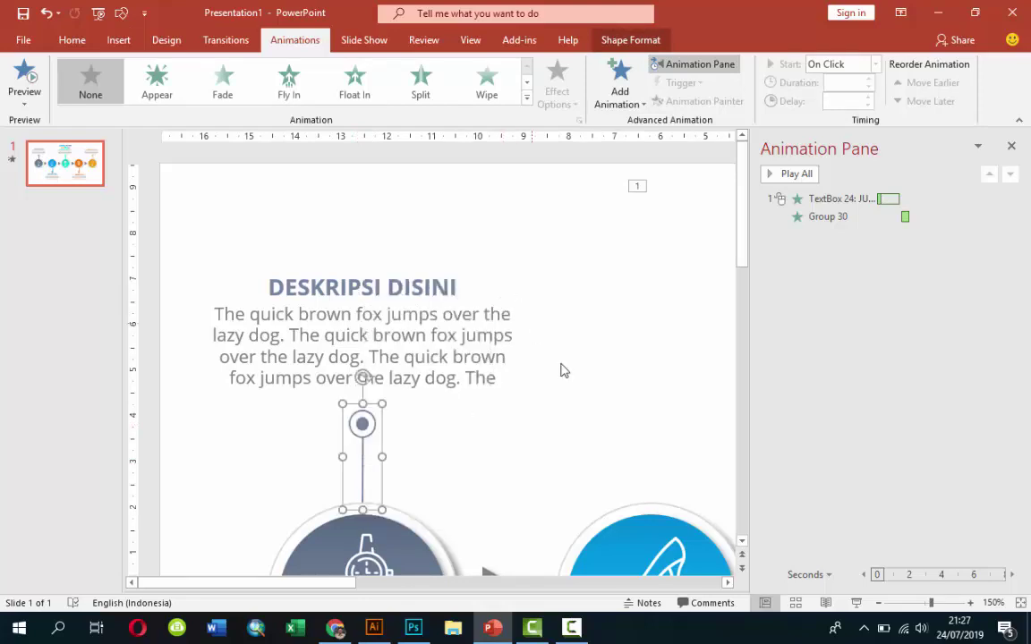
pyautogui.scroll(-5, 557, 396)
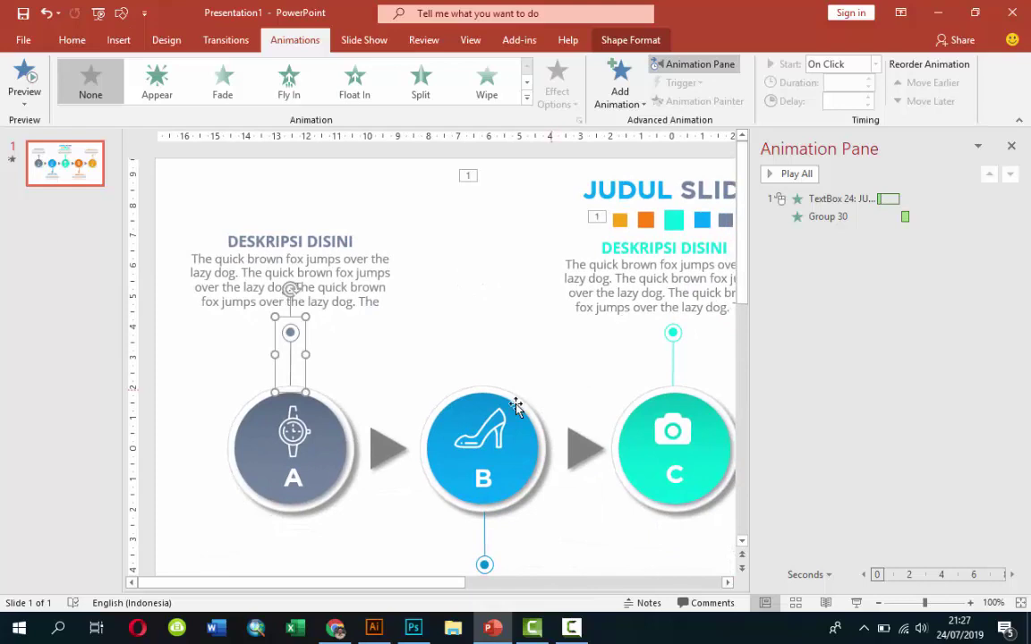
# Give circle A's group a Basic Zoom entrance
pyautogui.click(296, 403)
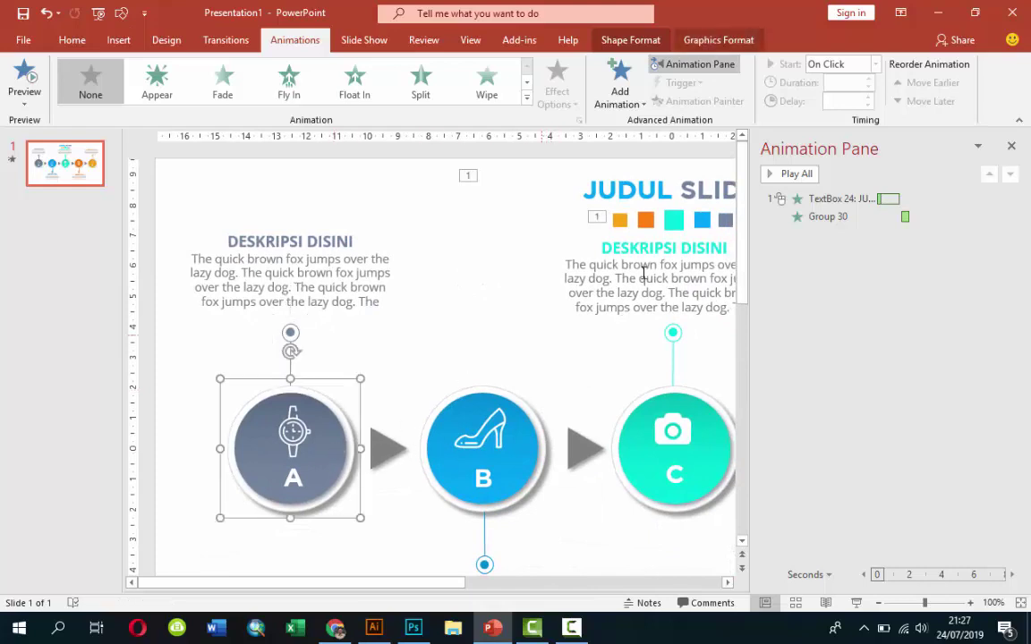
pyautogui.click(621, 93)
pyautogui.click(690, 519)
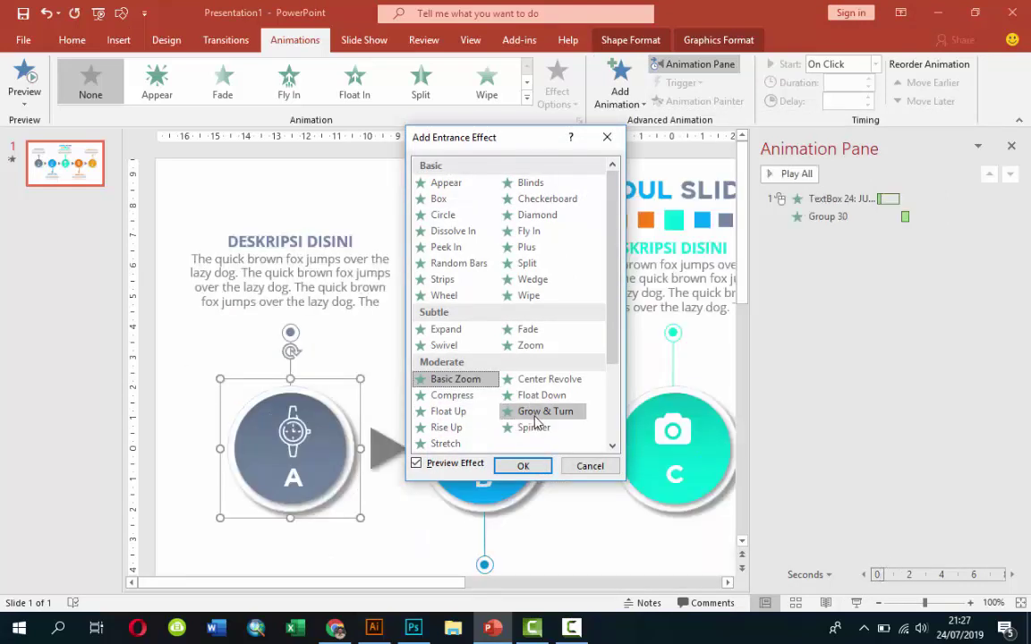
pyautogui.click(526, 466)
# Try circle A's start as With Previous with a 1.50-second delay, then After Previous
pyautogui.click(872, 64)
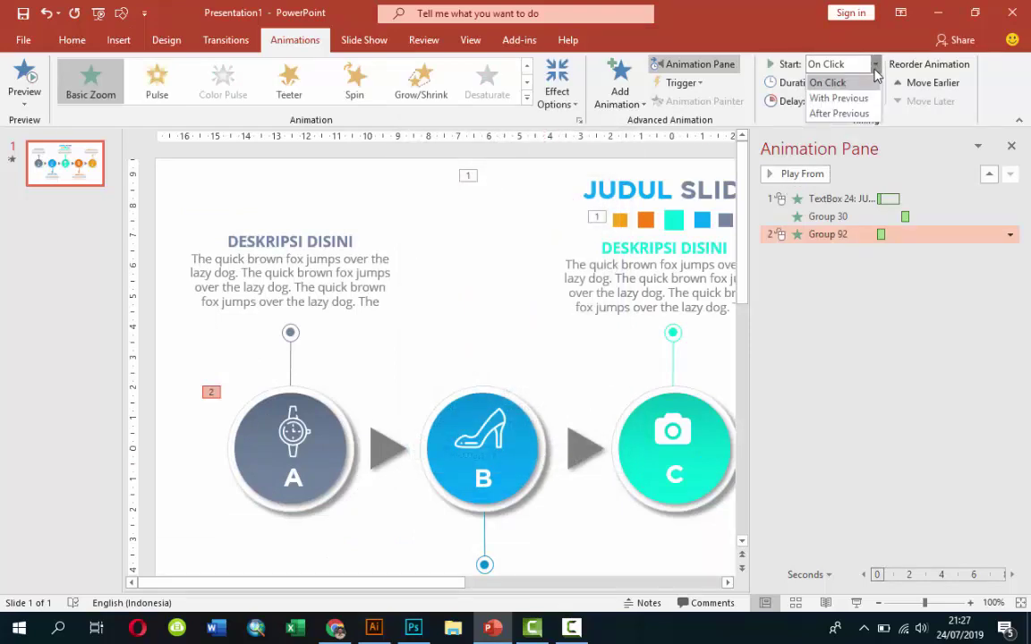
pyautogui.click(857, 97)
pyautogui.click(867, 97)
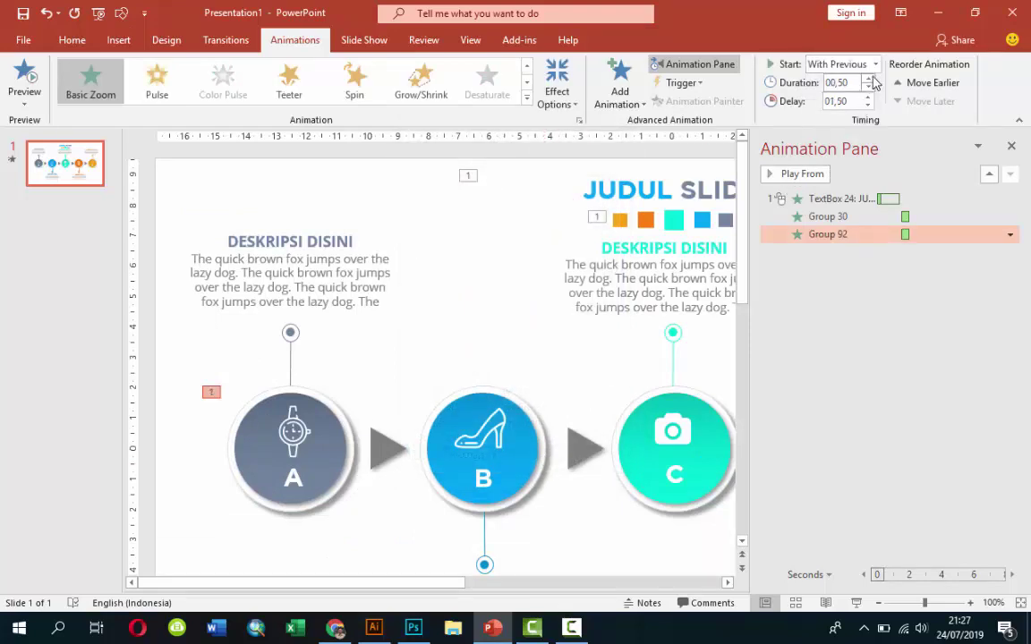
pyautogui.click(875, 64)
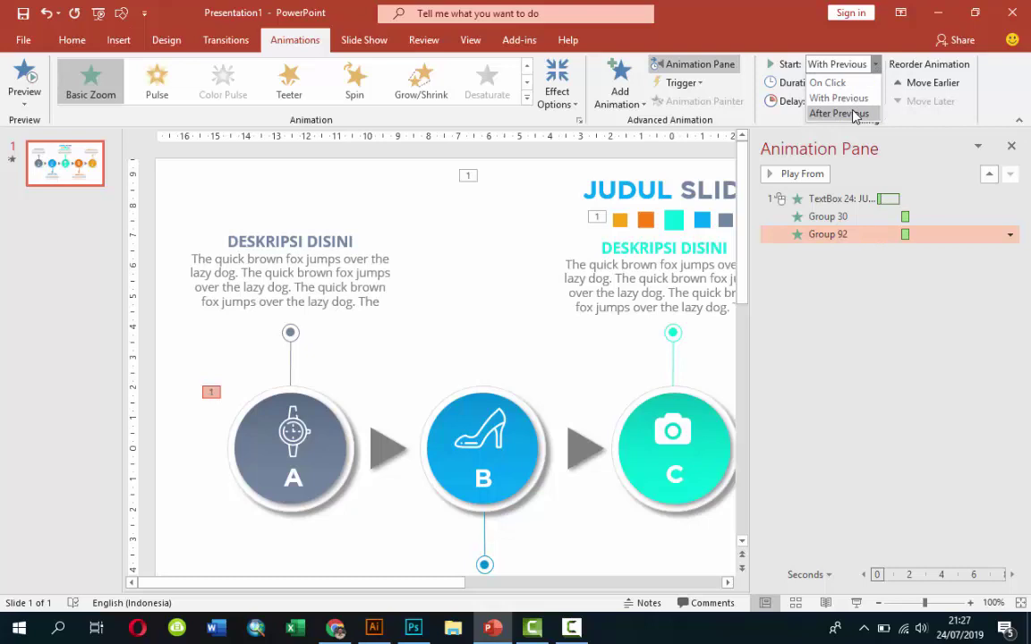
pyautogui.click(856, 115)
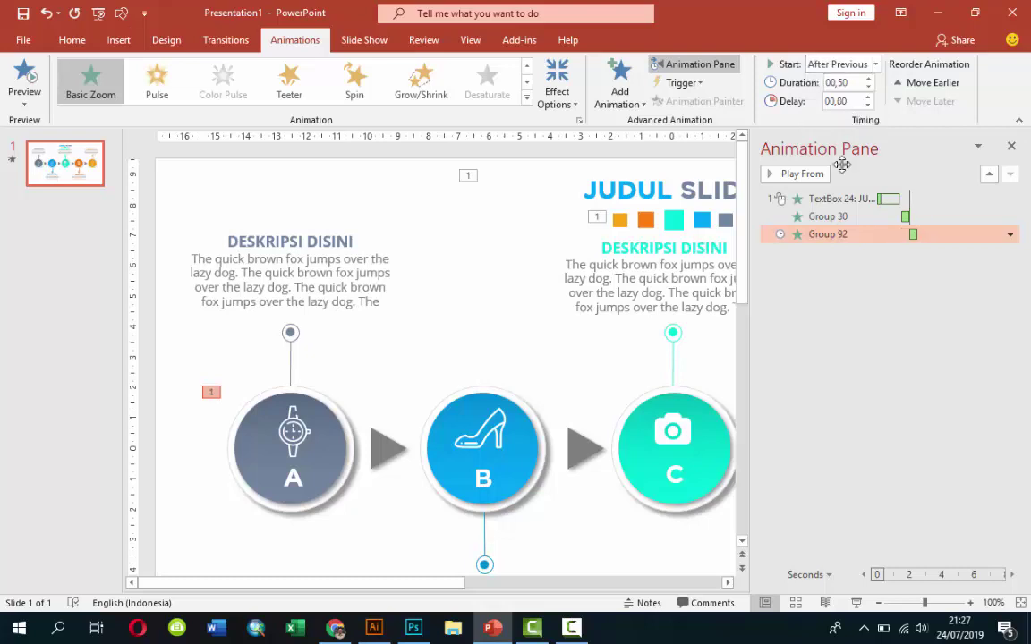
pyautogui.click(728, 582)
pyautogui.click(728, 583)
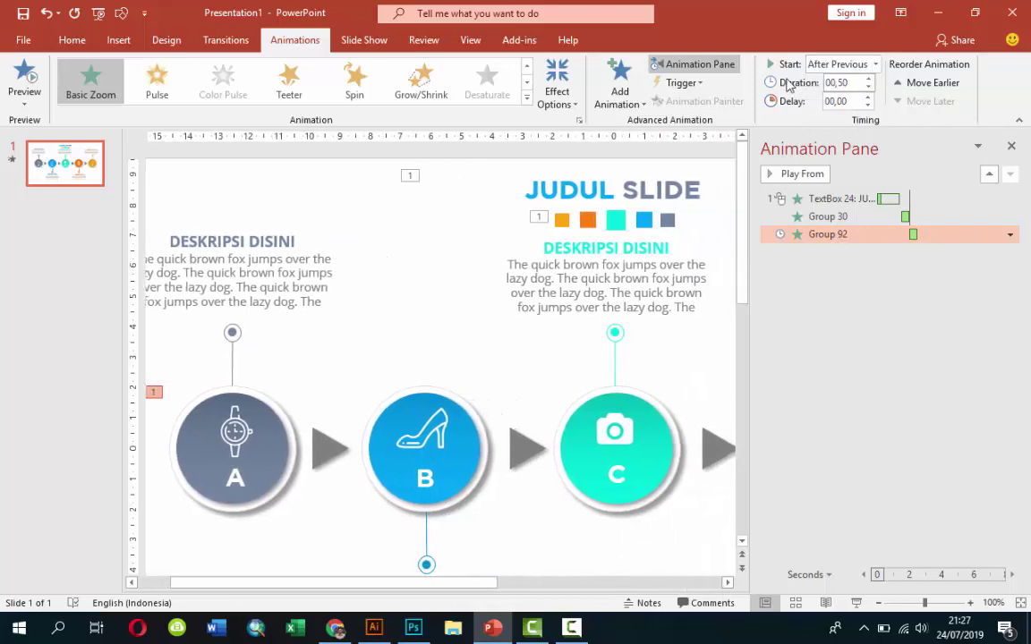
# Switch circle A's start to On Click and type 01 into its Delay
pyautogui.click(874, 66)
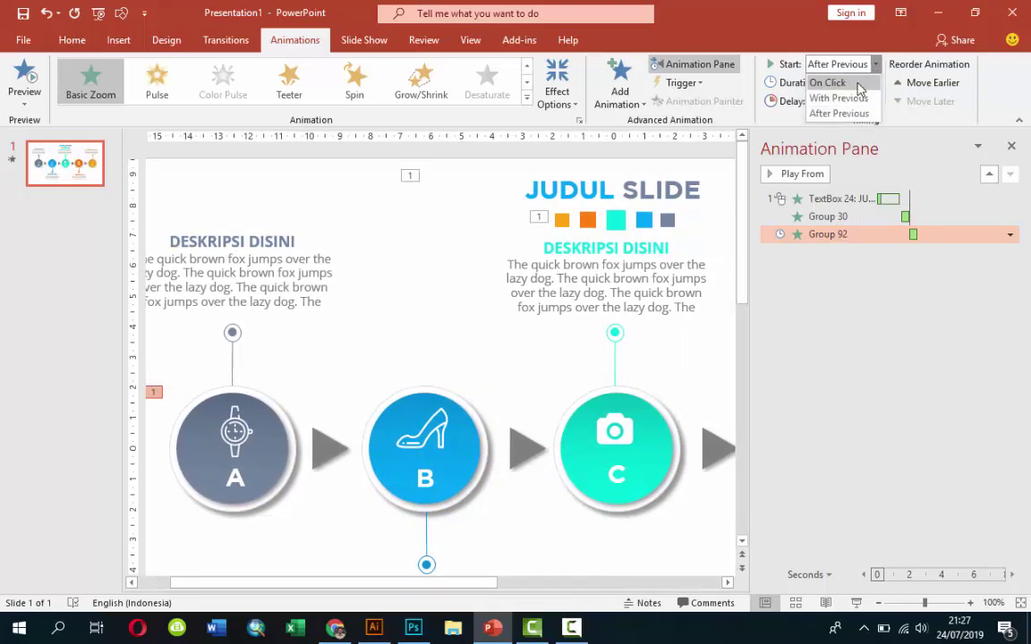
pyautogui.click(857, 84)
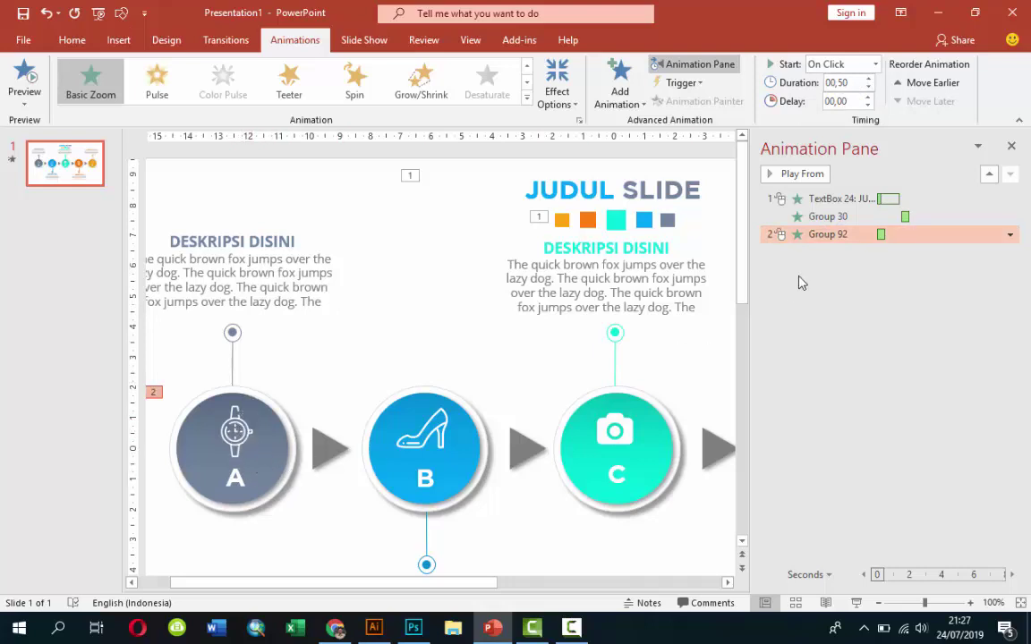
pyautogui.click(874, 65)
pyautogui.click(841, 97)
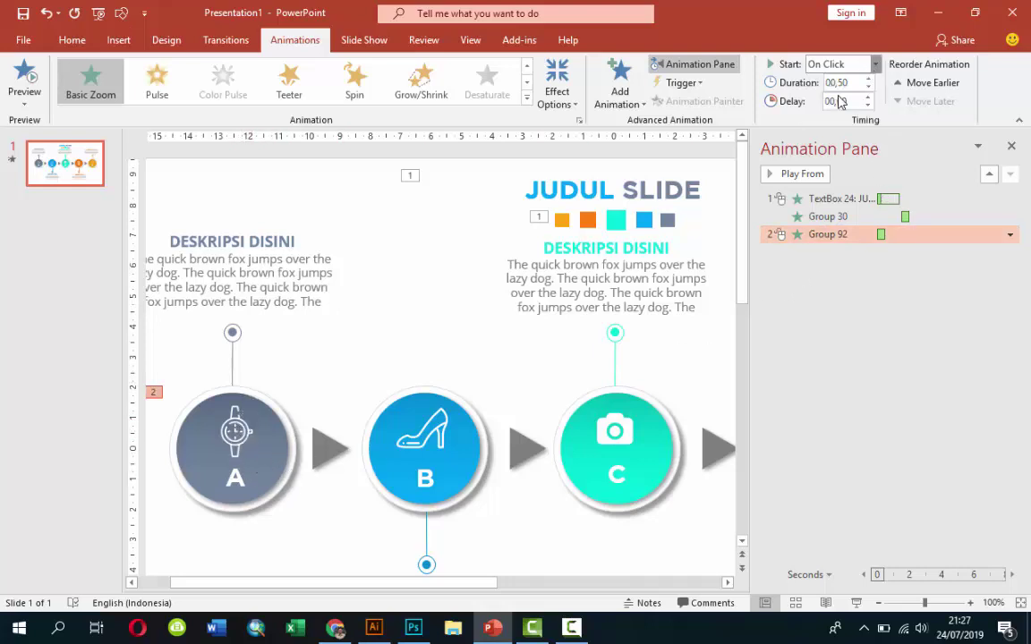
pyautogui.click(839, 102)
pyautogui.write('01,5')
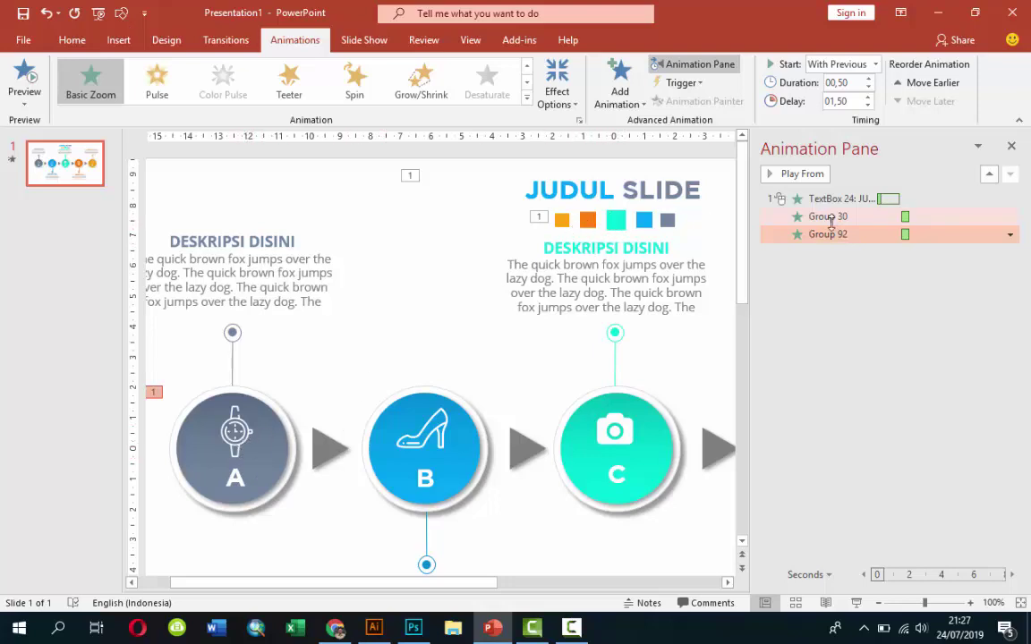
pyautogui.click(543, 213)
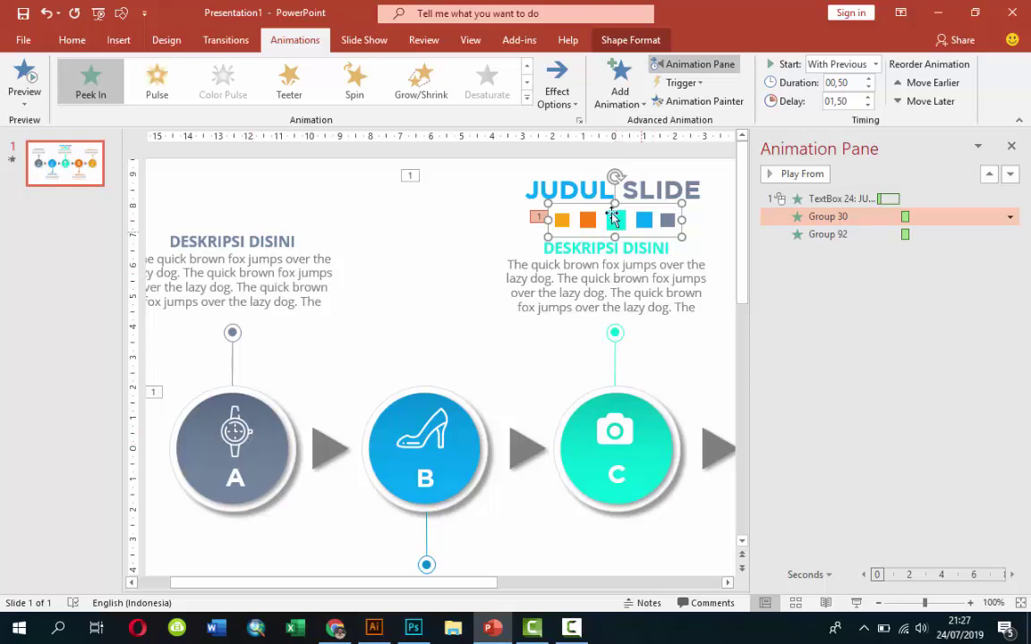
# Check the title's timing and set circle A's group to start After Previous
pyautogui.click(595, 170)
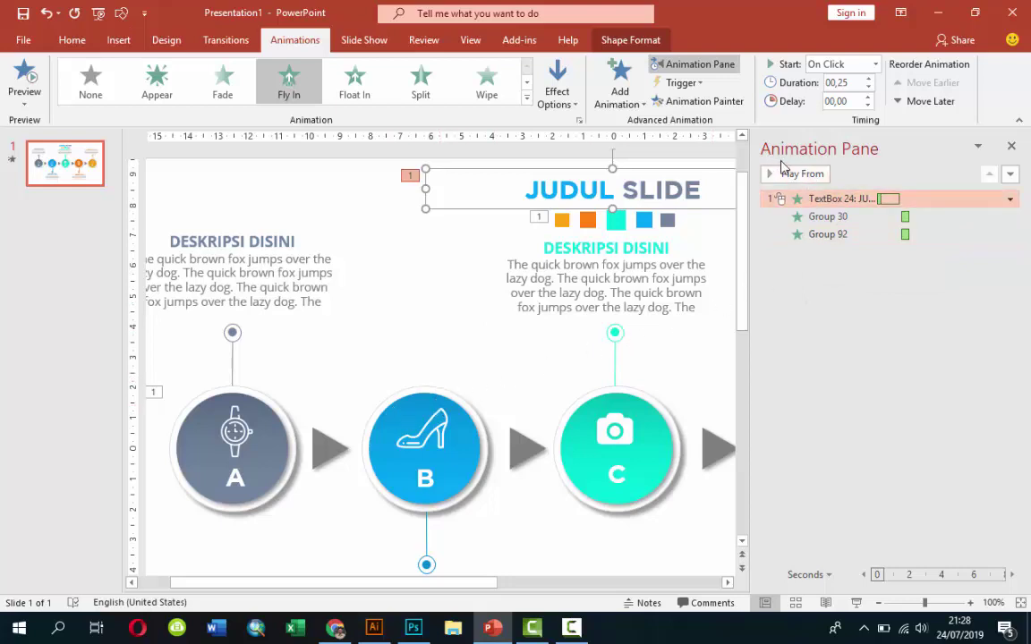
pyautogui.click(875, 64)
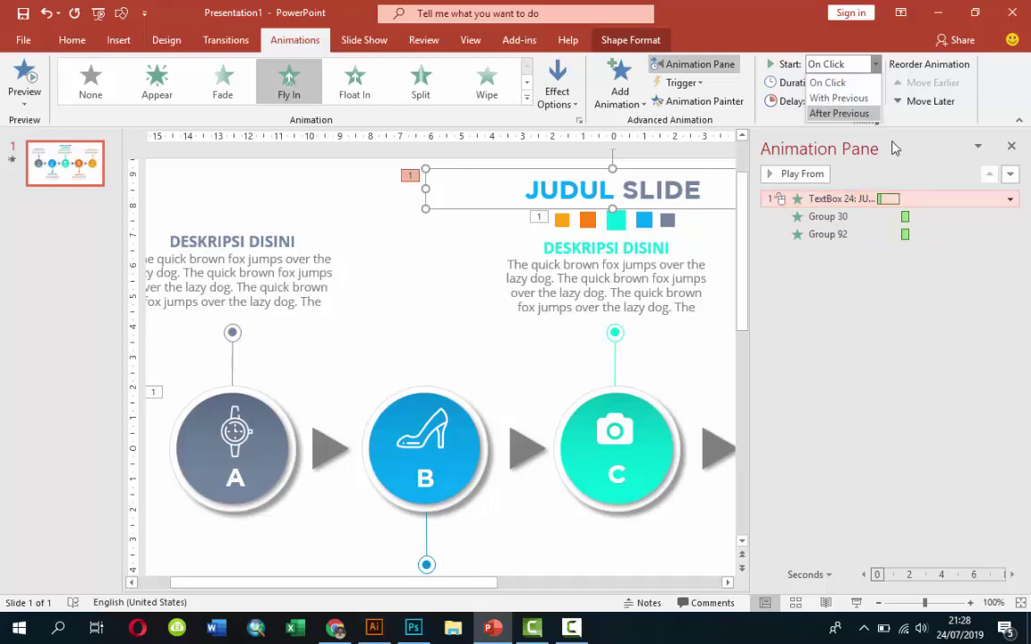
pyautogui.click(768, 324)
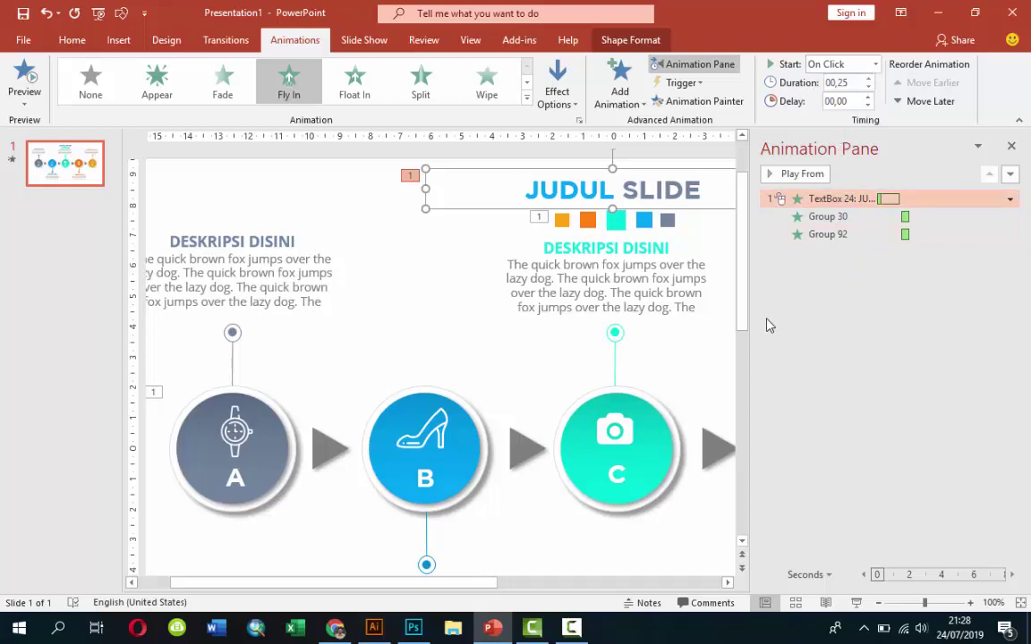
pyautogui.click(562, 220)
pyautogui.click(286, 415)
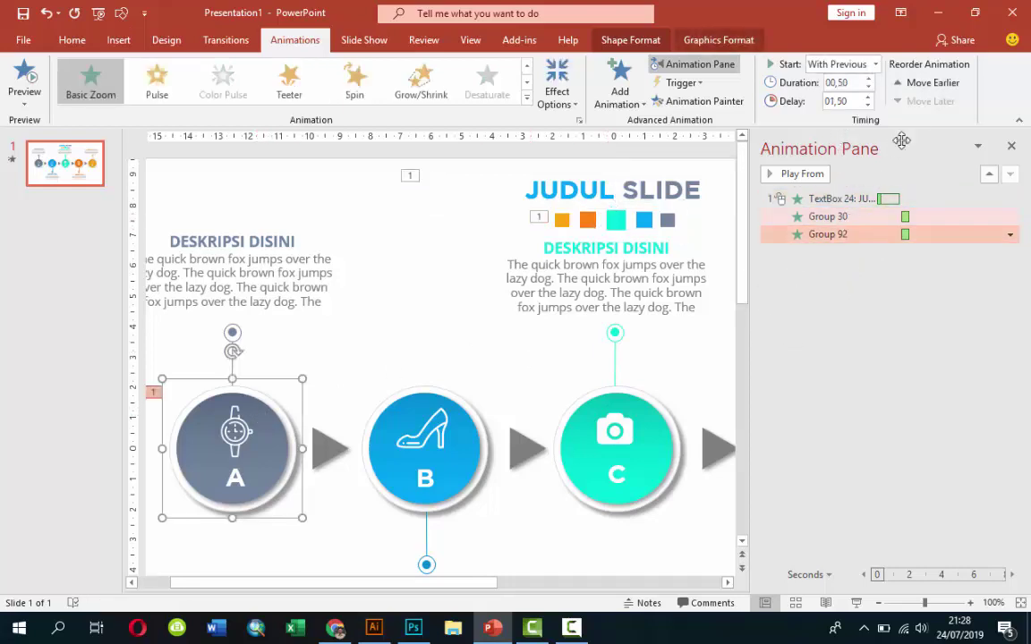
pyautogui.click(877, 64)
pyautogui.click(841, 110)
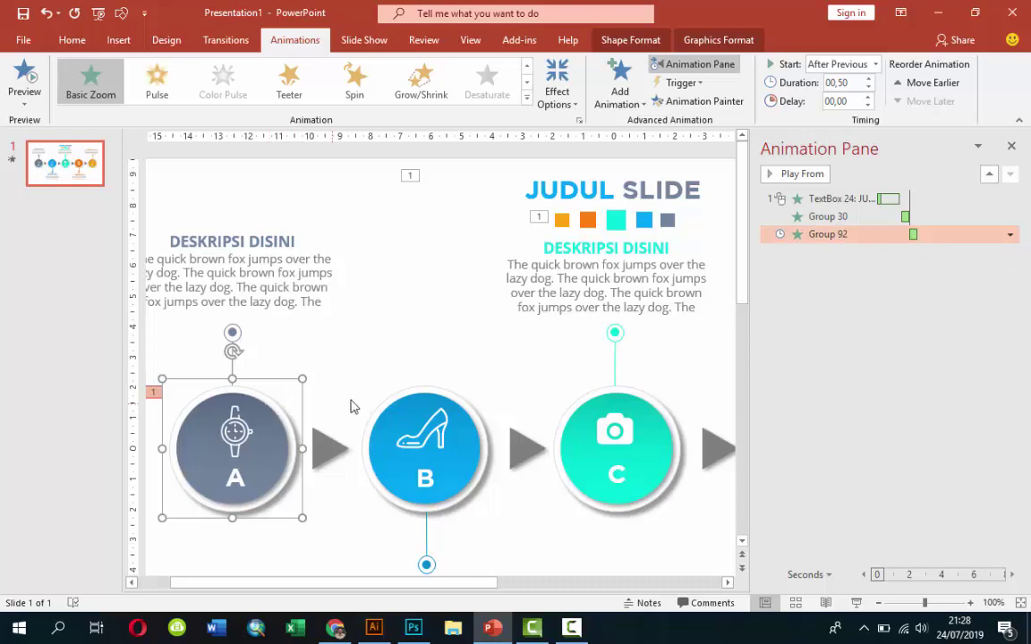
pyautogui.click(623, 227)
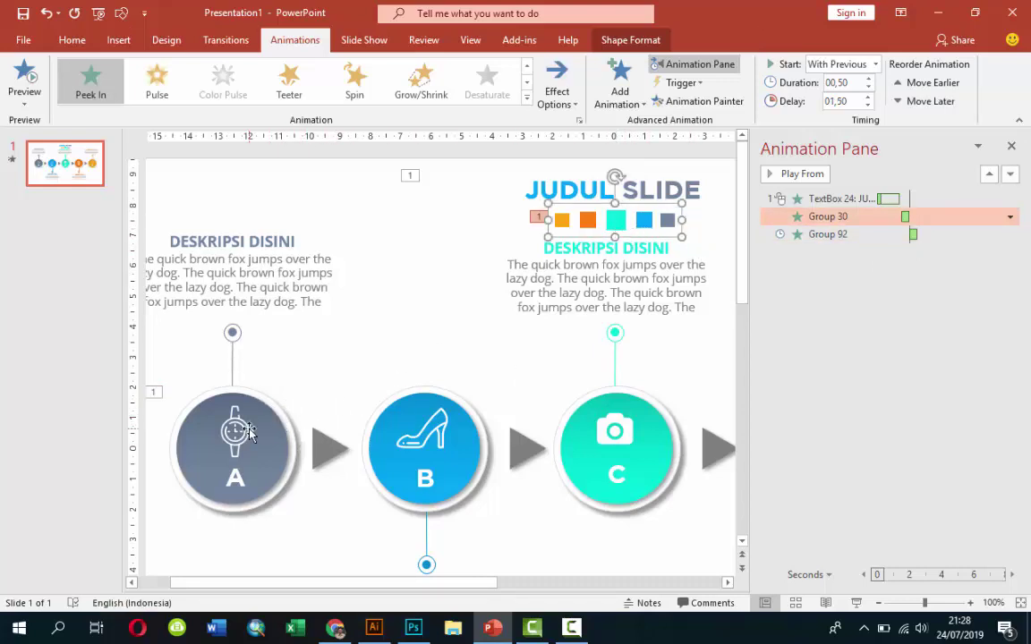
pyautogui.click(225, 392)
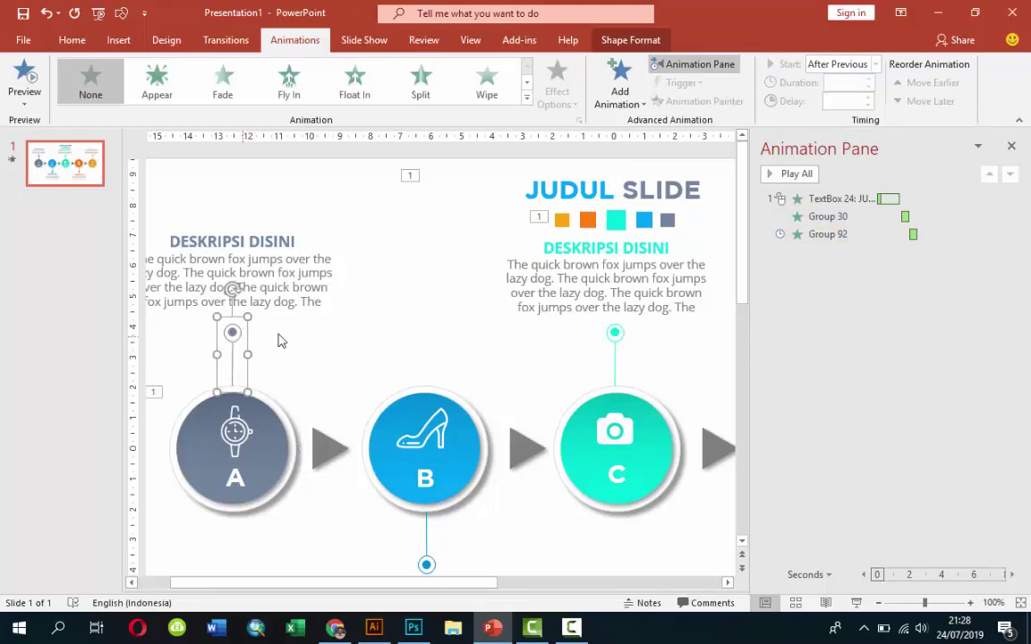
# Give the connector above circle A a Wipe entrance starting After Previous
pyautogui.click(488, 85)
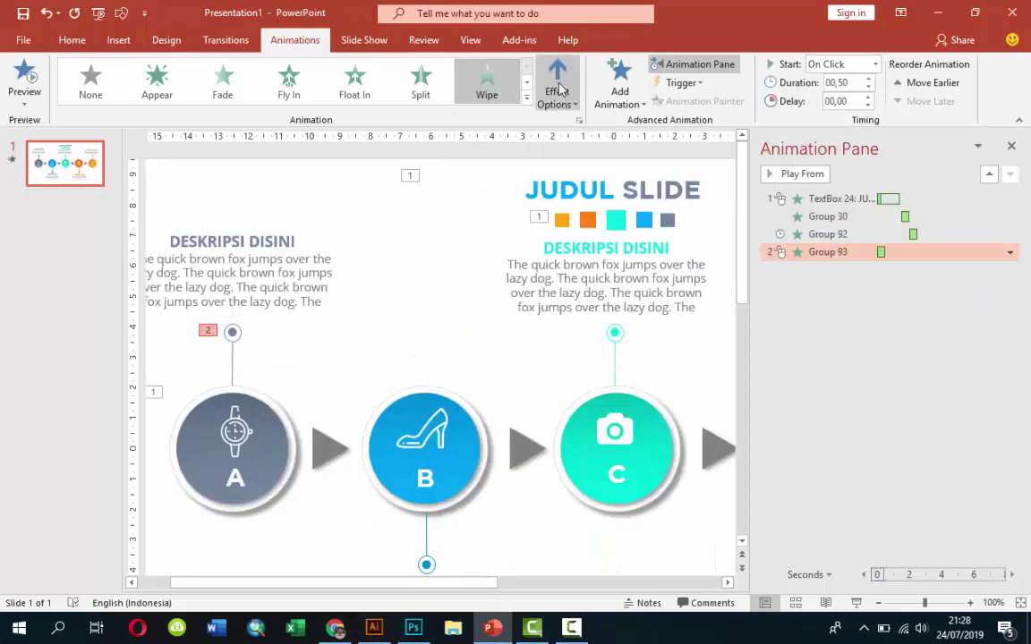
pyautogui.click(877, 65)
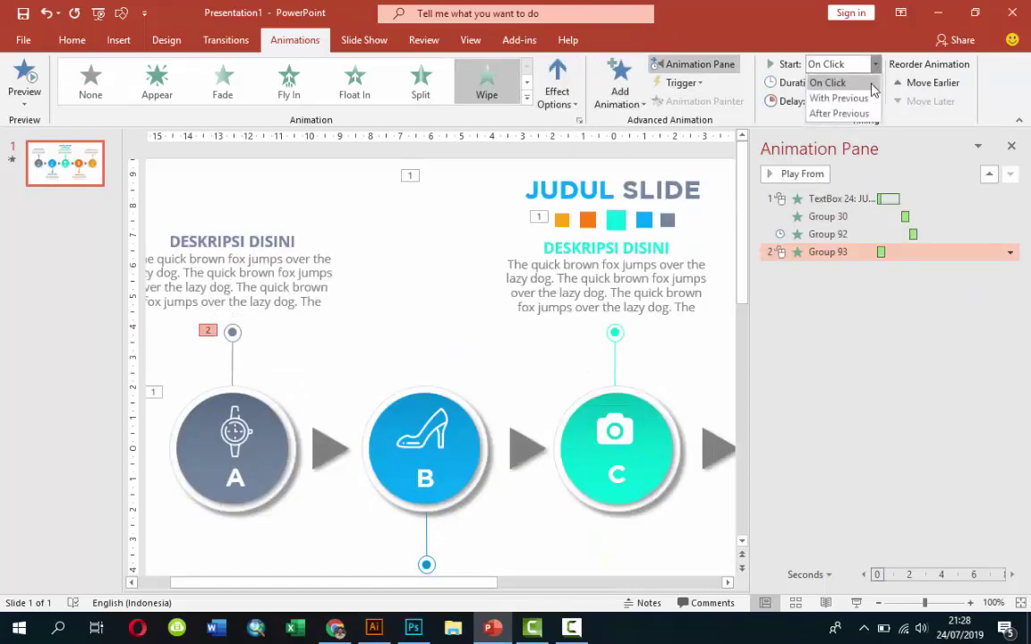
pyautogui.click(846, 111)
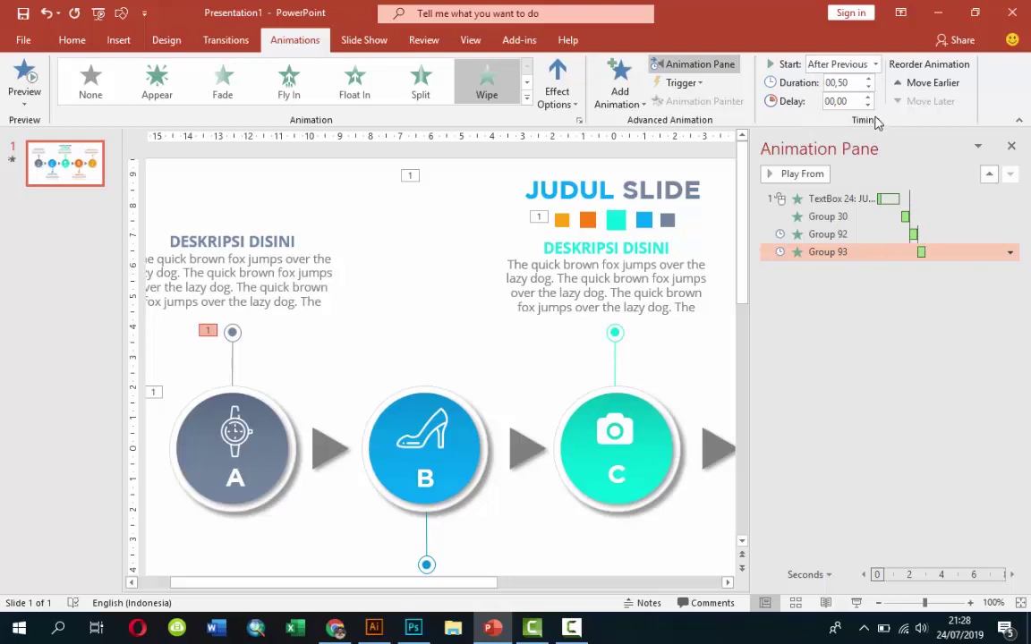
pyautogui.click(321, 301)
# Nudge the DESKRIPSI DISINI heading up and group it with the body text below
pyautogui.click(286, 238)
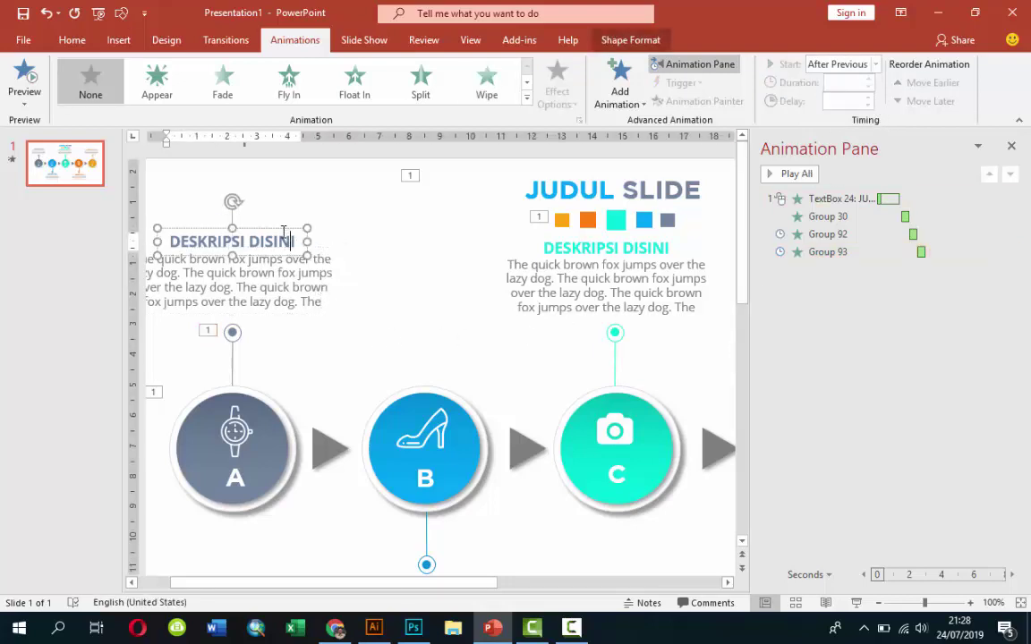
pyautogui.moveTo(283, 233); pyautogui.dragTo(309, 236)
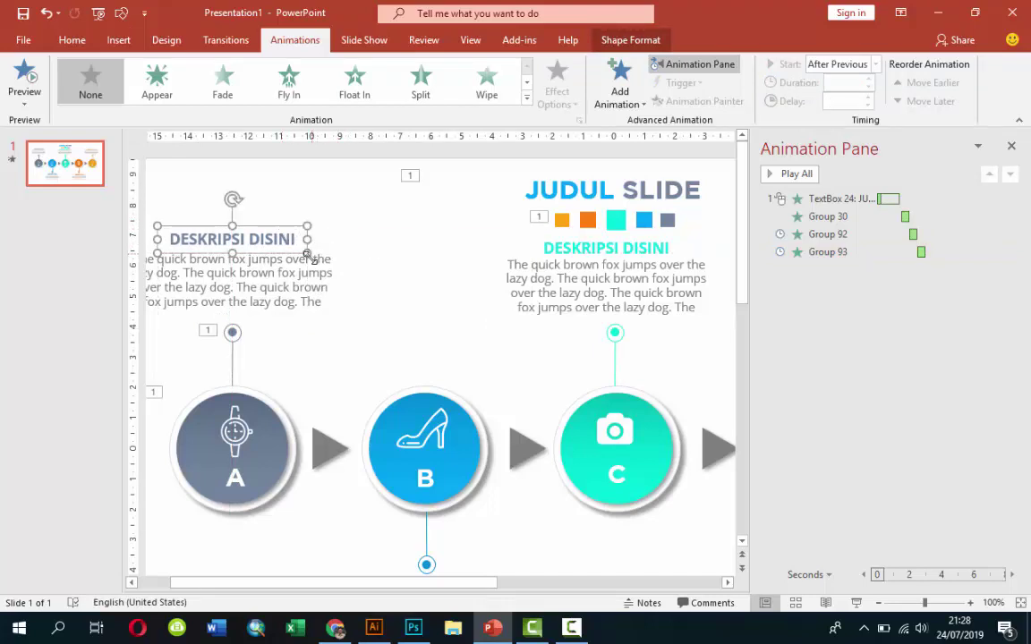
pyautogui.keyDown('shift'); pyautogui.click(318, 261); pyautogui.keyUp('shift')
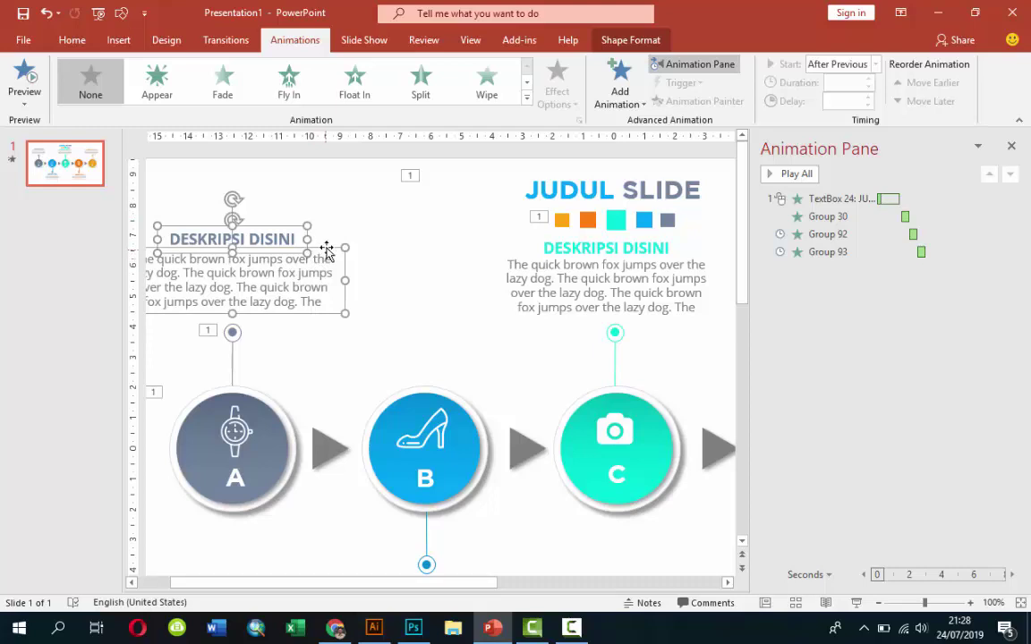
pyautogui.rightClick(326, 247)
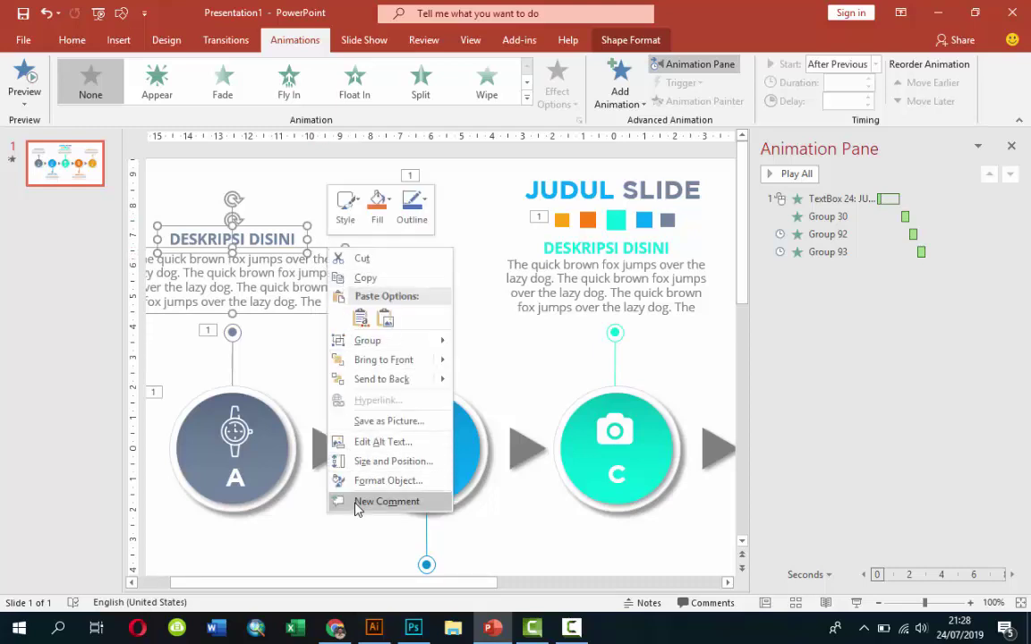
pyautogui.moveTo(367, 341)
pyautogui.click(497, 342)
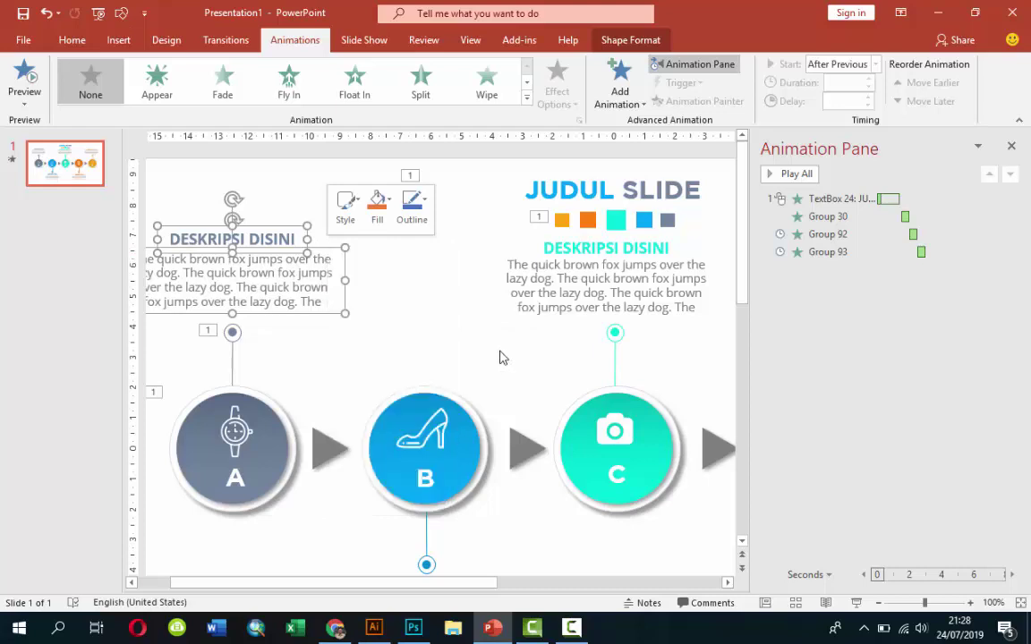
pyautogui.moveTo(350, 583); pyautogui.dragTo(276, 573)
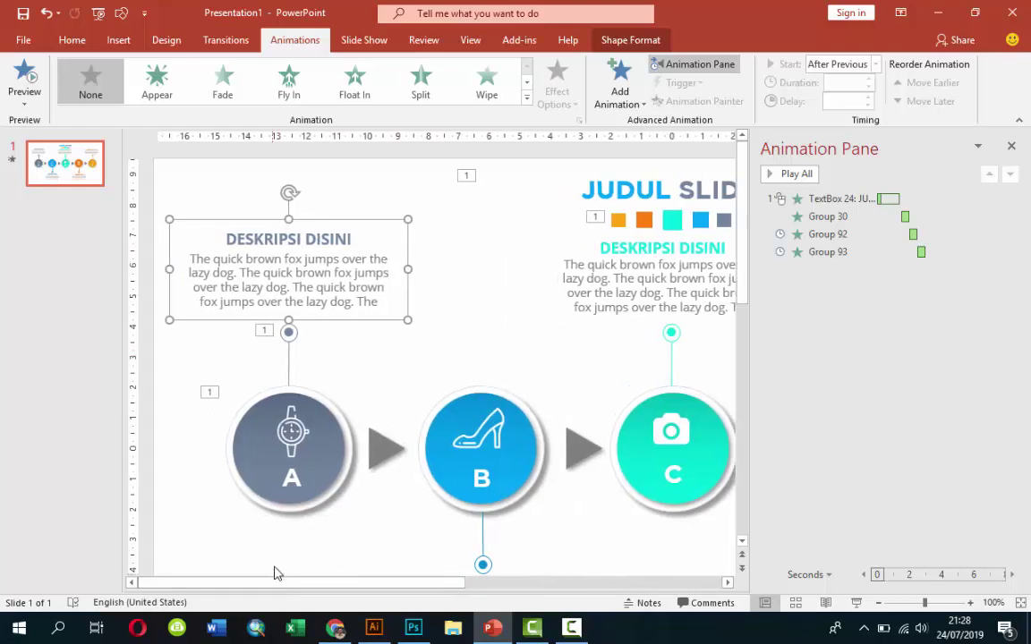
# Give the grouped description a Stretch entrance and preview the animations from the title
pyautogui.click(608, 98)
pyautogui.click(667, 512)
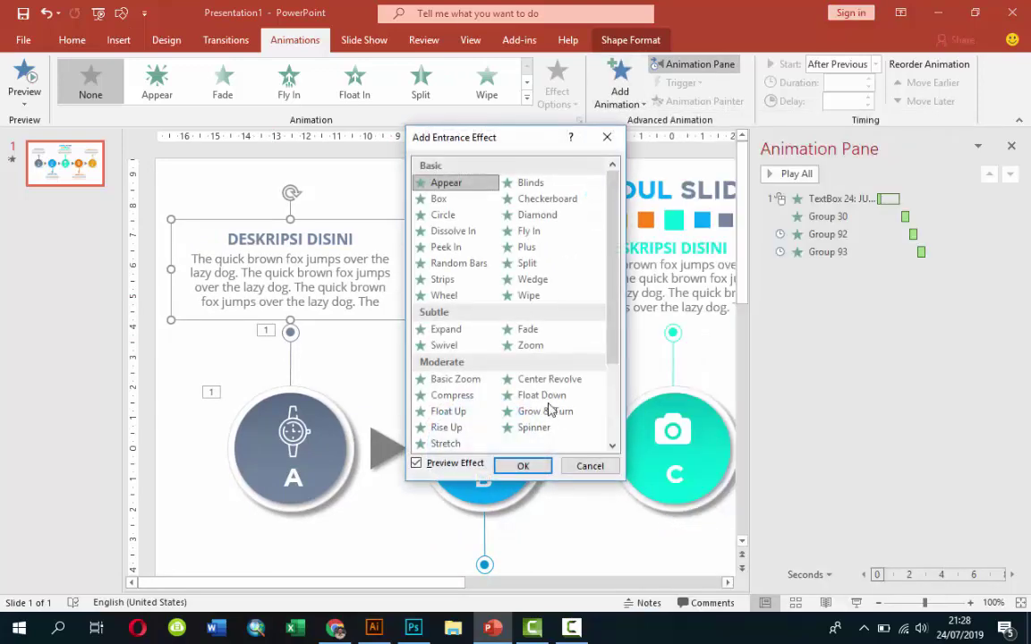
pyautogui.scroll(-1, 497, 426)
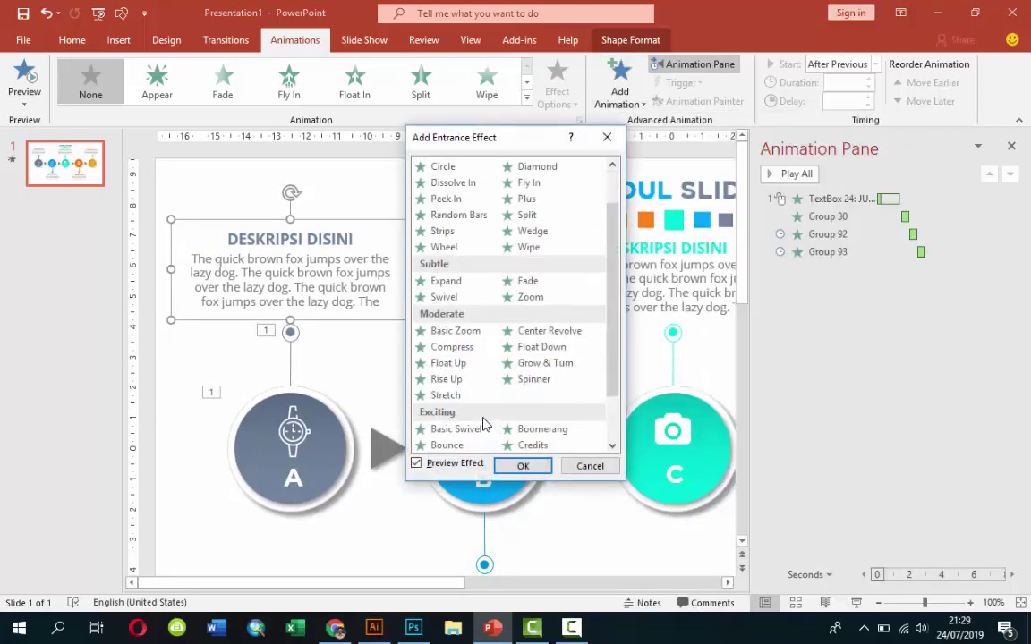
pyautogui.click(453, 382)
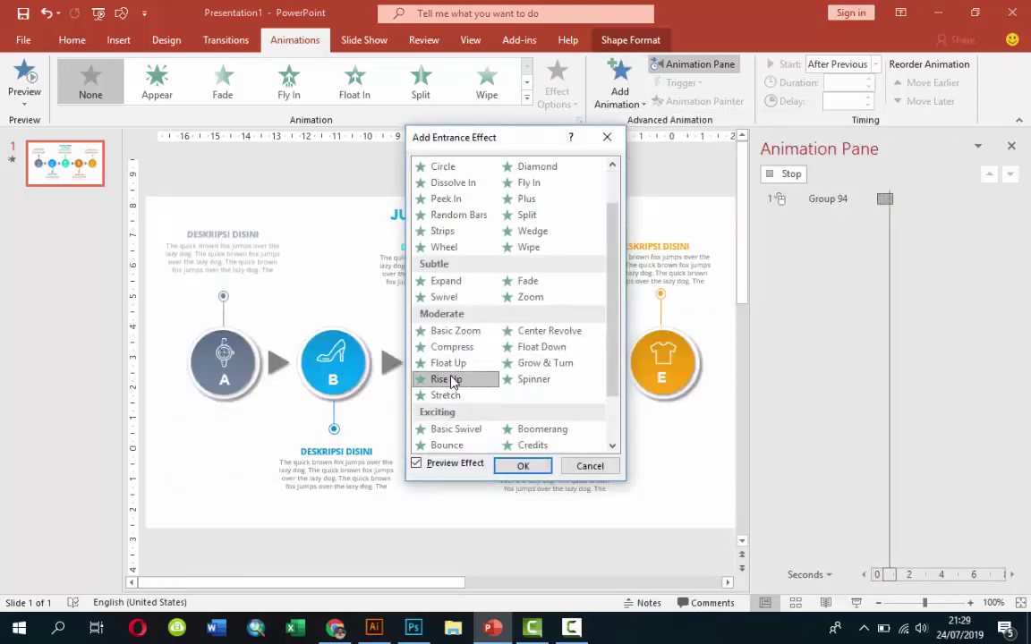
pyautogui.click(452, 367)
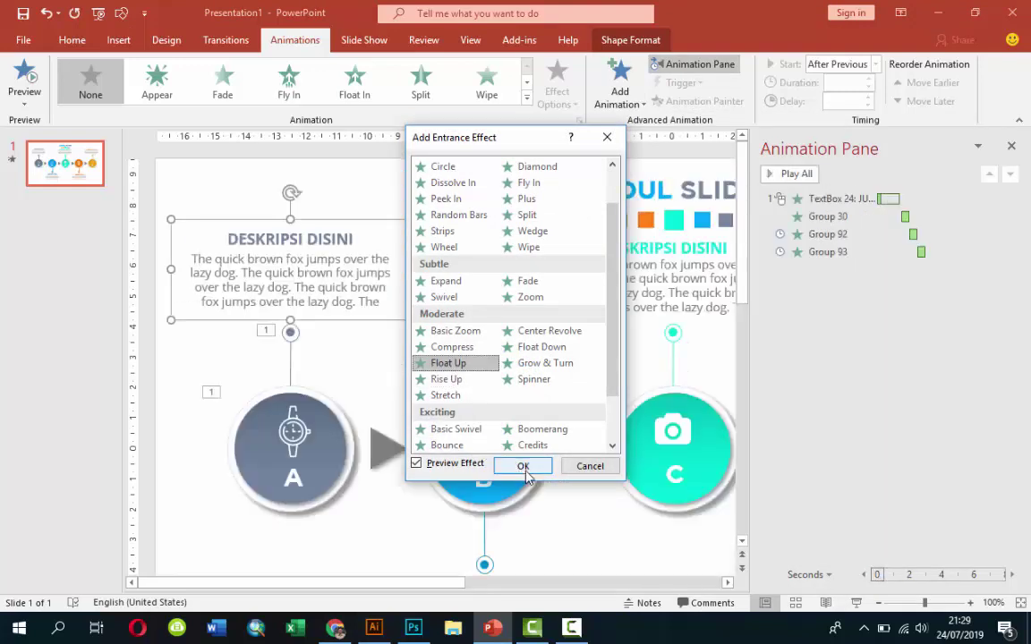
pyautogui.click(446, 395)
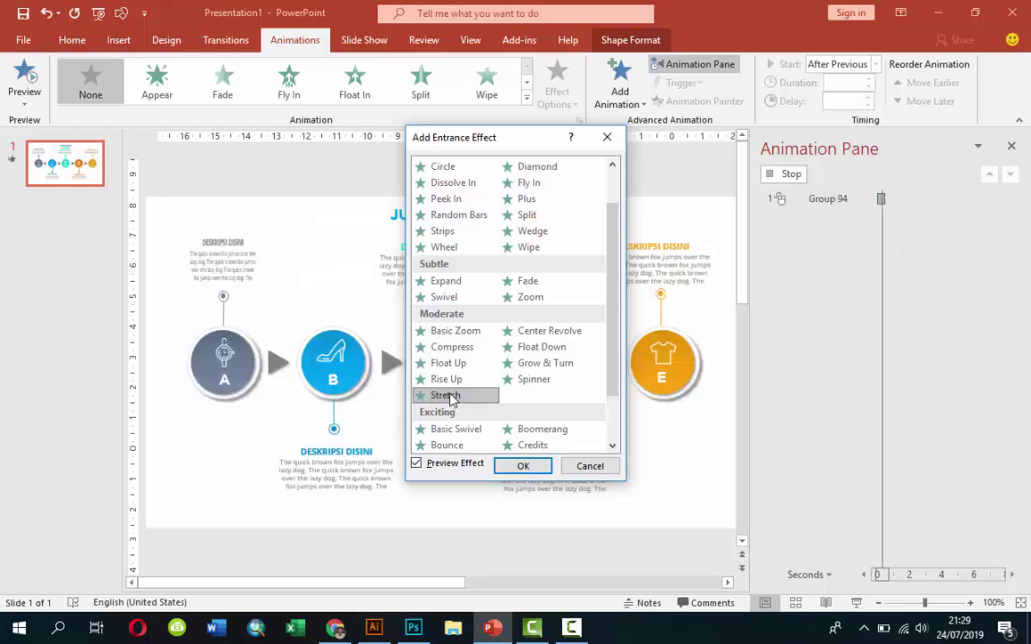
pyautogui.click(524, 466)
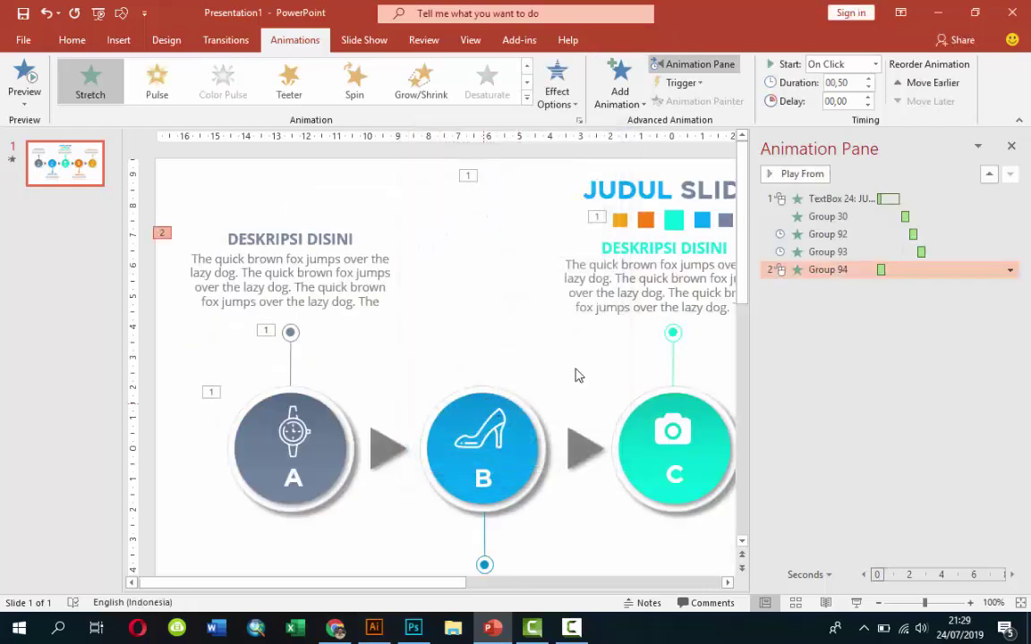
pyautogui.click(875, 64)
pyautogui.click(861, 117)
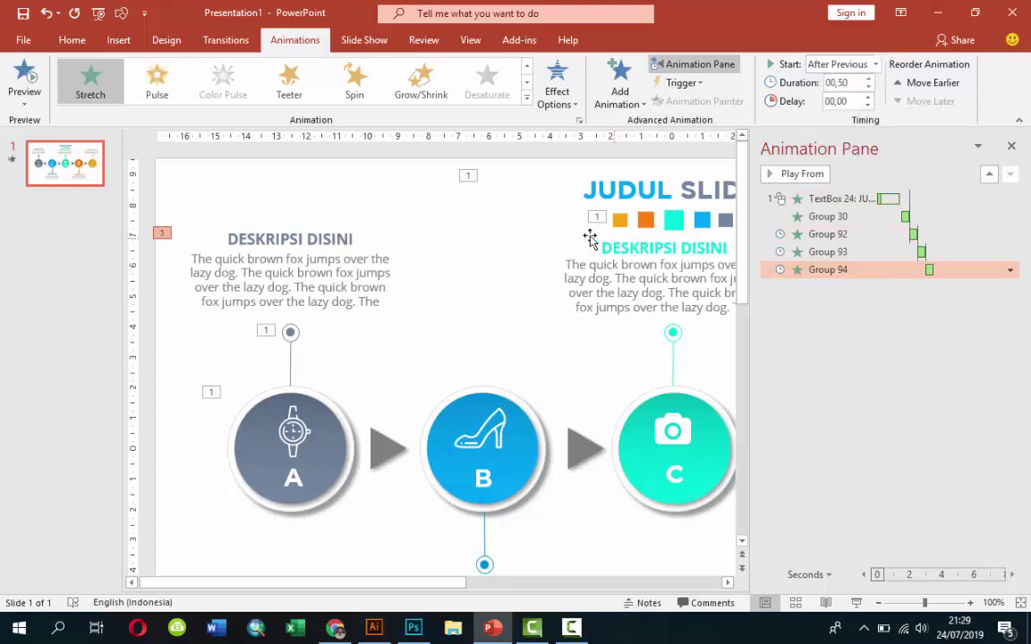
pyautogui.click(671, 192)
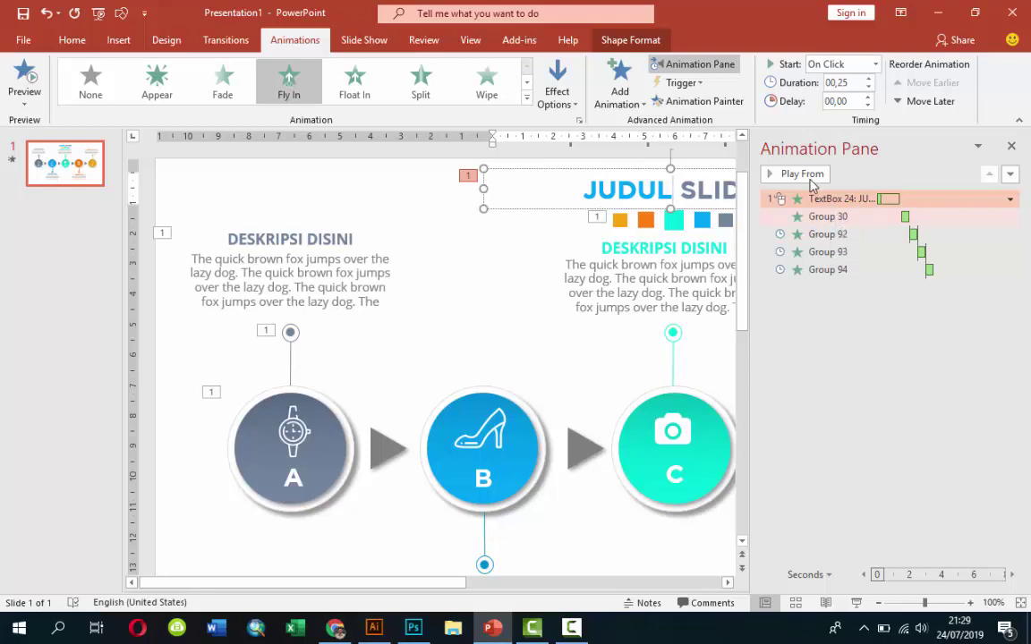
pyautogui.click(777, 175)
# Apply a Wipe entrance from the left to the arrow between circles A and B
pyautogui.click(377, 446)
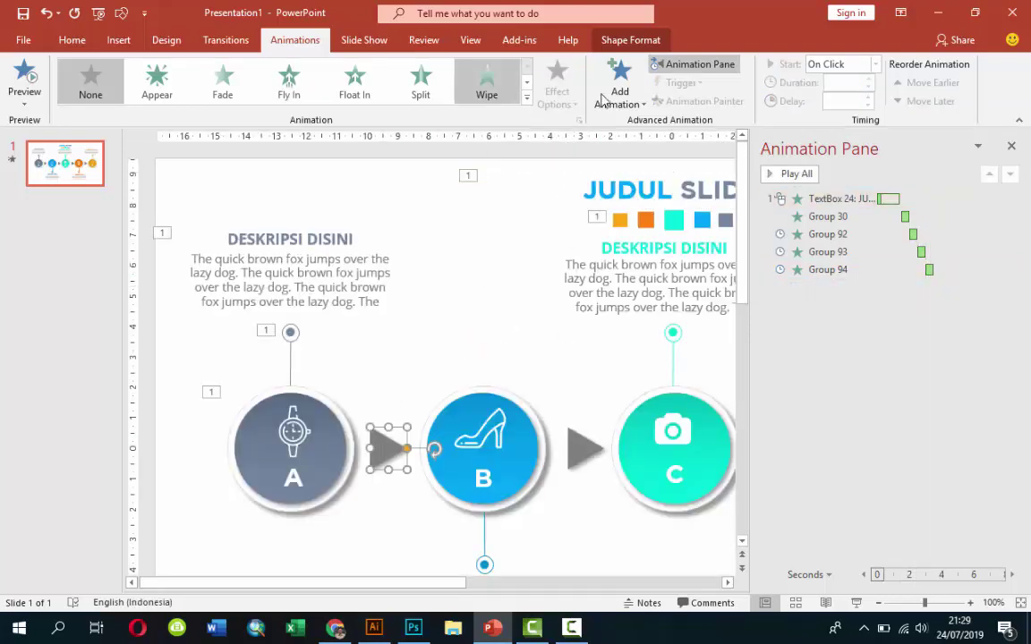
pyautogui.click(488, 87)
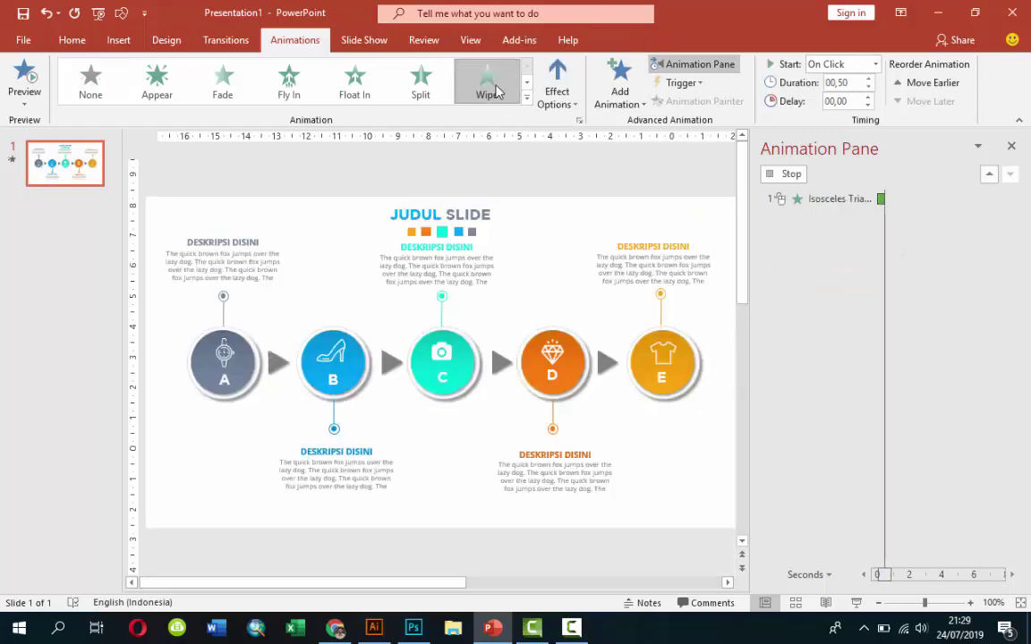
pyautogui.click(564, 94)
pyautogui.click(586, 185)
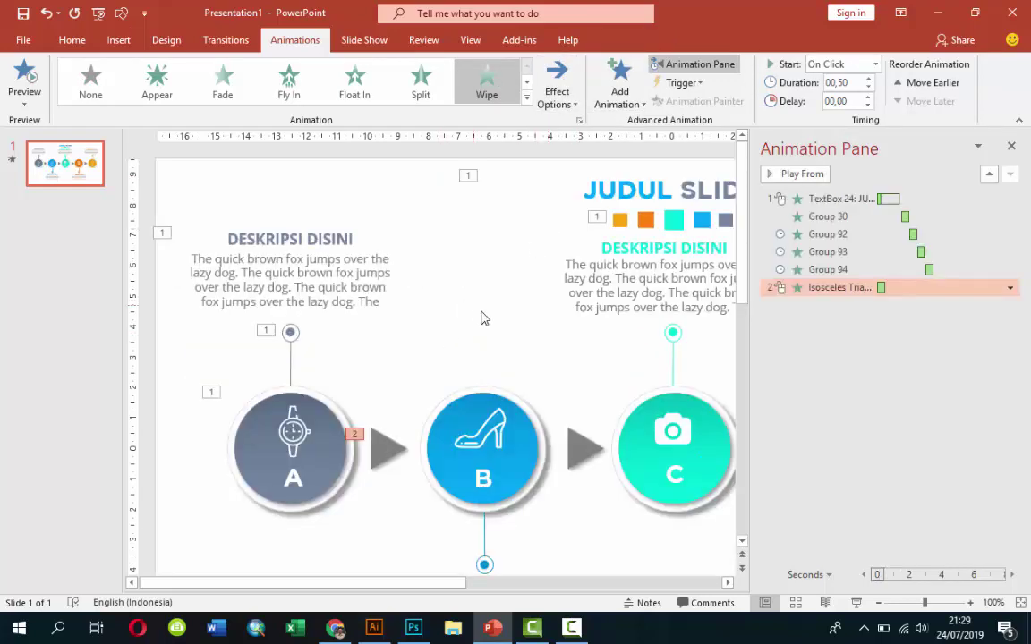
pyautogui.scroll(-2, 482, 320)
pyautogui.scroll(-2, 478, 317)
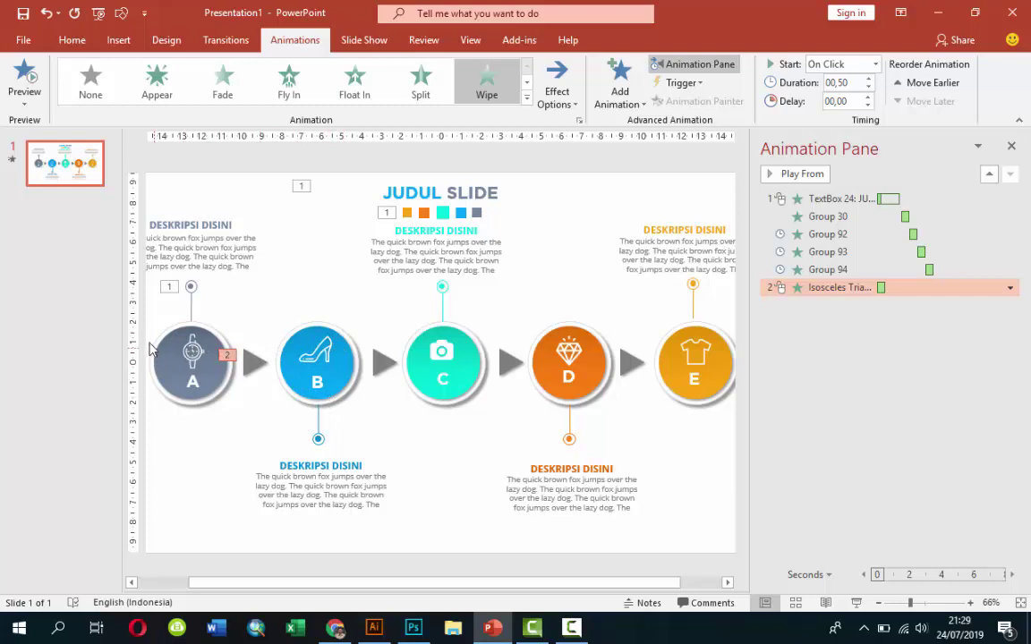
# Group circle B with its shoe icon into one object
pyautogui.click(324, 357)
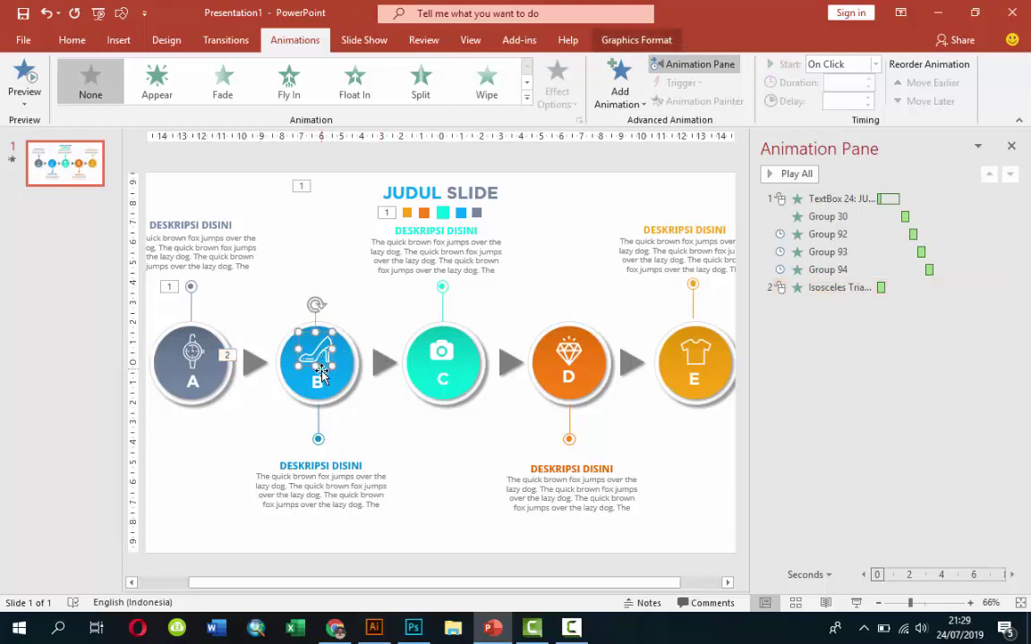
pyautogui.click(349, 372)
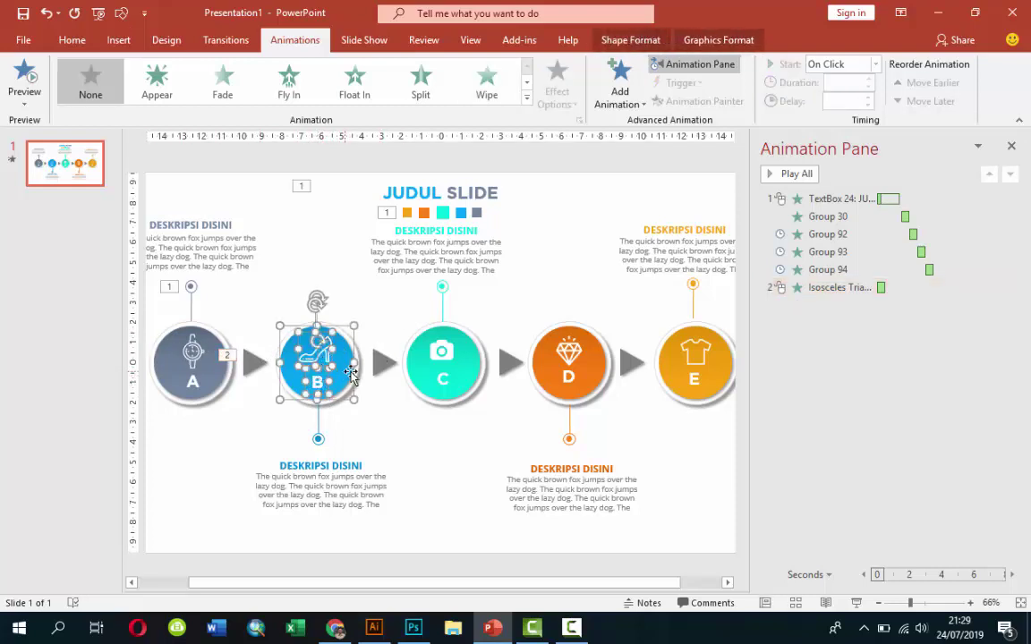
pyautogui.keyDown('shift'); pyautogui.click(358, 353); pyautogui.keyUp('shift')
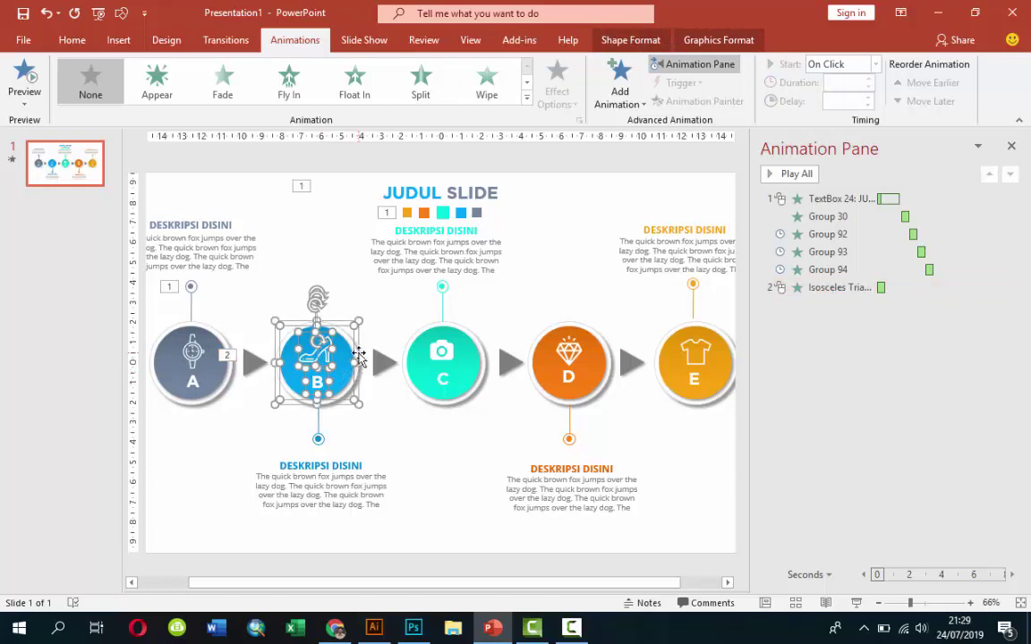
pyautogui.hotkey('ctrl', 'g')
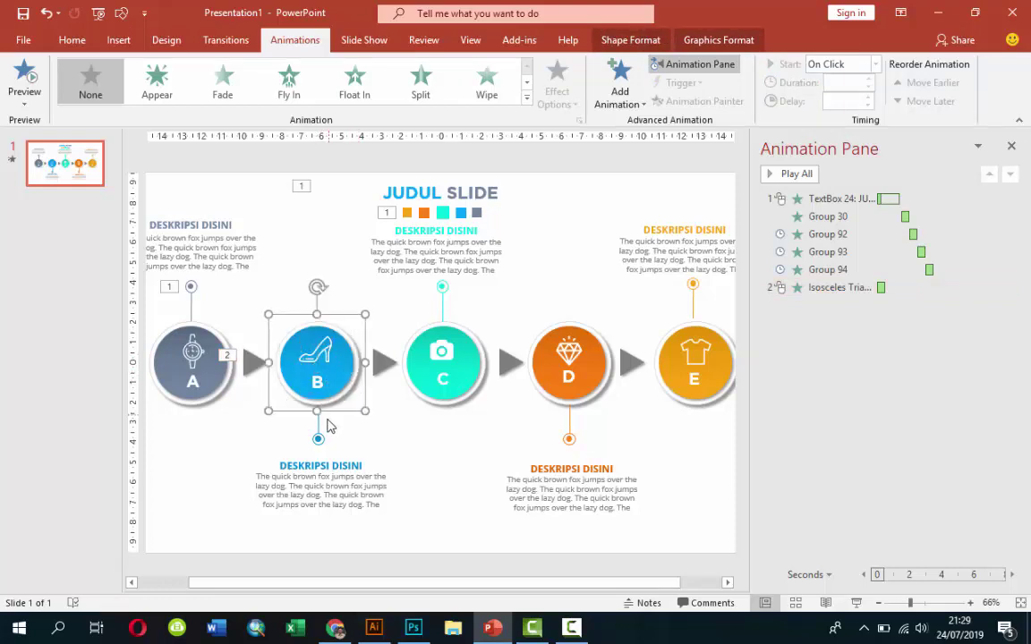
# Group the connector line and small dot under circle B
pyautogui.scroll(4, 338, 446)
pyautogui.scroll(2, 438, 483)
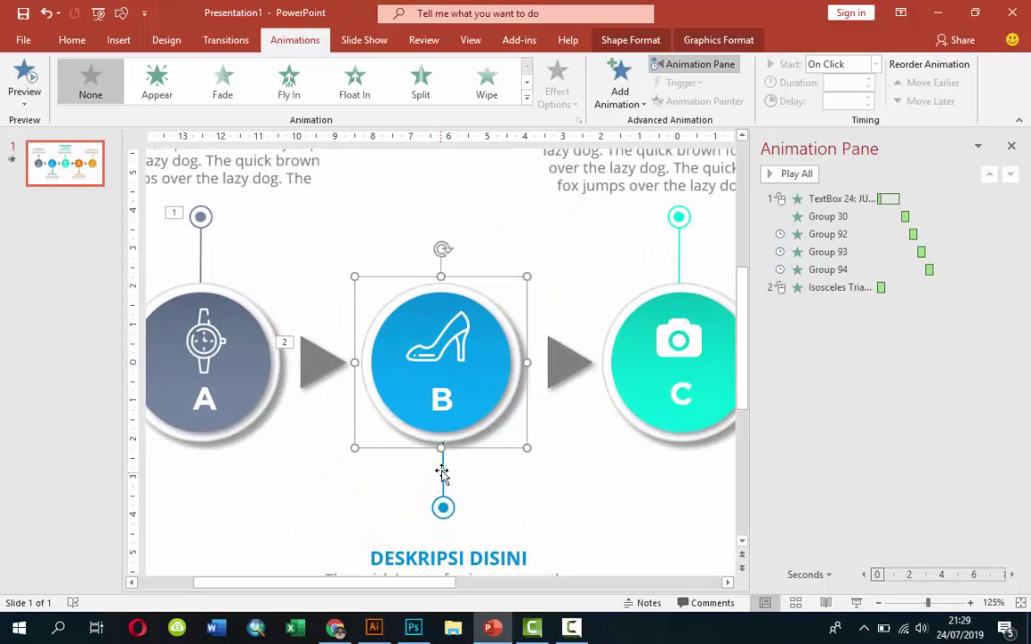
pyautogui.click(443, 491)
pyautogui.click(448, 506)
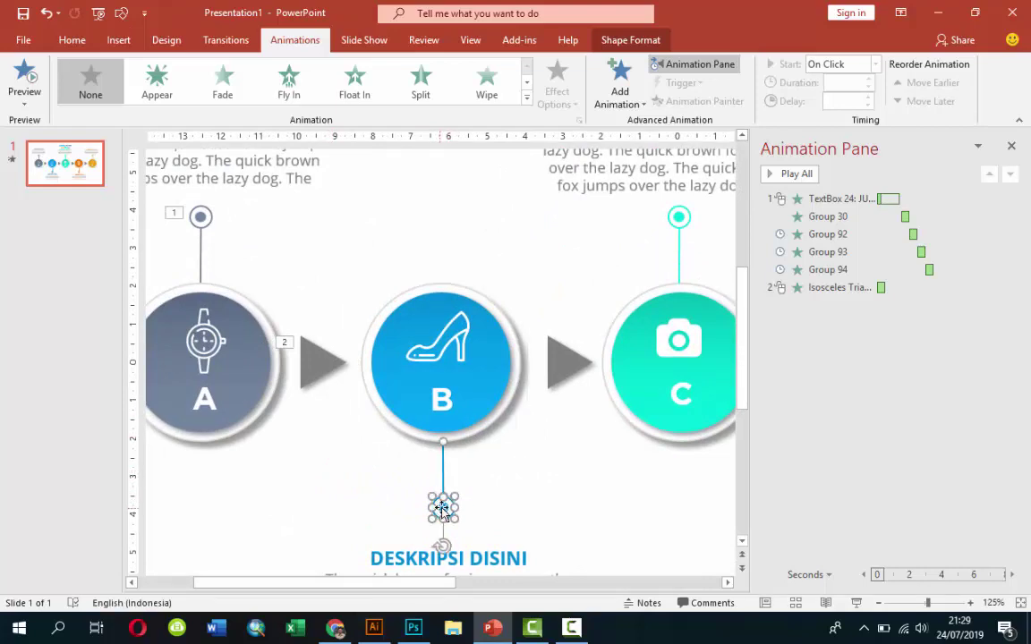
pyautogui.keyDown('shift'); pyautogui.click(442, 510); pyautogui.keyUp('shift')
pyautogui.hotkey('ctrl', 'g')
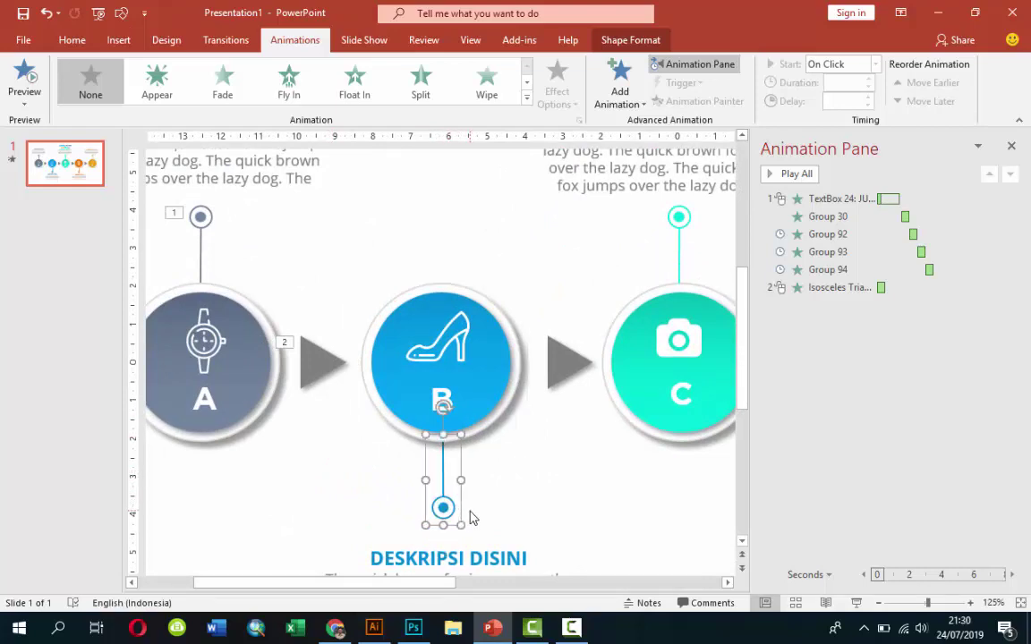
# Group the description title and body text below circle B
pyautogui.scroll(-2, 501, 501)
pyautogui.click(507, 487)
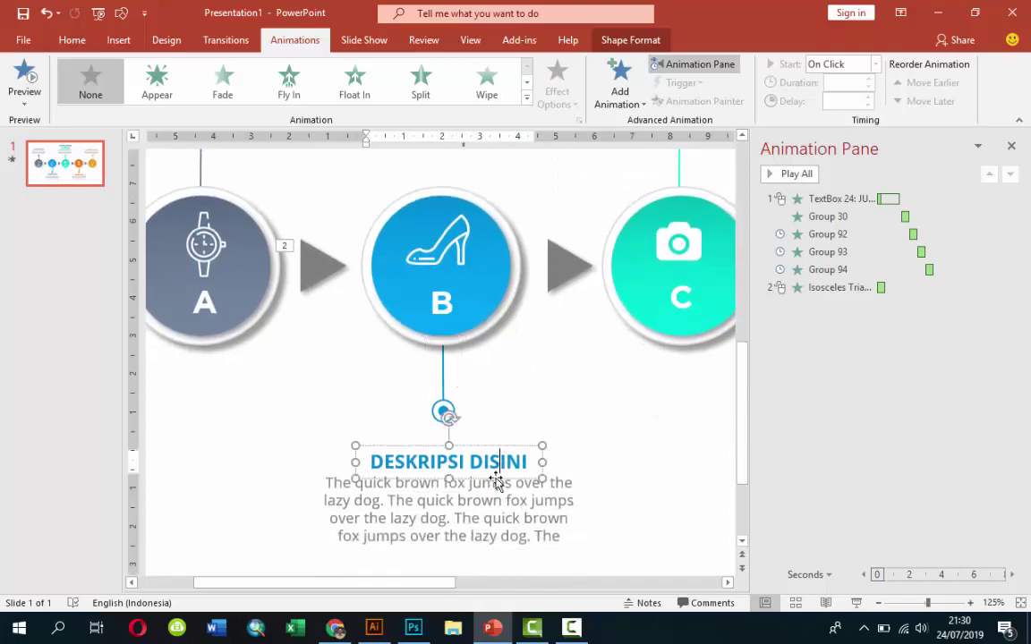
pyautogui.hotkey('ctrl', 'g')
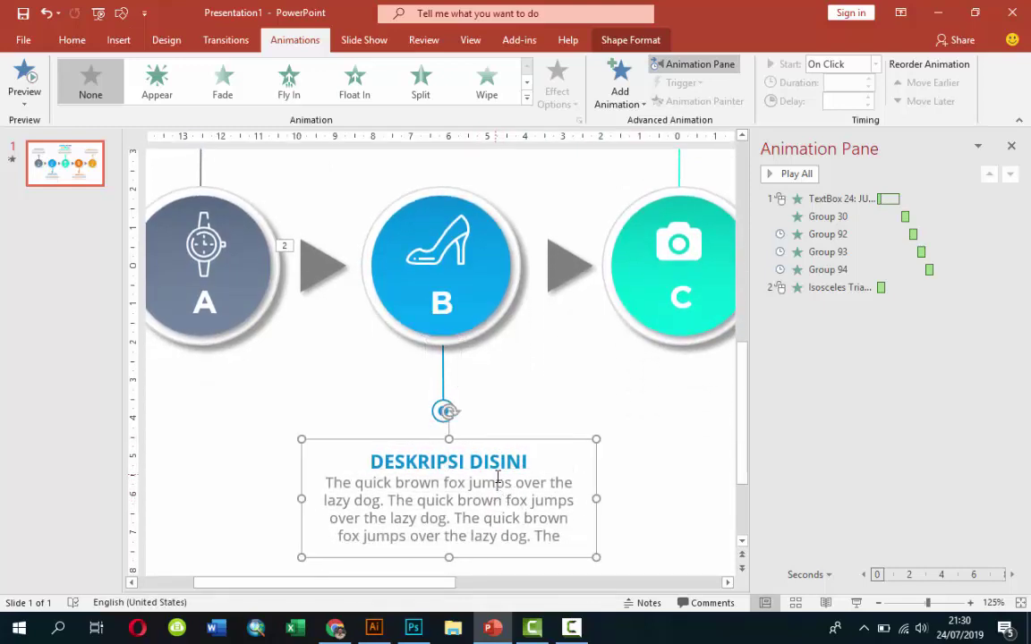
pyautogui.scroll(-5, 438, 442)
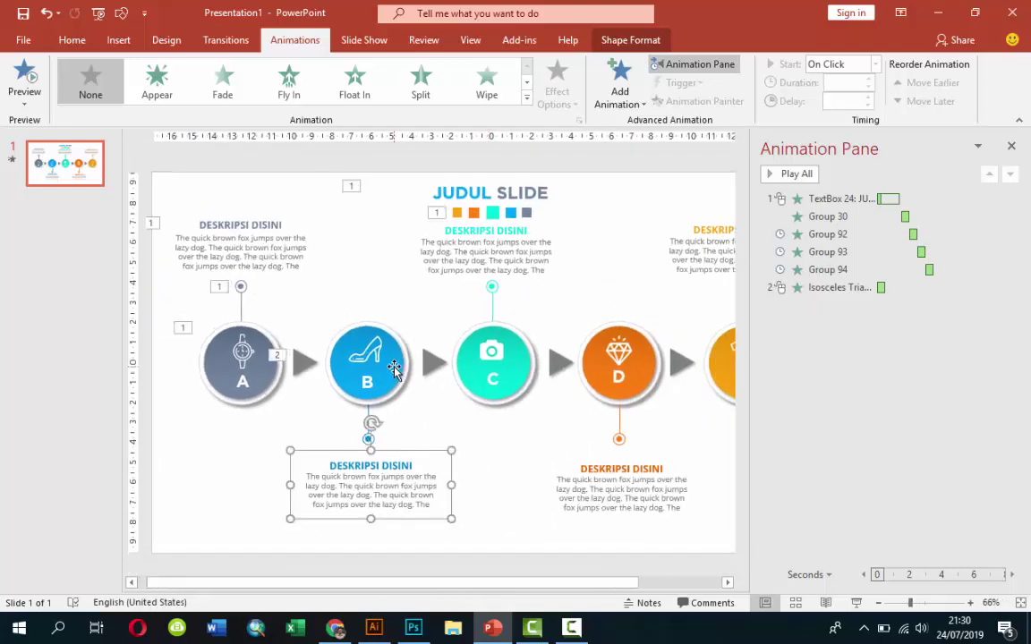
# Copy circle A's entrance animation onto circle B's group with Animation Painter
pyautogui.click(394, 369)
pyautogui.click(269, 374)
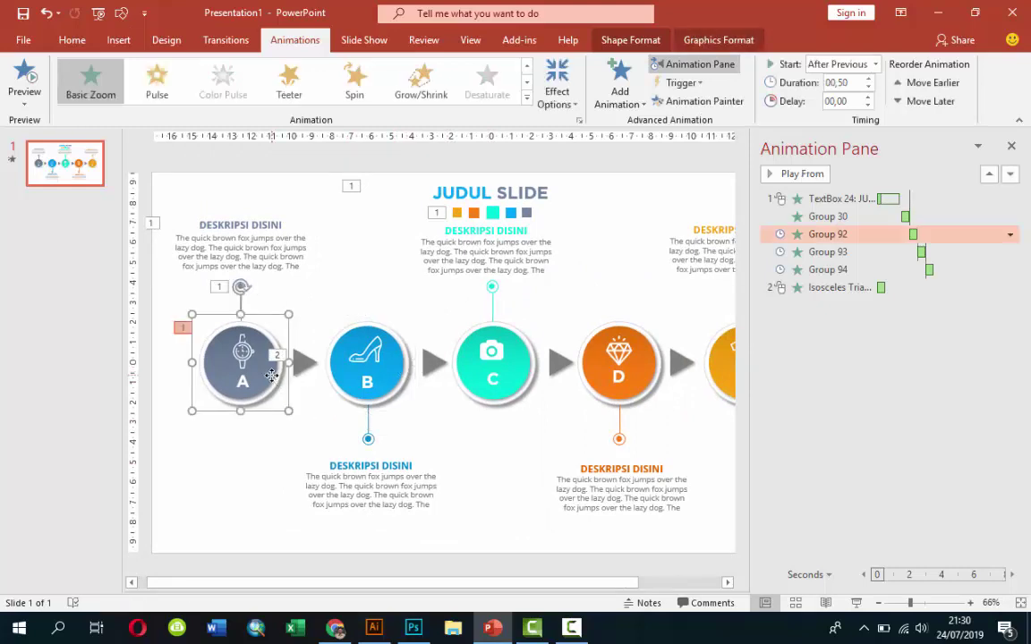
pyautogui.click(689, 101)
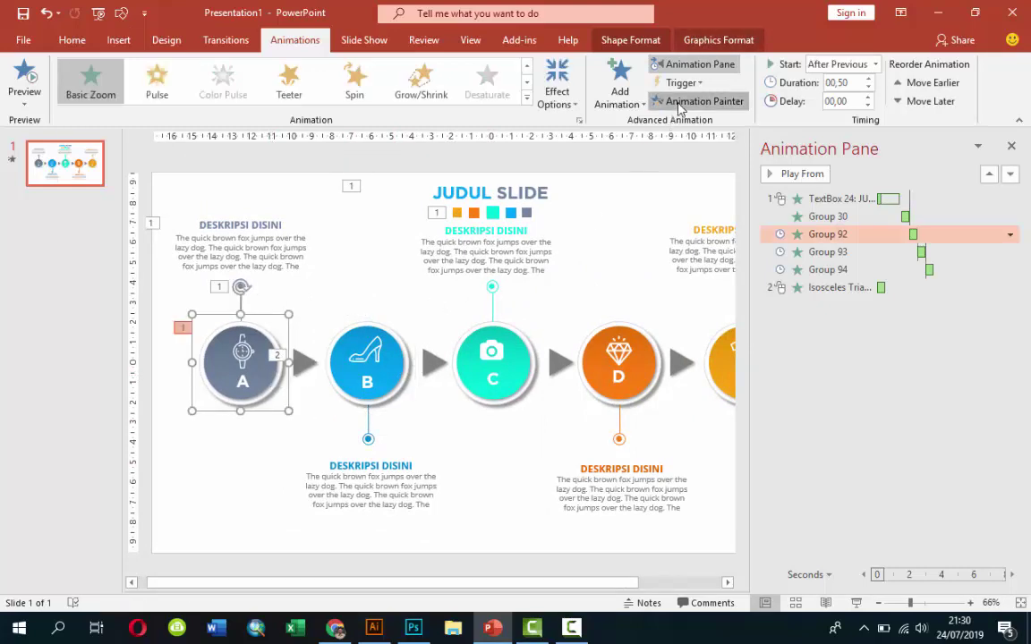
pyautogui.click(363, 353)
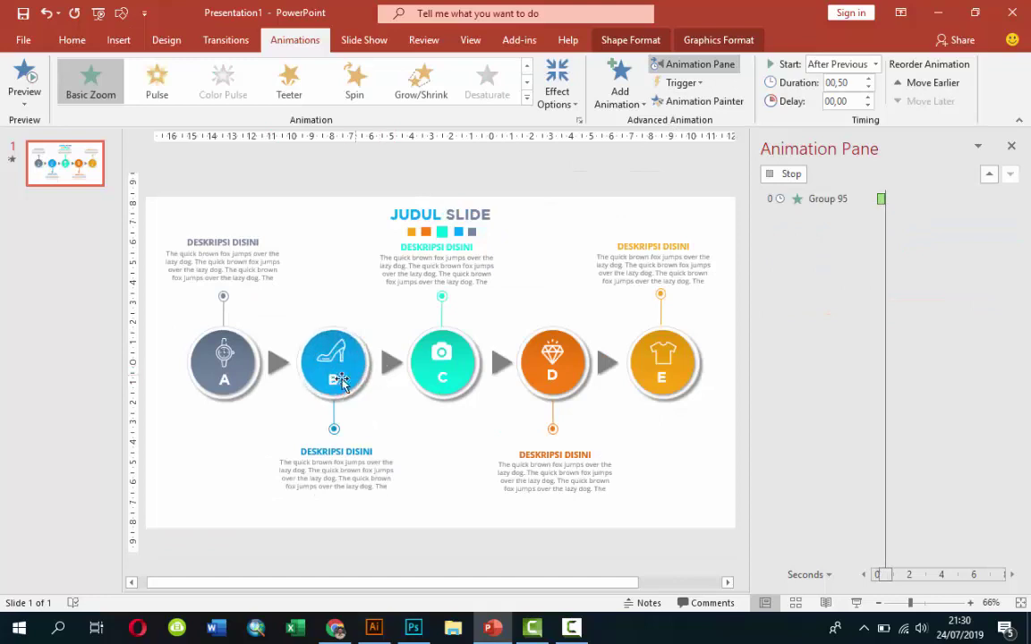
# Copy A's connector animation onto B's connector, wiping From Top
pyautogui.click(248, 303)
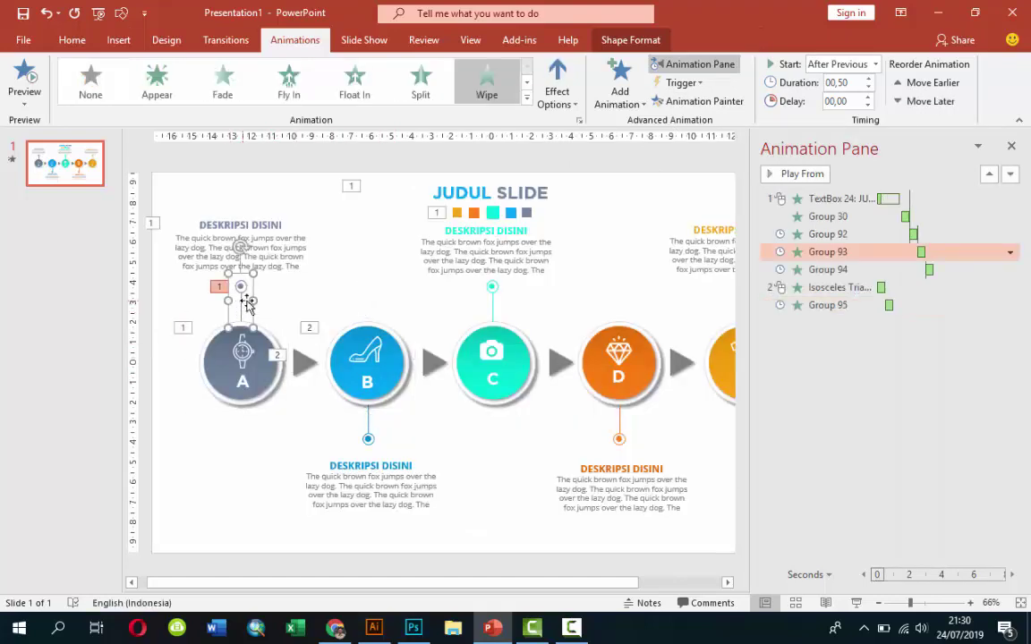
pyautogui.click(707, 103)
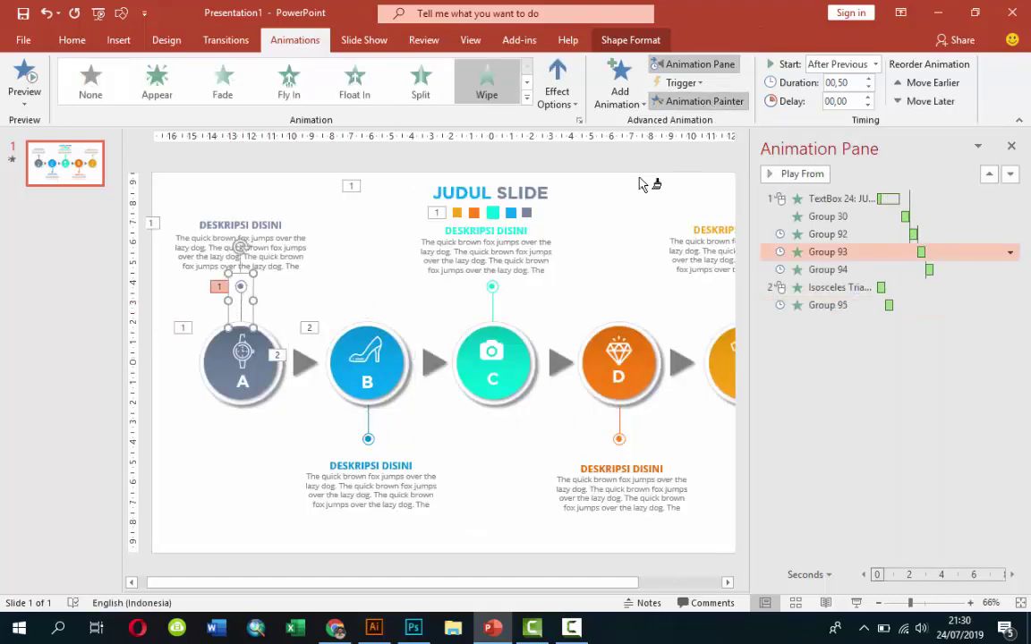
pyautogui.click(367, 435)
pyautogui.click(556, 97)
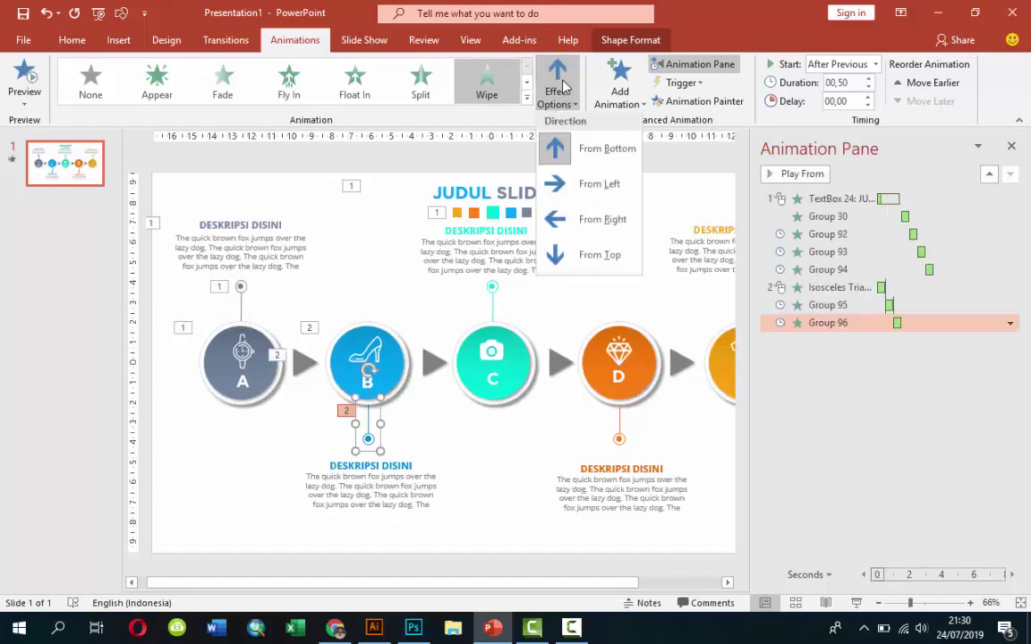
pyautogui.click(557, 256)
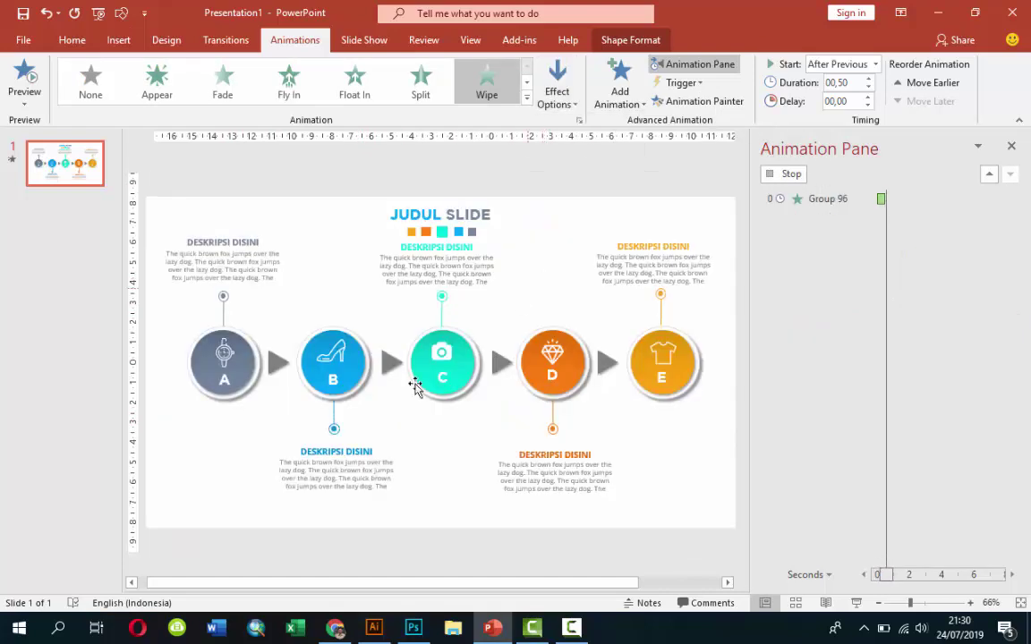
# Copy A's description animation onto B's description text
pyautogui.click(289, 241)
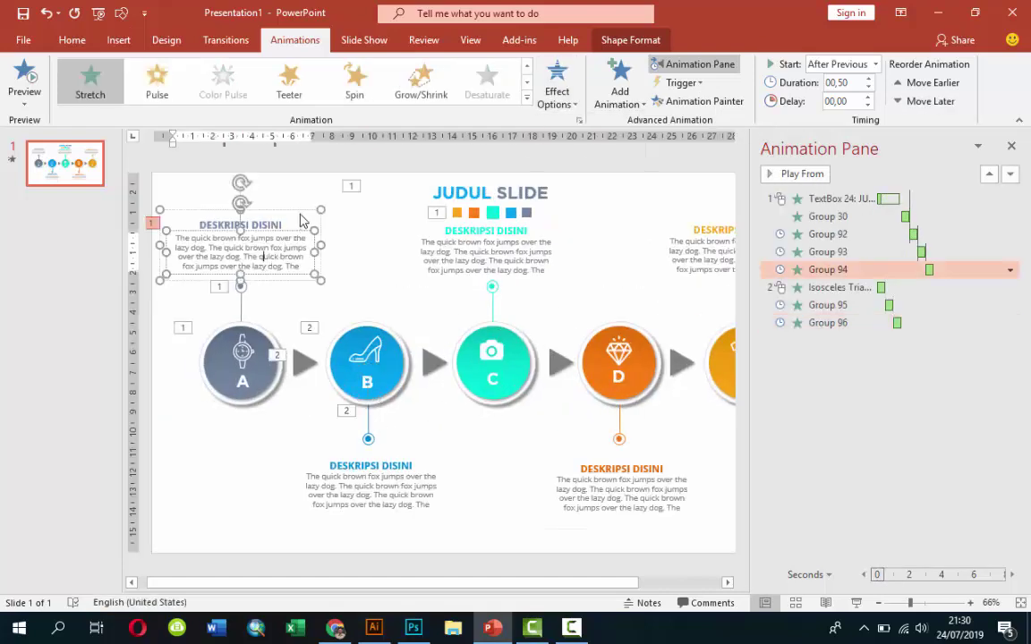
pyautogui.click(695, 101)
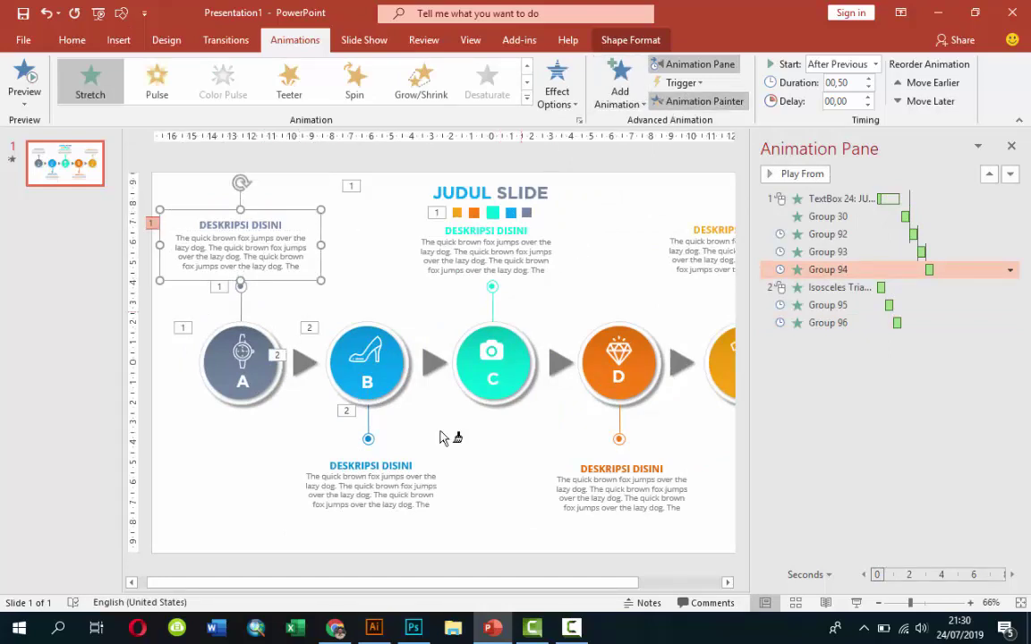
pyautogui.click(395, 477)
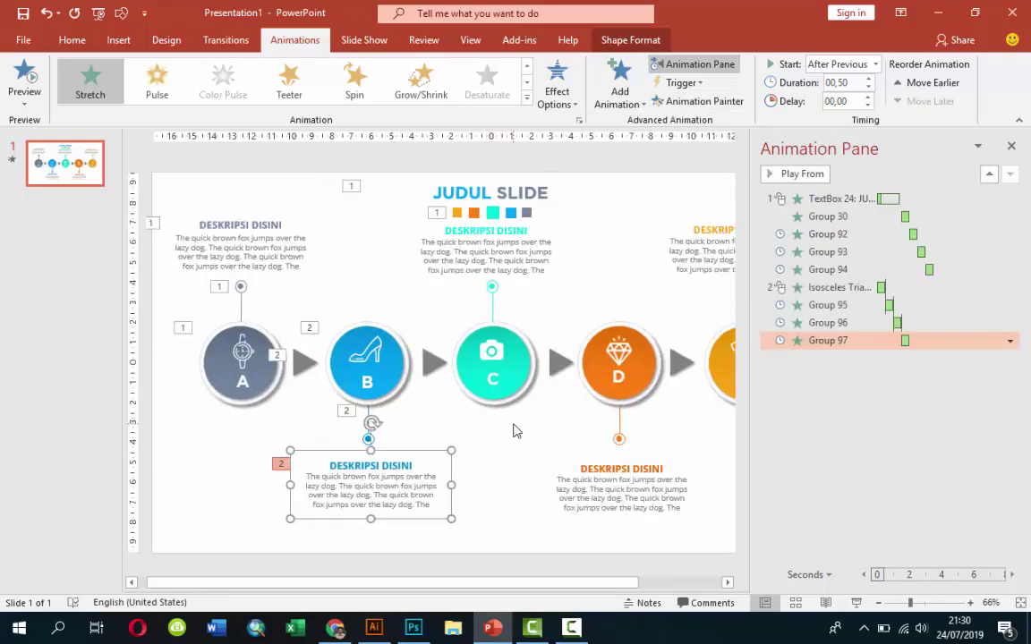
pyautogui.click(772, 287)
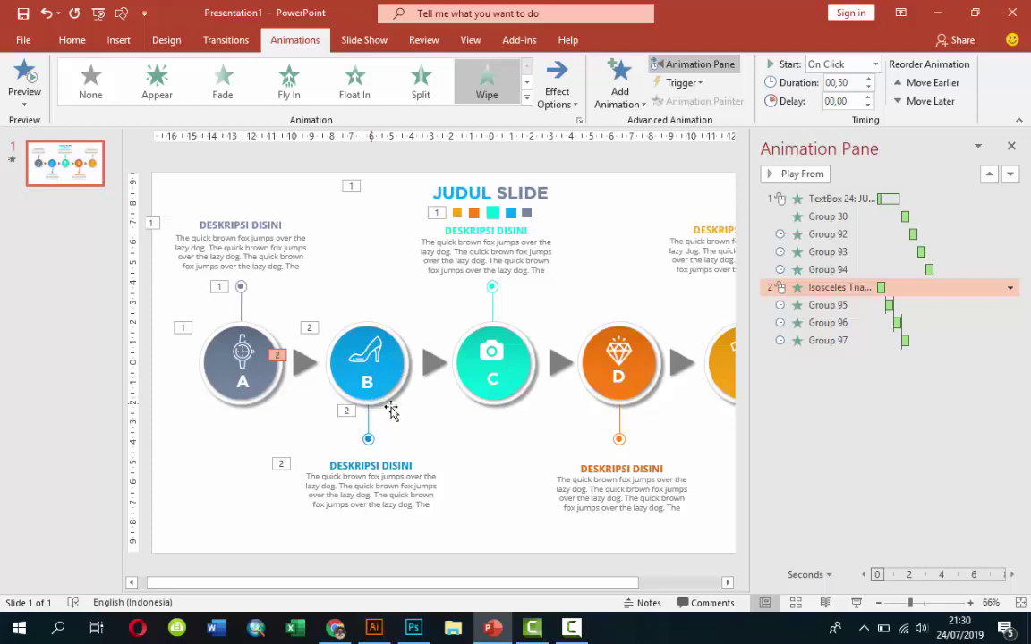
pyautogui.click(431, 364)
pyautogui.click(304, 362)
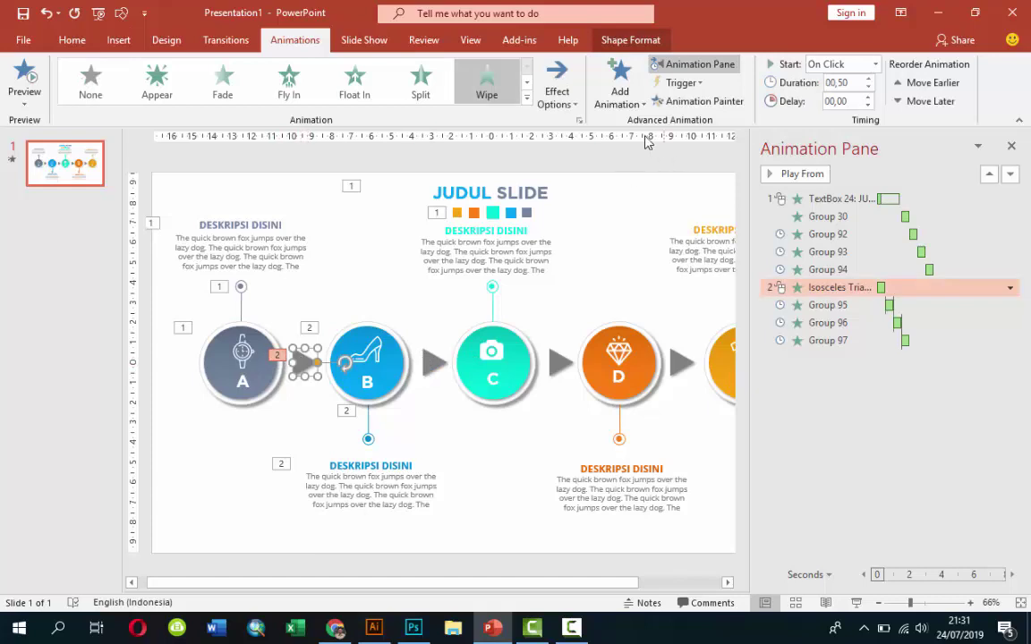
pyautogui.click(436, 362)
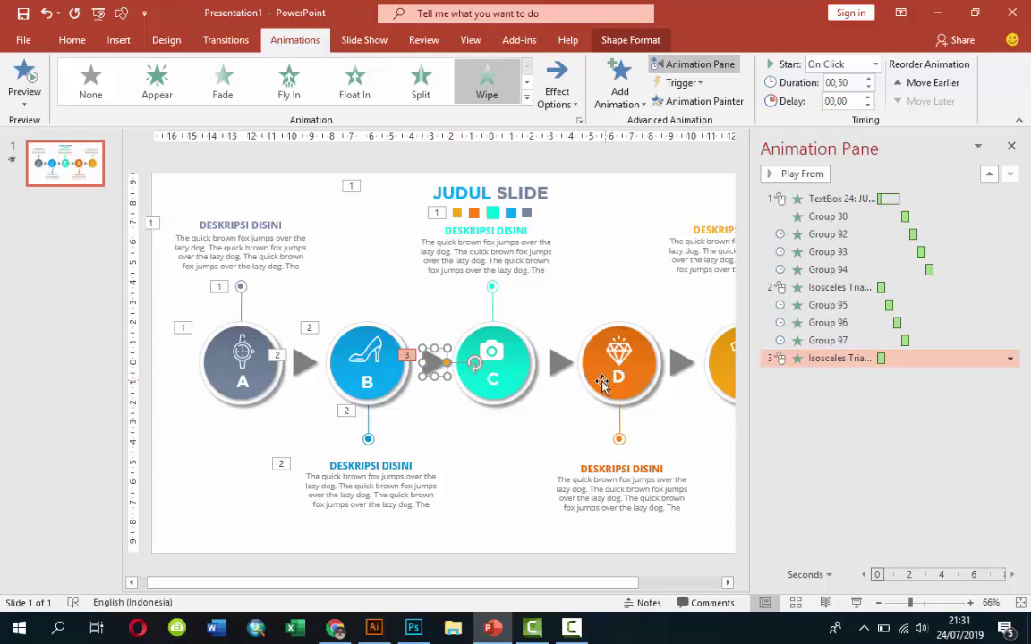
pyautogui.click(516, 387)
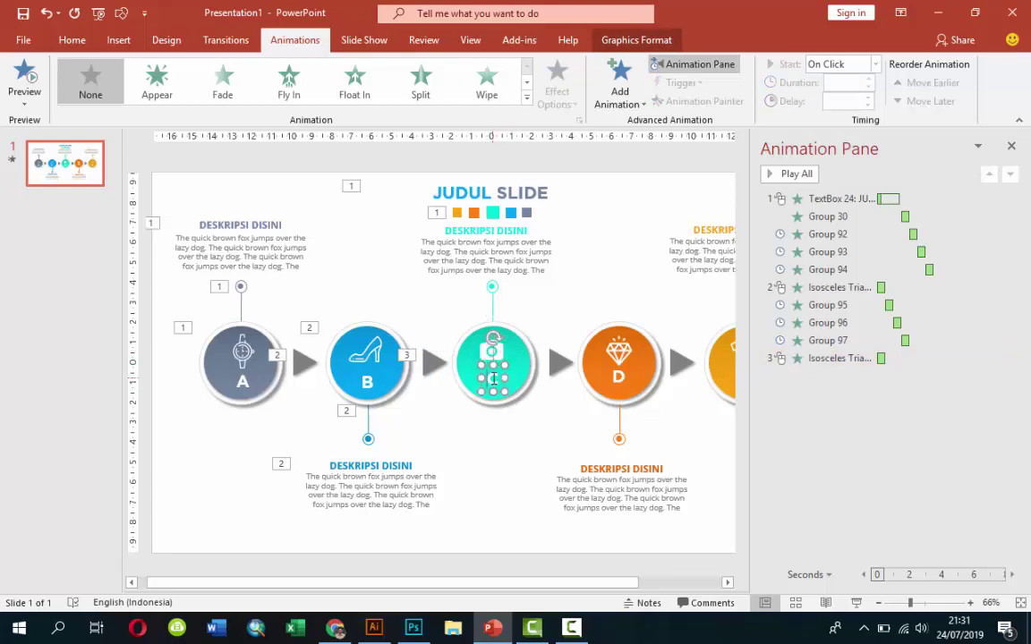
pyautogui.click(518, 350)
pyautogui.click(535, 366)
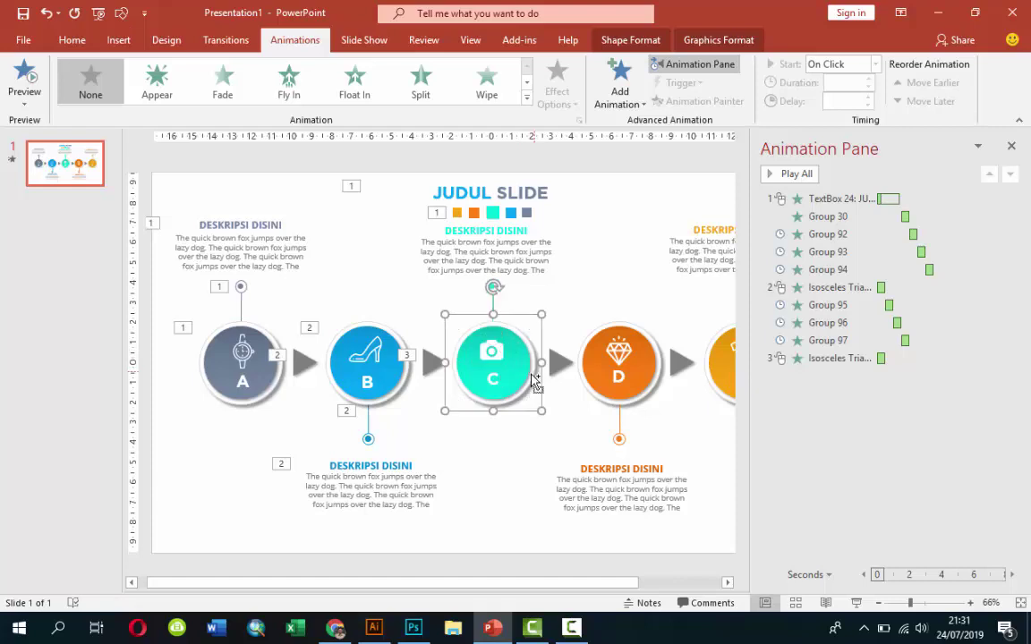
pyautogui.click(537, 307)
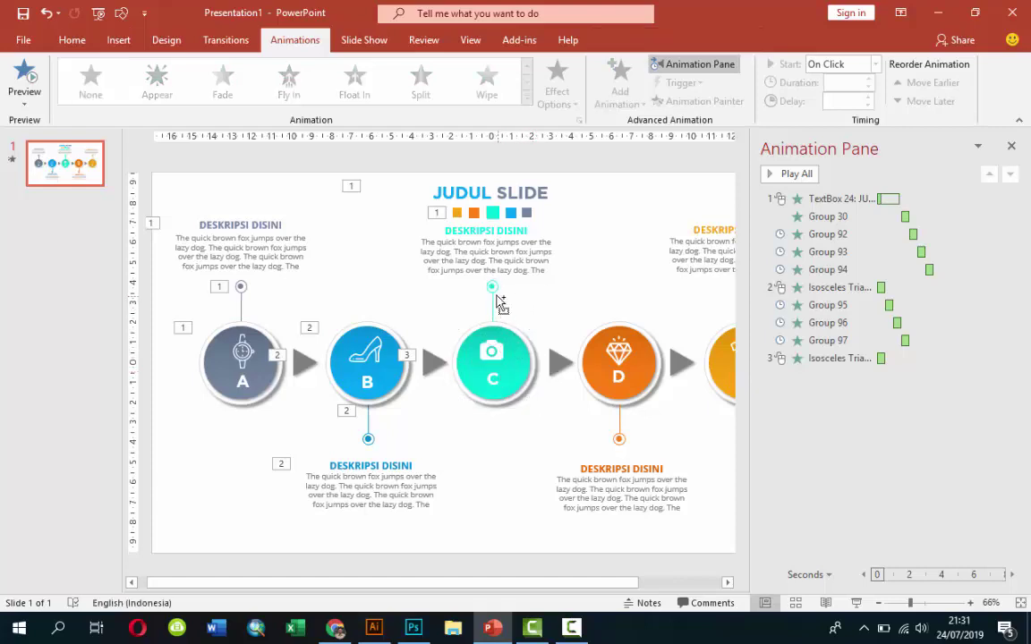
pyautogui.scroll(3, 498, 304)
pyautogui.click(461, 217)
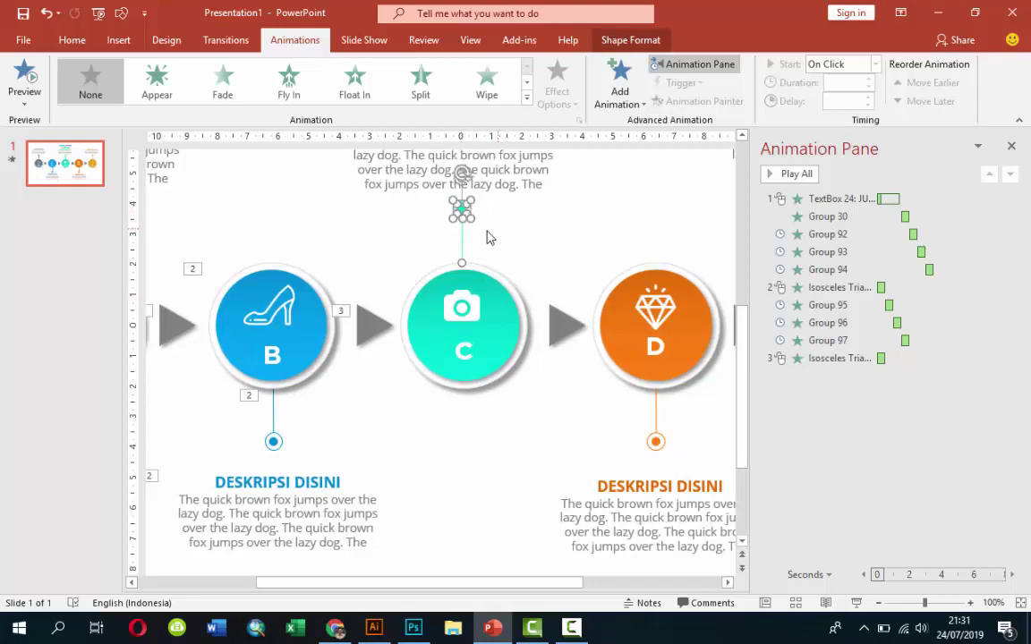
pyautogui.press('Escape')
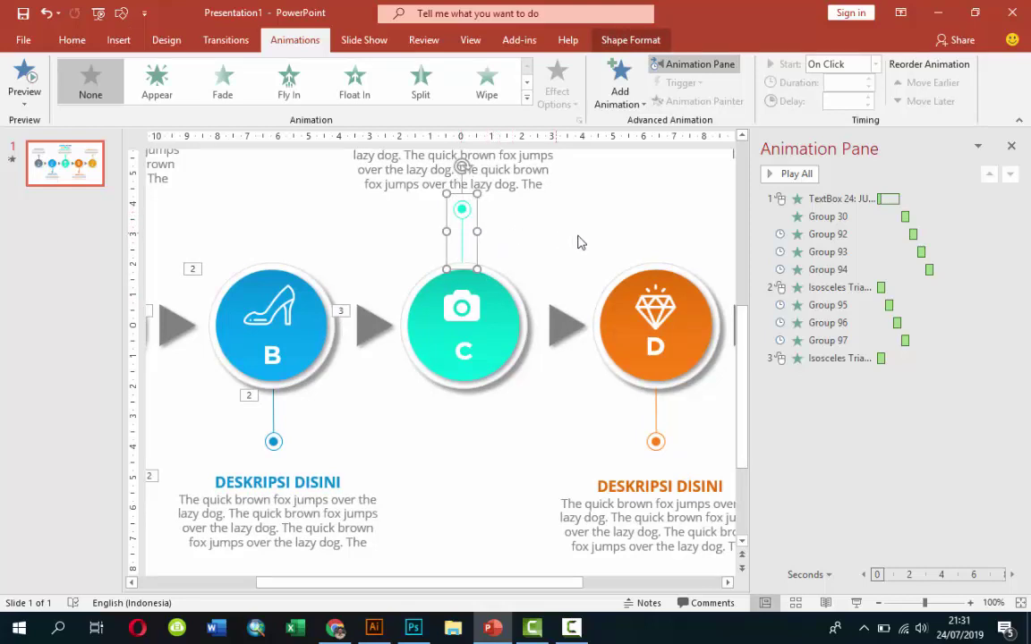
pyautogui.scroll(3, 580, 241)
pyautogui.click(528, 236)
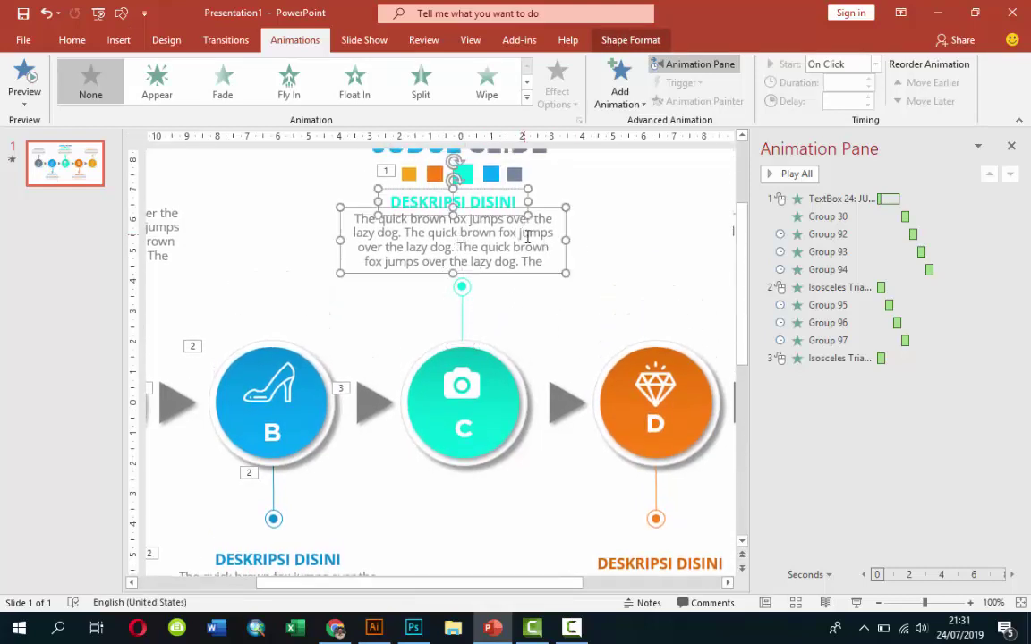
pyautogui.press('Escape')
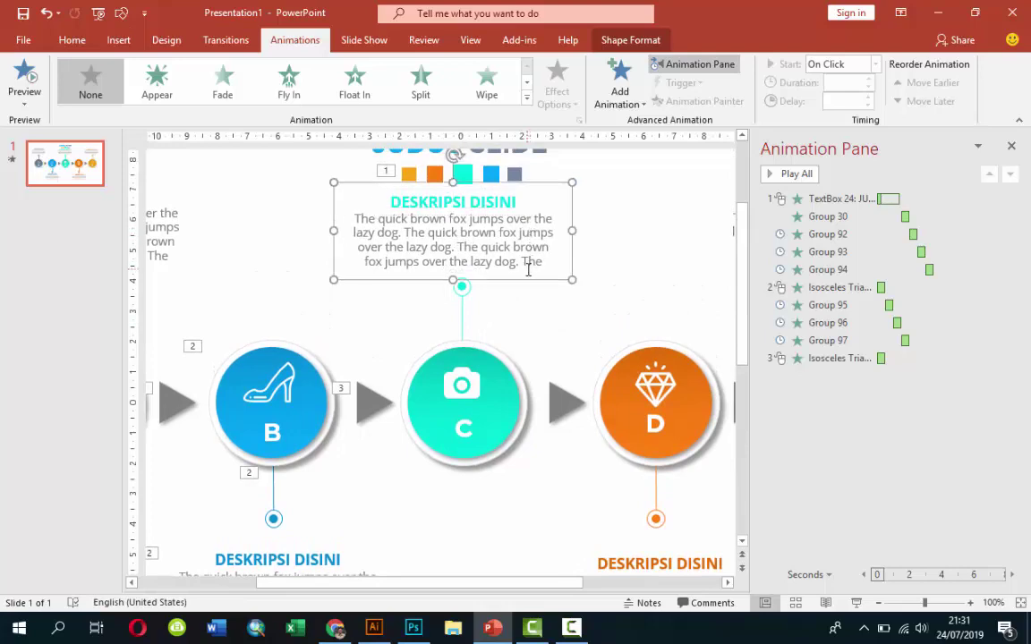
pyautogui.keyDown('ctrl'); pyautogui.scroll(-5, 526, 277); pyautogui.keyUp('ctrl')
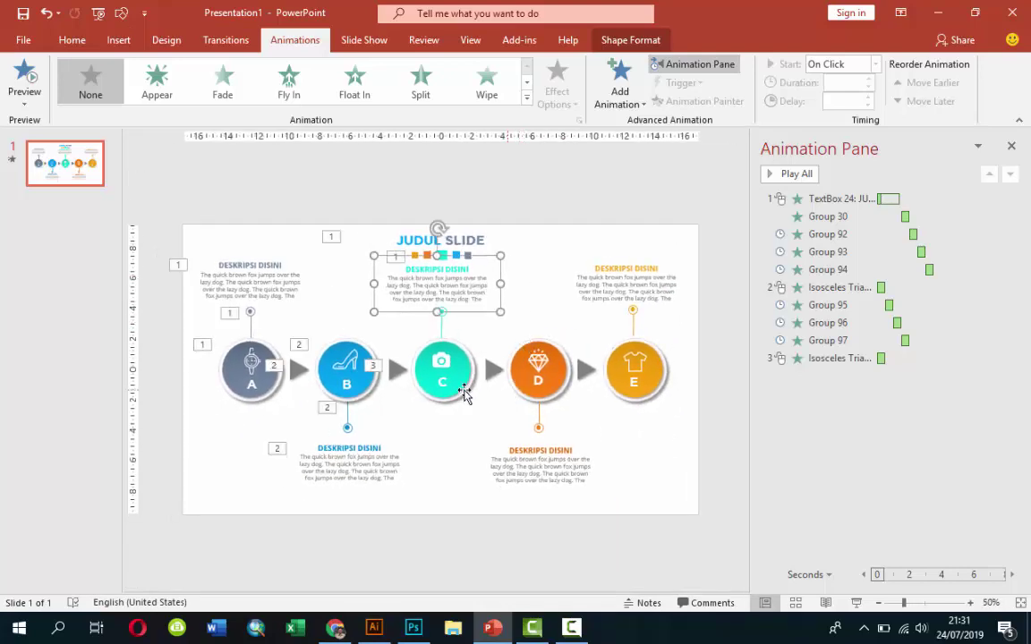
# Copy circle B's animation onto circle C
pyautogui.click(336, 337)
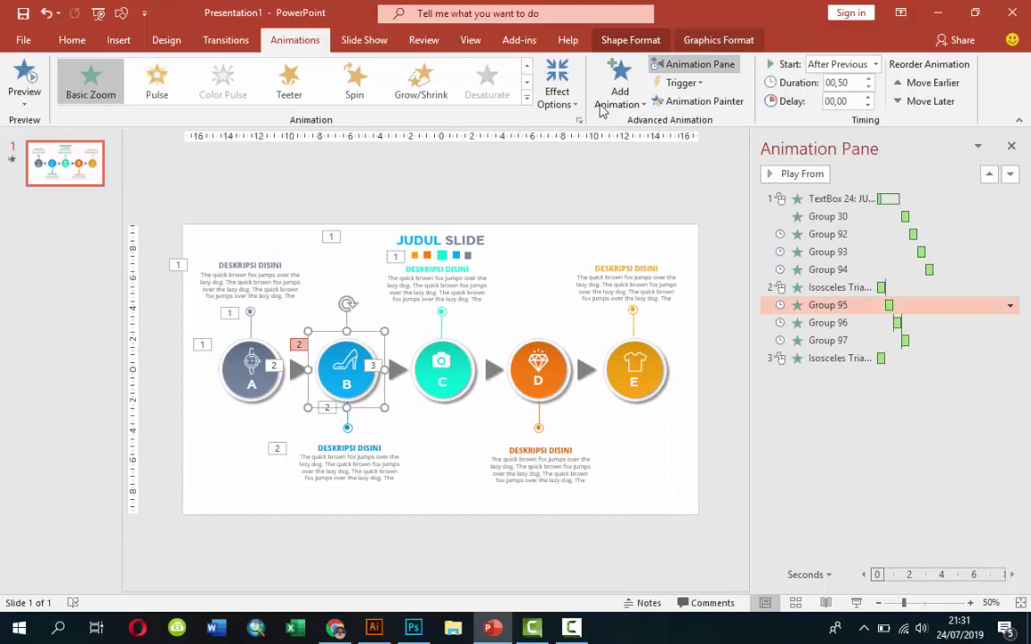
pyautogui.click(696, 102)
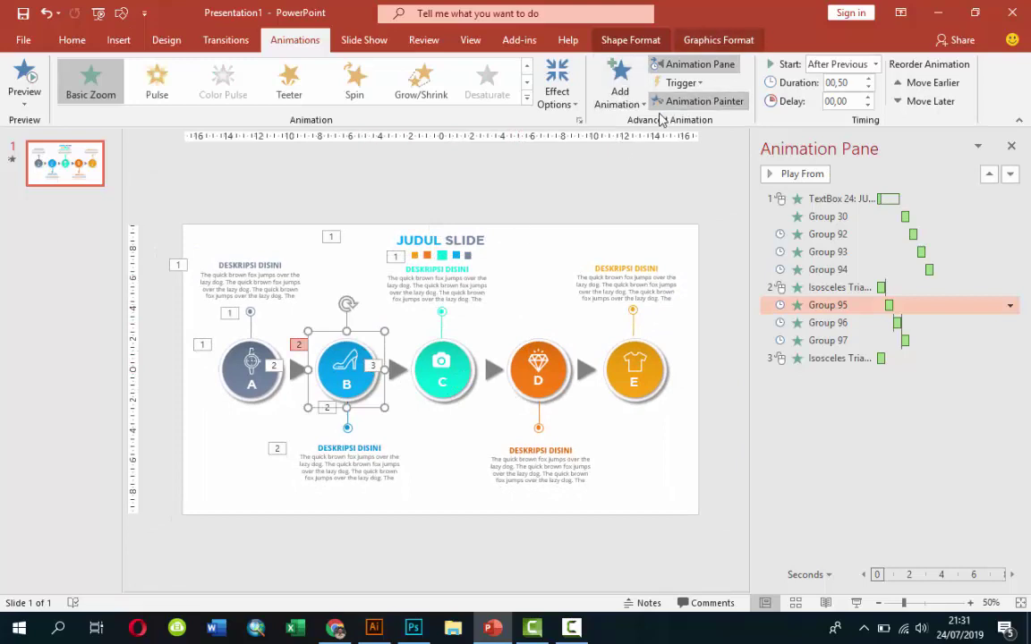
pyautogui.click(456, 376)
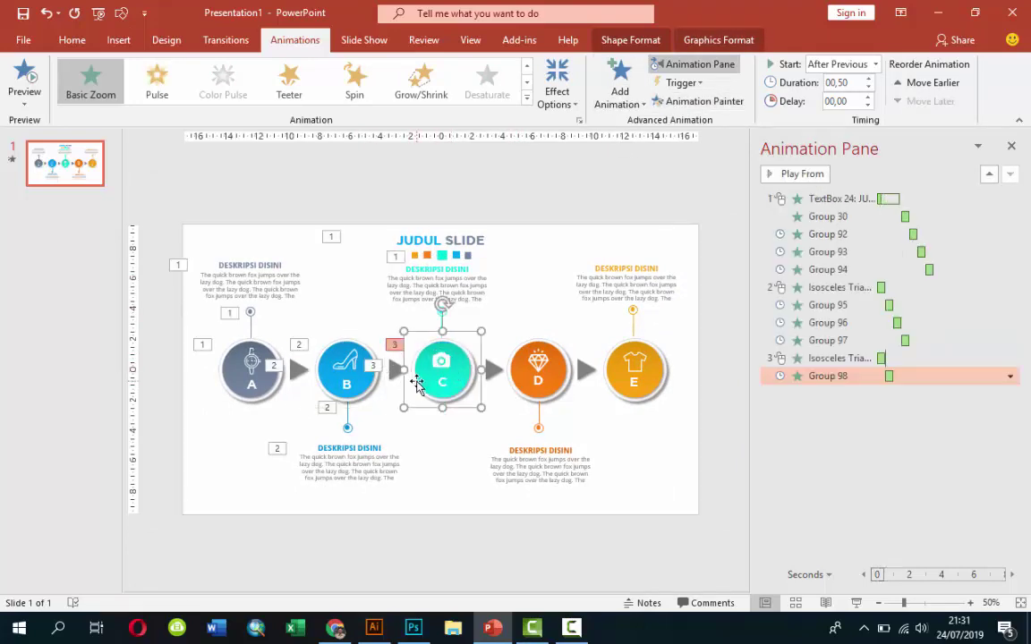
# Copy B's connector animation onto C's connector, wiping From Bottom
pyautogui.click(350, 418)
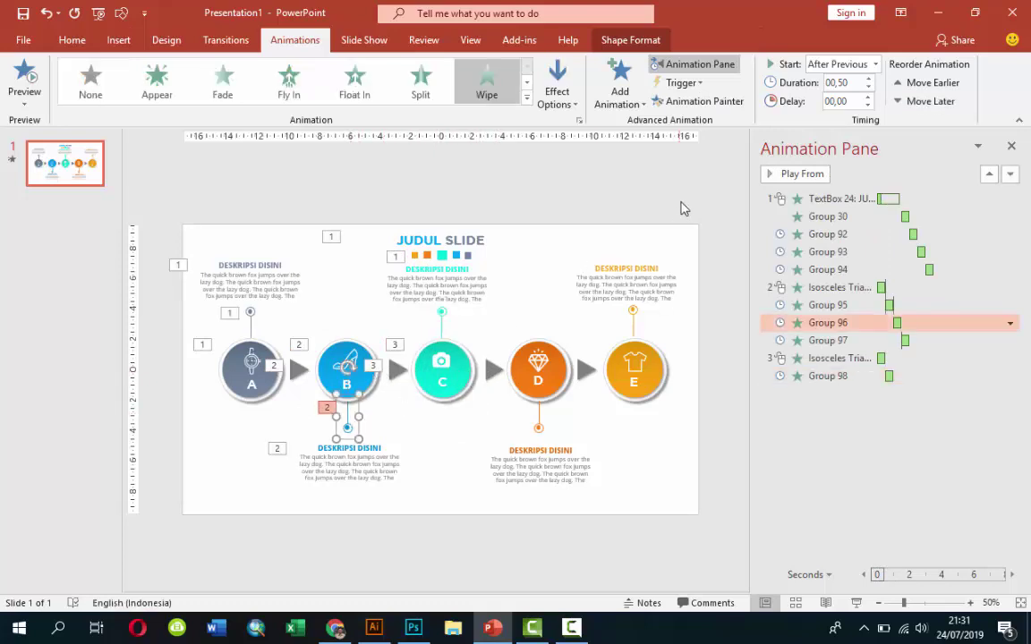
pyautogui.click(696, 101)
pyautogui.click(403, 284)
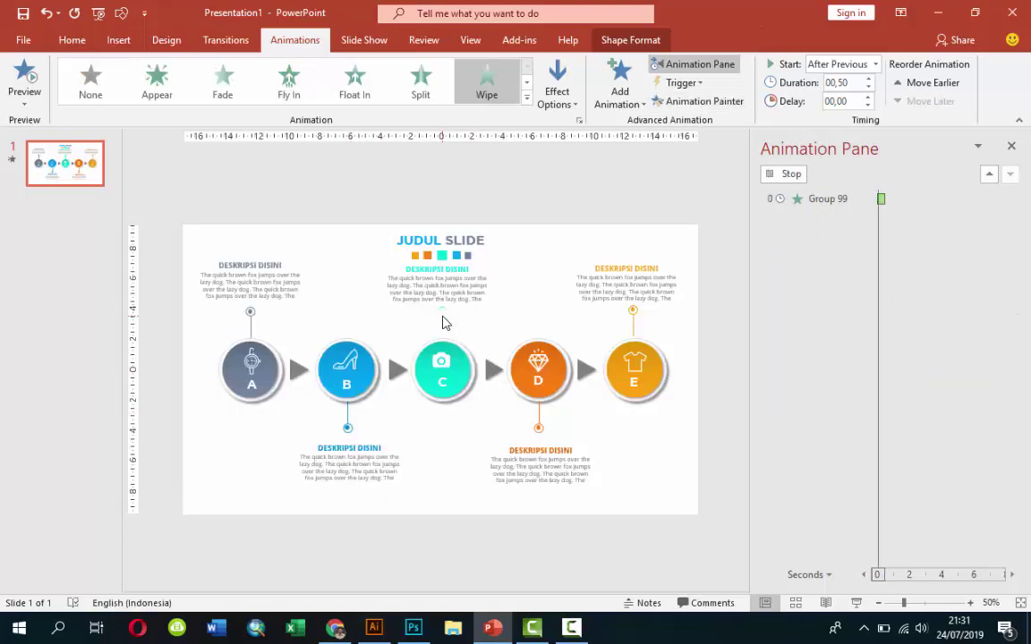
pyautogui.click(557, 89)
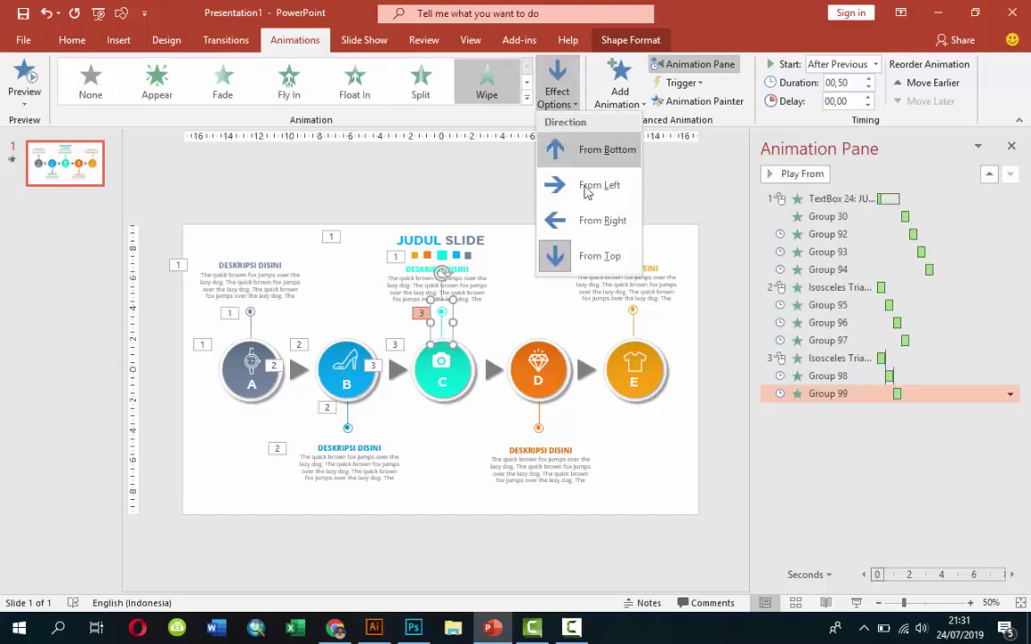
pyautogui.click(548, 154)
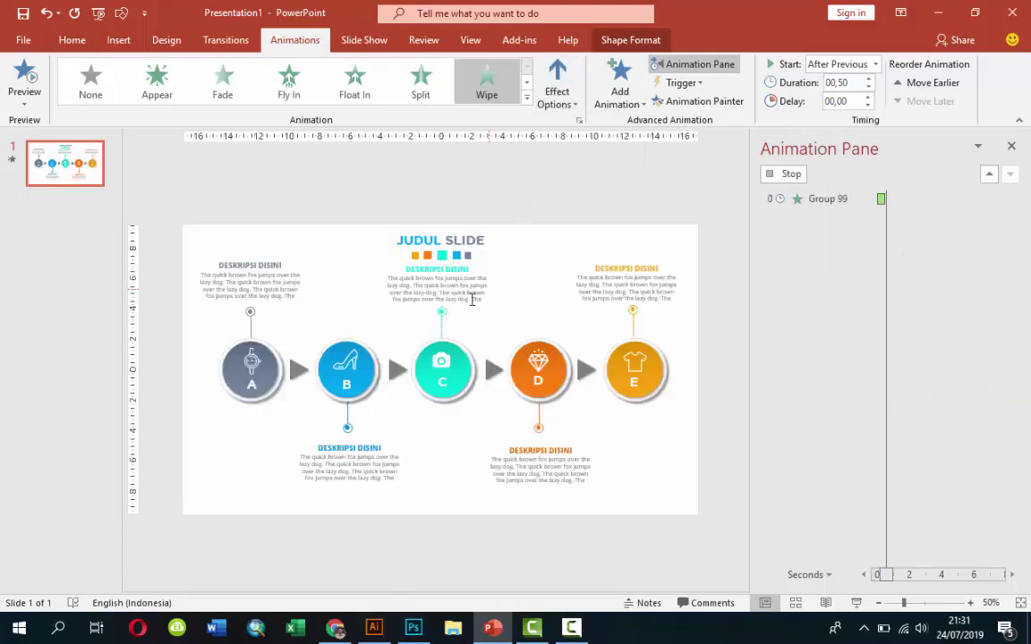
# Copy B's description animation onto C's description text
pyautogui.click(348, 469)
pyautogui.click(610, 98)
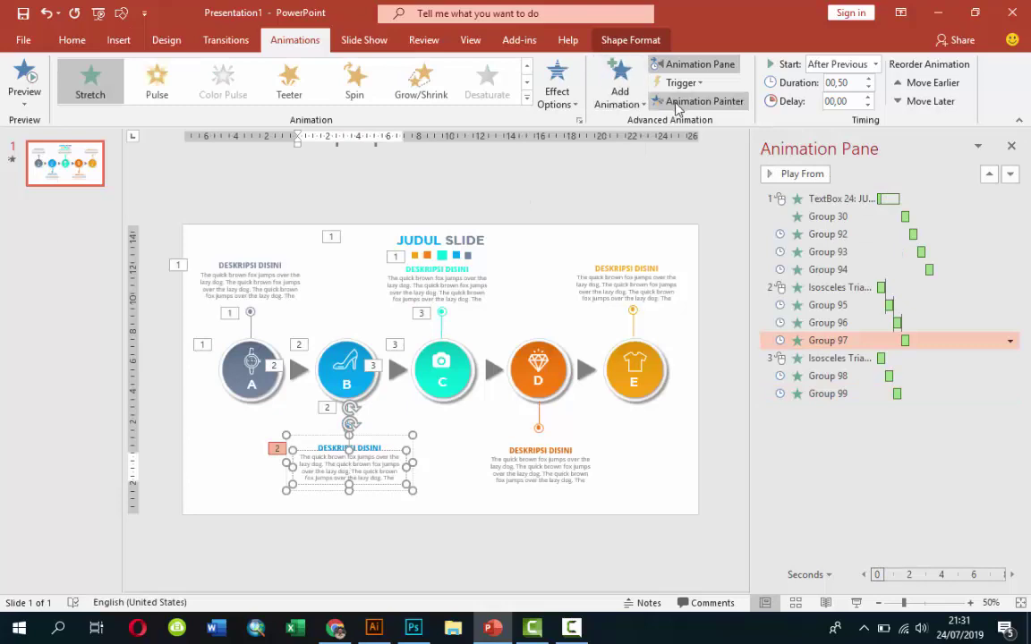
pyautogui.click(463, 287)
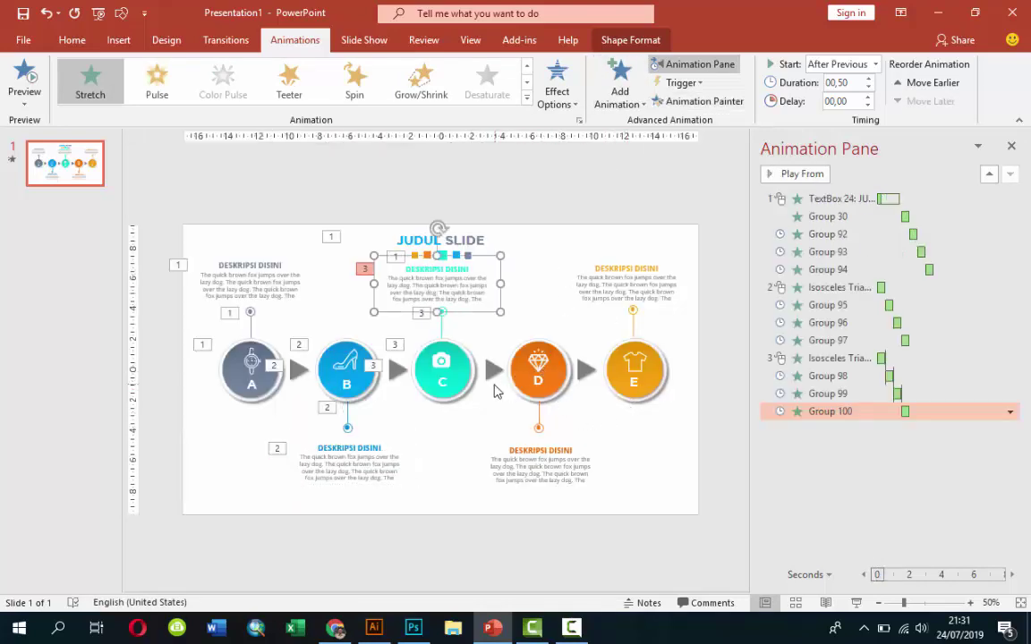
# Give the C–D arrow the same wipe as the B–C arrow
pyautogui.click(398, 366)
pyautogui.click(698, 101)
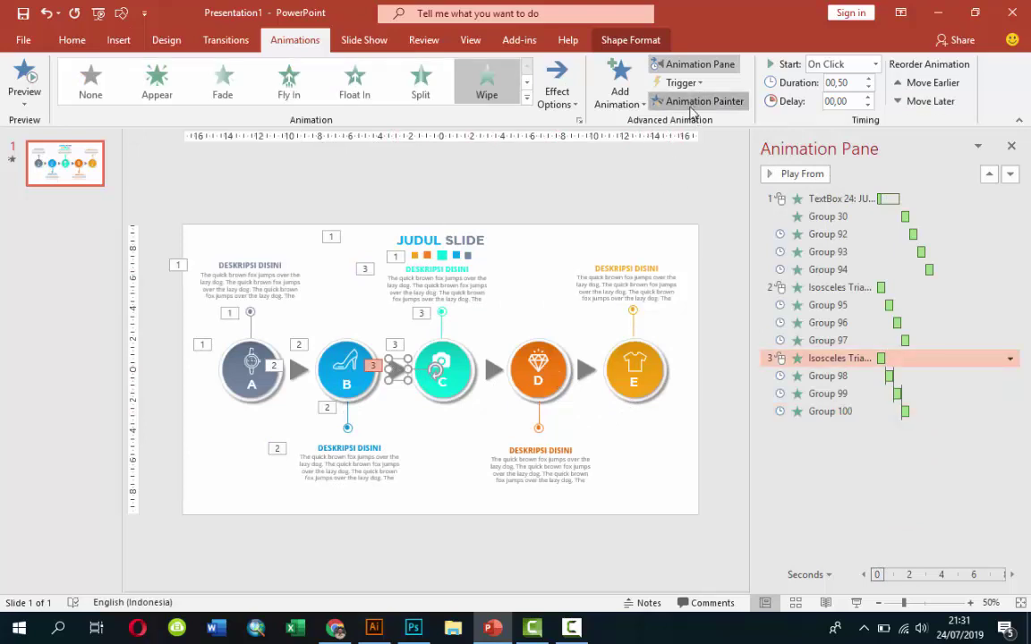
pyautogui.click(495, 367)
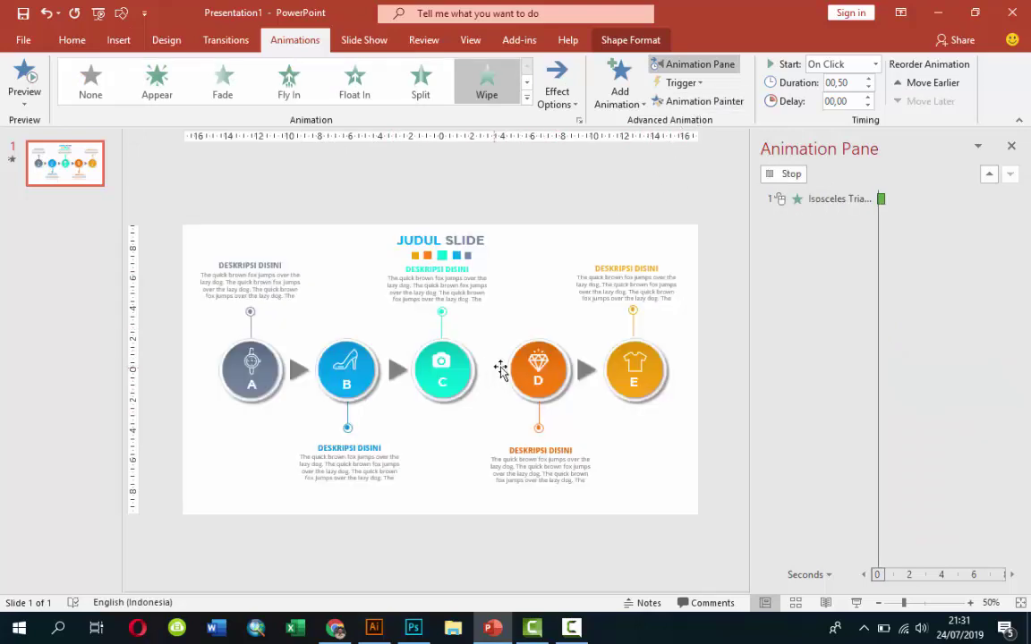
# Select circle D and the connector below it, each as one group
pyautogui.click(553, 372)
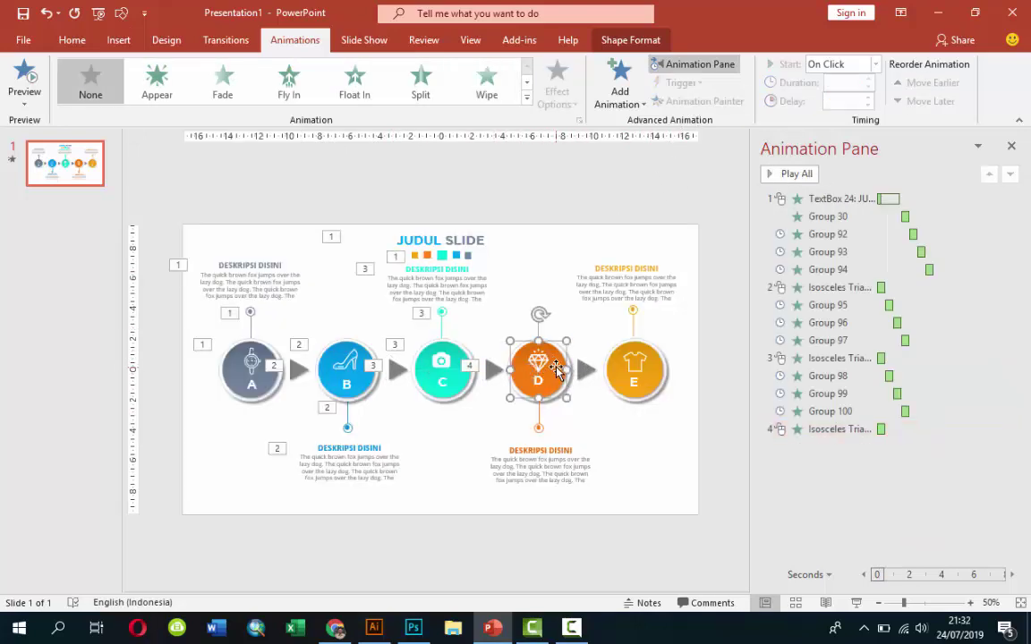
pyautogui.scroll(2, 556, 369)
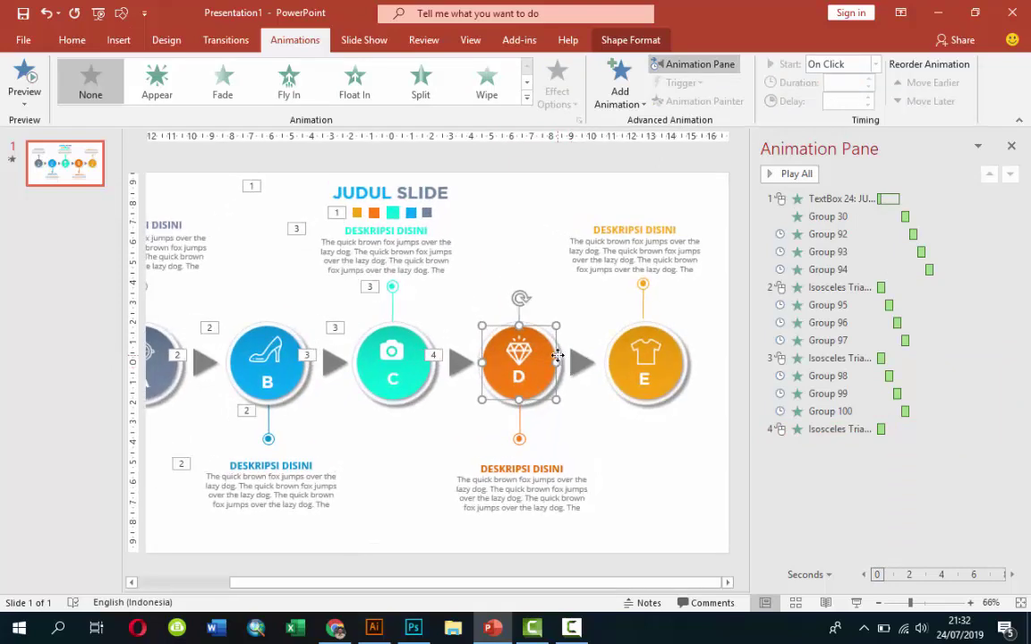
pyautogui.click(557, 356)
pyautogui.click(519, 358)
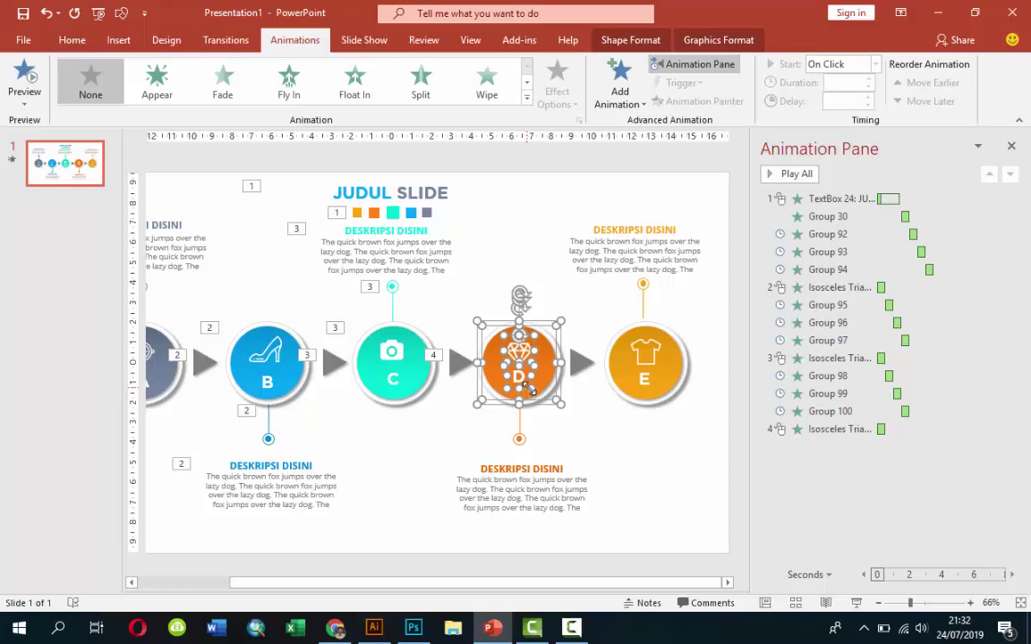
pyautogui.click(526, 394)
pyautogui.keyDown('ctrl'); pyautogui.scroll(4, 552, 452); pyautogui.keyUp('ctrl')
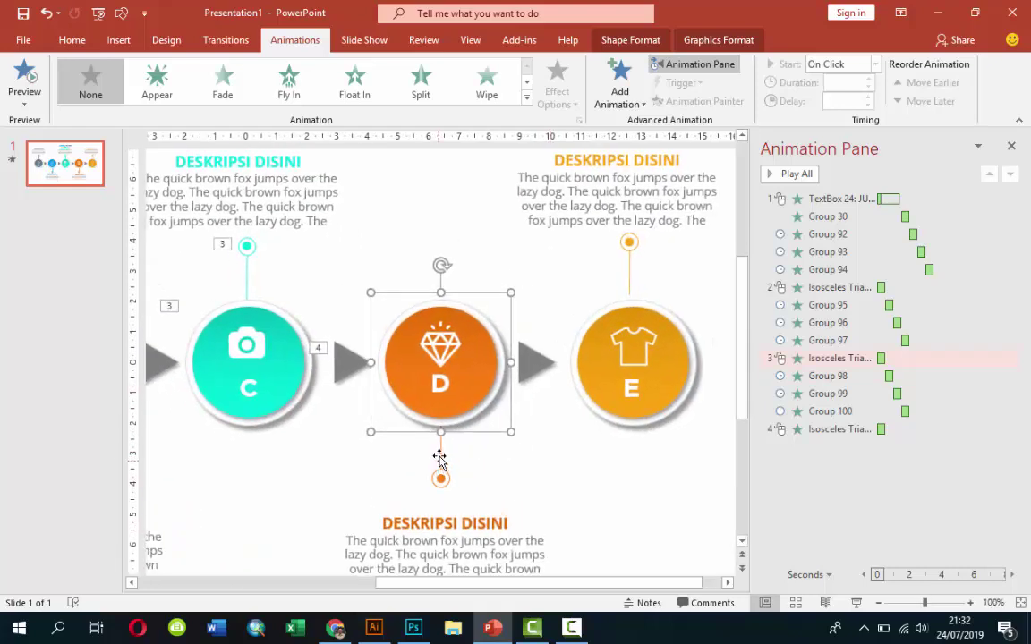
pyautogui.click(441, 474)
pyautogui.click(443, 477)
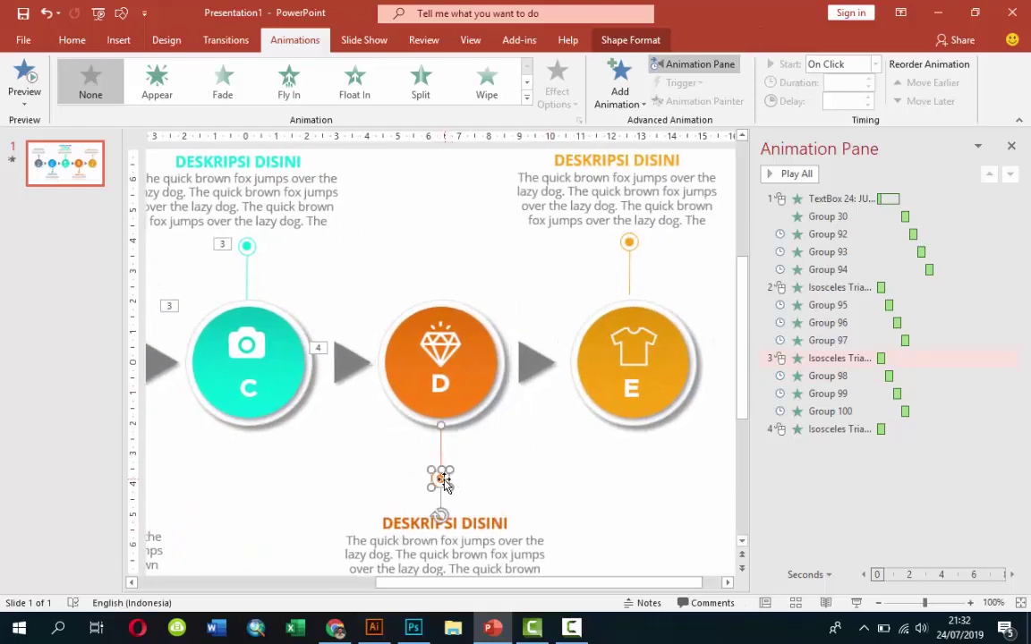
pyautogui.click(442, 433)
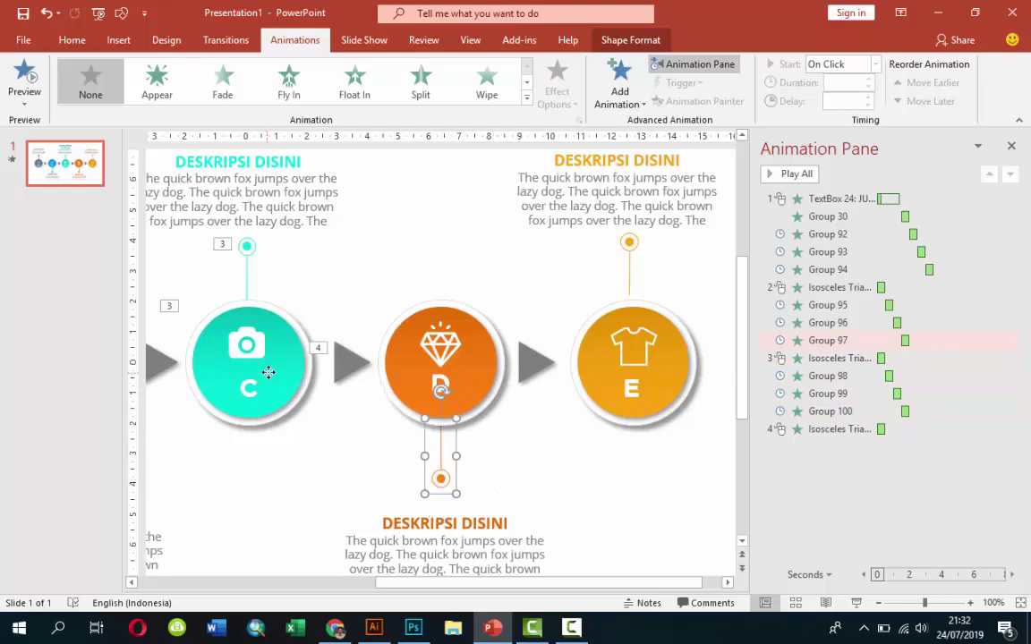
# Copy circle C's animation onto circle D so it zooms in
pyautogui.click(260, 326)
pyautogui.click(663, 103)
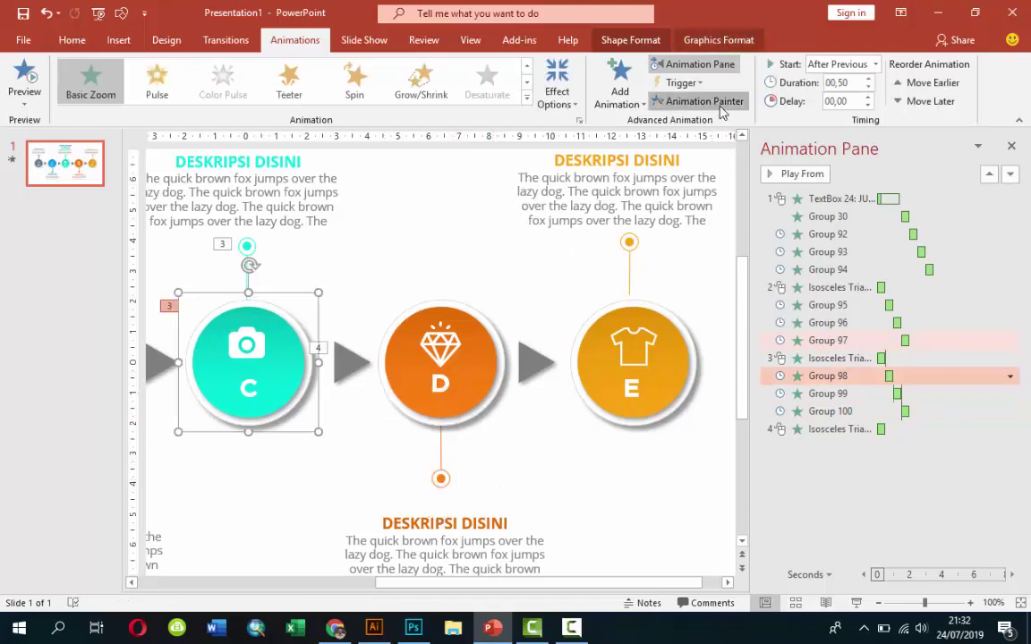
pyautogui.click(481, 356)
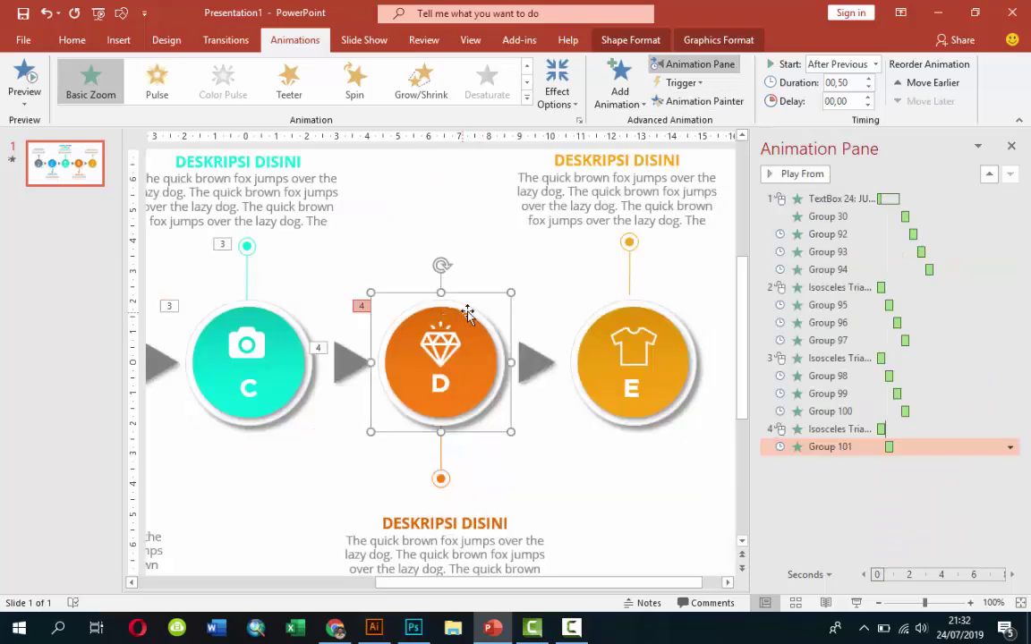
# Copy C's connector animation onto the connector below D, wiping From Top
pyautogui.click(246, 247)
pyautogui.click(691, 101)
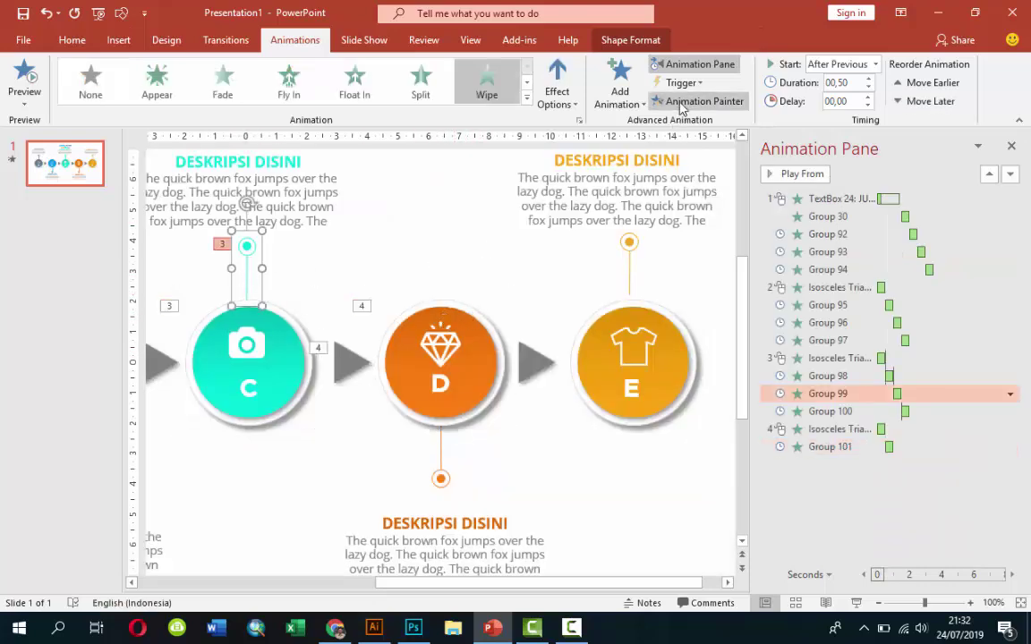
pyautogui.click(440, 477)
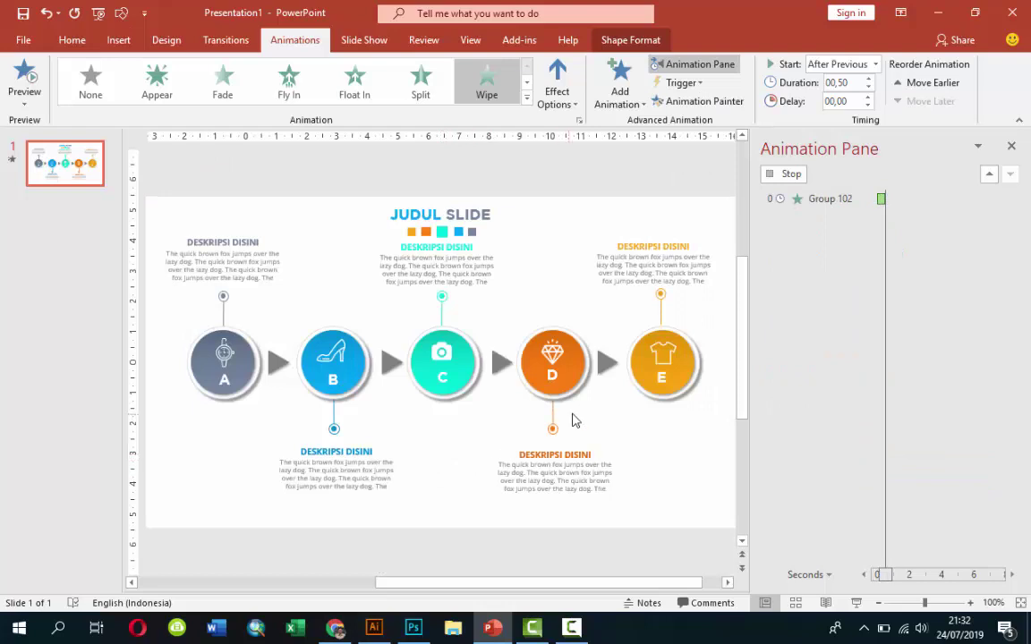
pyautogui.click(557, 89)
pyautogui.click(564, 257)
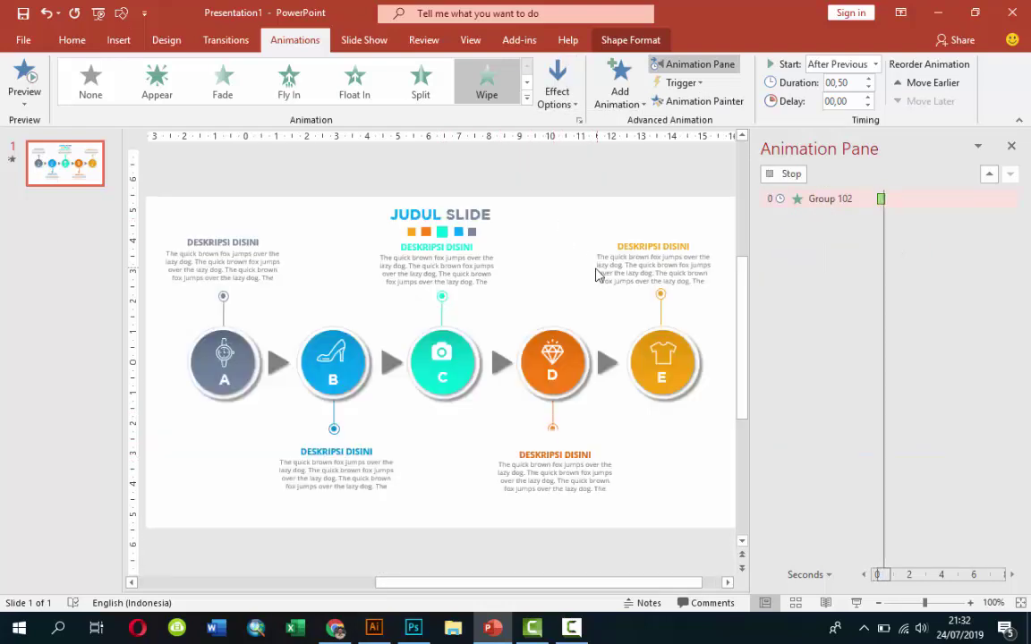
# Paint C's description animation onto D's body text, then undo it
pyautogui.click(330, 232)
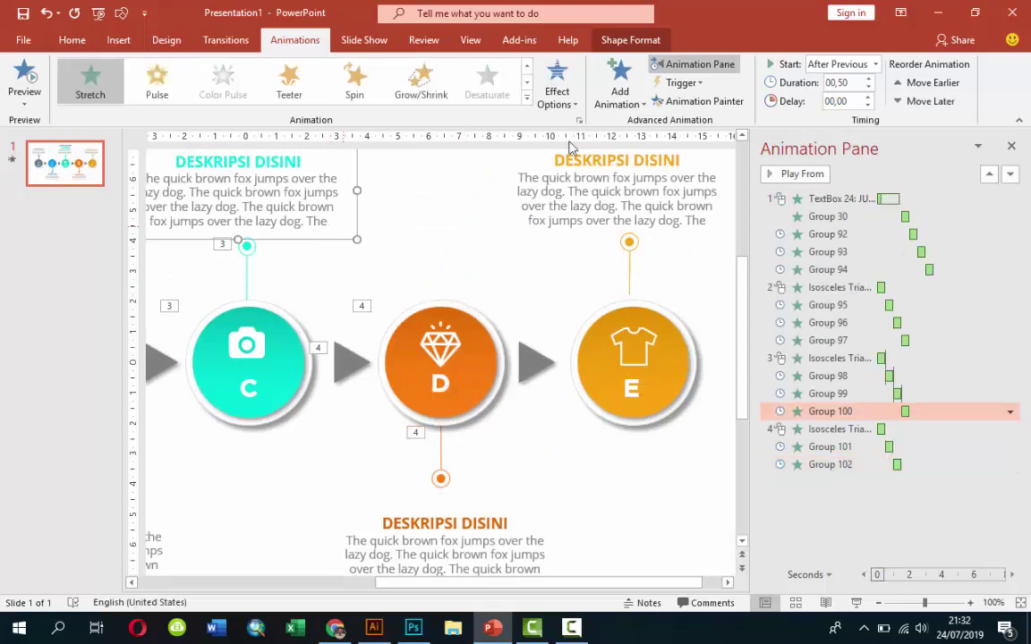
pyautogui.click(515, 548)
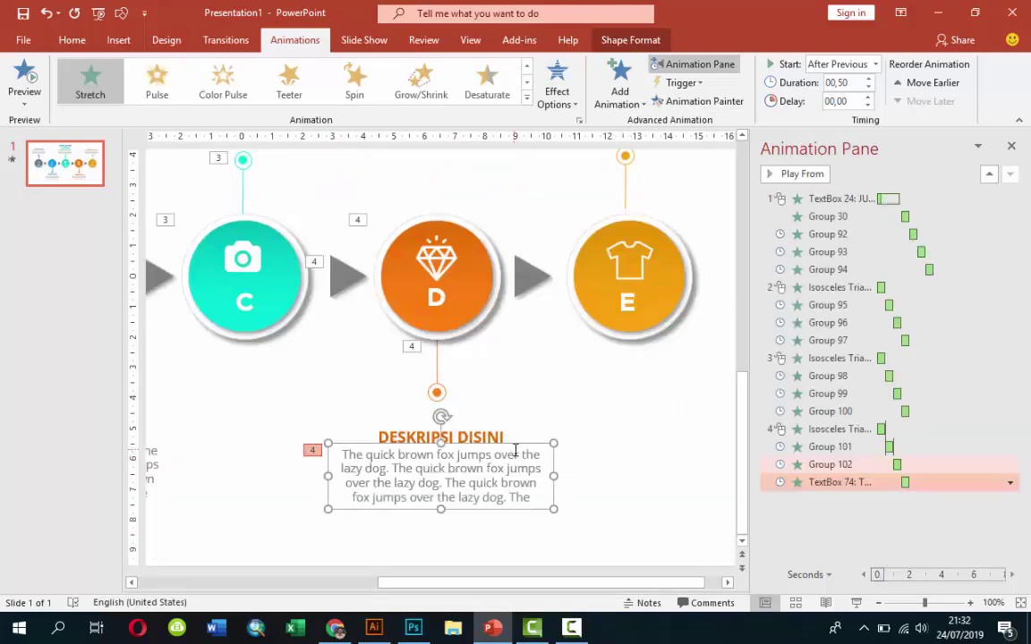
pyautogui.hotkey('ctrl', 'z')
pyautogui.click(591, 452)
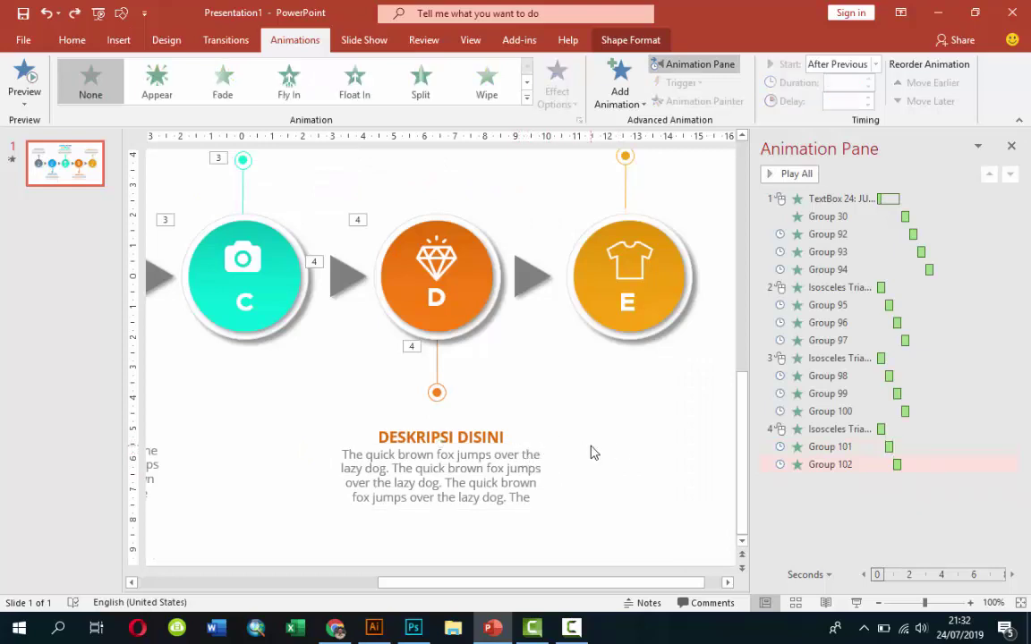
# Group D's description heading and body, then give it C's description animation
pyautogui.click(500, 470)
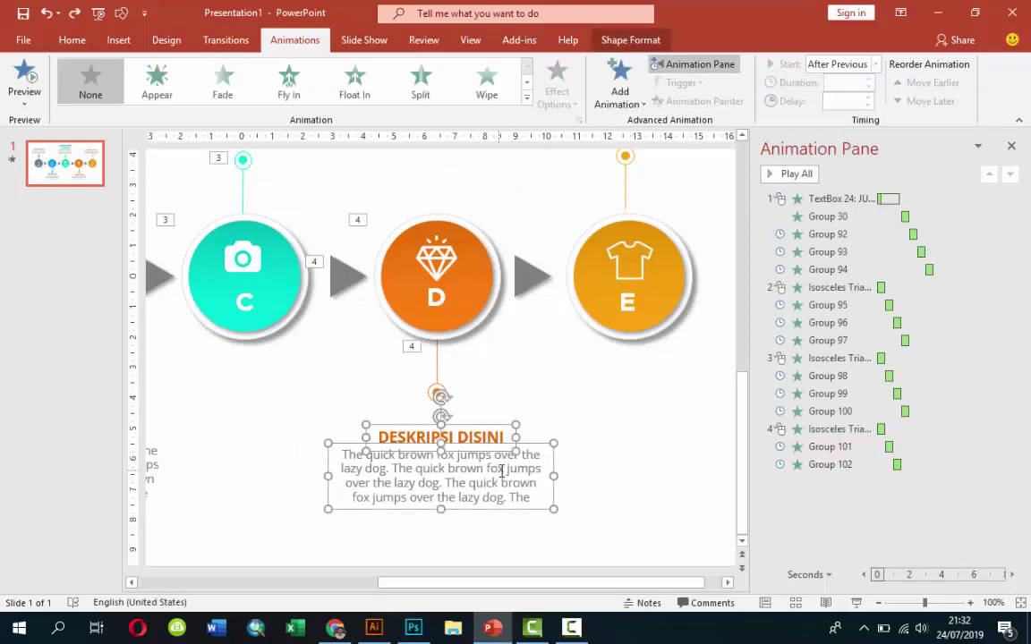
pyautogui.hotkey('ctrl', 'g')
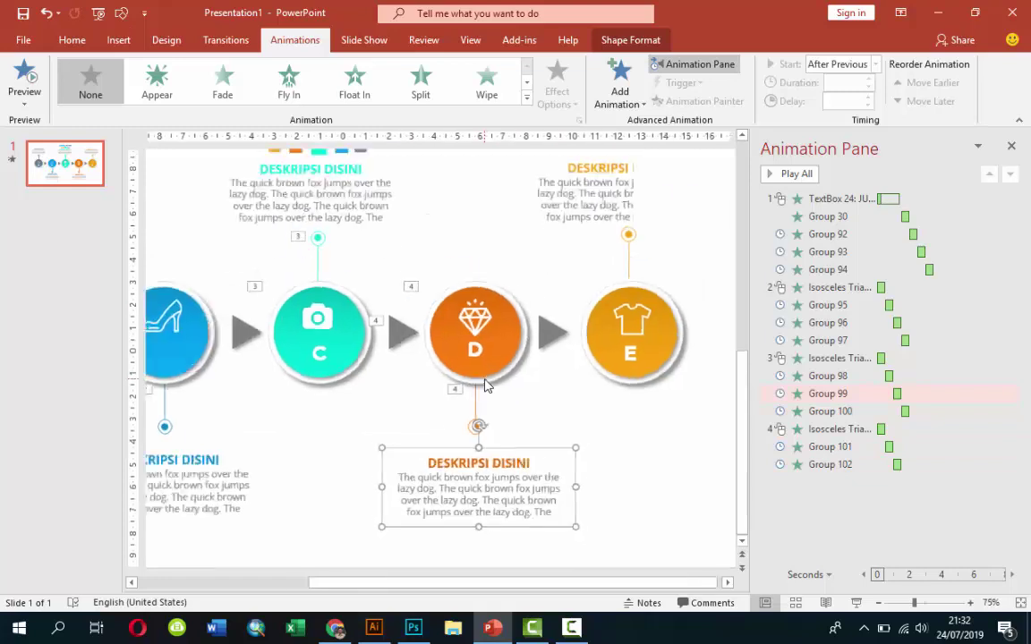
pyautogui.scroll(-2, 478, 380)
pyautogui.click(389, 246)
pyautogui.click(703, 101)
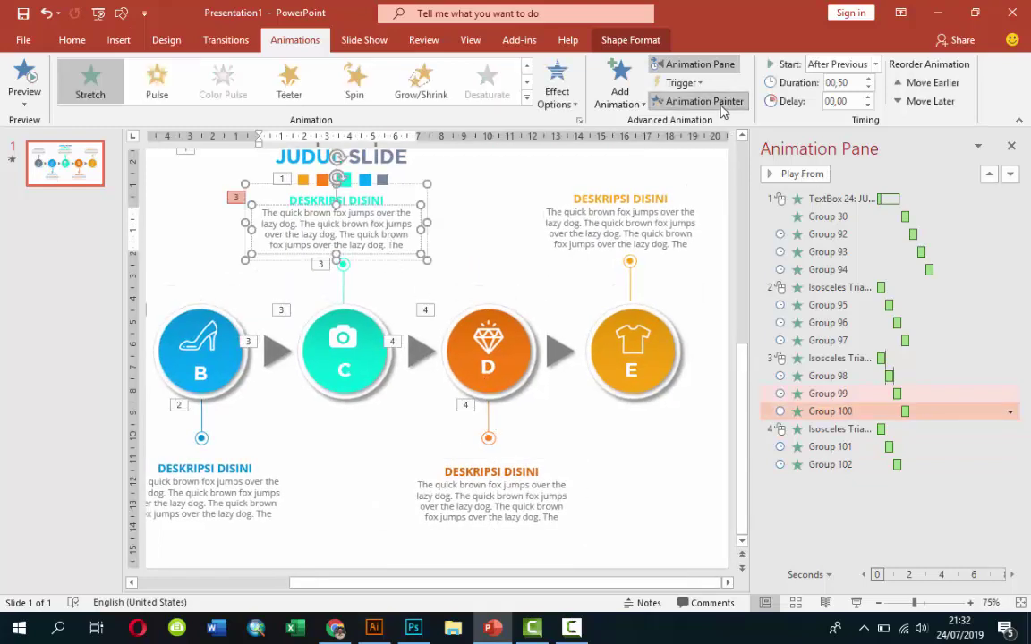
pyautogui.click(523, 494)
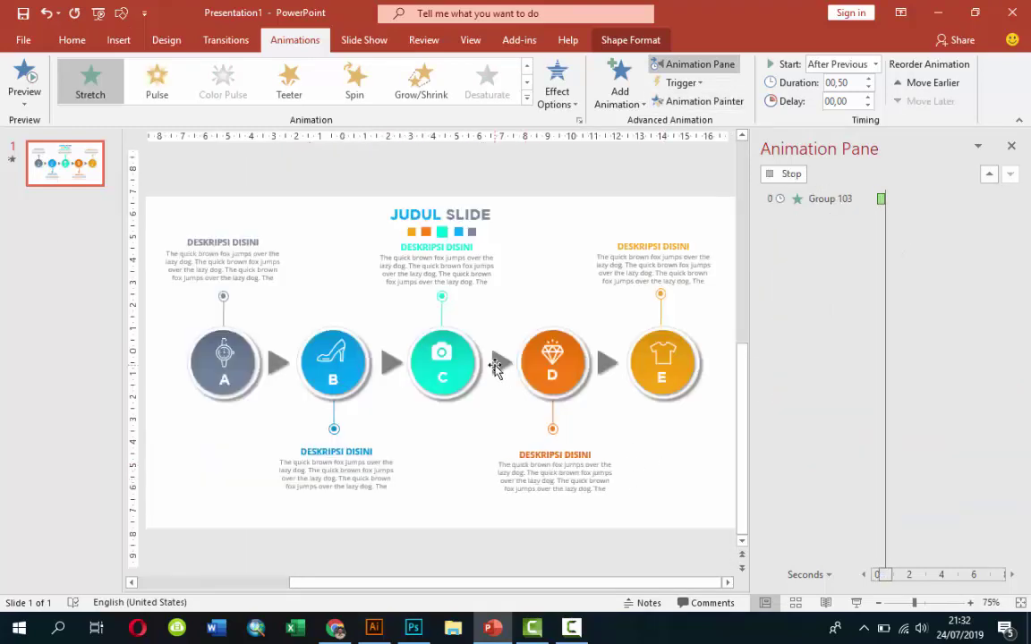
# Give the D–E arrow the C–D arrow's wipe animation
pyautogui.click(421, 351)
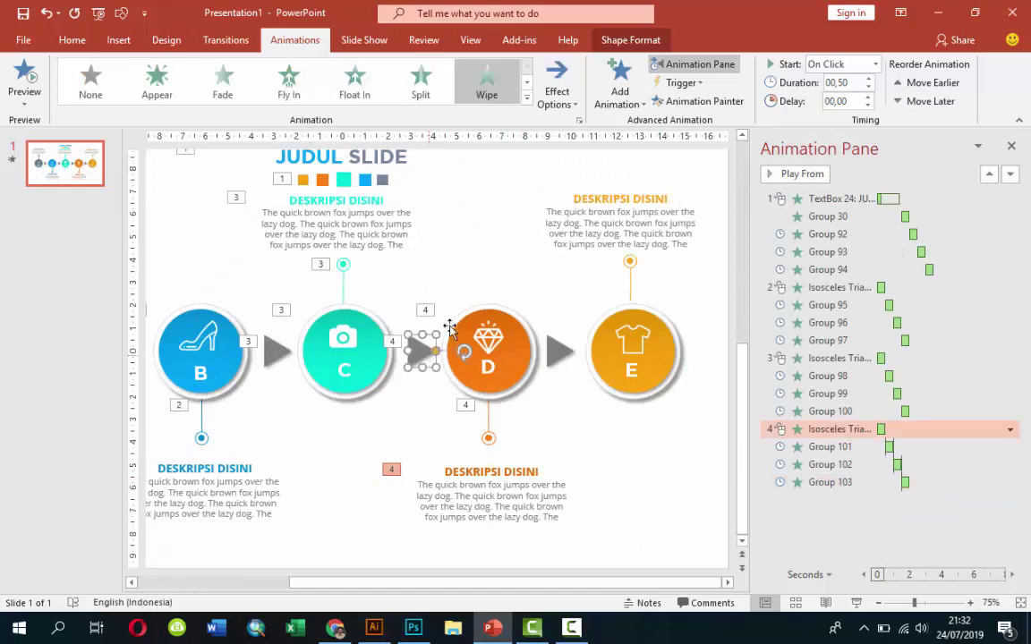
pyautogui.click(681, 101)
pyautogui.click(557, 360)
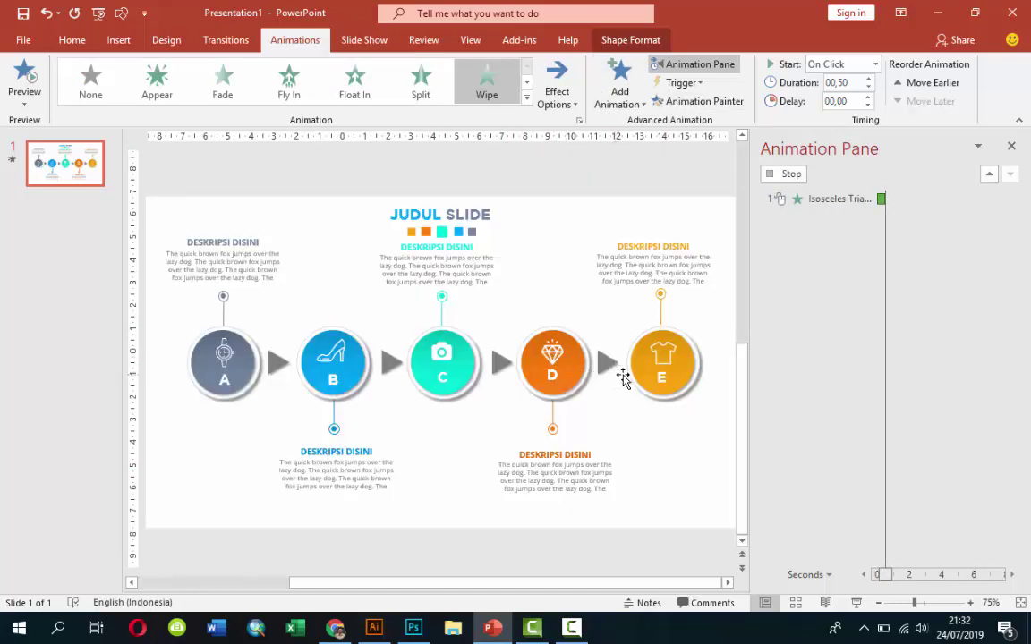
# Select circle E, its description and the dot-and-line connector above it
pyautogui.click(672, 351)
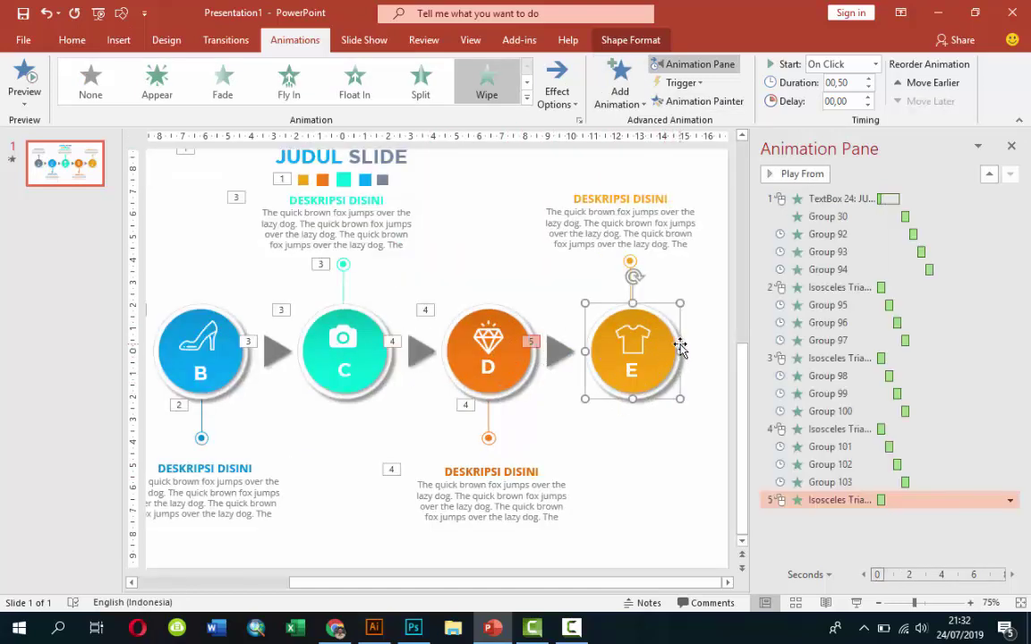
pyautogui.click(643, 341)
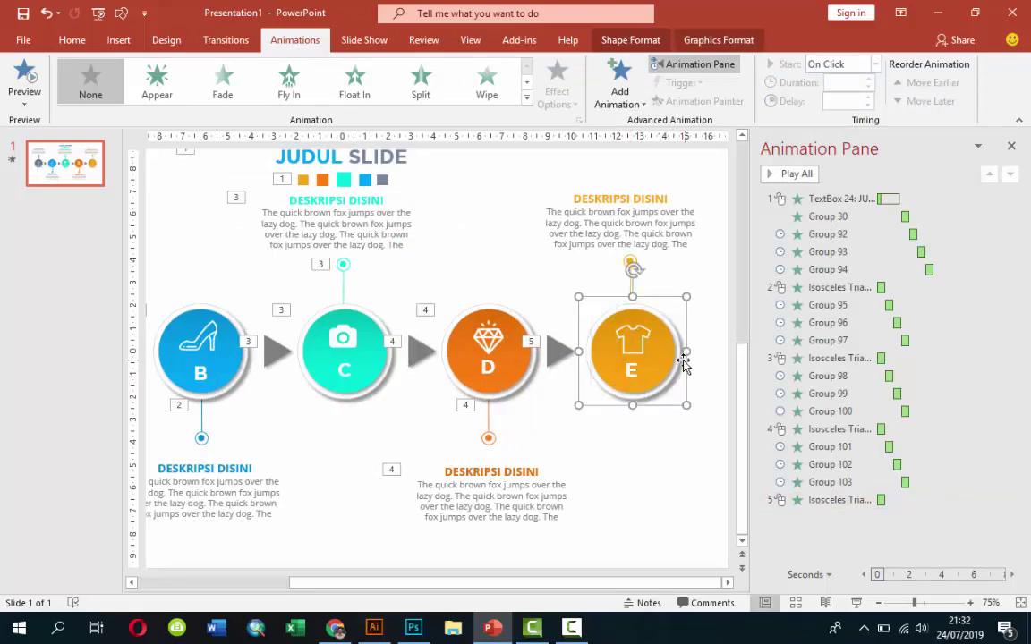
pyautogui.click(646, 234)
pyautogui.click(647, 193)
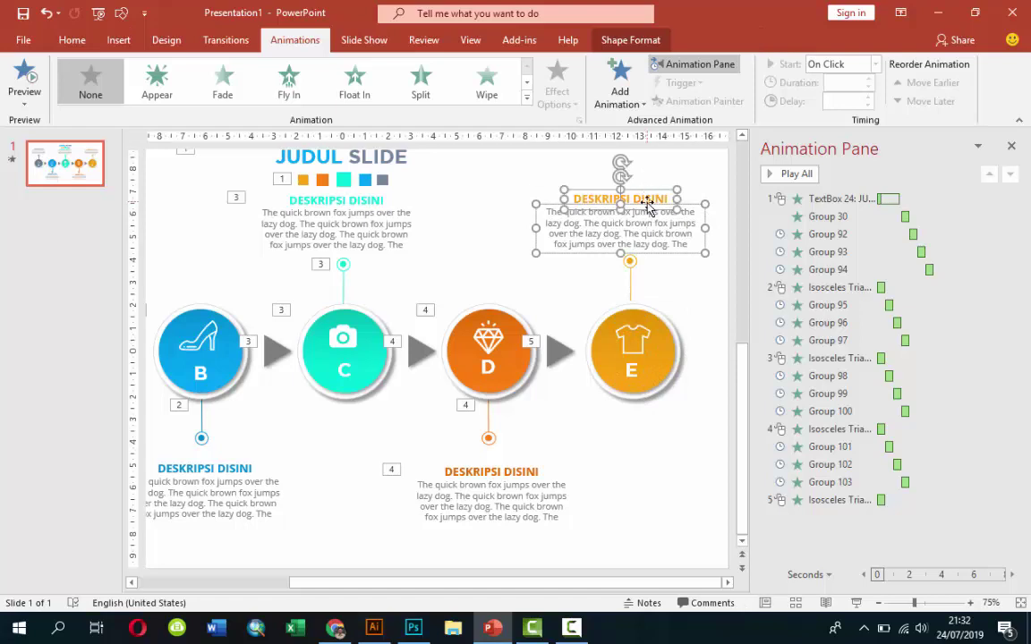
pyautogui.click(630, 261)
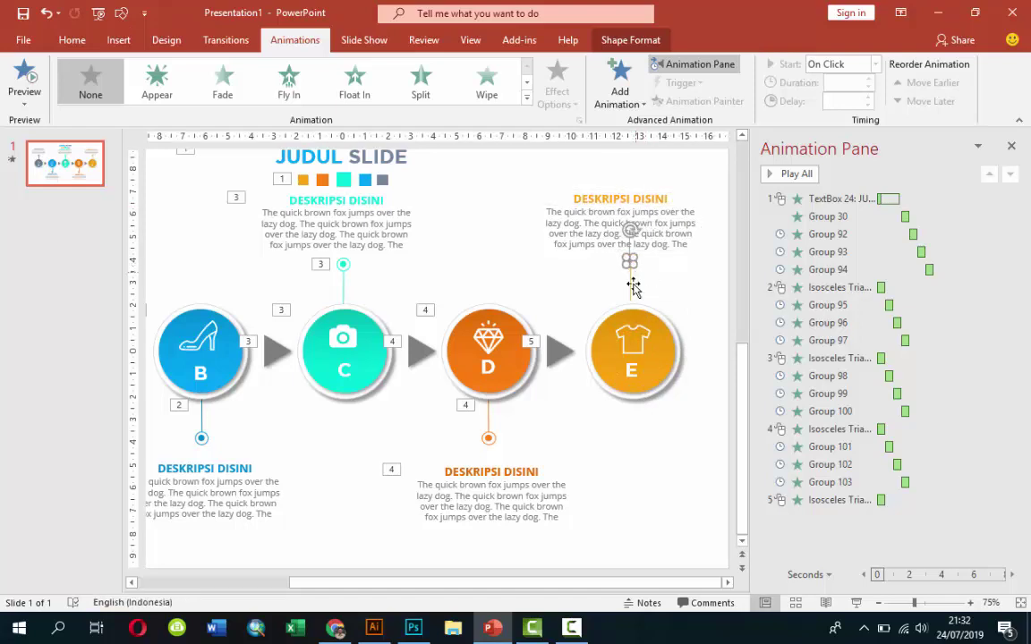
pyautogui.scroll(5, 630, 235)
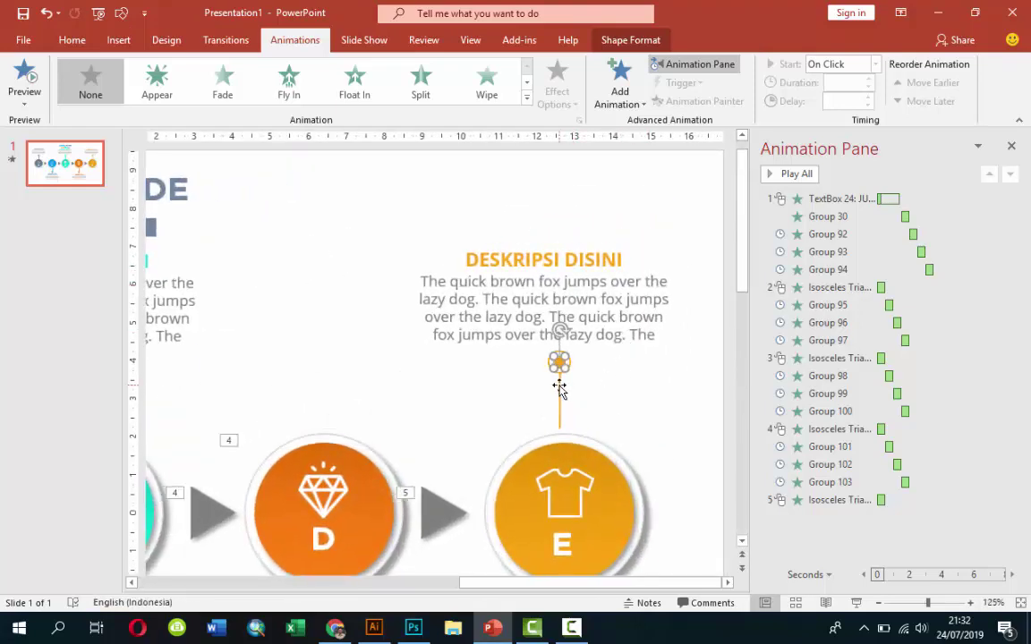
pyautogui.click(559, 383)
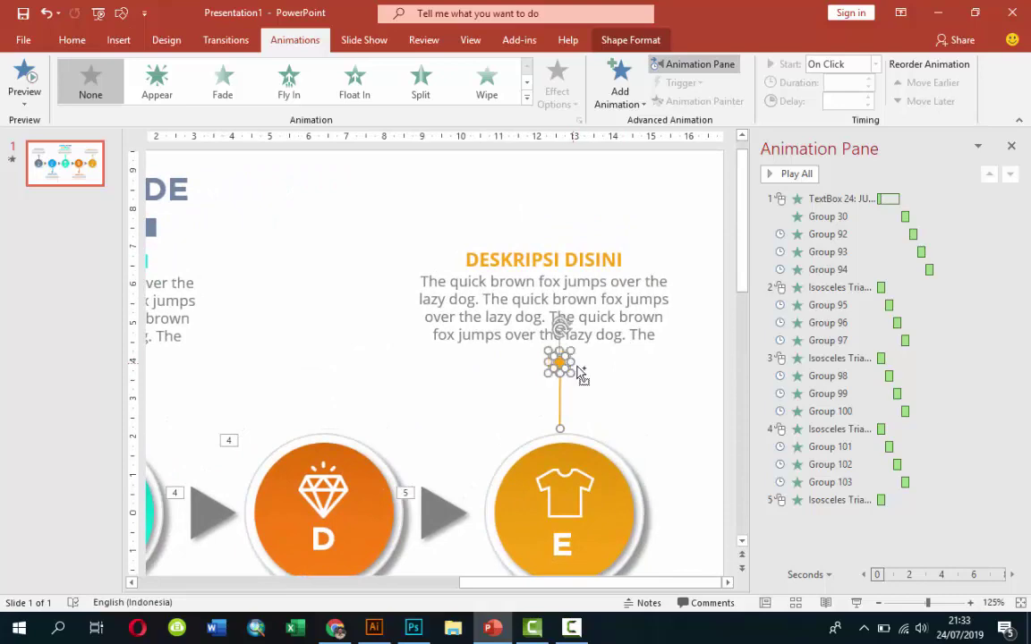
pyautogui.click(568, 365)
pyautogui.scroll(-5, 592, 368)
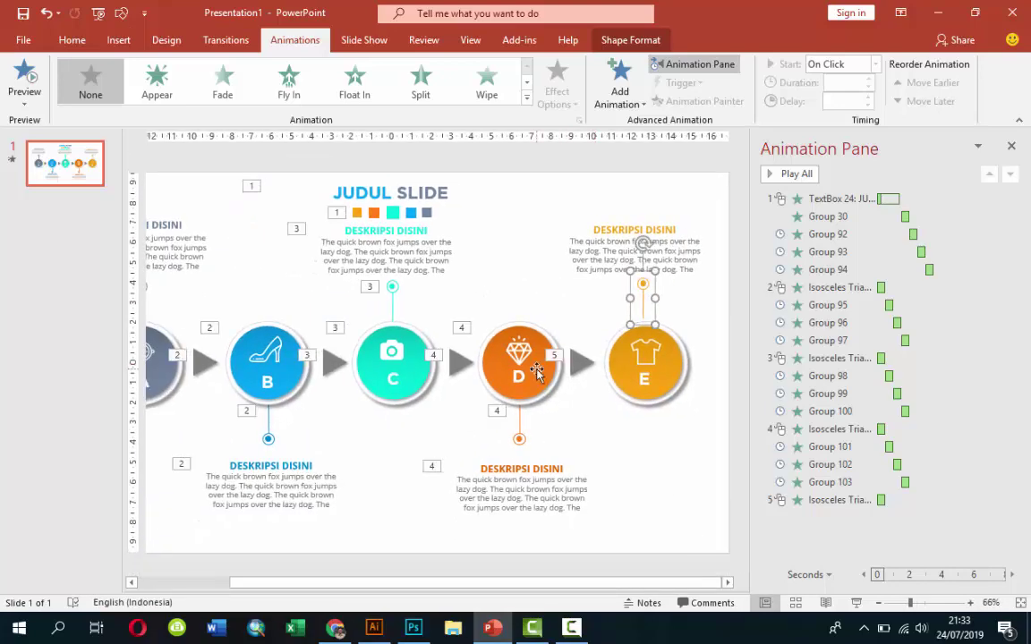
# Copy circle D's animation onto circle E
pyautogui.click(502, 340)
pyautogui.click(698, 101)
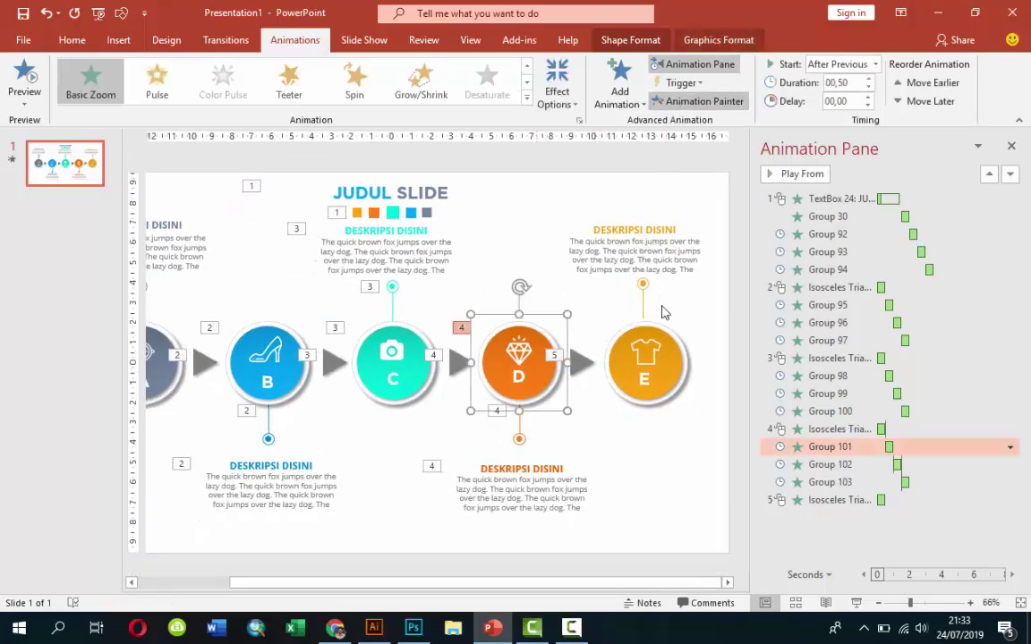
pyautogui.click(651, 361)
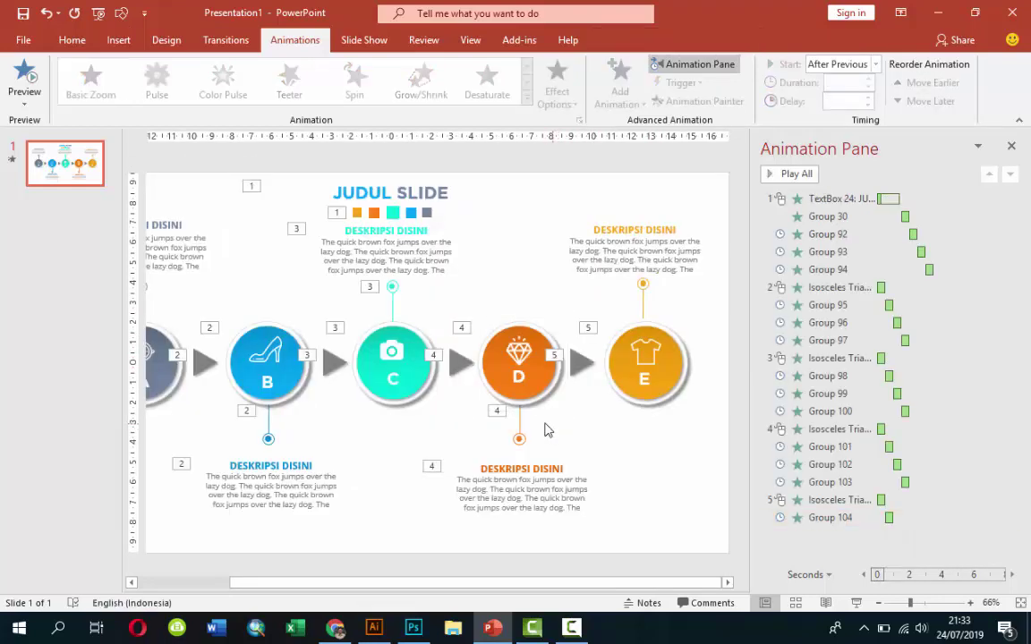
# Copy D's connector animation onto the connector above E, wiping From Bottom
pyautogui.click(525, 418)
pyautogui.click(676, 101)
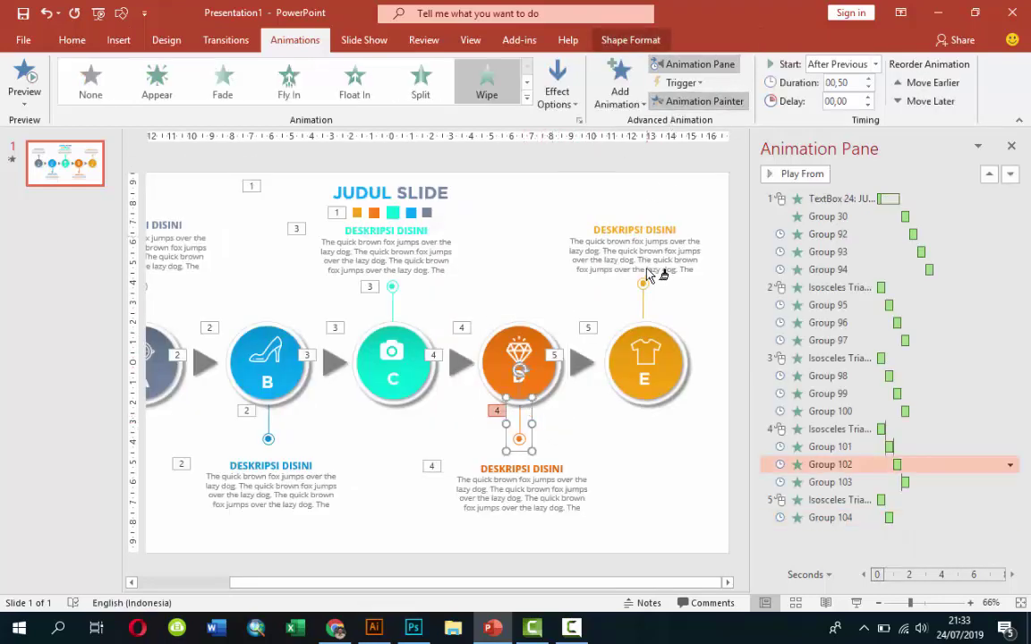
pyautogui.click(644, 300)
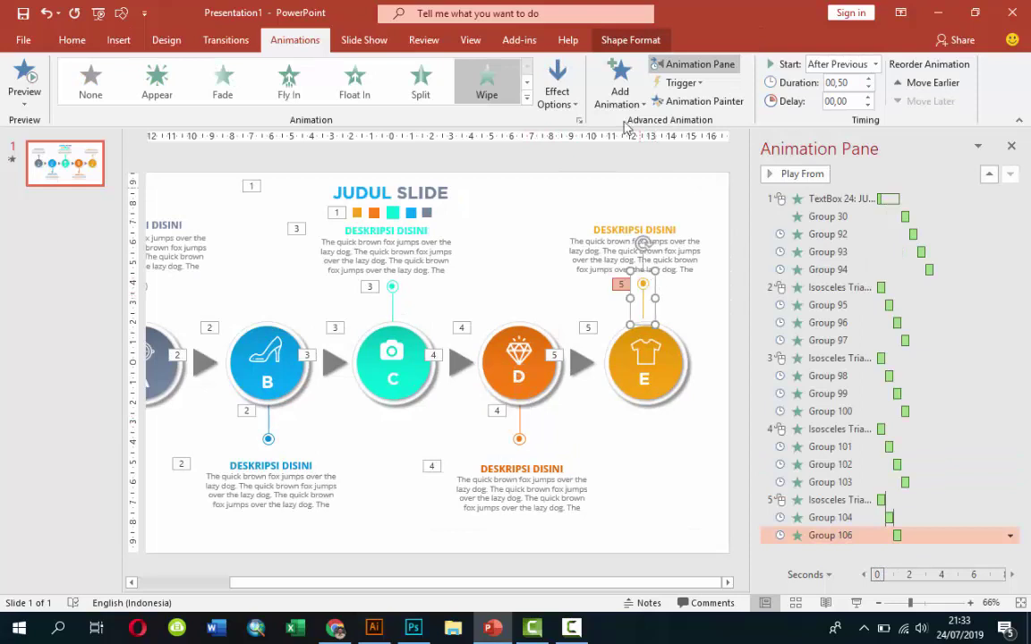
pyautogui.click(557, 89)
pyautogui.click(581, 150)
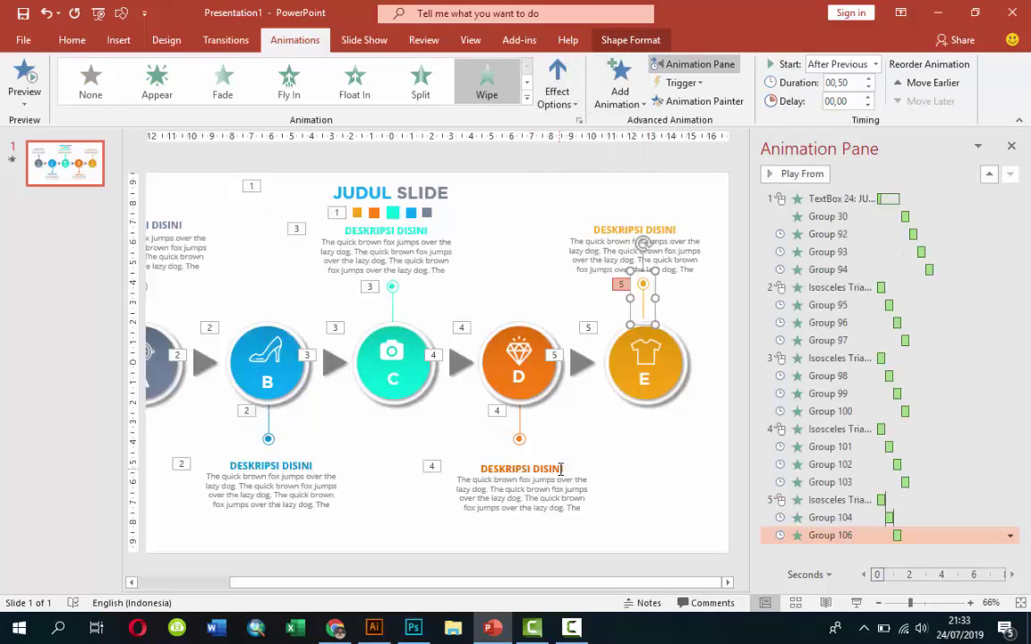
# Copy D's description animation onto the description above E
pyautogui.click(564, 467)
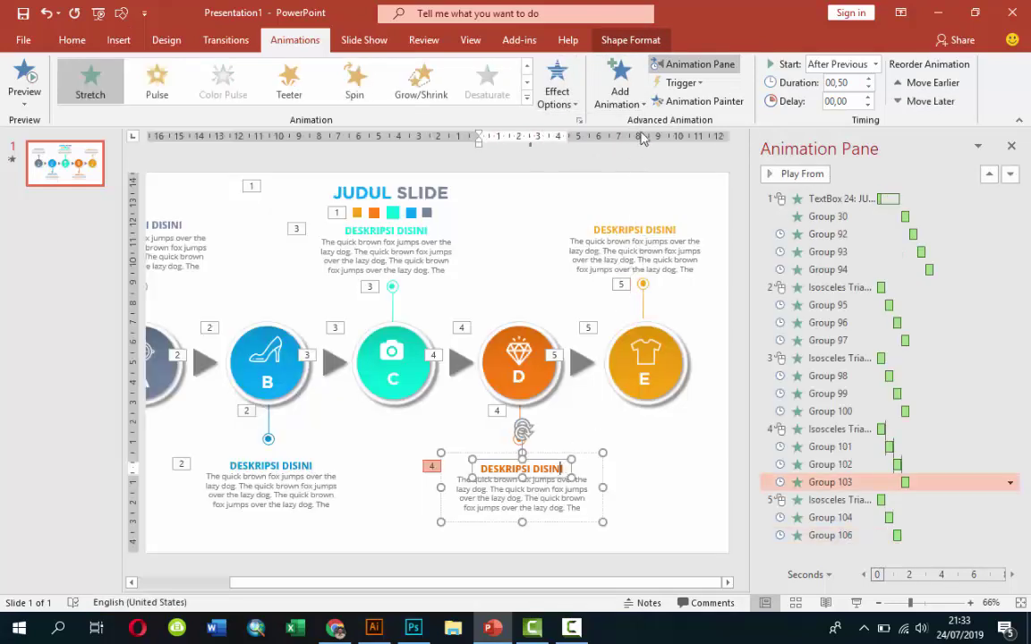
pyautogui.click(693, 101)
pyautogui.click(646, 257)
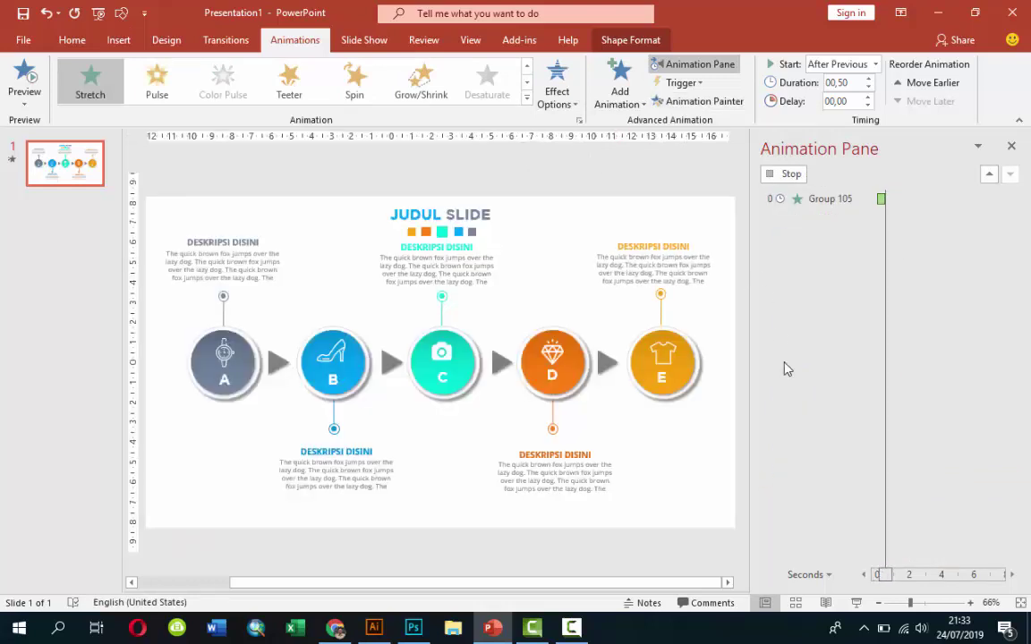
# Run the timeline slide as a slide show, watch steps A–E animate in, then exit
pyautogui.click(855, 603)
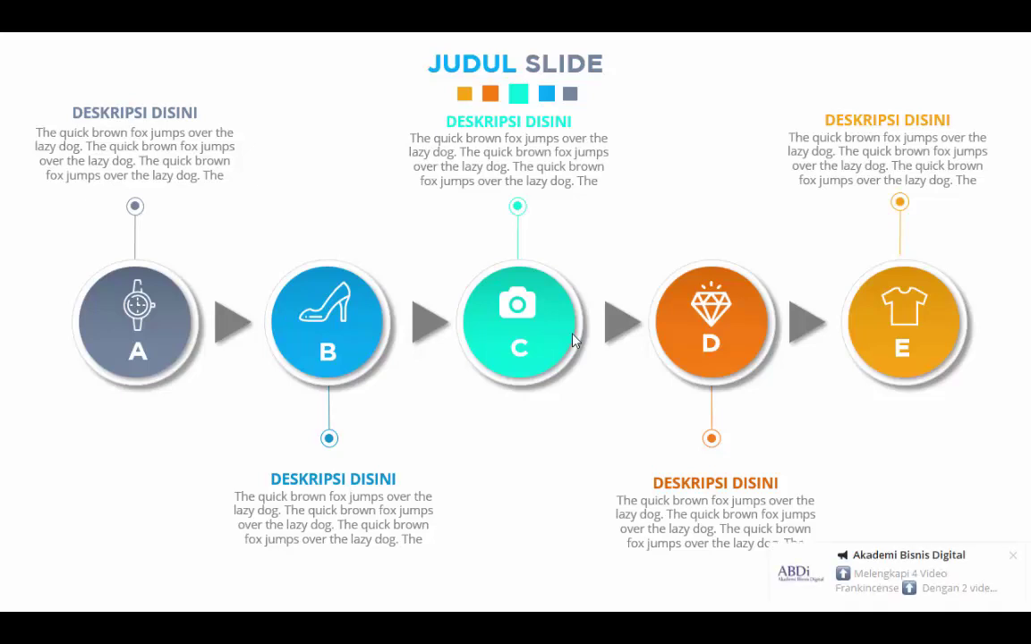
pyautogui.click(1012, 556)
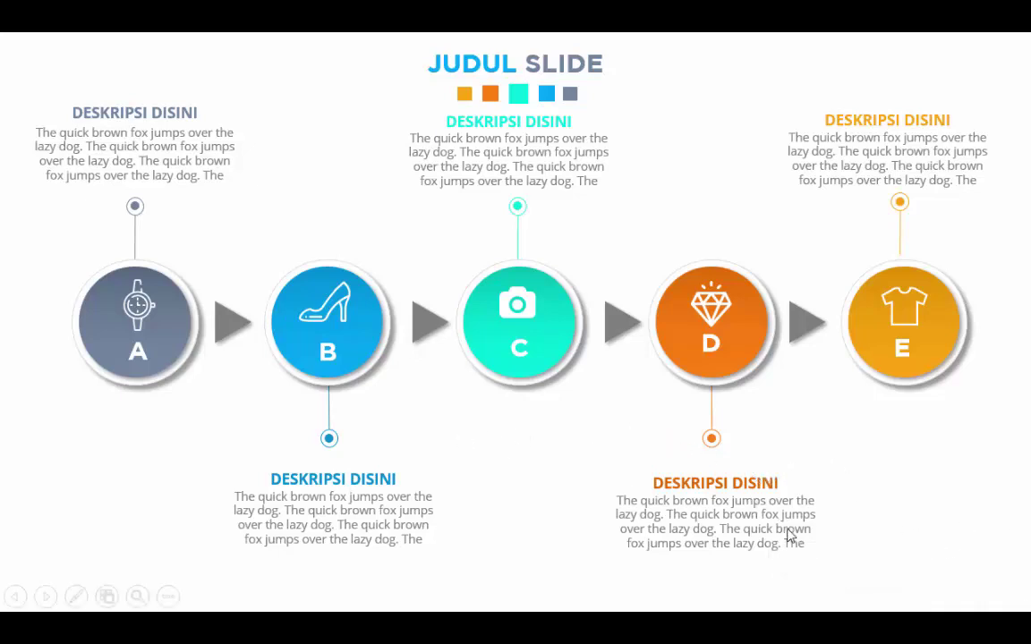
pyautogui.press('Escape')
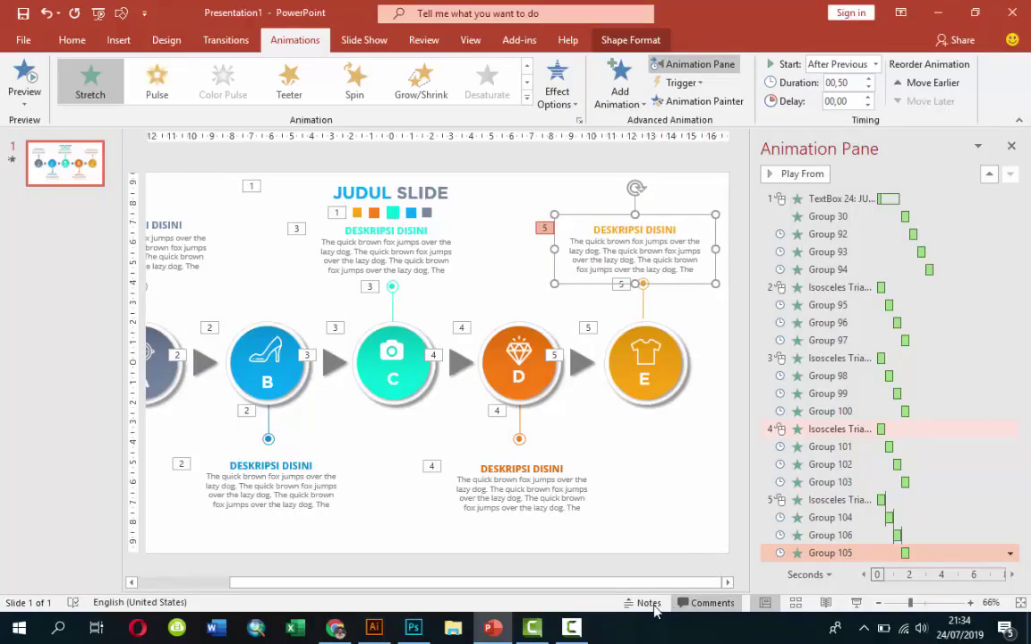
pyautogui.click(573, 632)
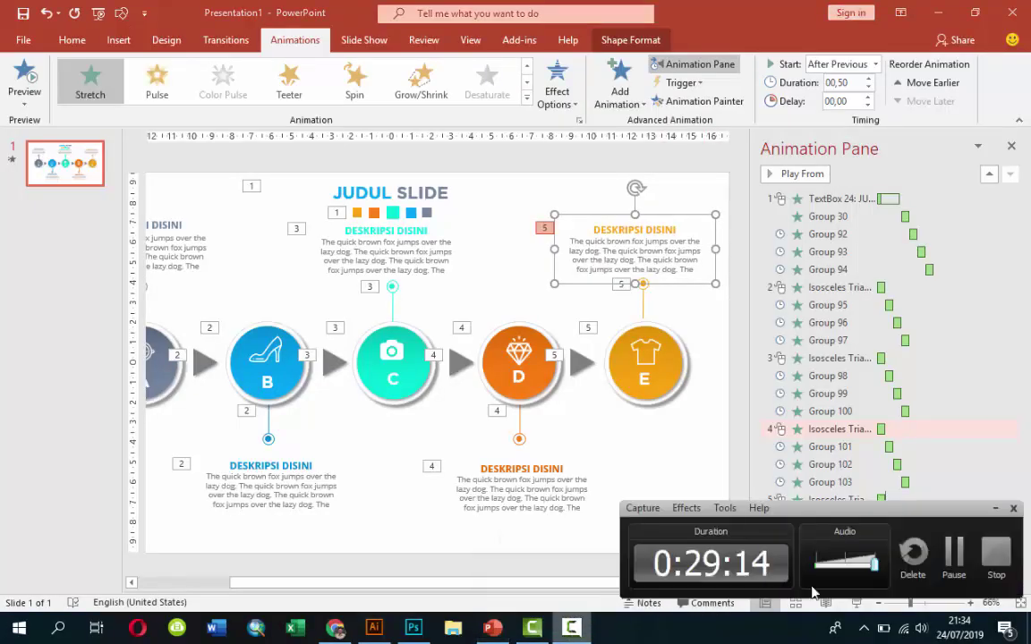